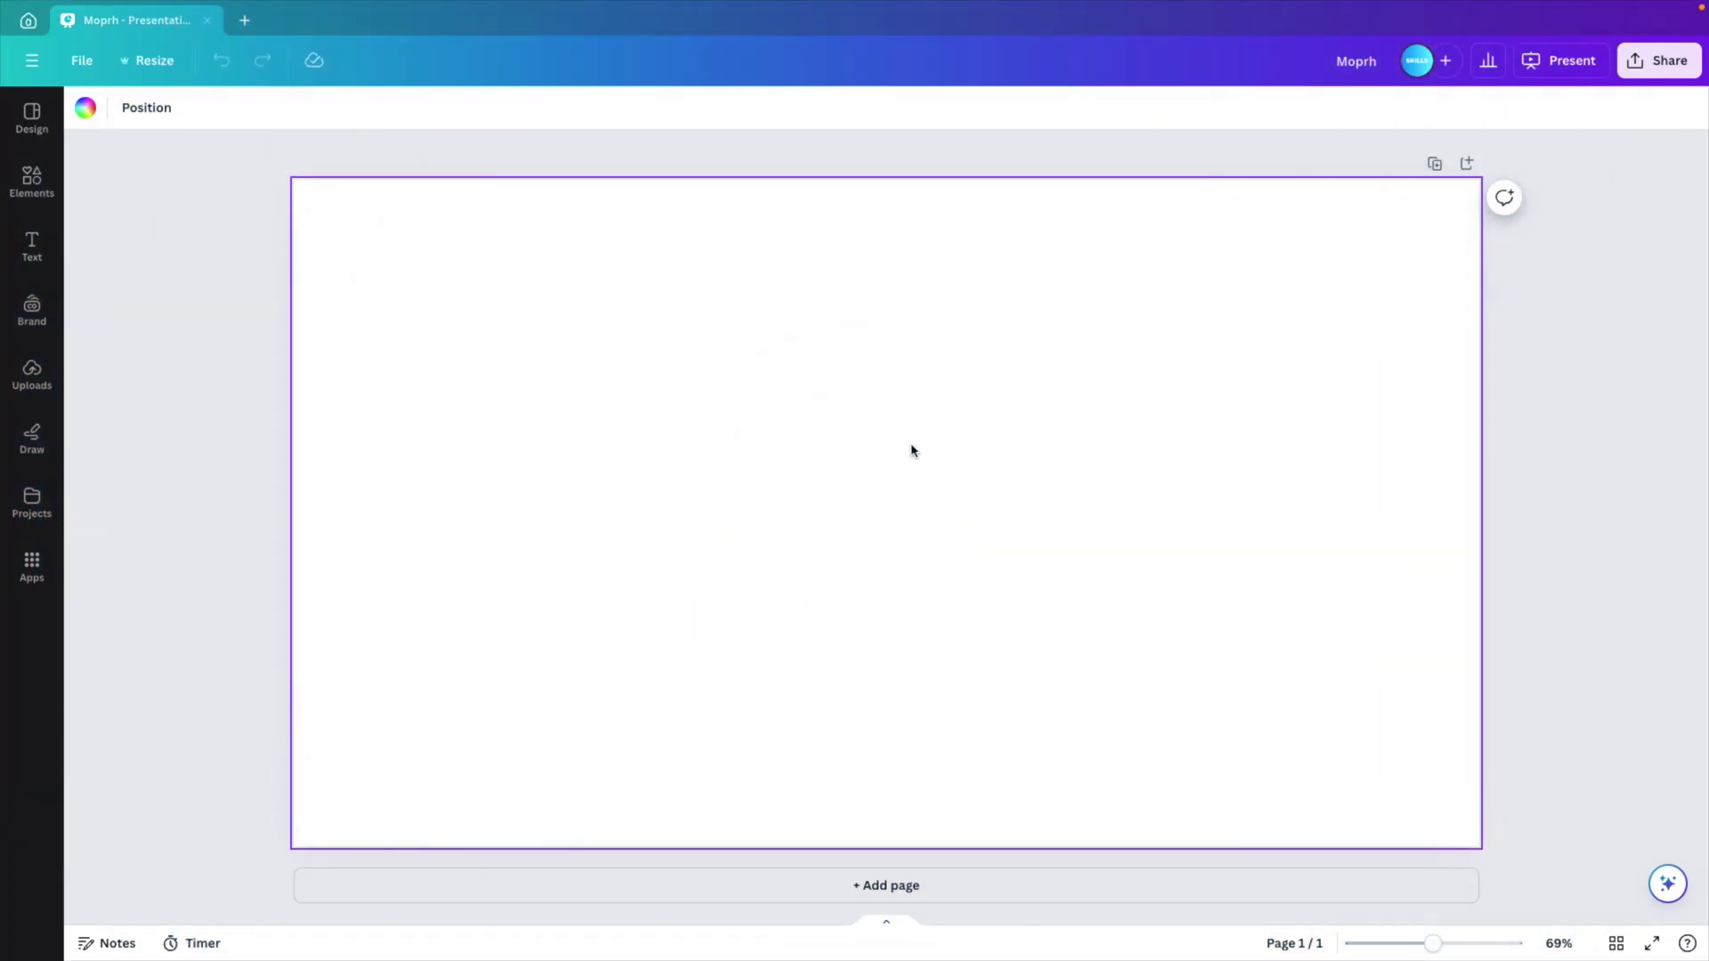
Step: Search Elements for 'living room' and show all photo results
left_click(45, 185)
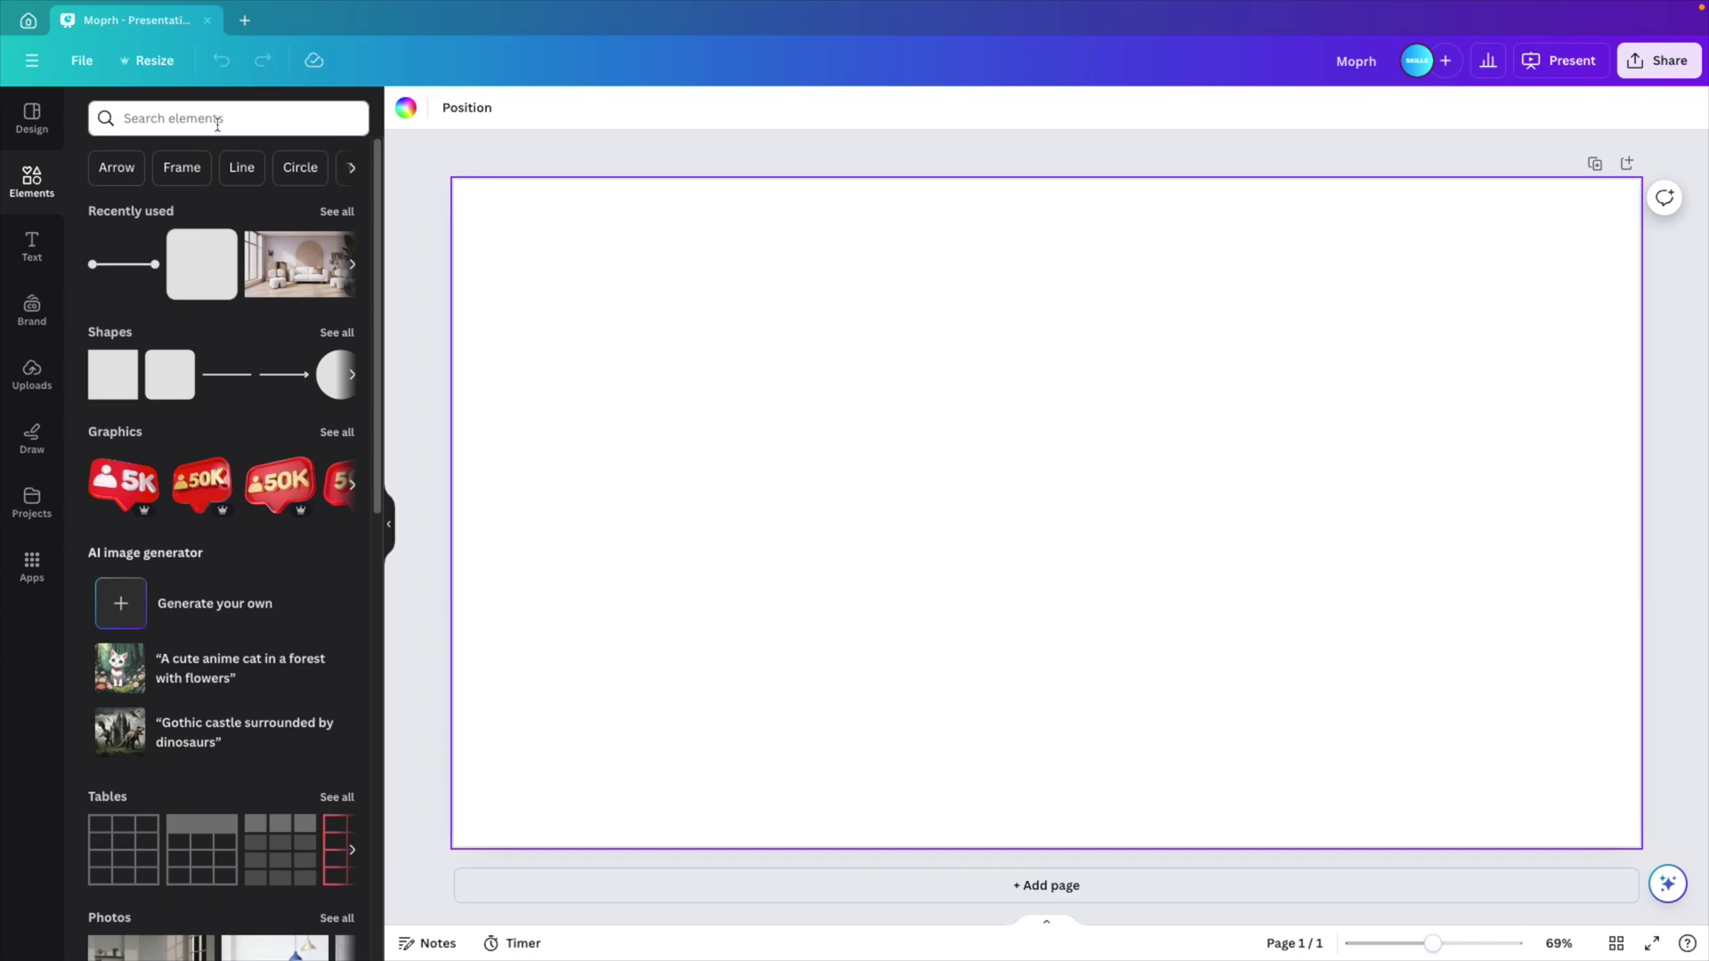
left_click(217, 118)
type("living")
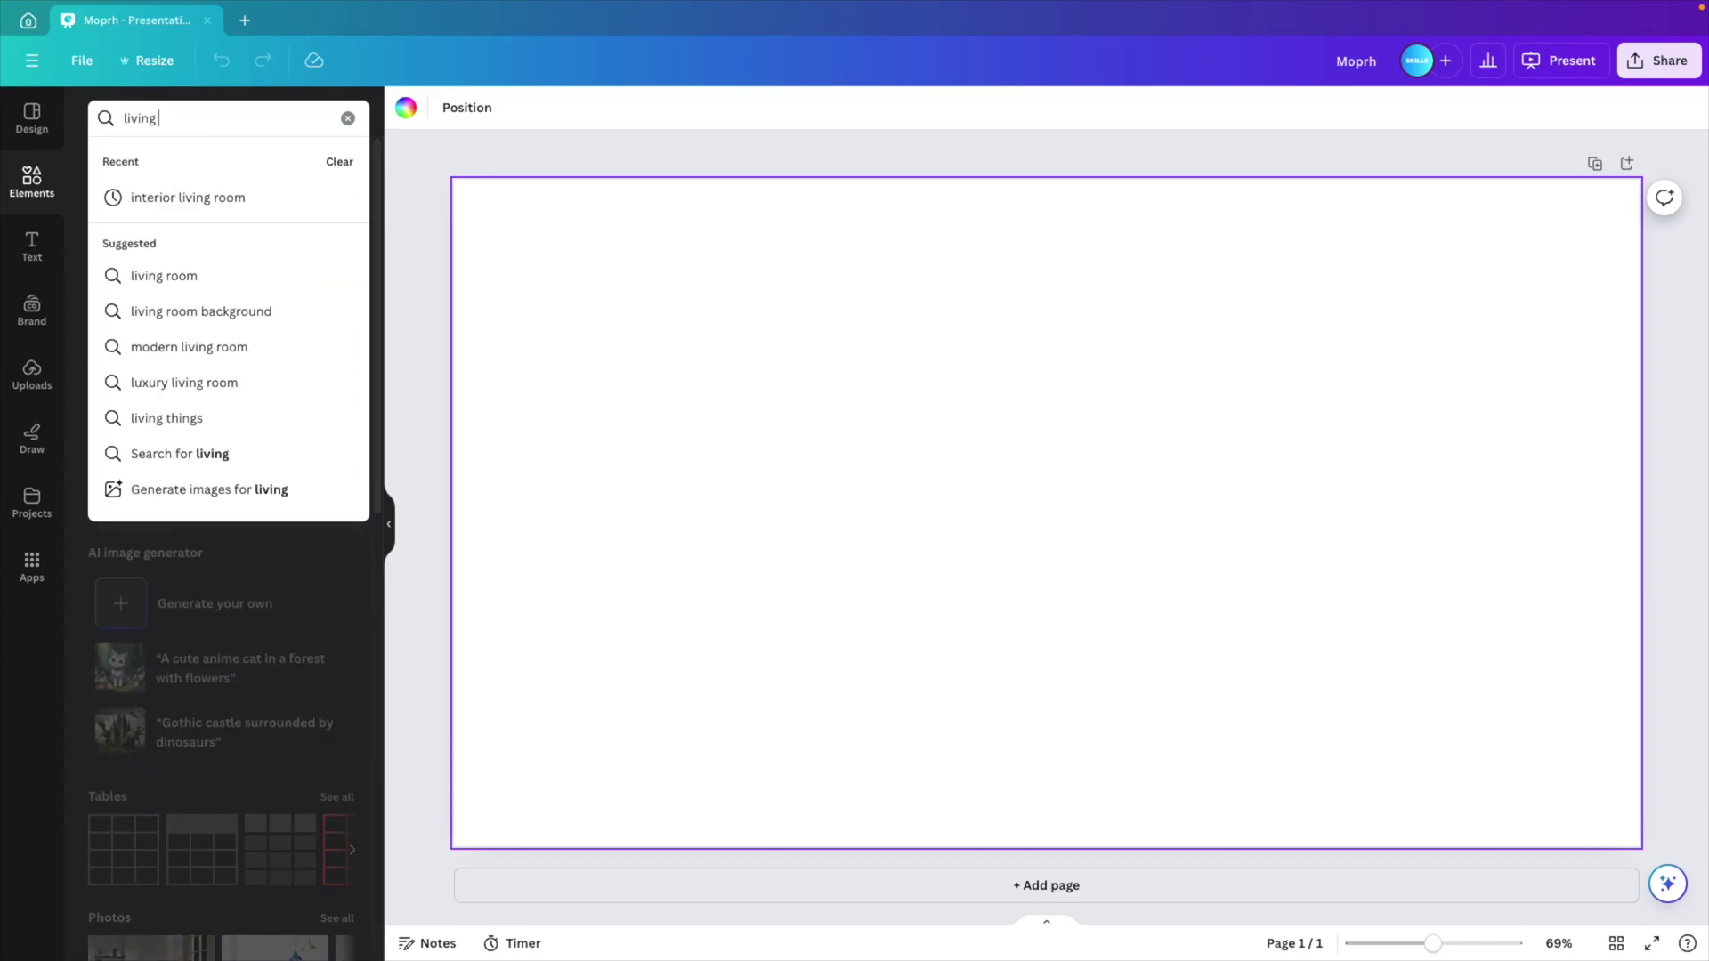
type(" room")
key("Return")
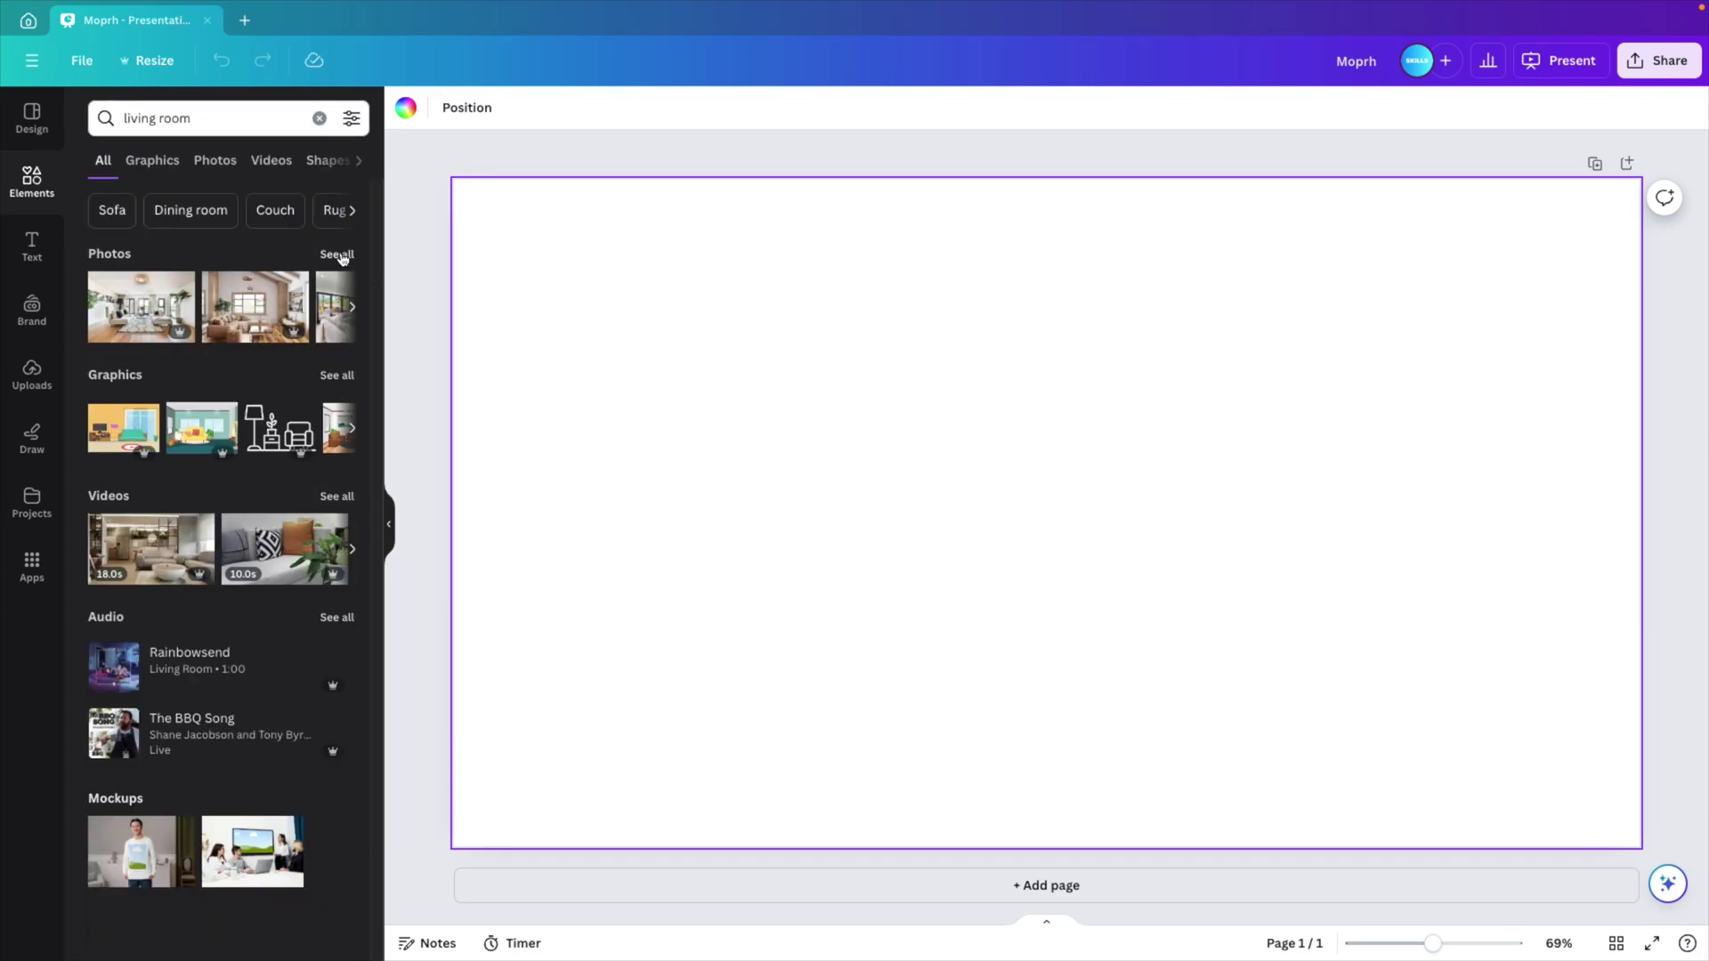
left_click(339, 256)
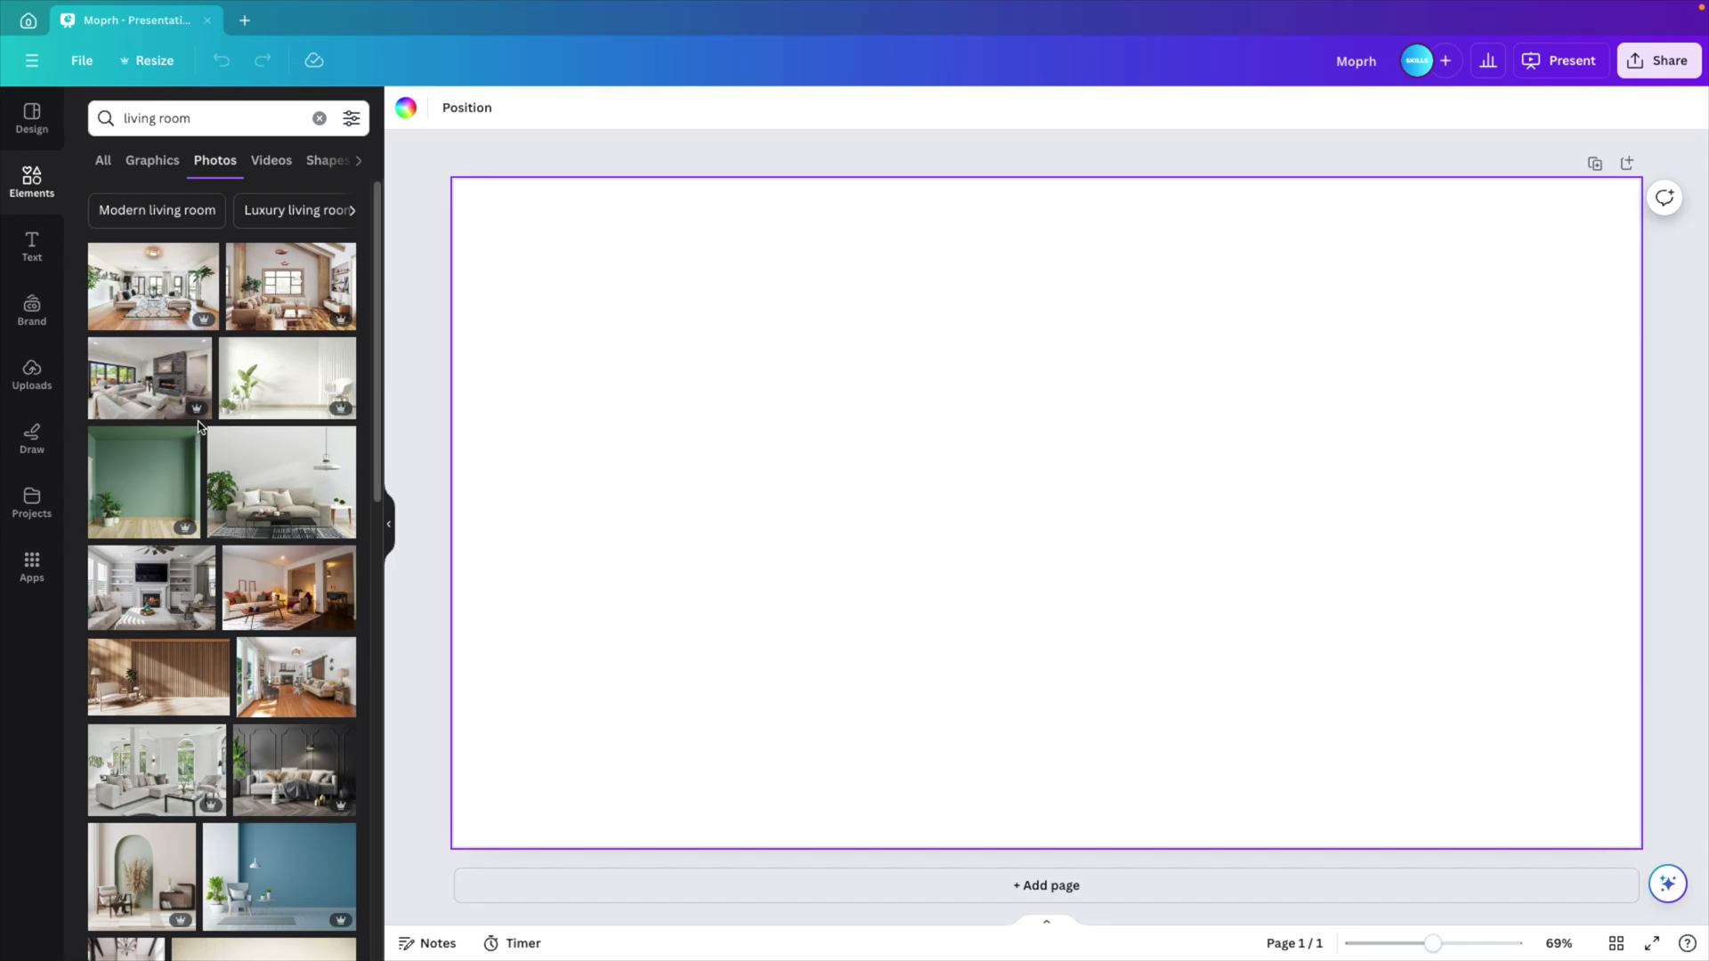
Step: Place the arched-alcove living-room photo on the slide as its background
scroll(197, 428, "down", 3)
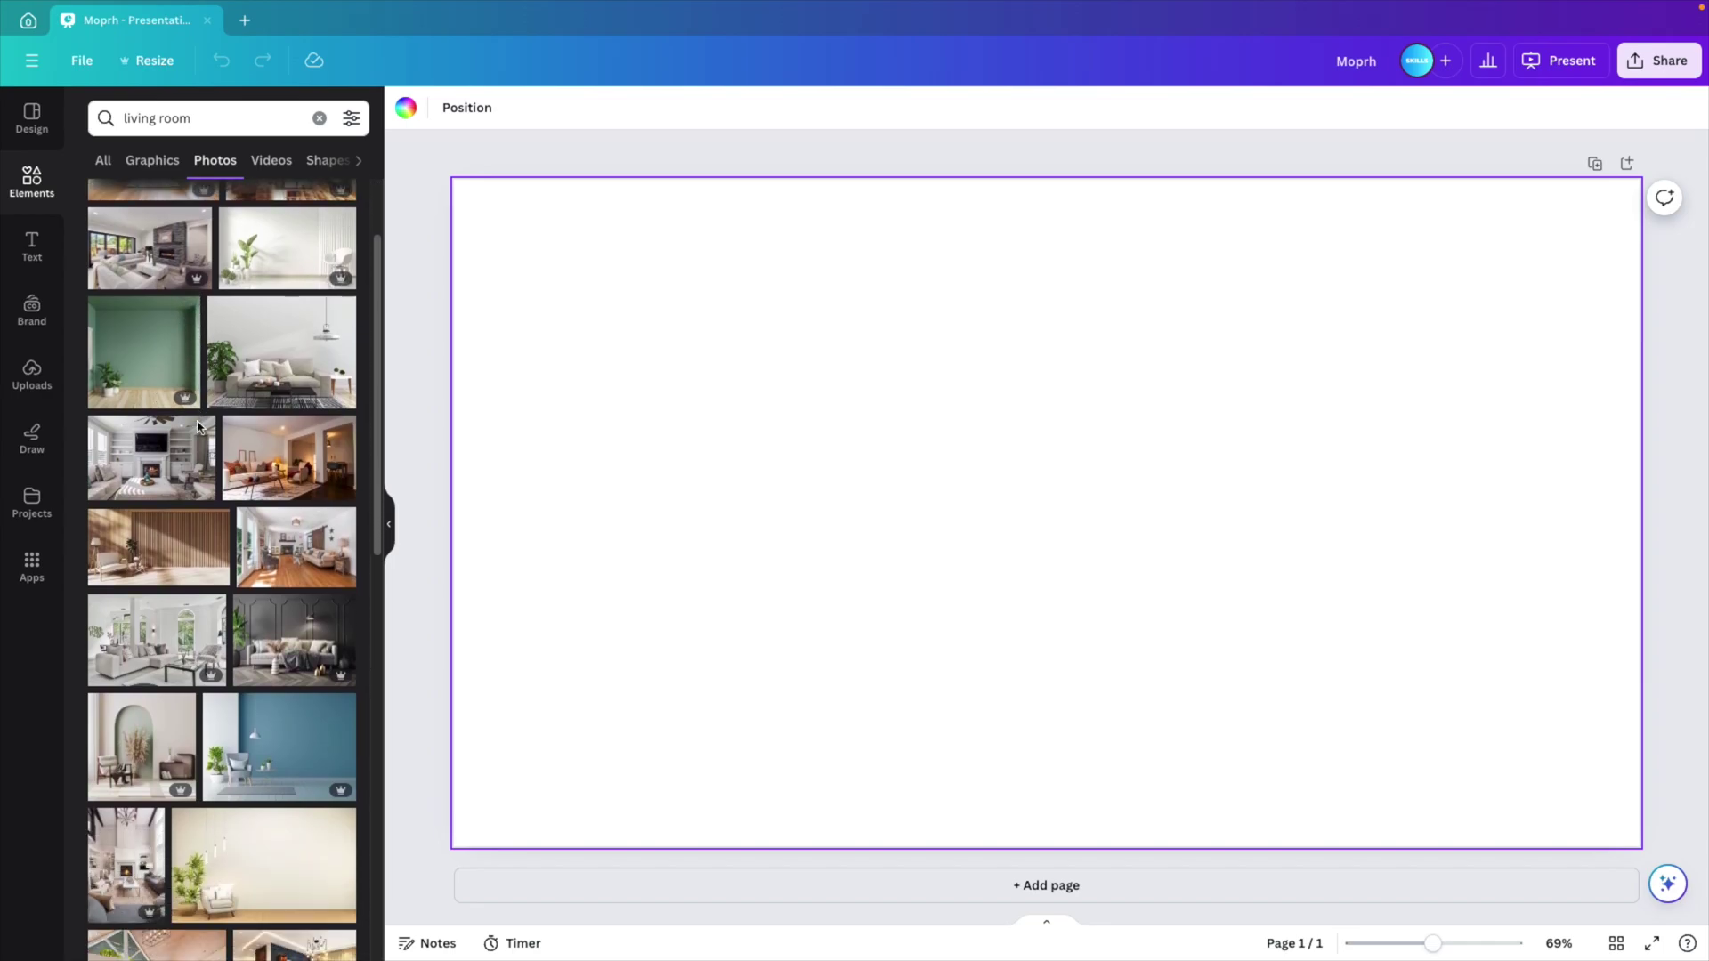
scroll(198, 428, "down", 1)
scroll(198, 427, "down", 1)
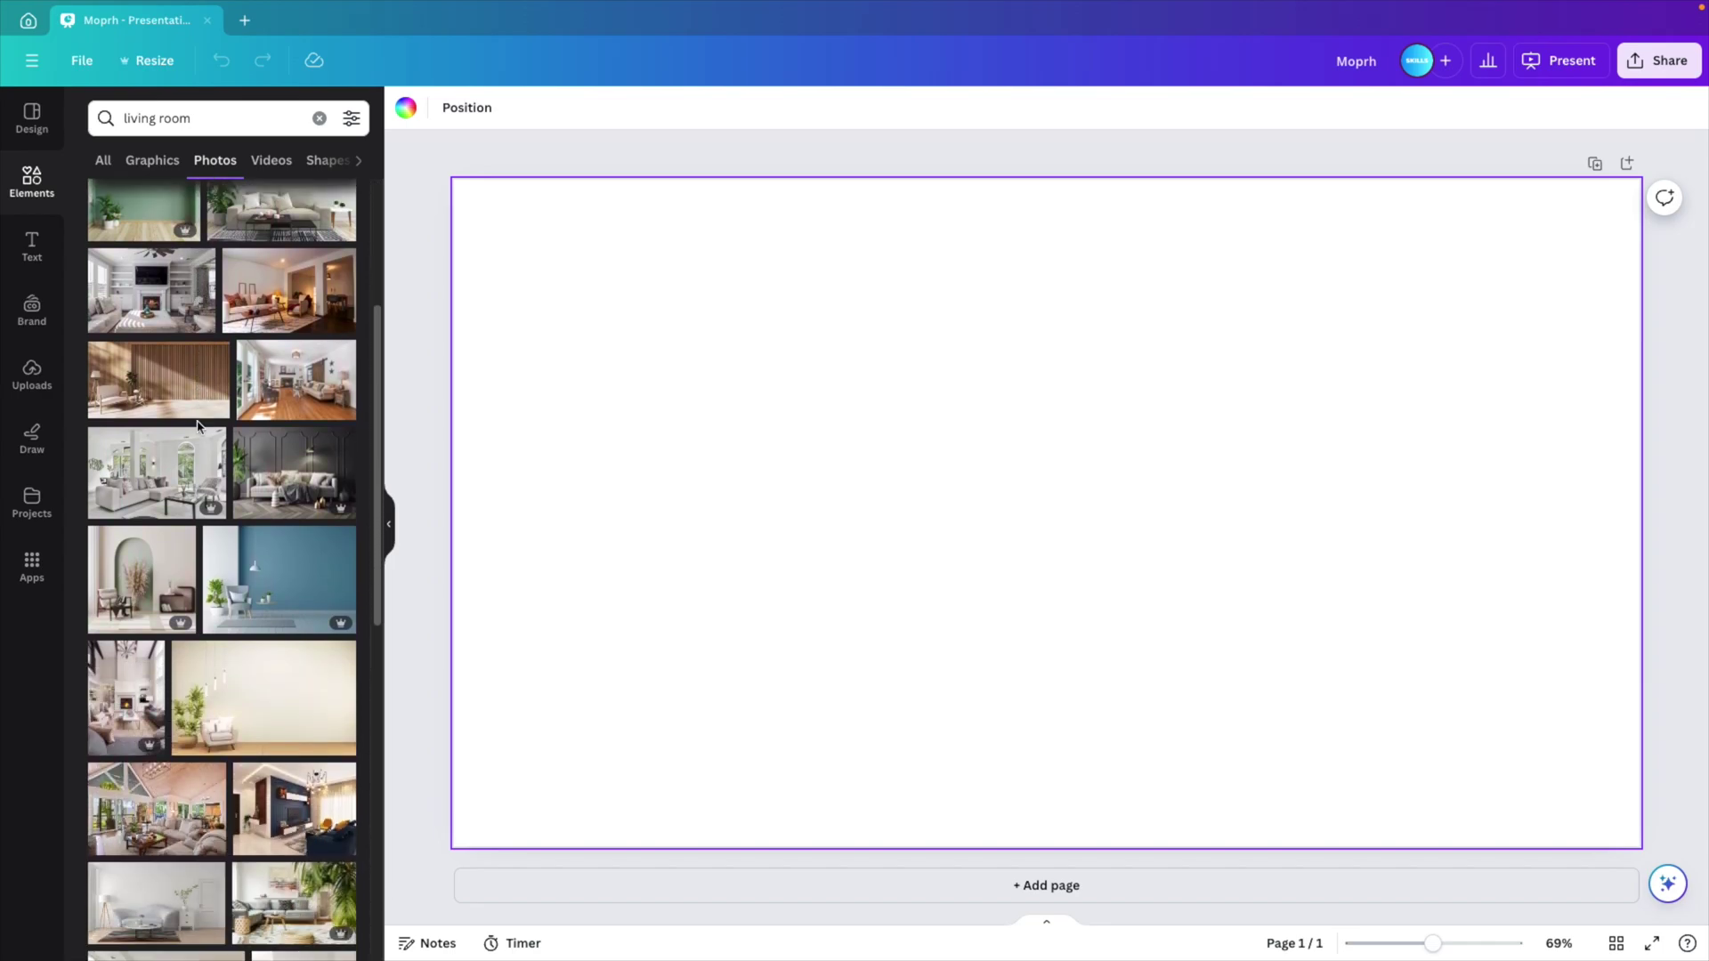
scroll(198, 425, "down", 10)
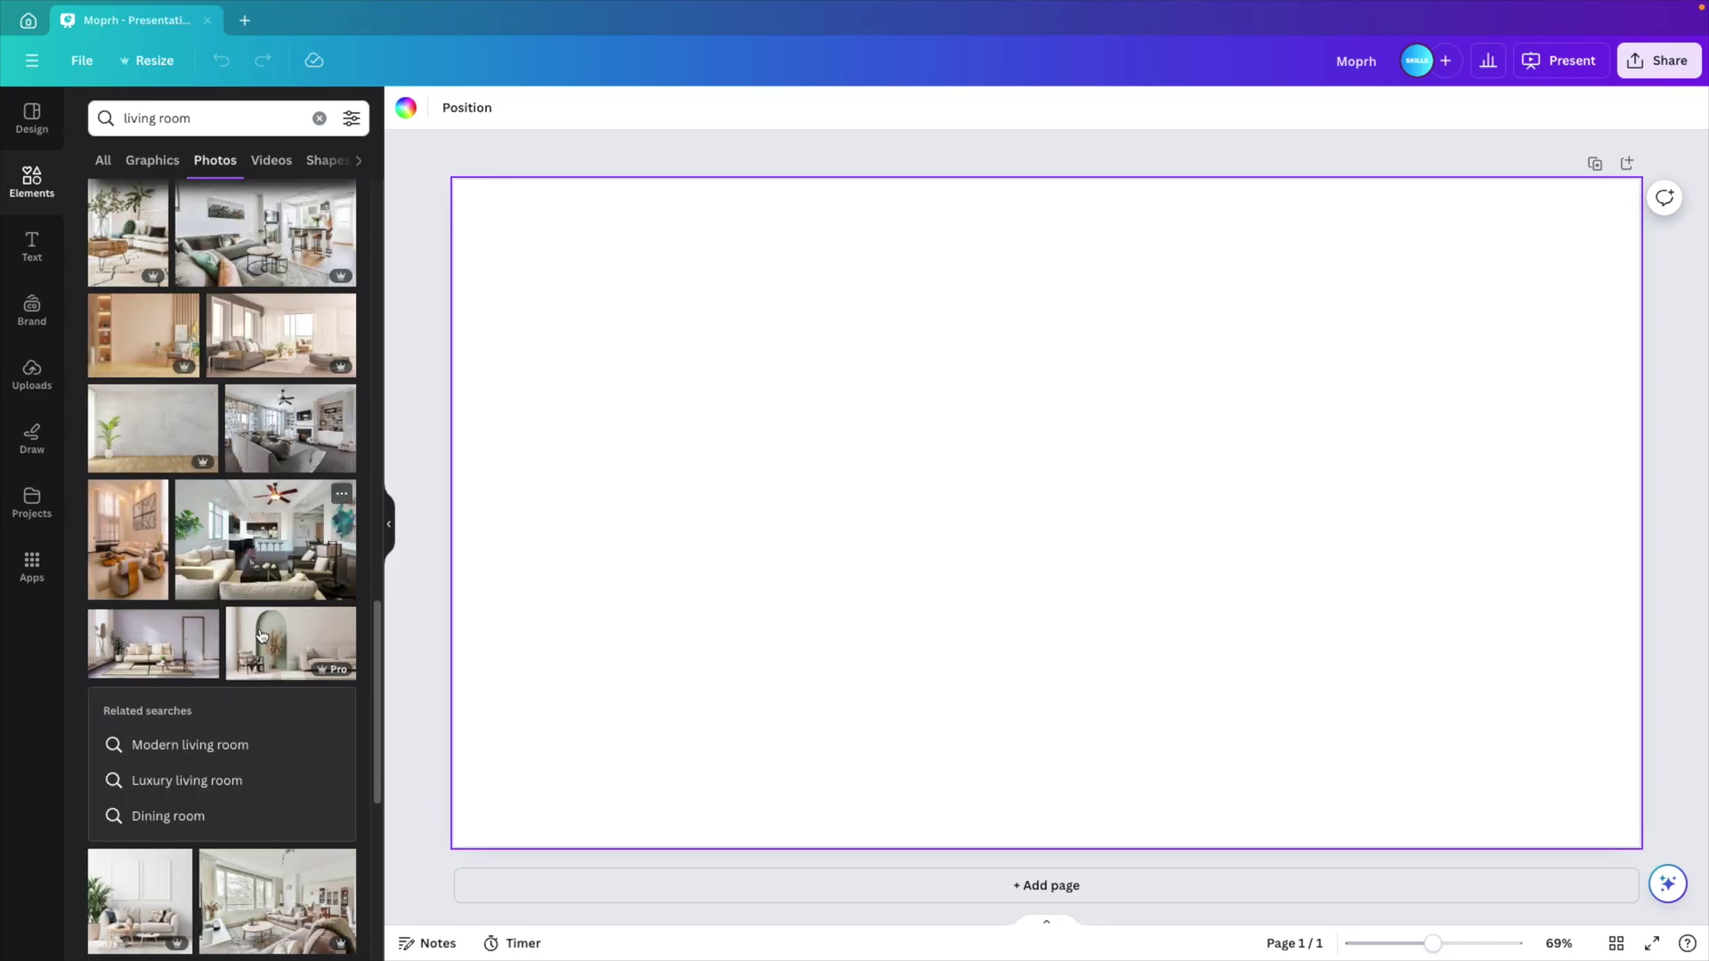
left_click_drag(283, 641, 482, 447)
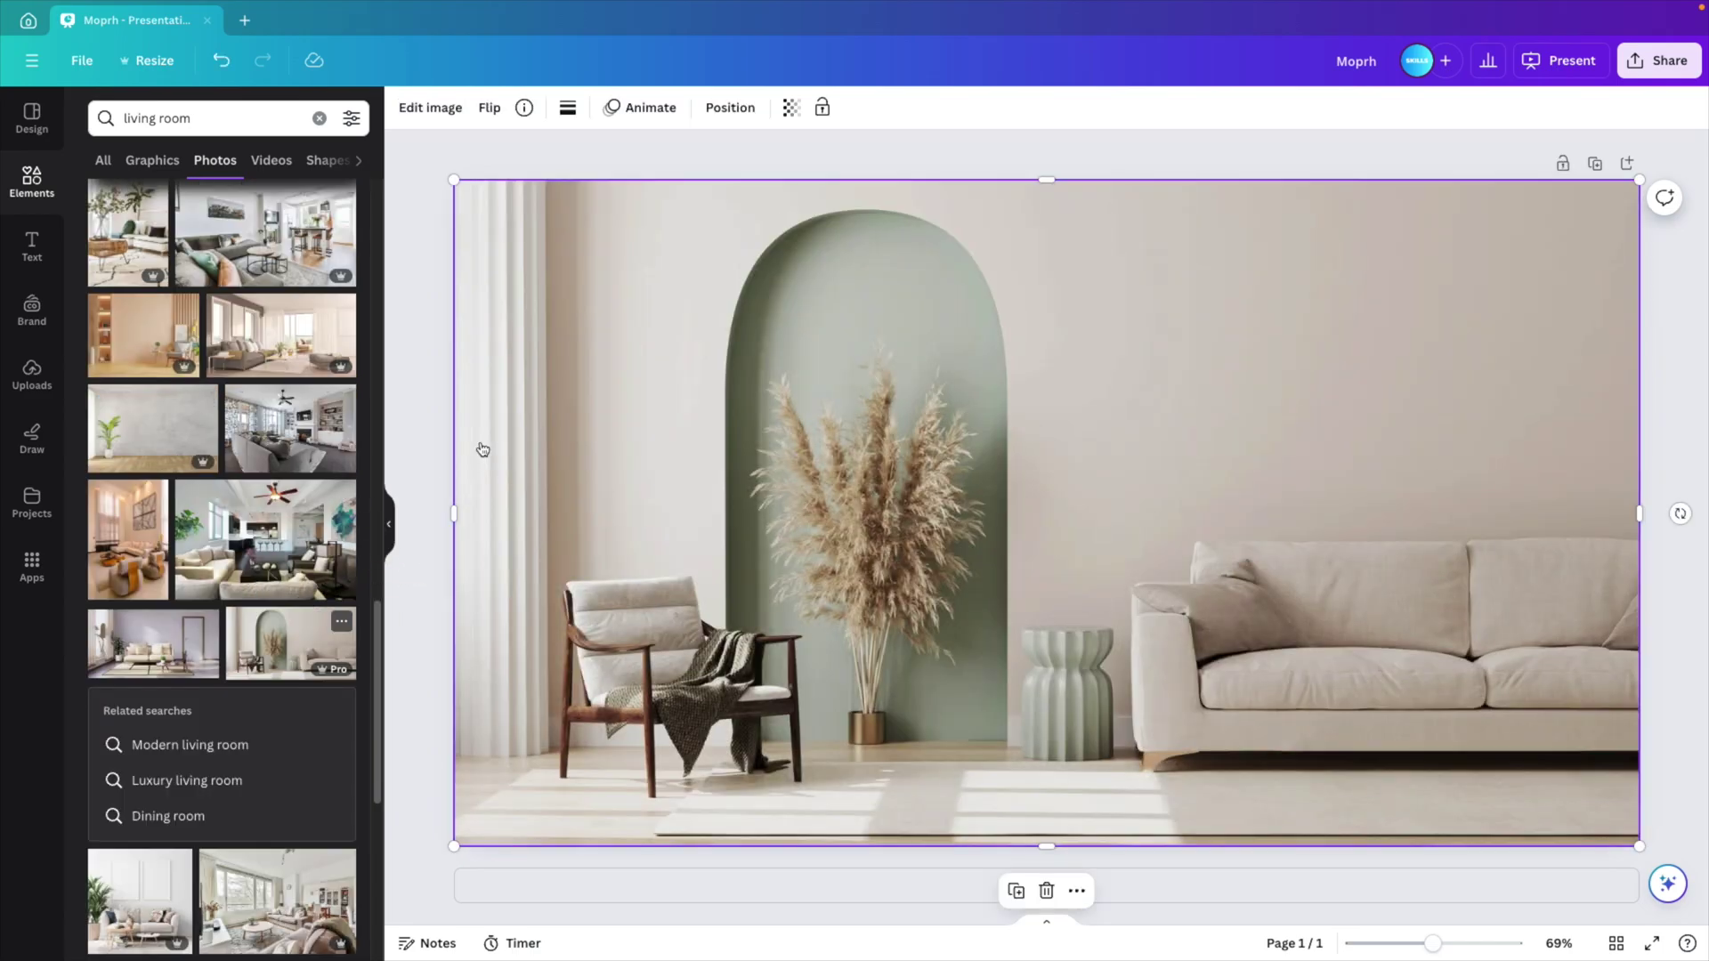
Step: Add a Title text box reading 'Company'
left_click(388, 524)
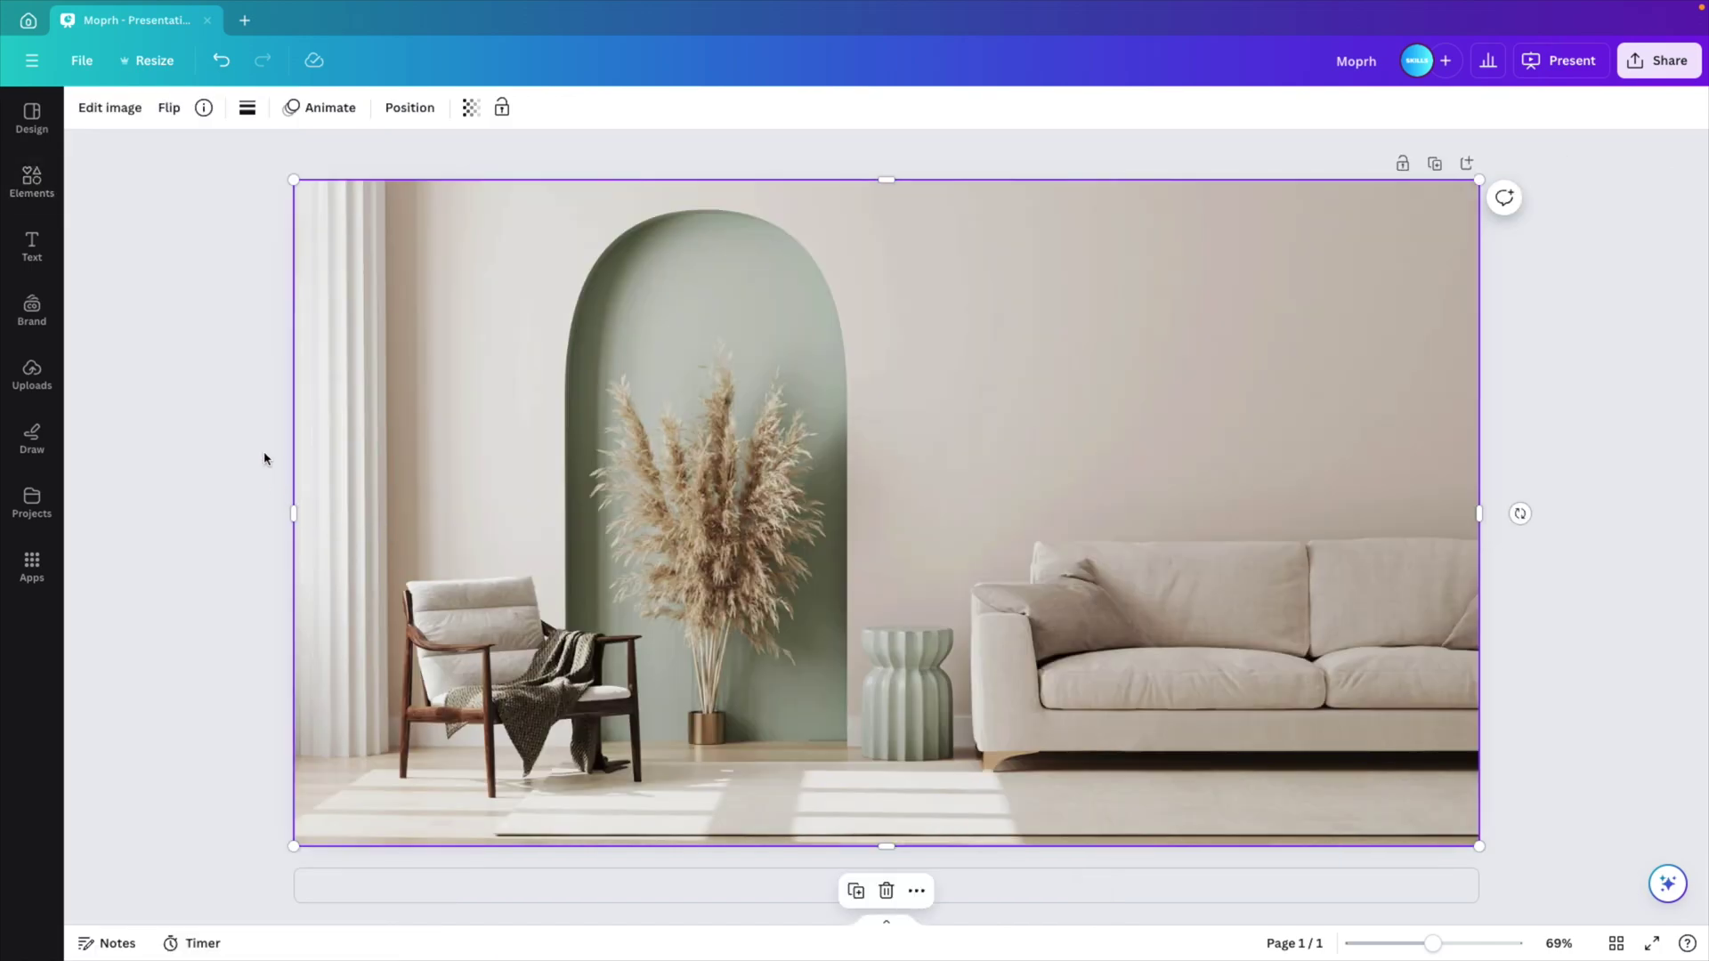
left_click(32, 247)
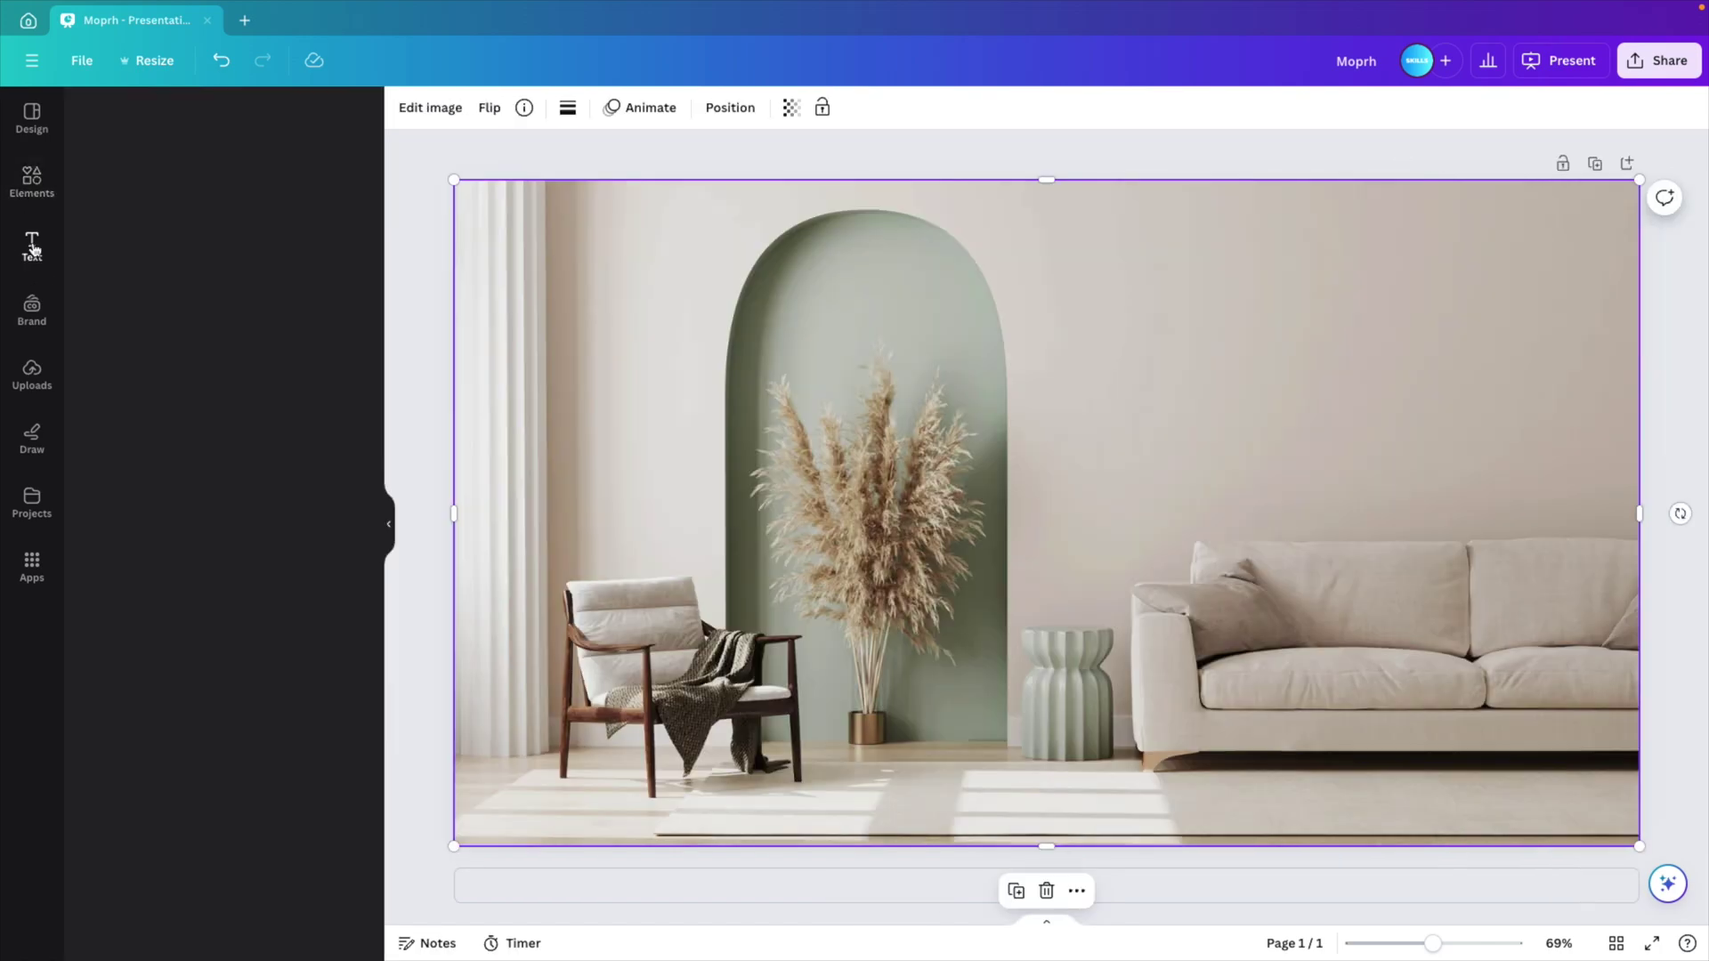
left_click(181, 265)
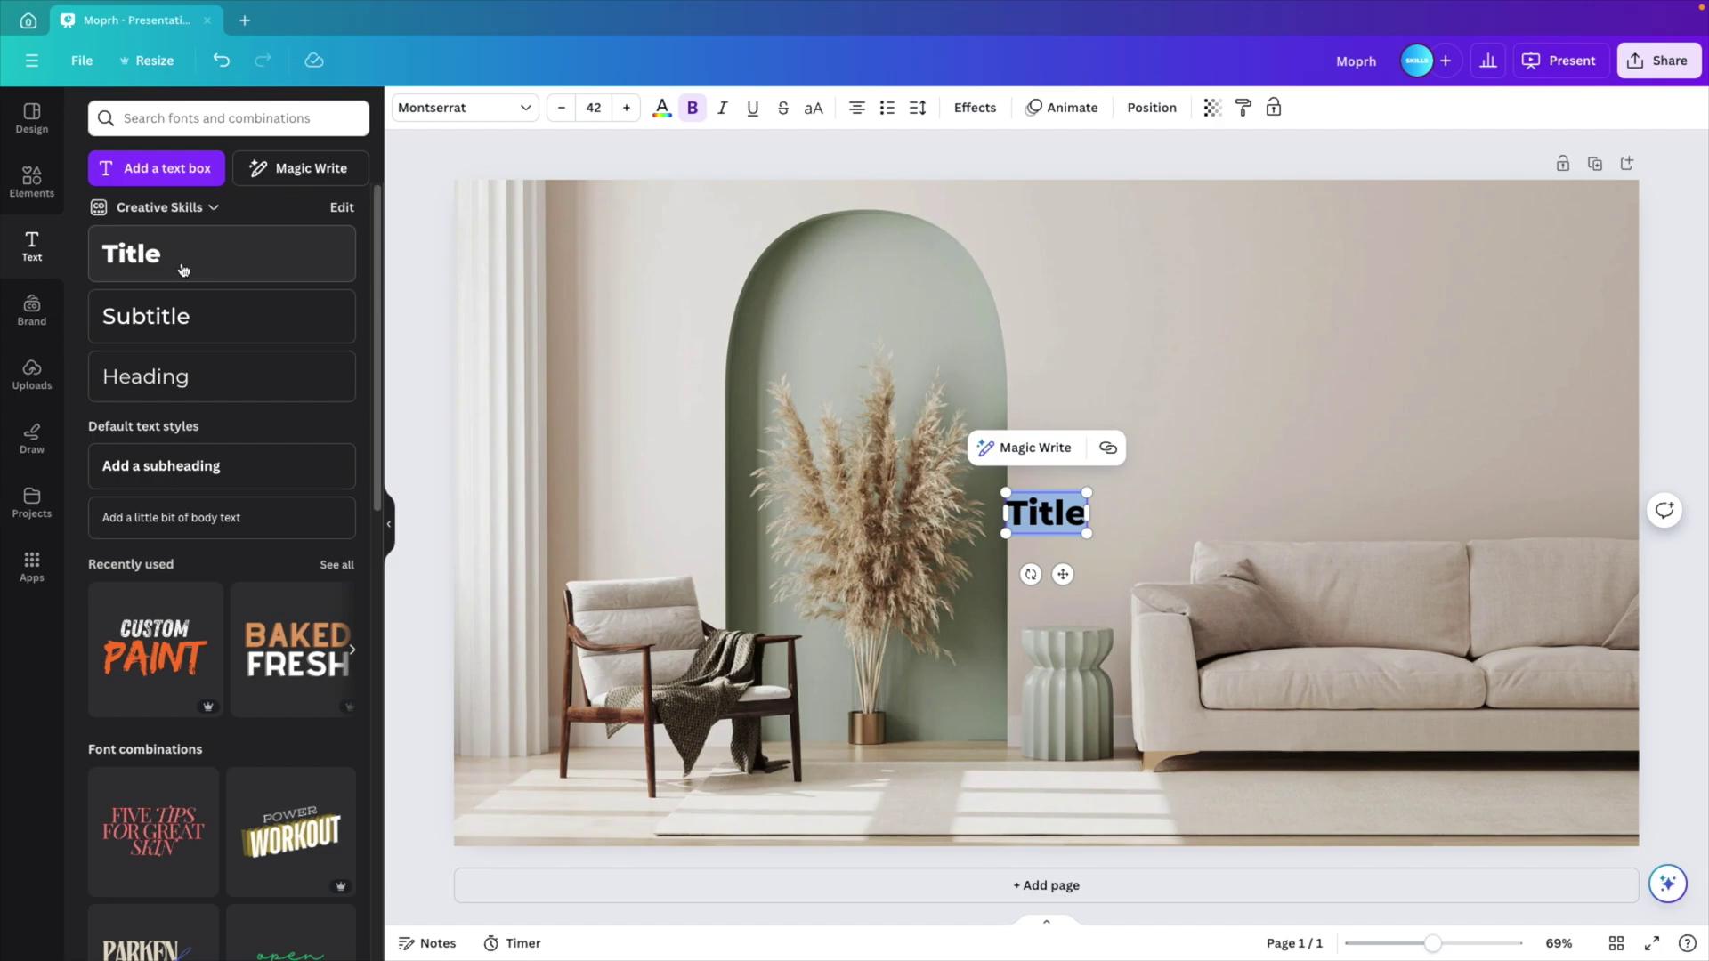
type("Company")
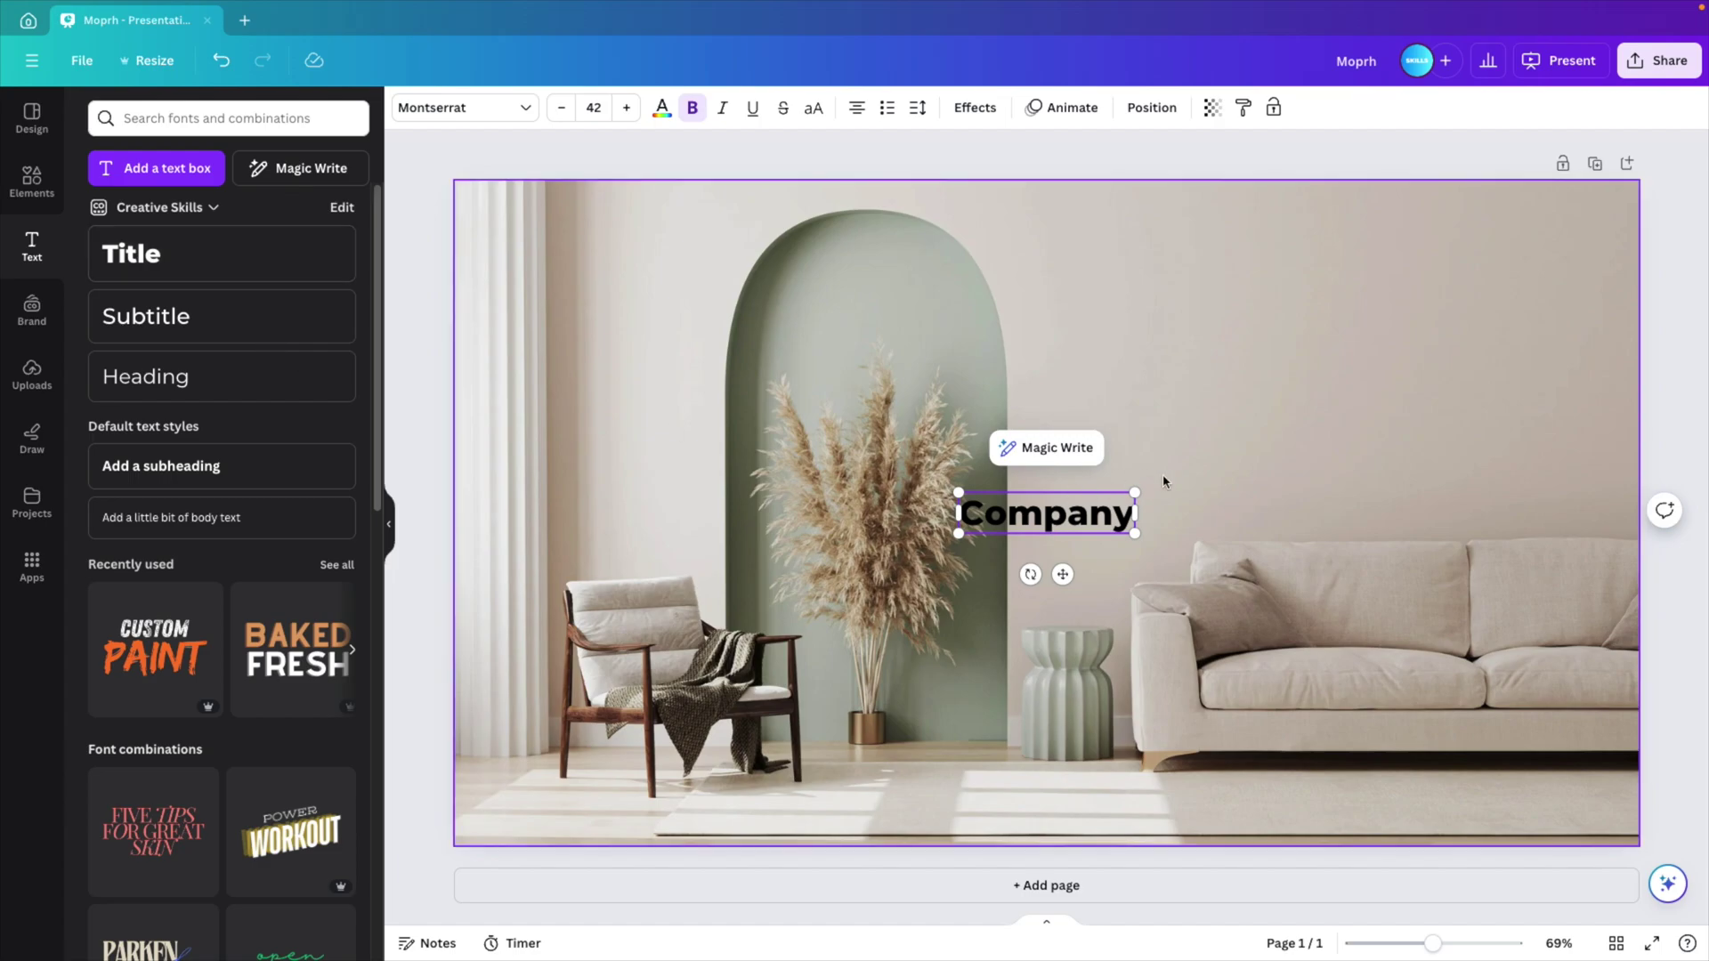
Step: Enlarge the Company heading to size 126 and position it in the upper right
left_click_drag(1135, 492, 1442, 424)
left_click_drag(1197, 477, 1307, 325)
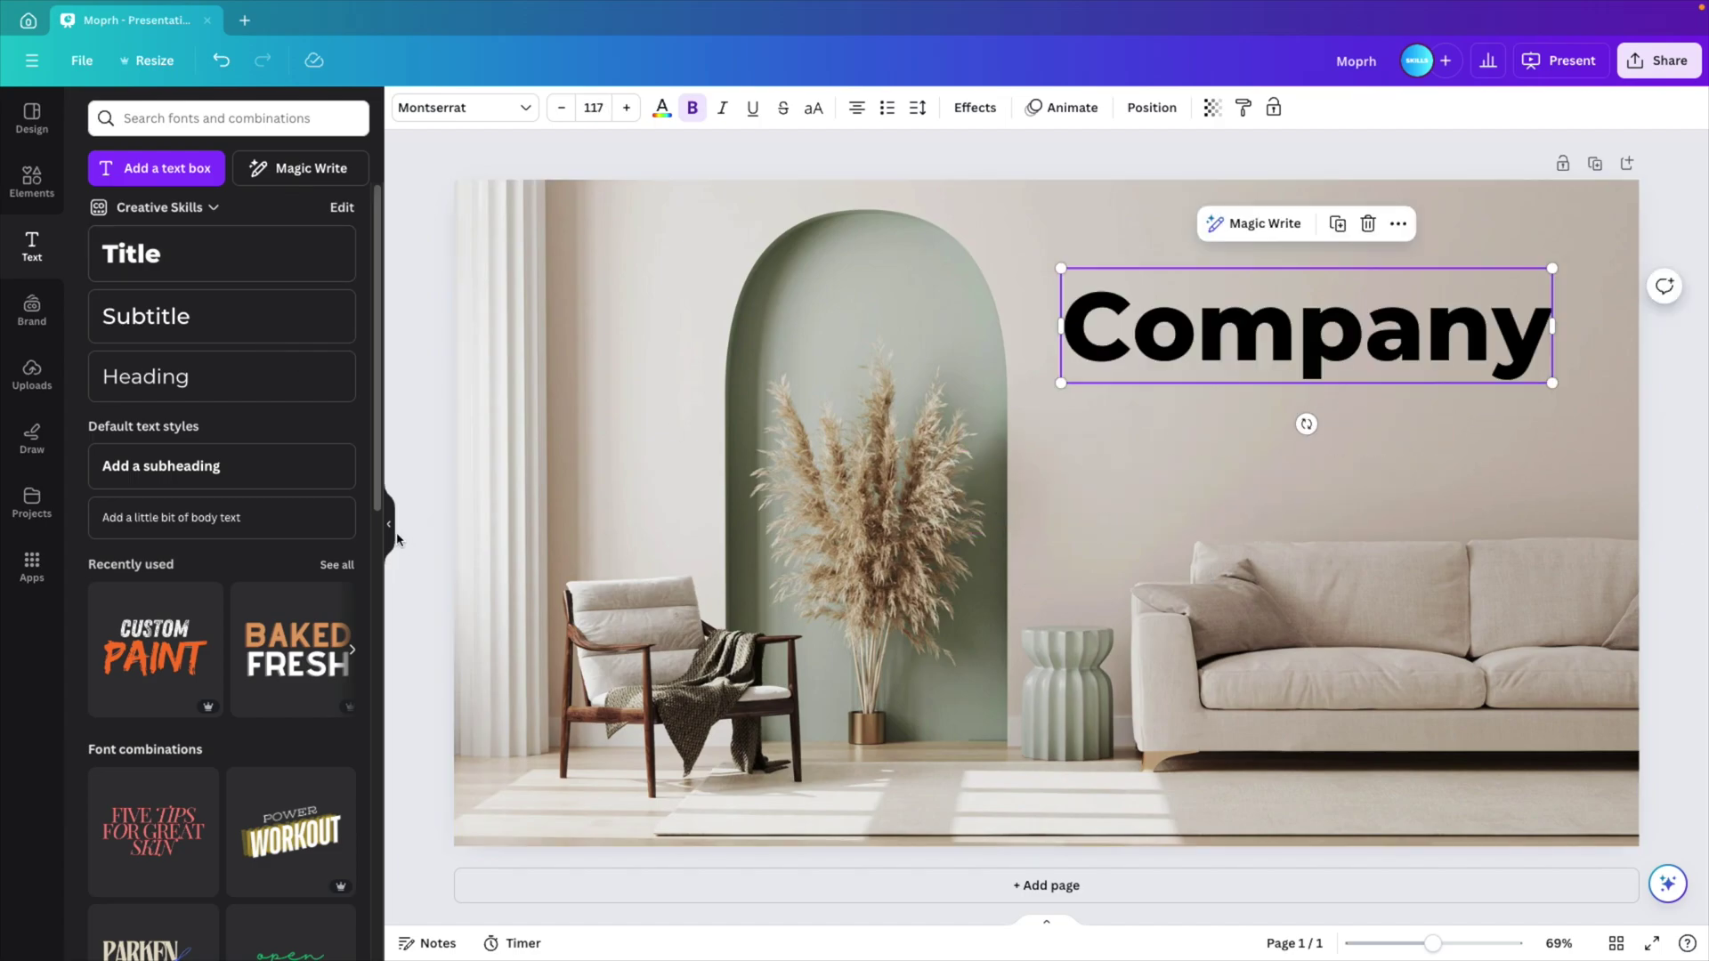
left_click(392, 536)
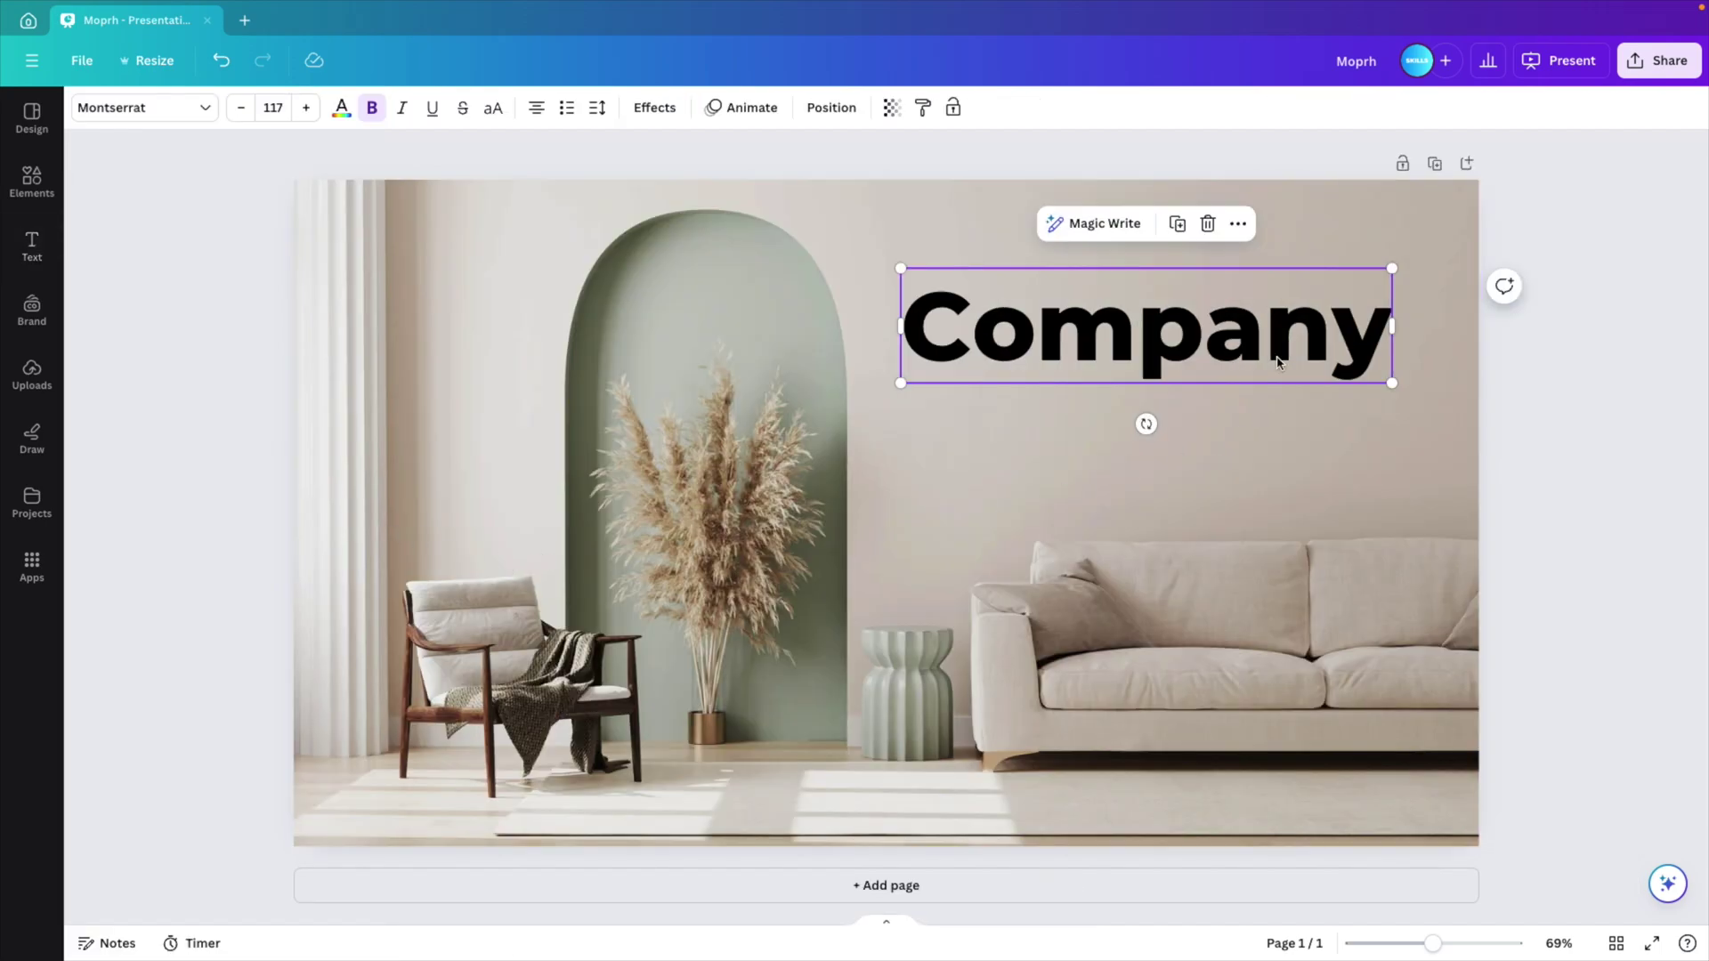
left_click_drag(1182, 363, 1203, 331)
left_click_drag(922, 351, 885, 362)
left_click_drag(1038, 325, 1050, 336)
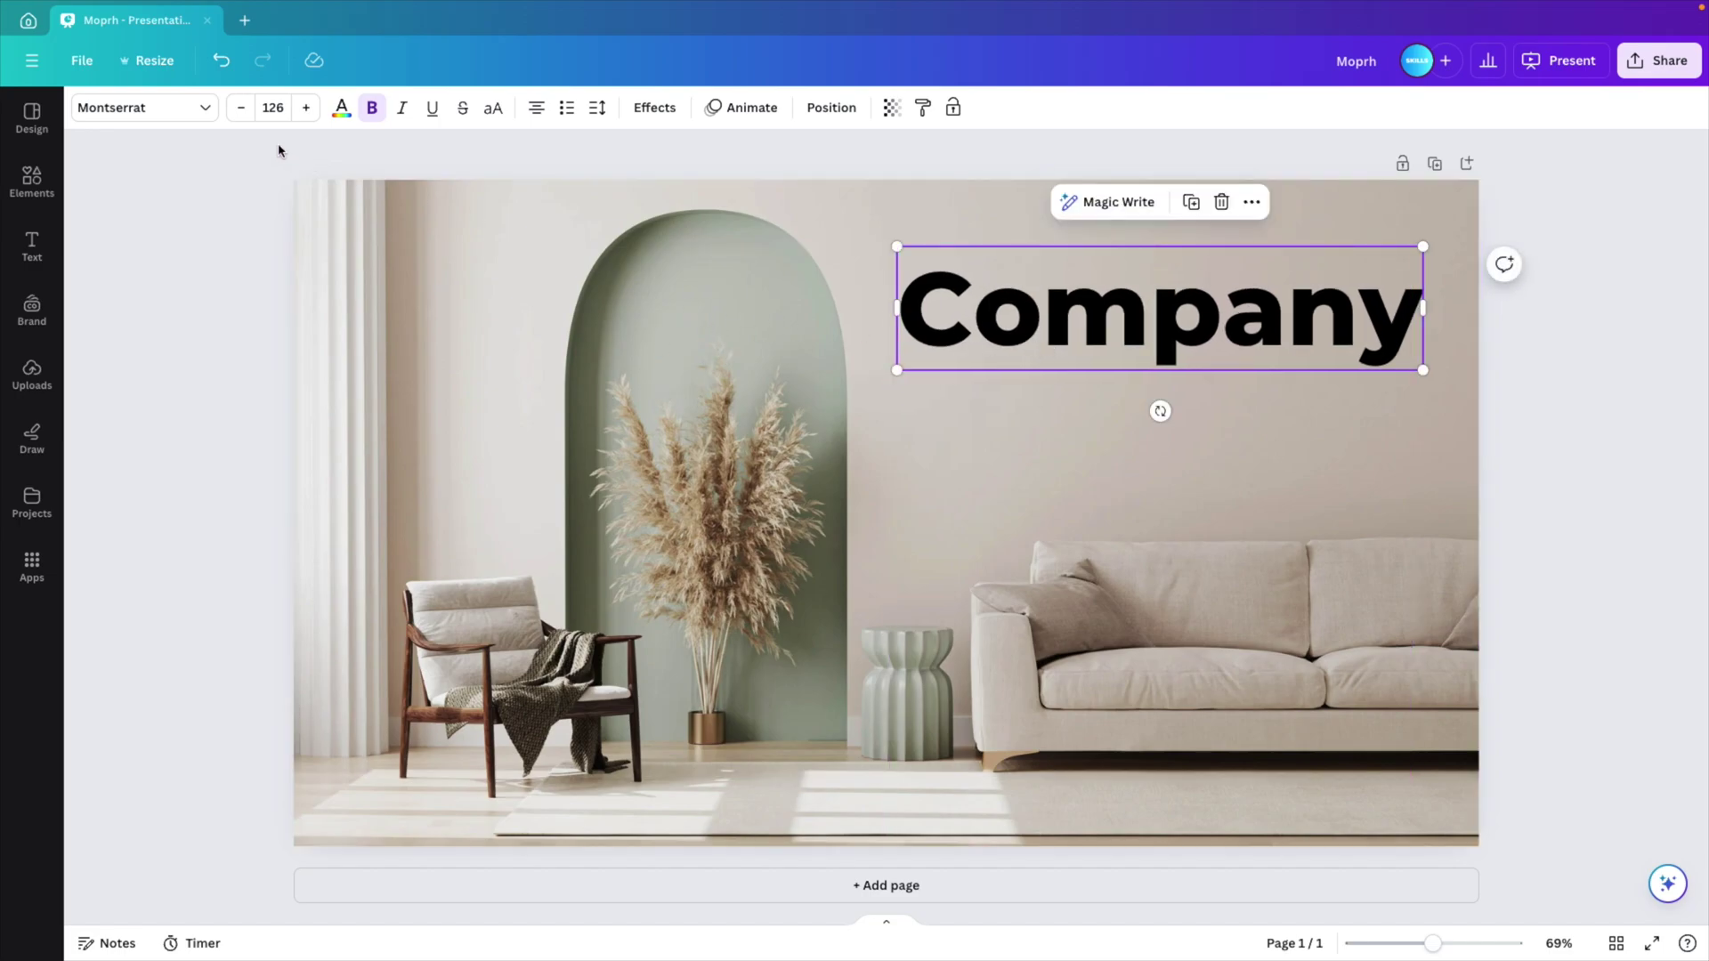
Step: Colour the Company heading dark olive #5B5B49, sampled from the photo with the eyedropper
left_click(341, 108)
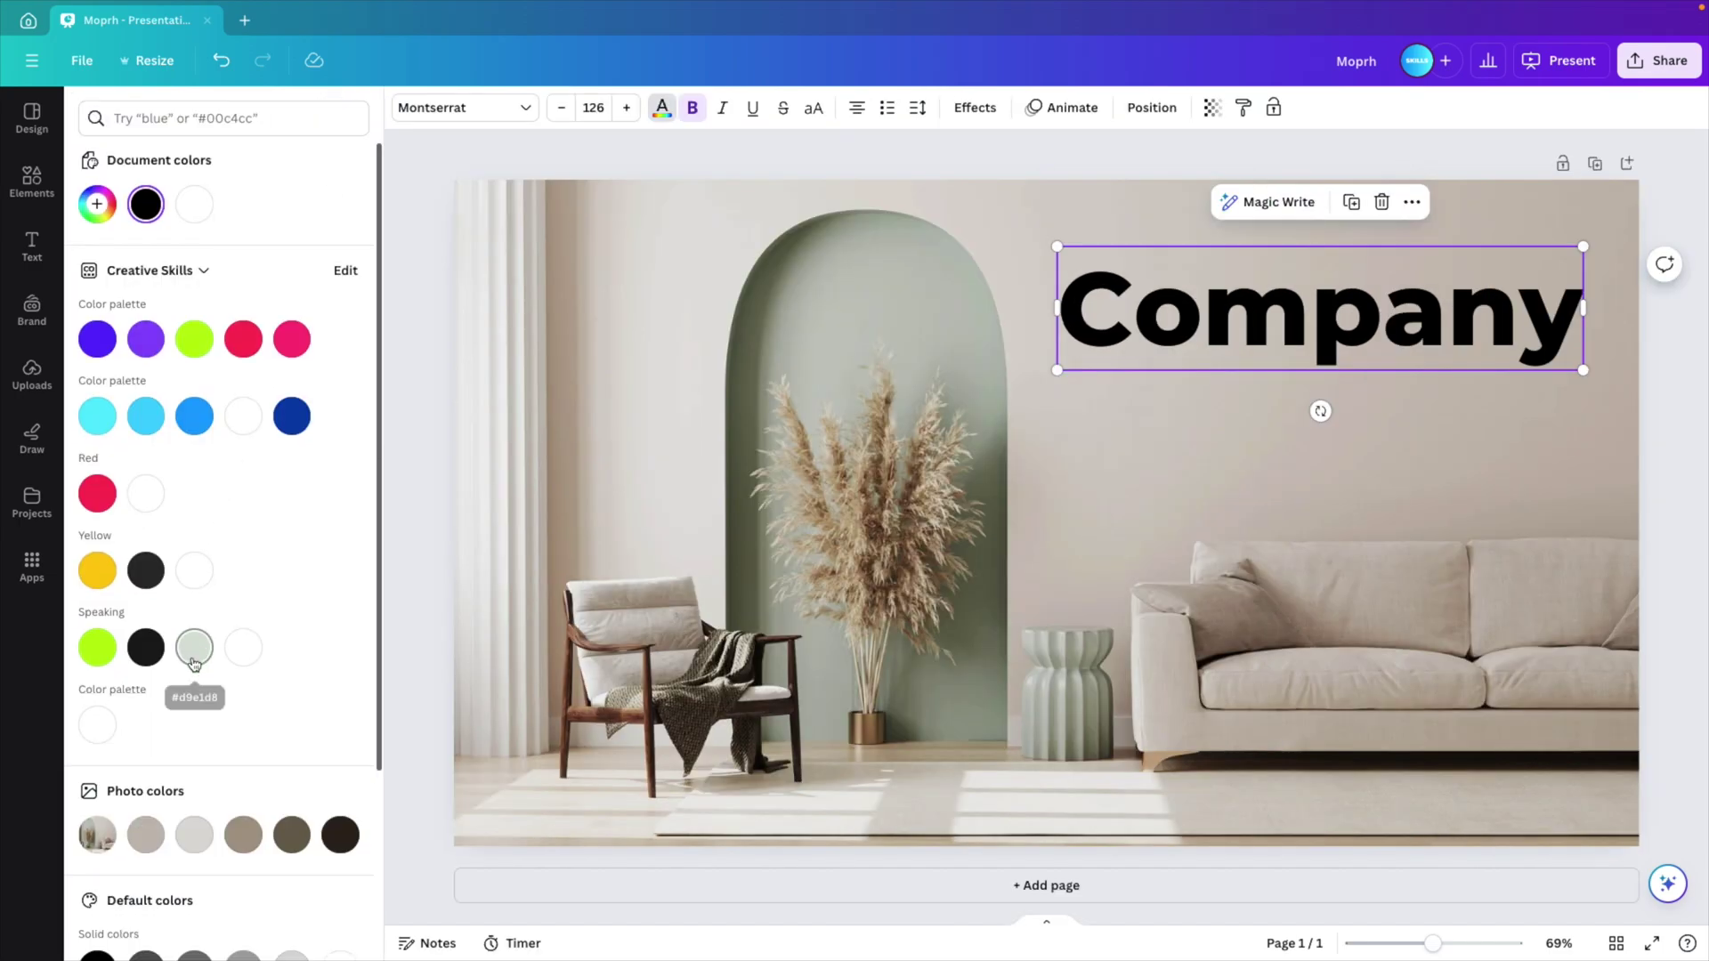
scroll(193, 661, "down", 3)
scroll(193, 661, "up", 3)
left_click(96, 230)
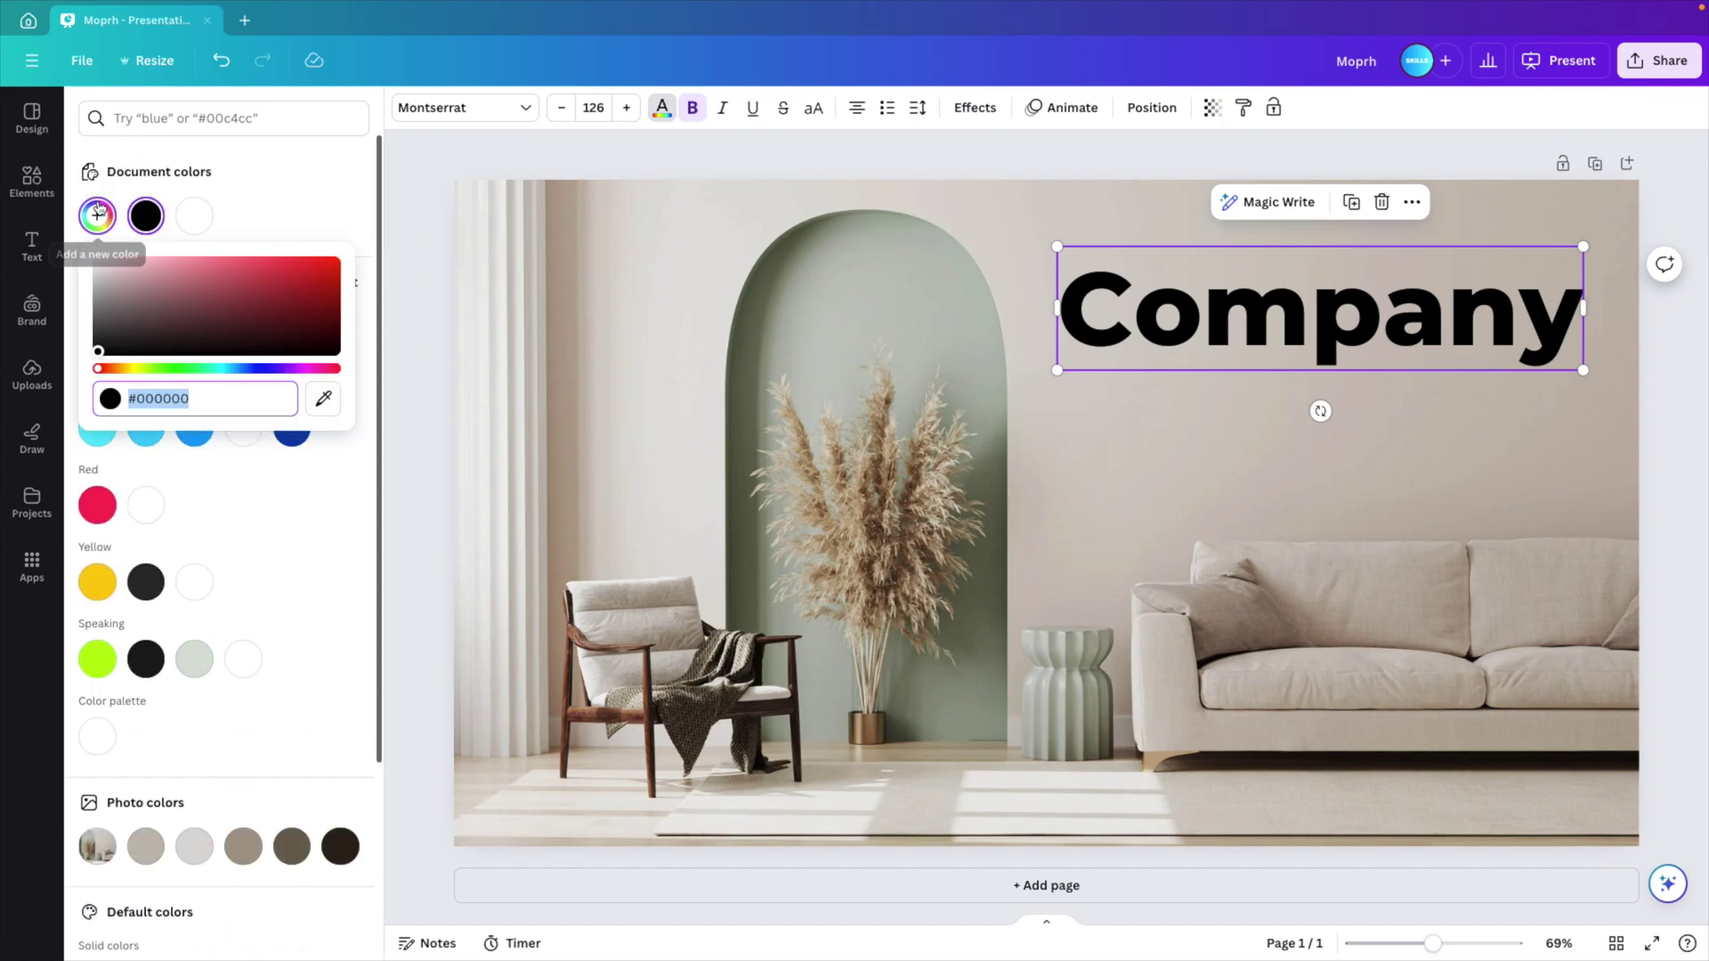
left_click(322, 397)
left_click(863, 303)
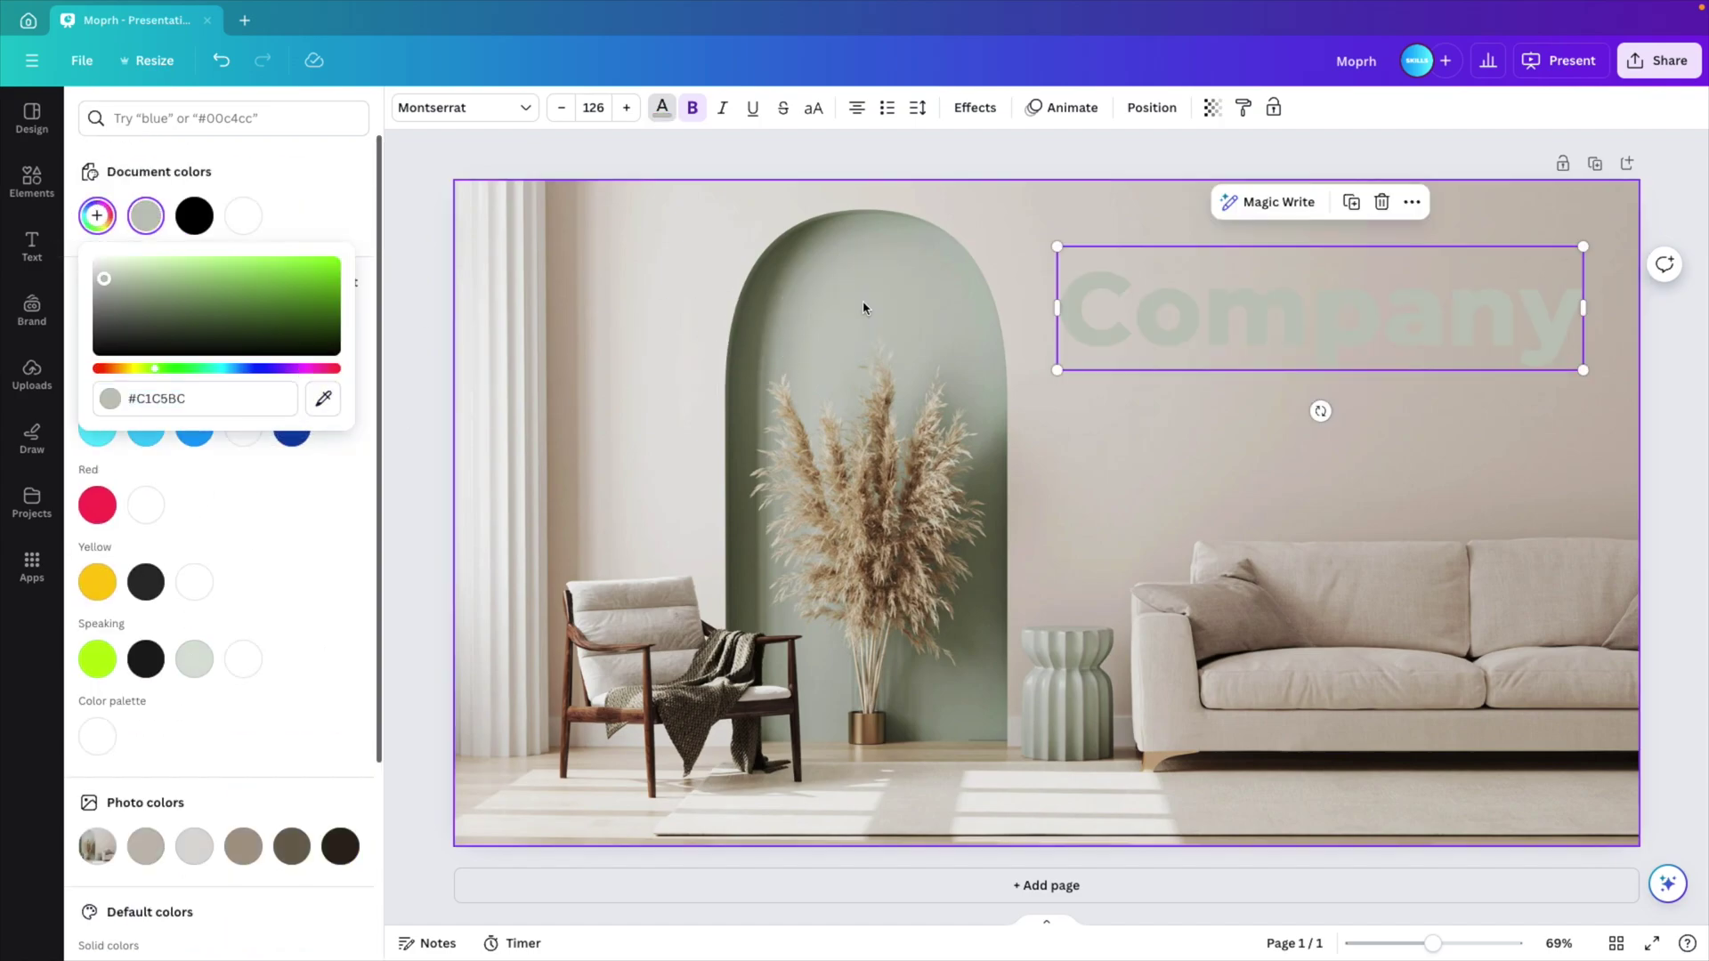
left_click(322, 398)
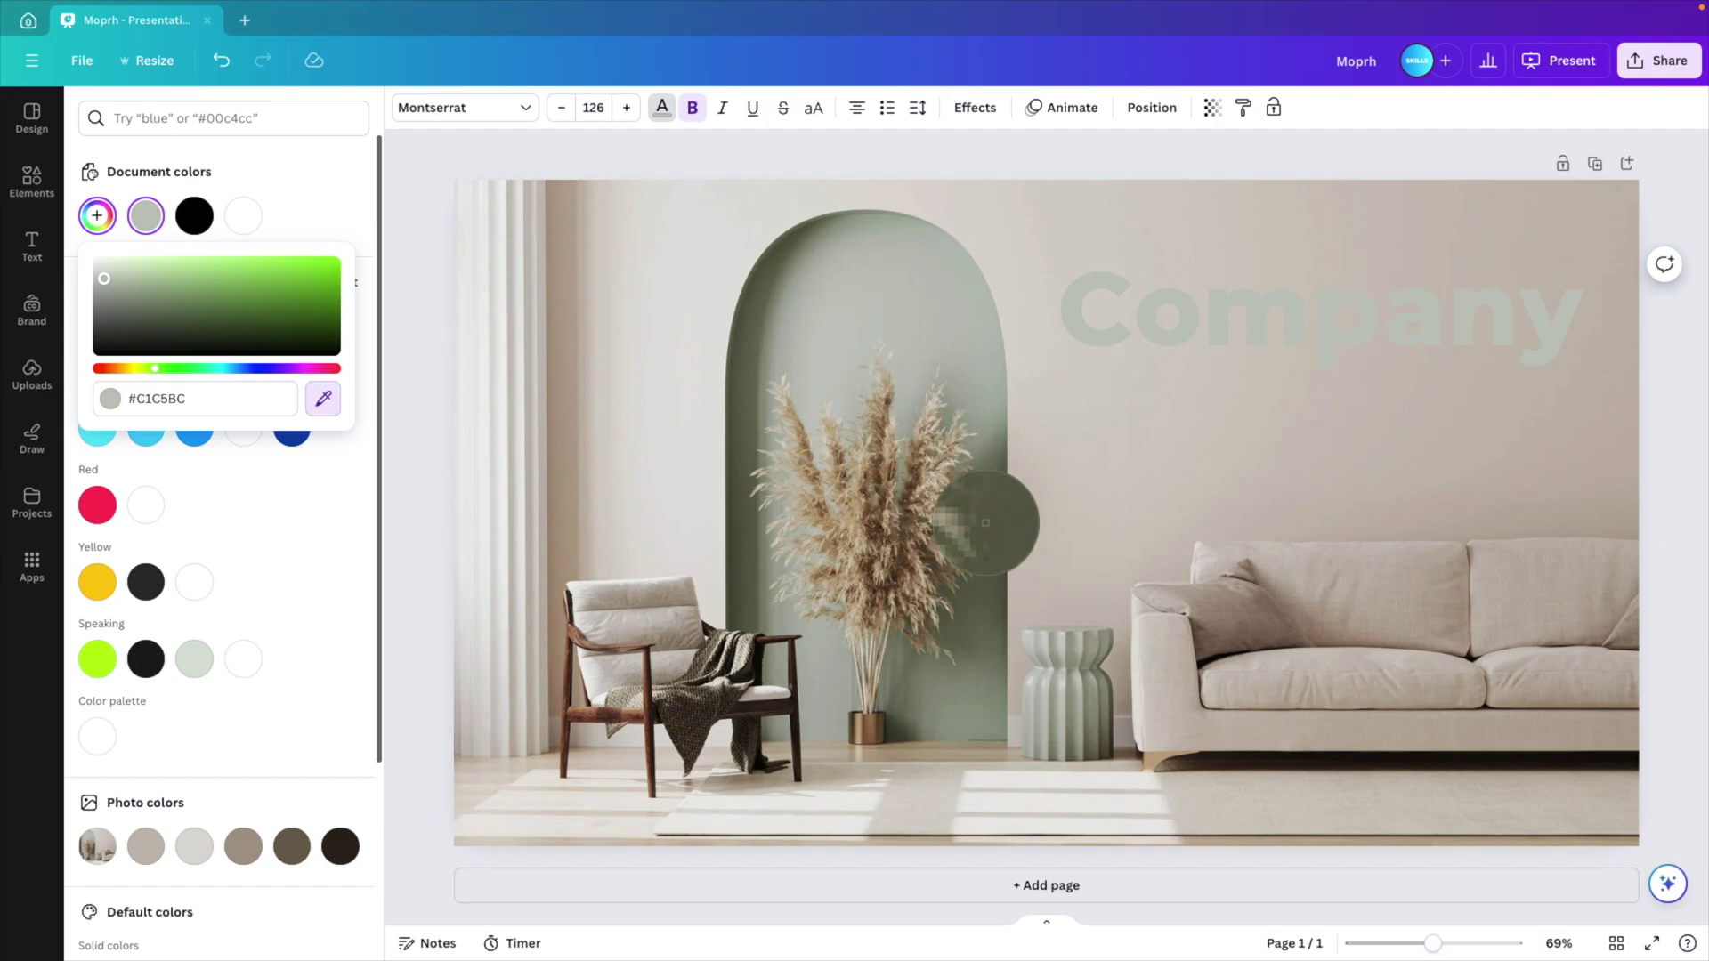
left_click(992, 542)
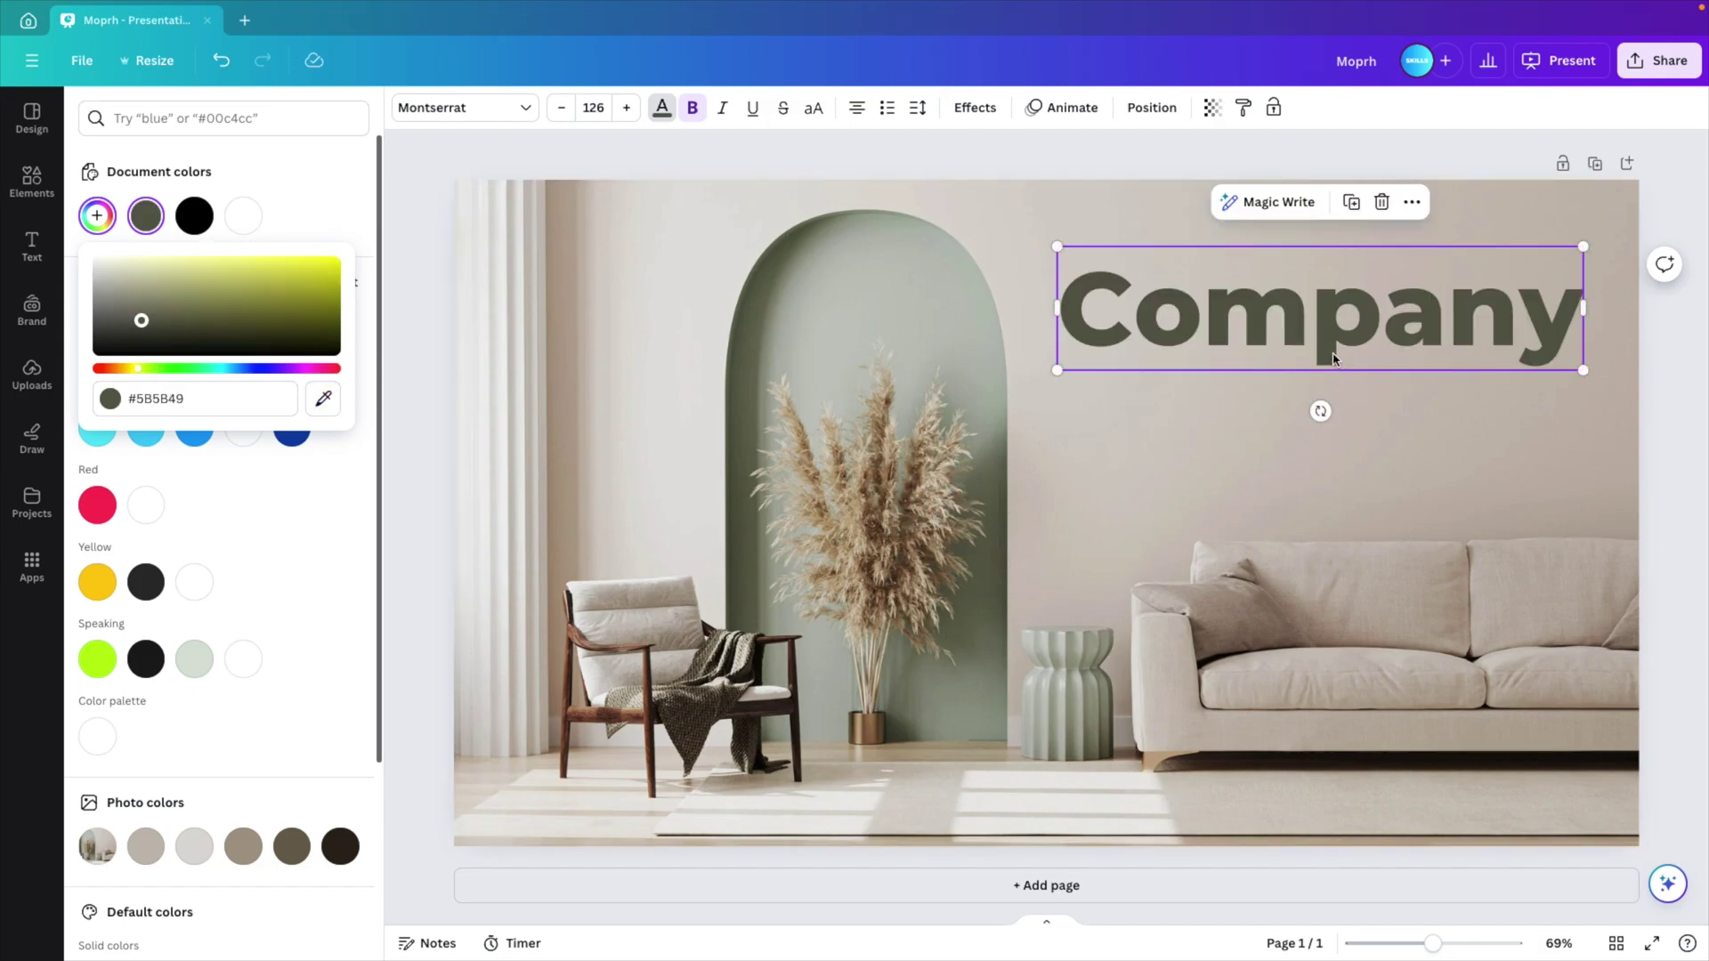
left_click(1343, 358)
Step: Duplicate the Company heading below itself, shrink the copy and retype it as 'Our Products'
left_click_drag(1354, 332, 1351, 445)
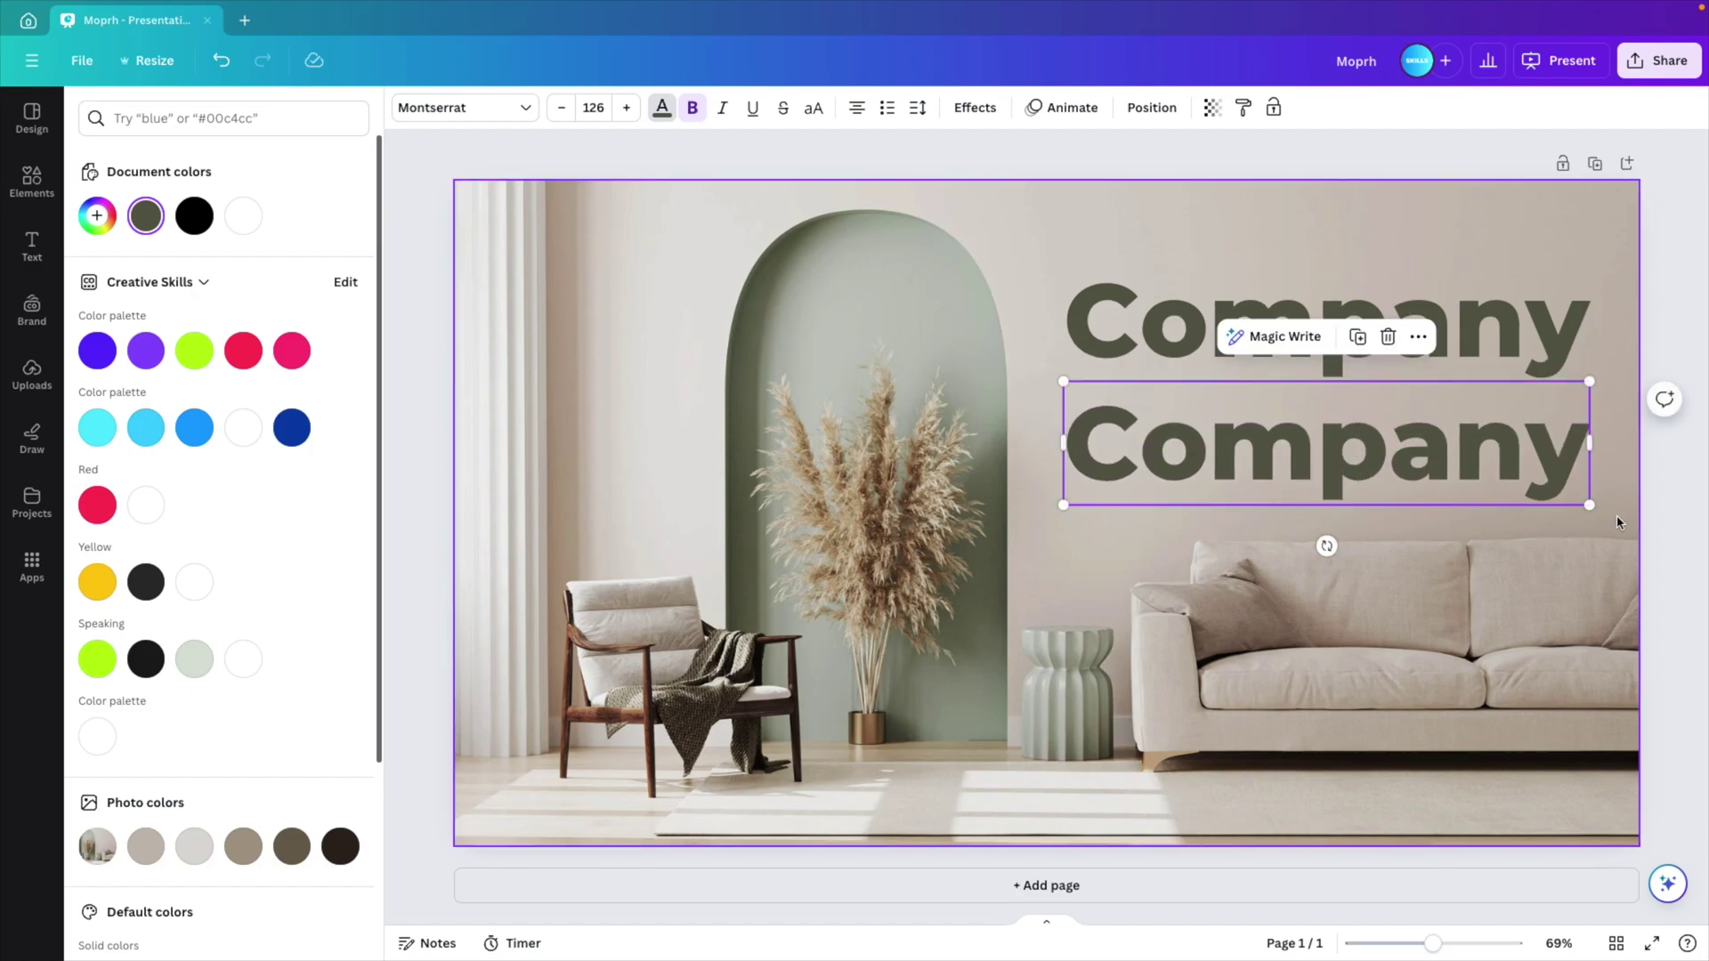
left_click_drag(1591, 501, 1354, 414)
left_click_drag(1215, 418, 1340, 427)
double_click(1341, 427)
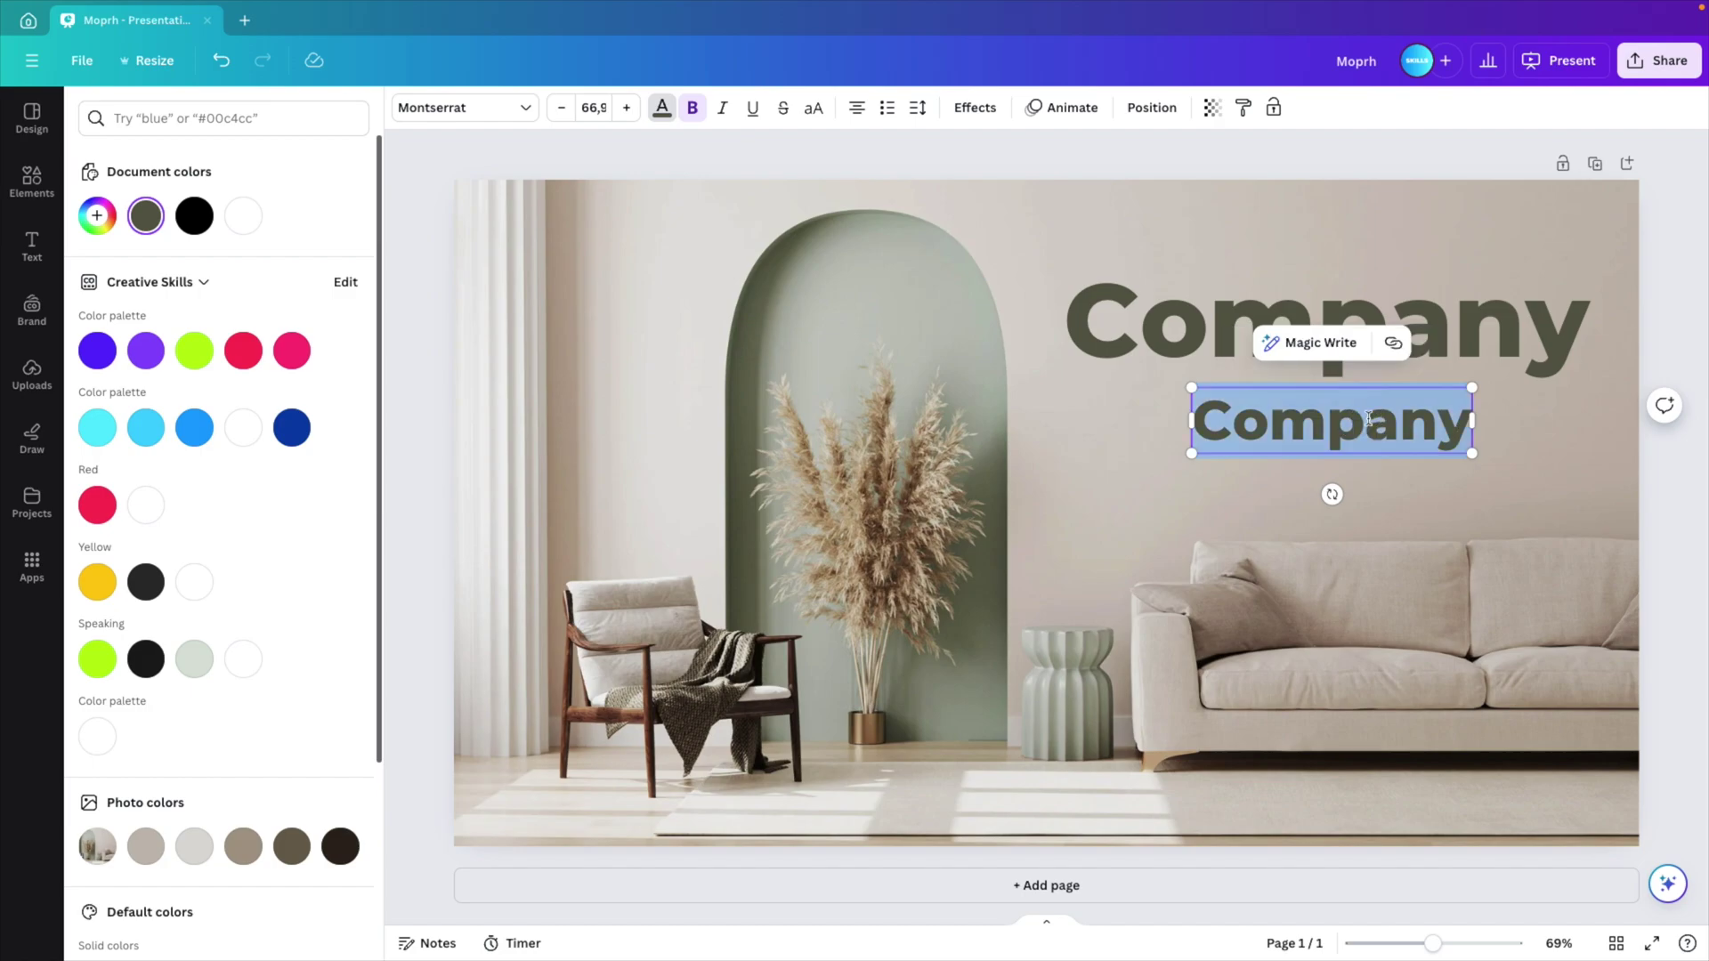
type("Our Products")
left_click_drag(1137, 385, 1232, 419)
left_click(1372, 568)
Step: Make Our Products Montserrat ExtraLight italic at 44.6, centred under Company
left_click(205, 116)
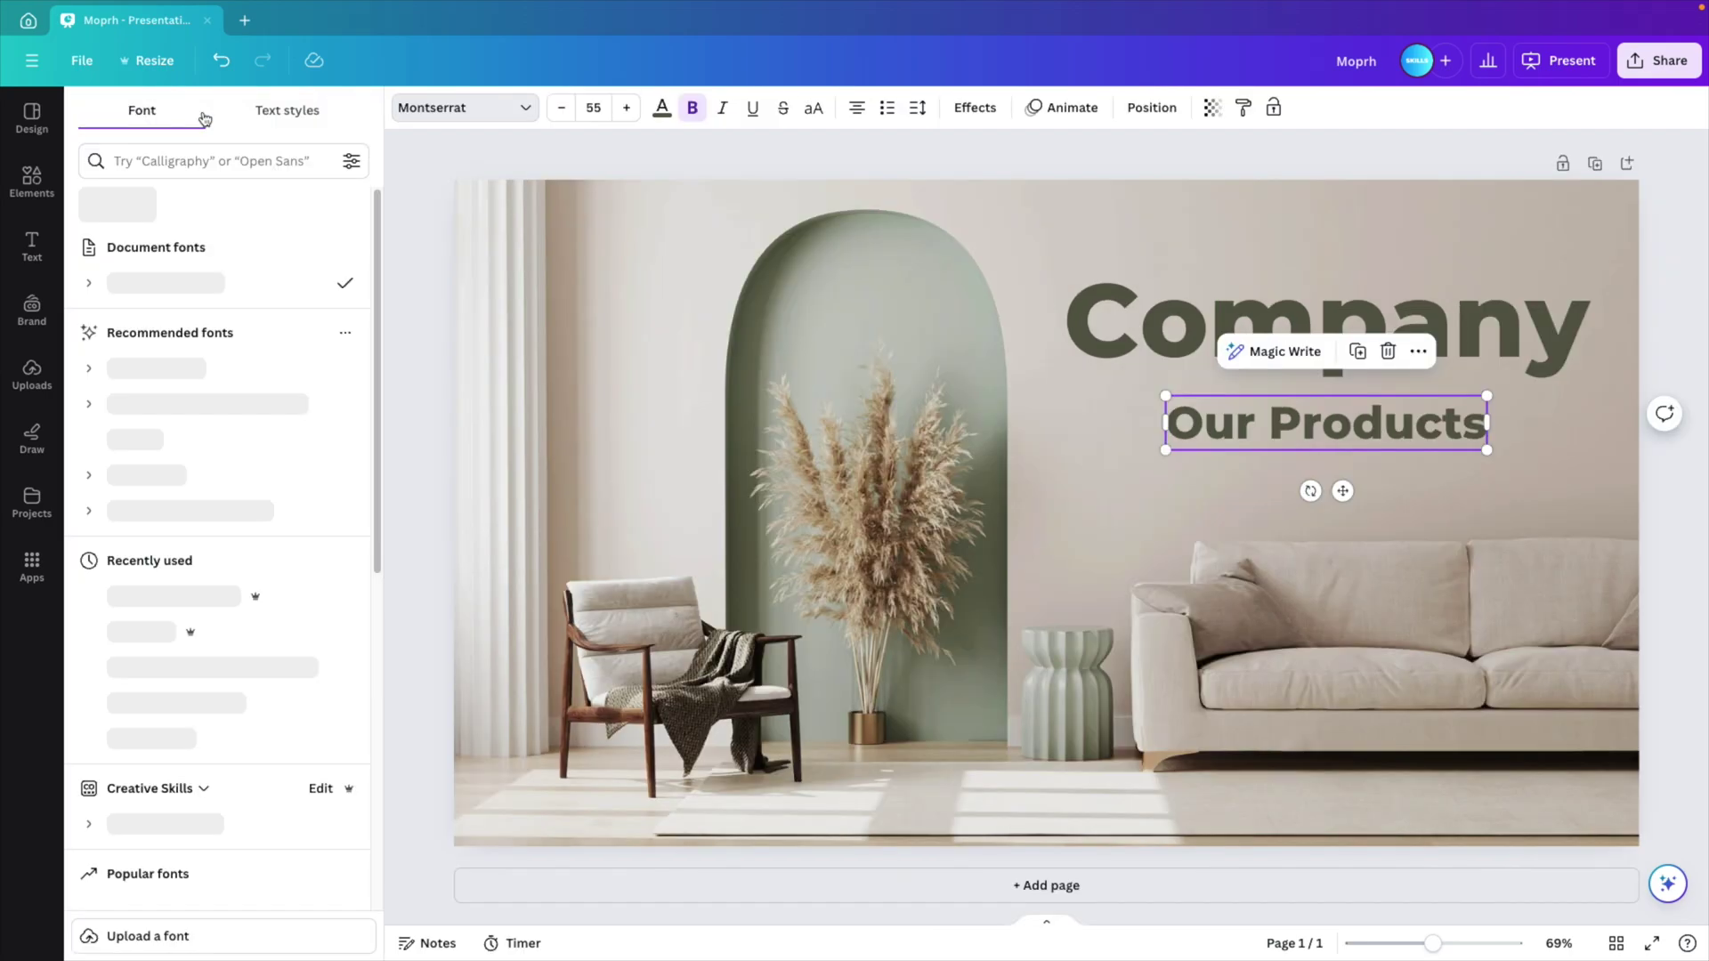
left_click(91, 283)
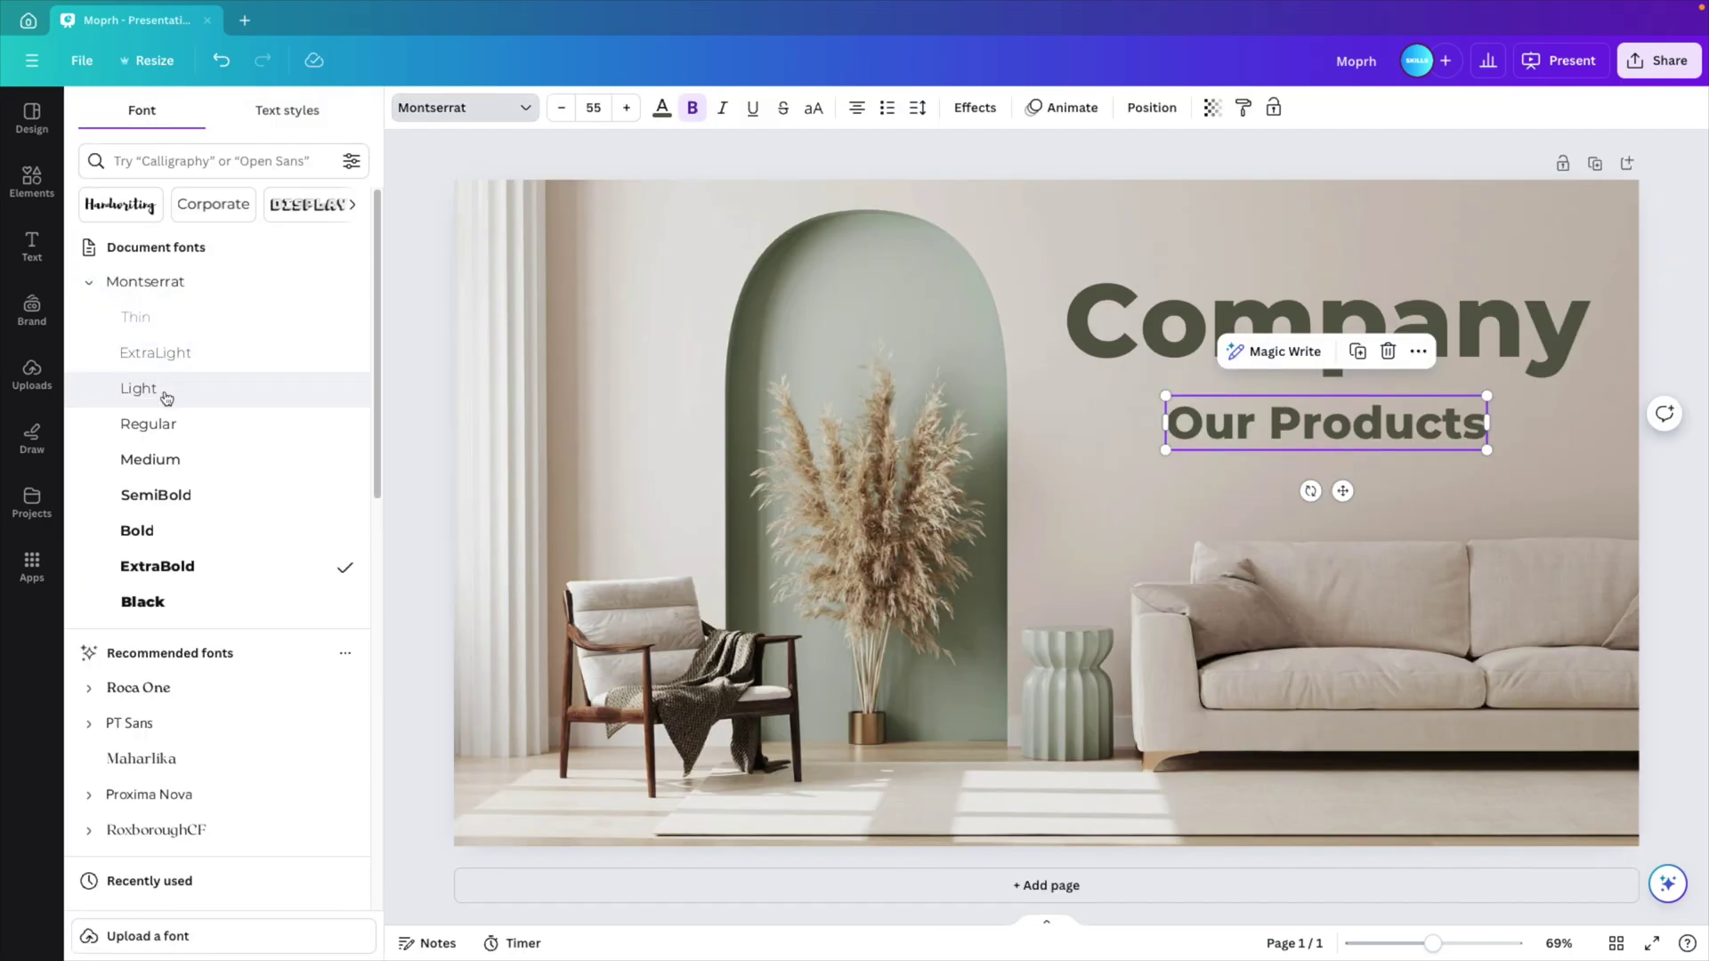
left_click(189, 366)
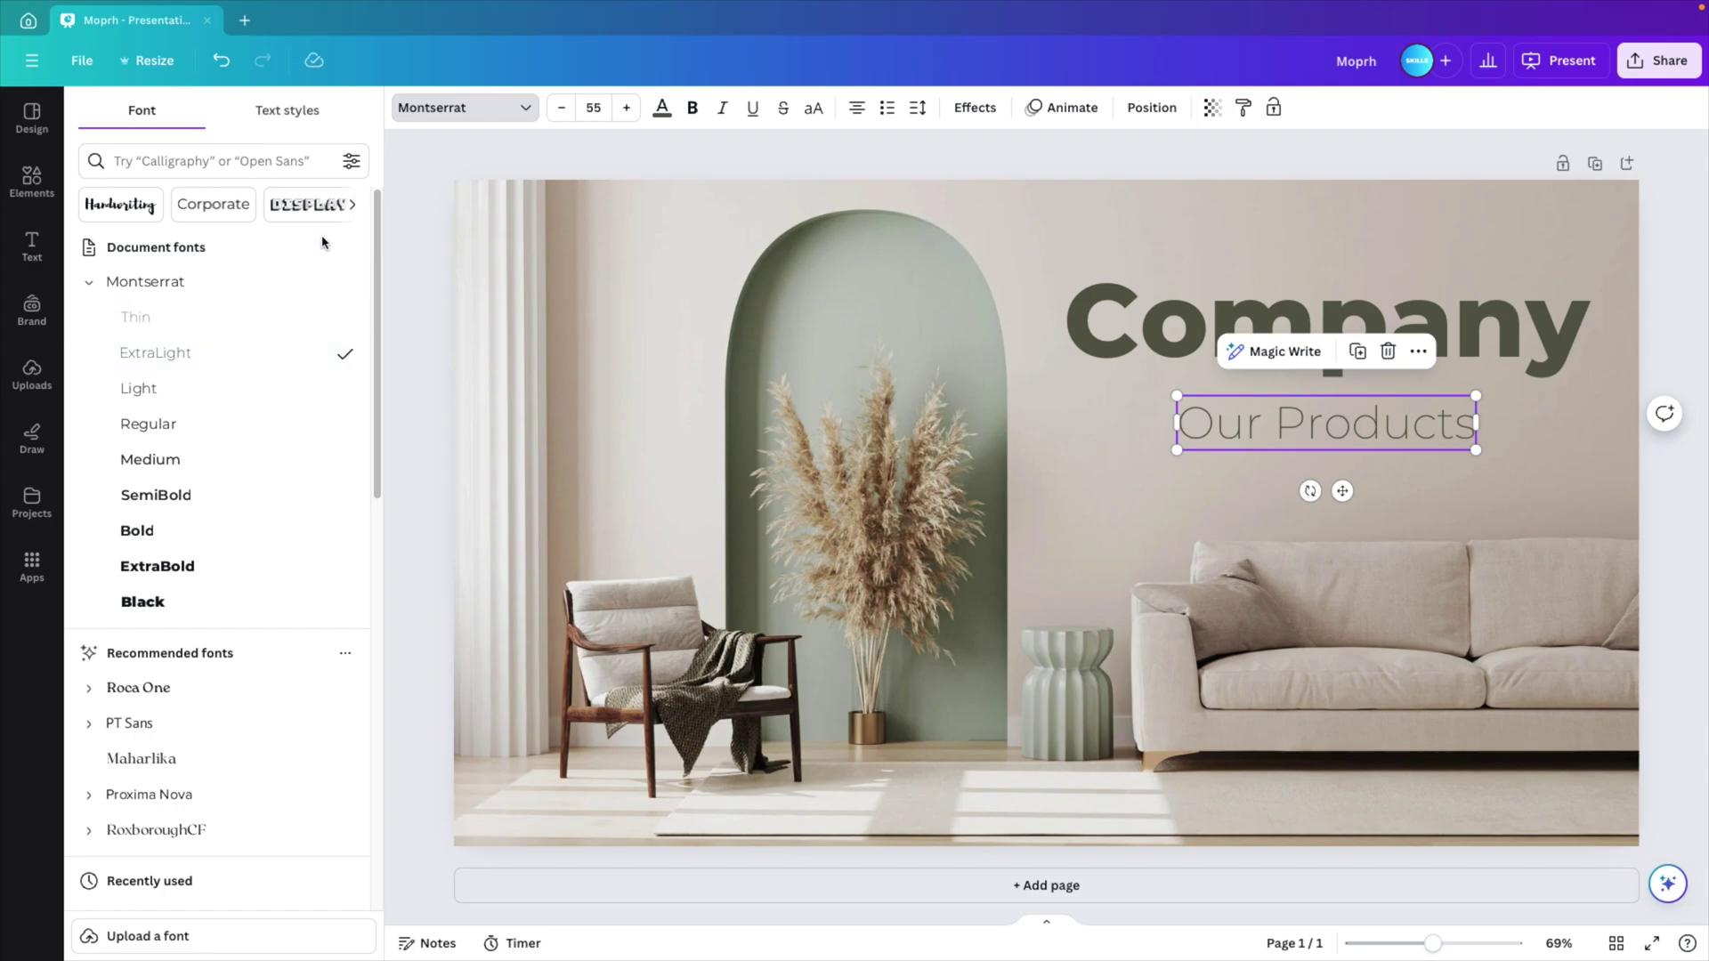
left_click(723, 108)
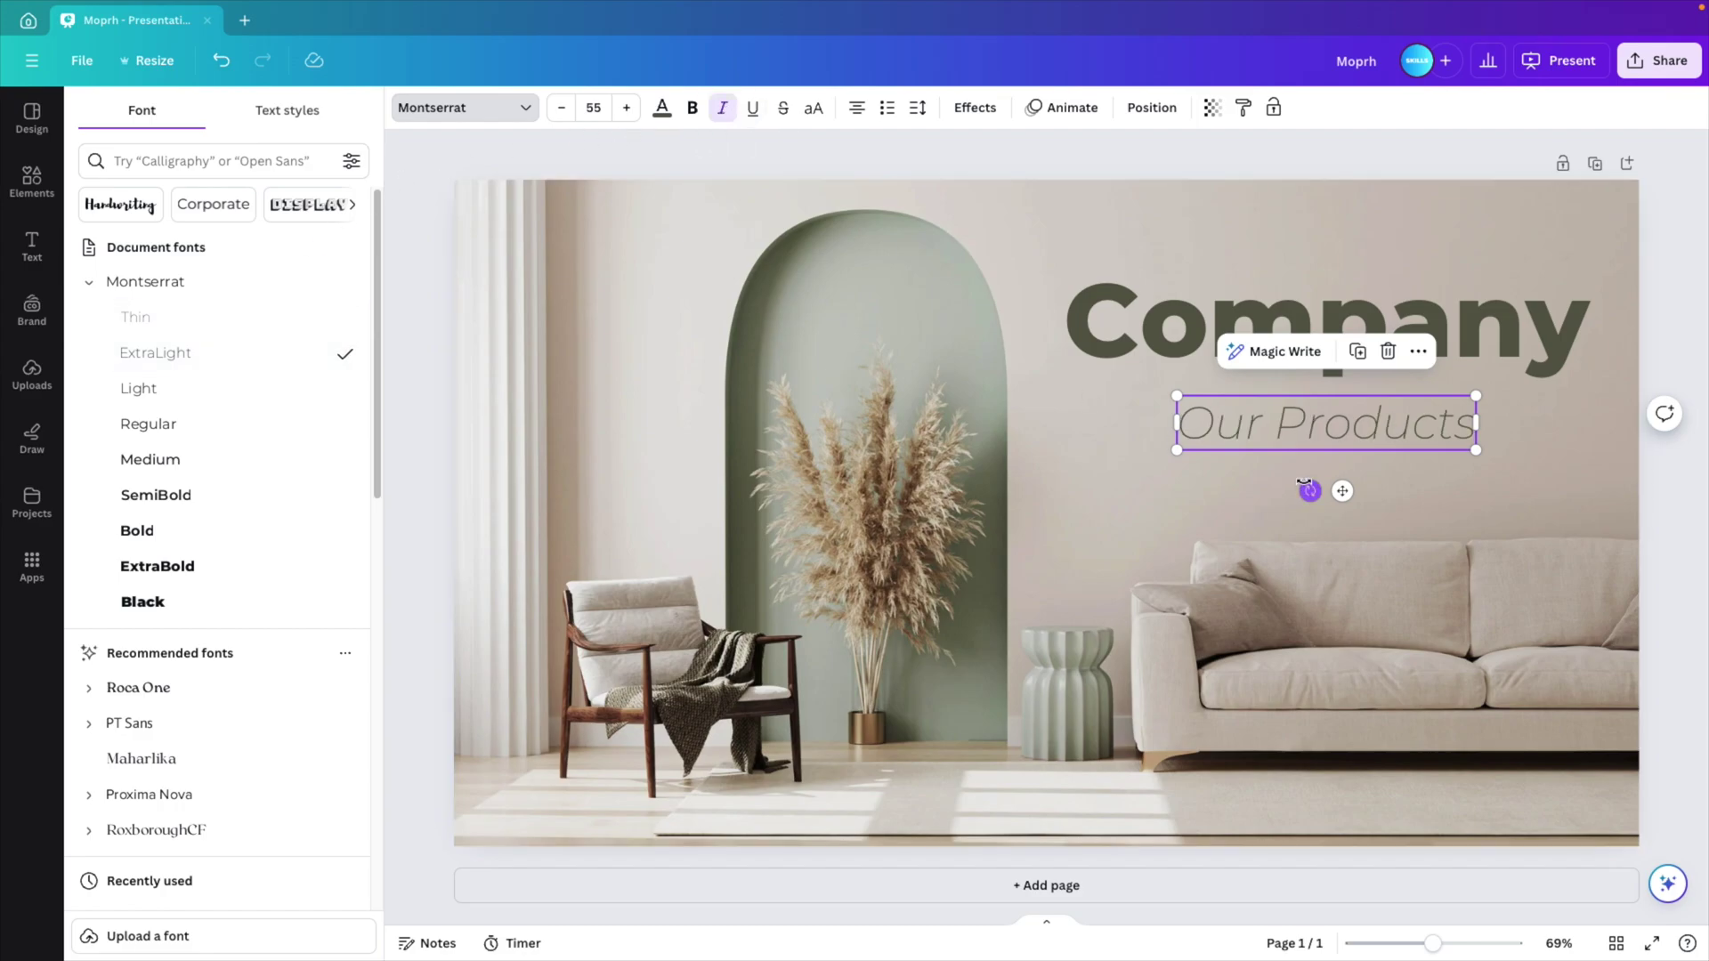
mouse_move(1475, 450)
left_mouse_down()
mouse_move(1332, 416)
mouse_move(1324, 397)
mouse_move(1488, 432)
left_mouse_up()
left_click_drag(1351, 409, 1351, 422)
left_click(1340, 307)
left_click(1544, 211)
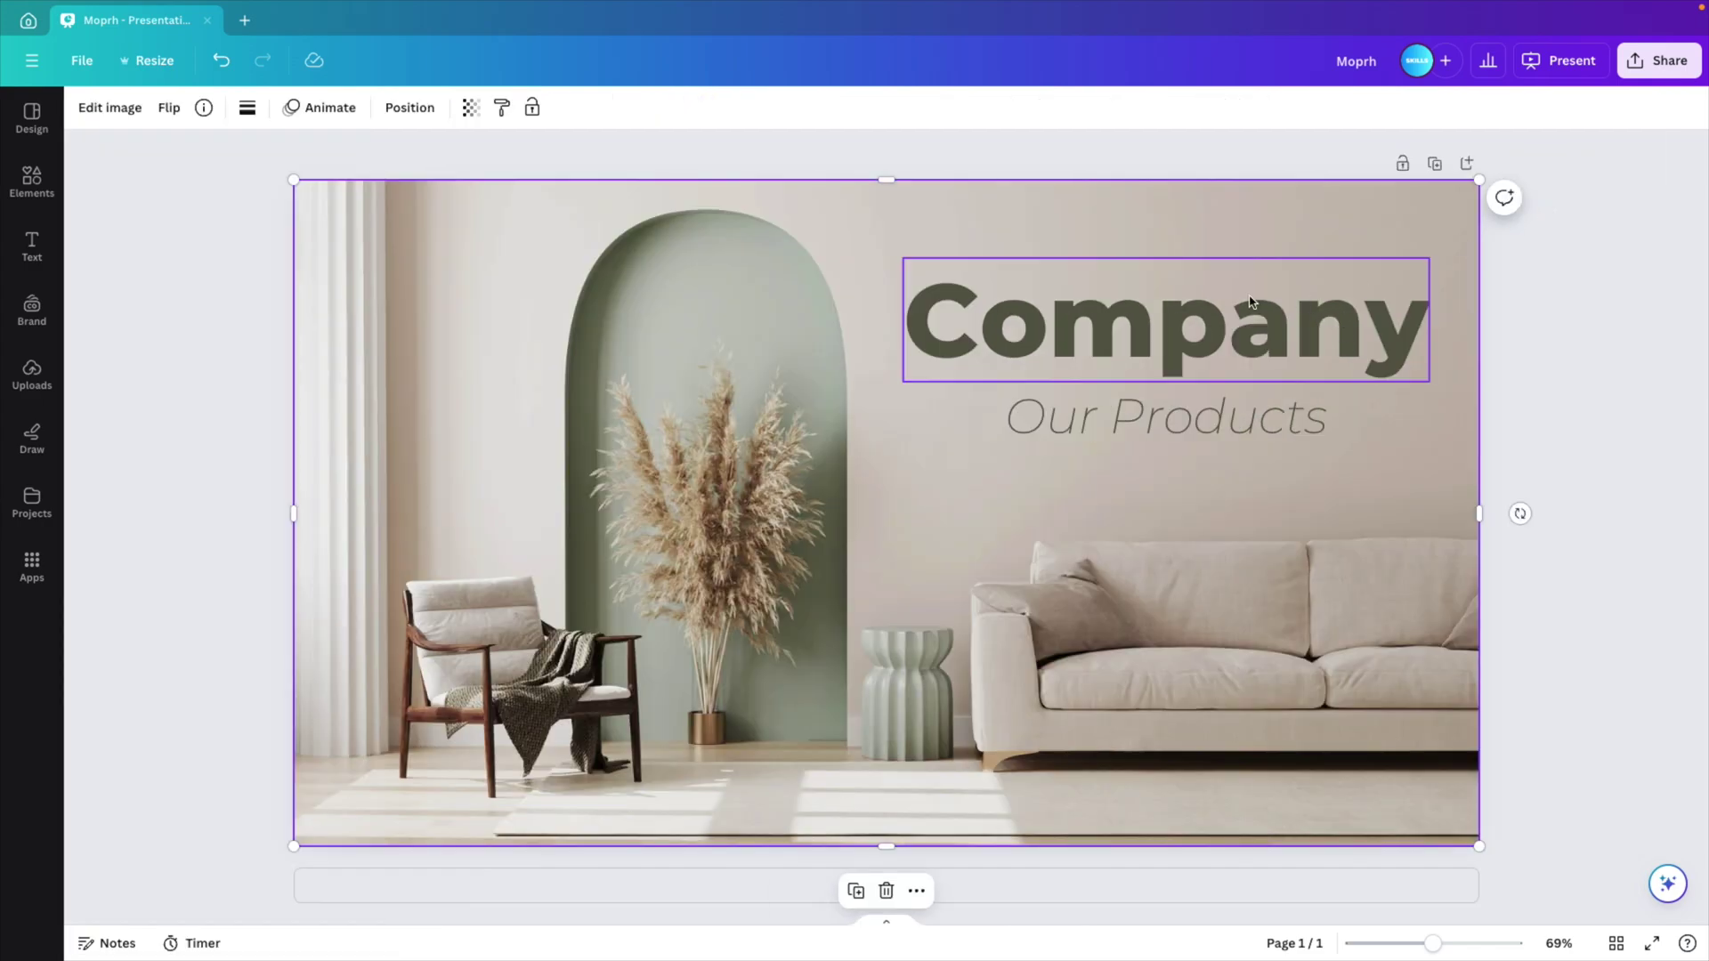
left_click(1607, 395)
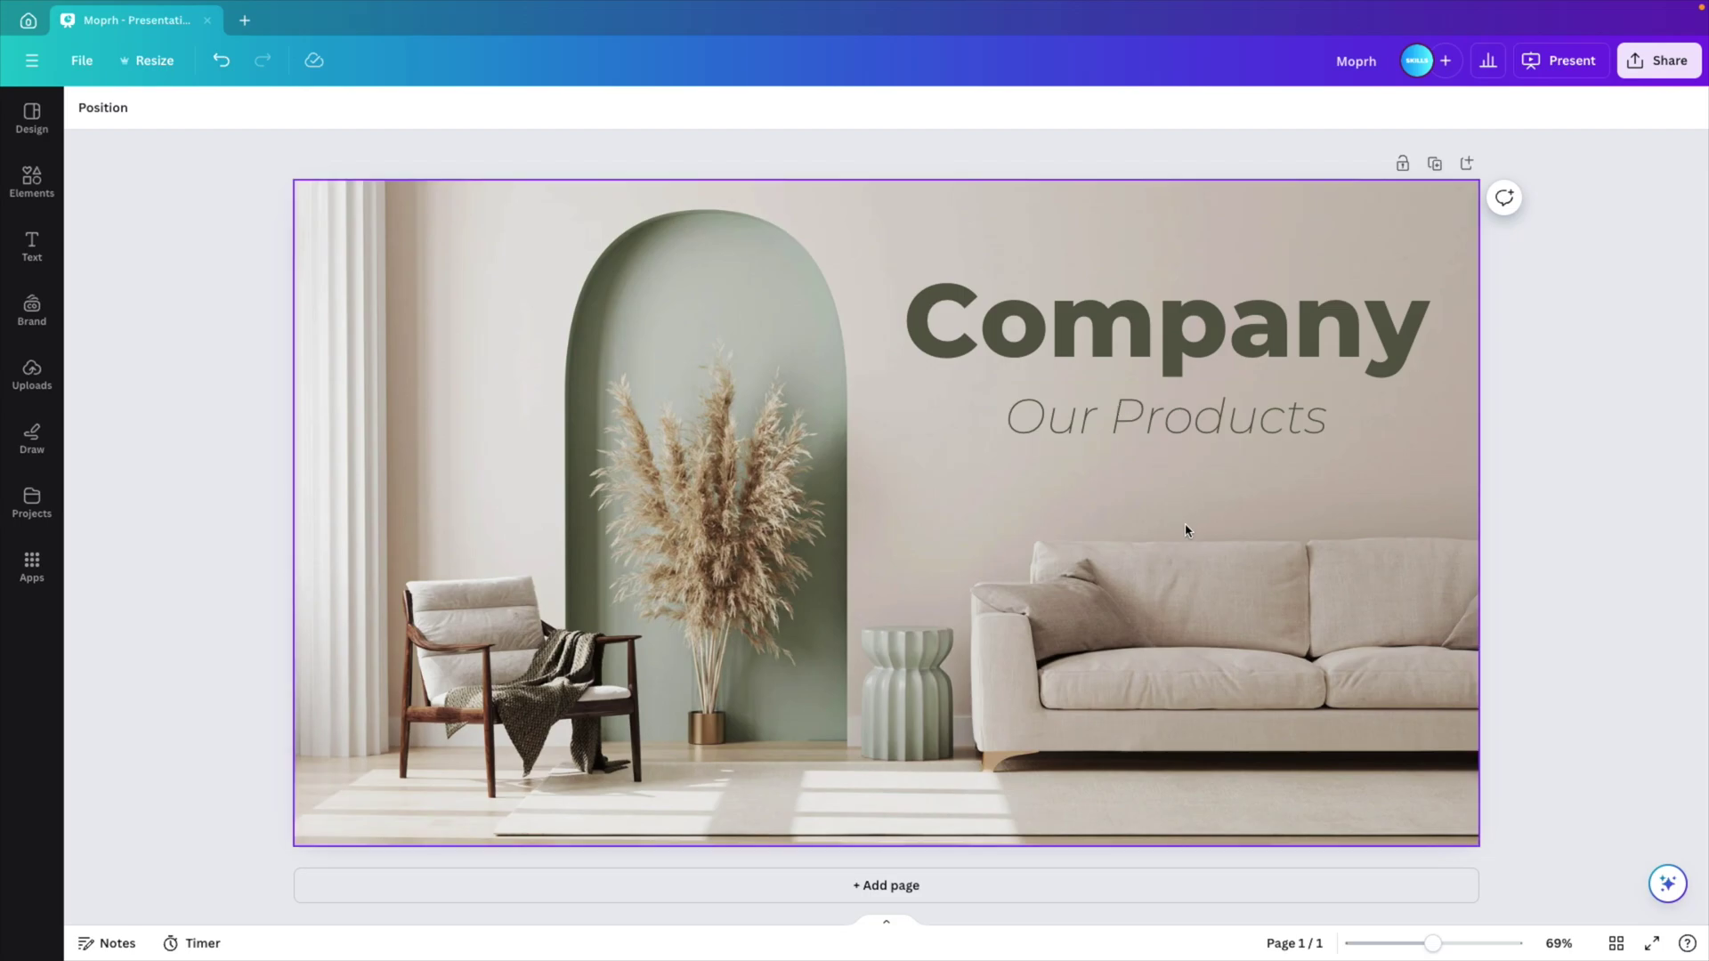
Step: Duplicate the title slide and delete the Company and Our Products text from the copy
left_click(883, 924)
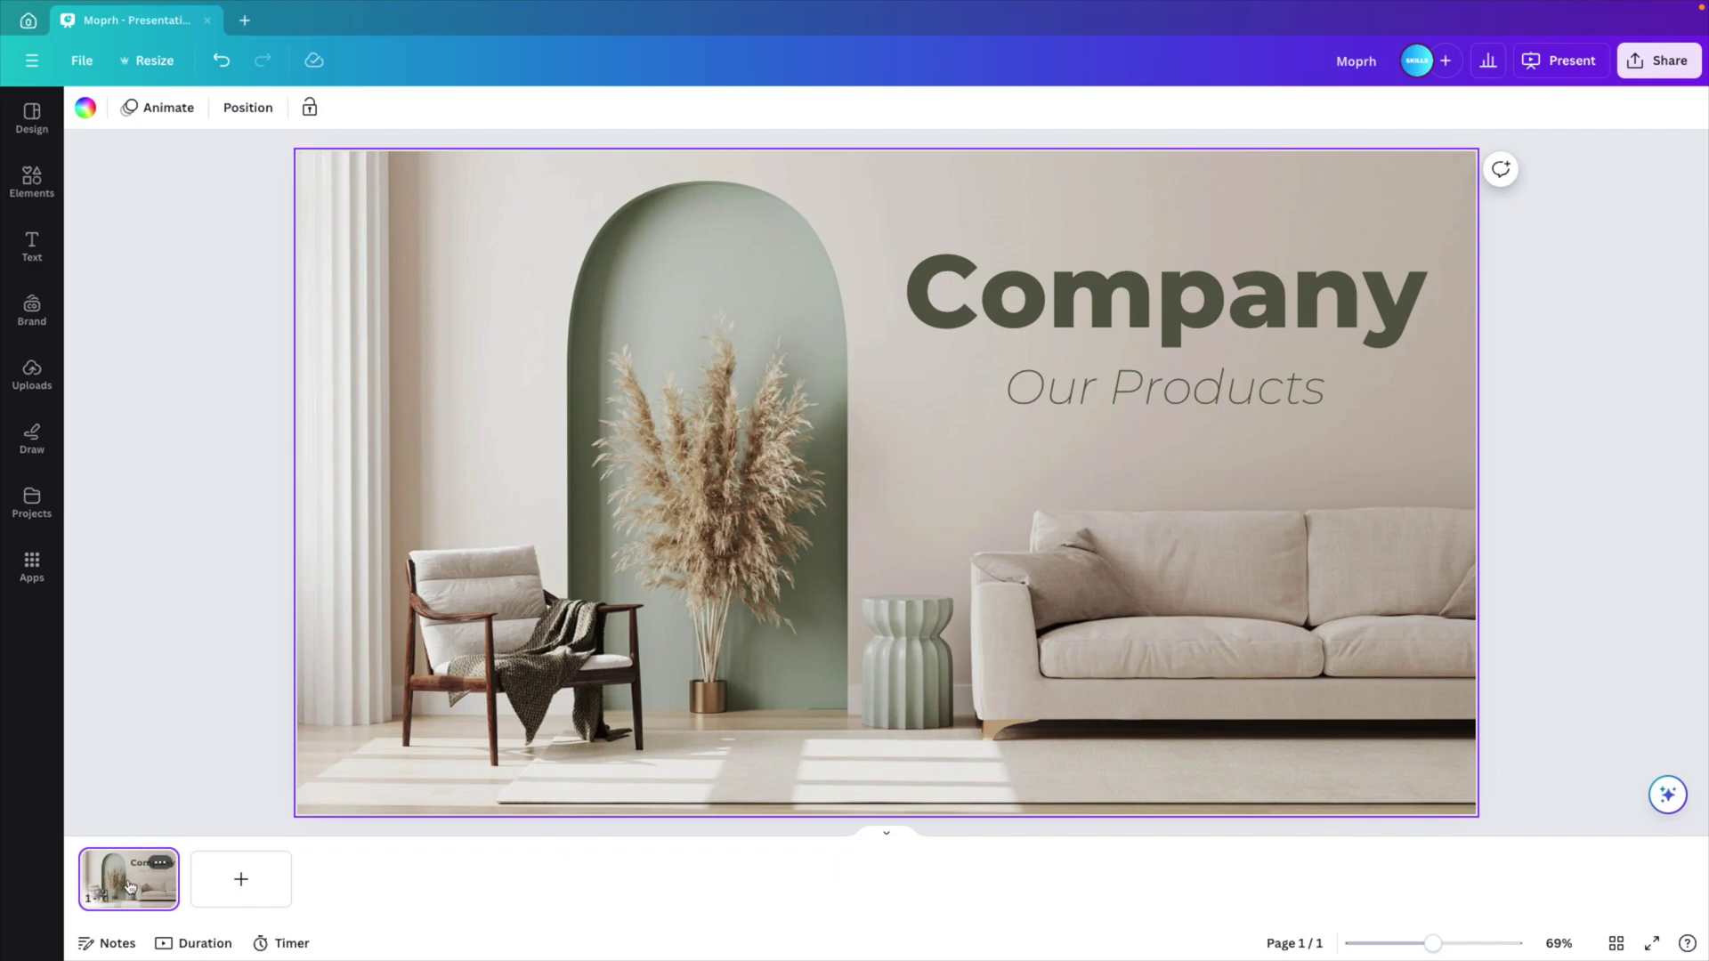
key("ctrl+d")
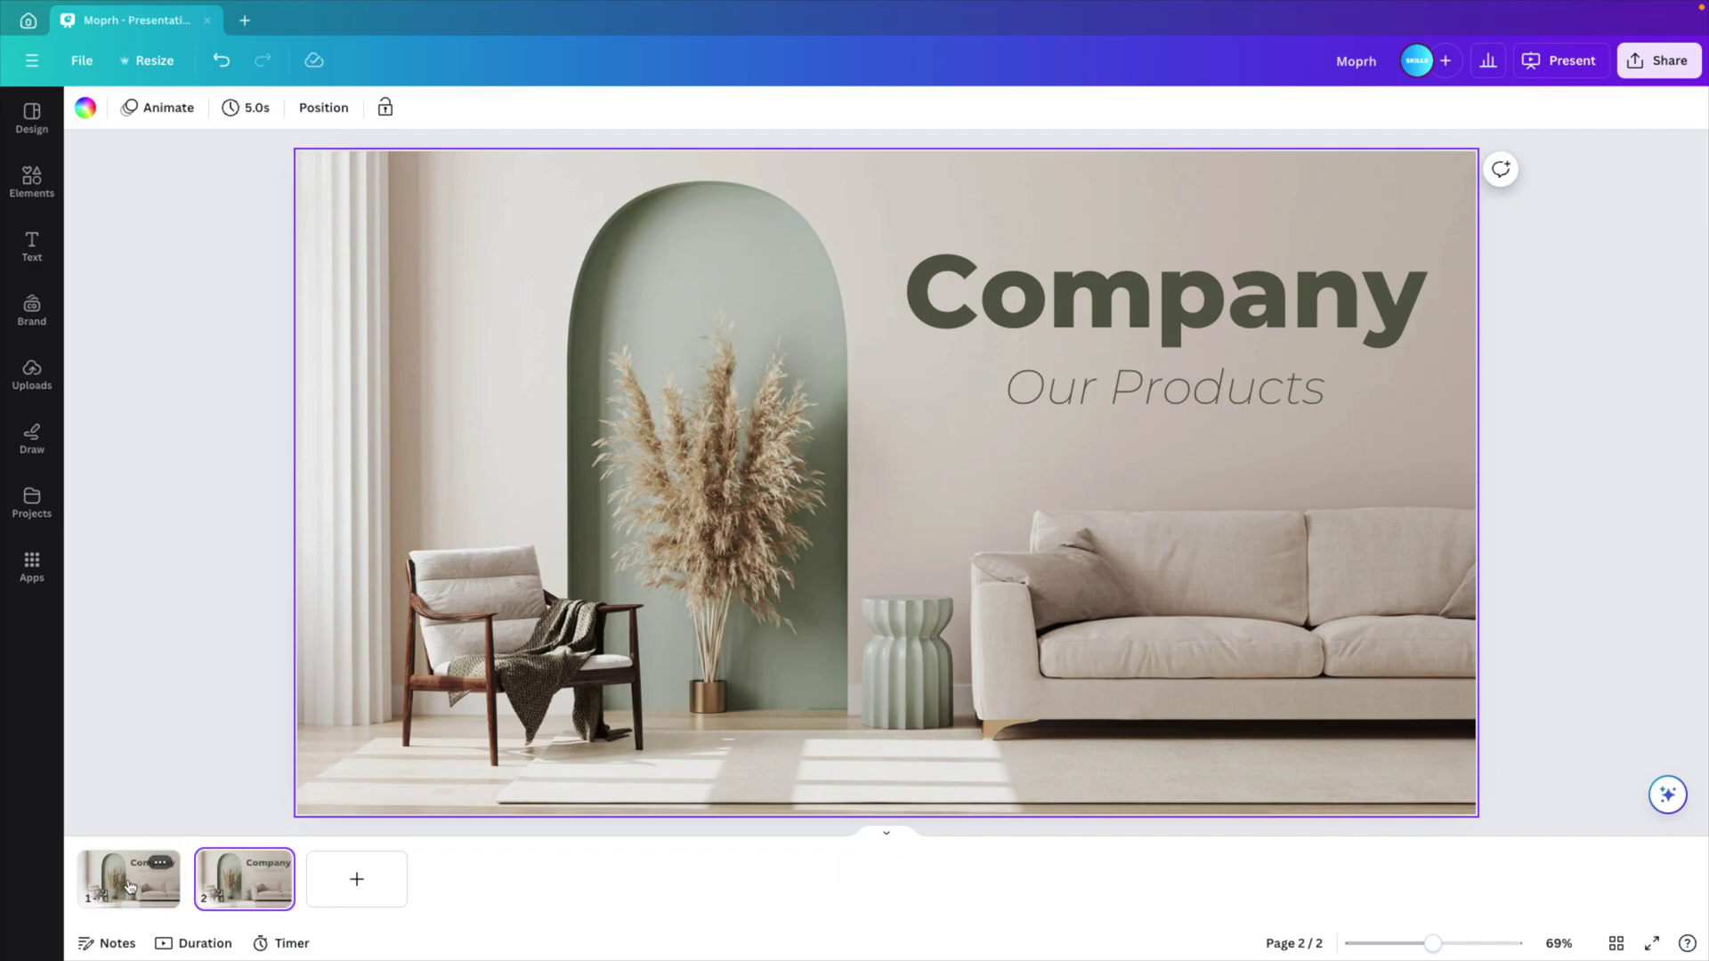
left_click(1235, 338)
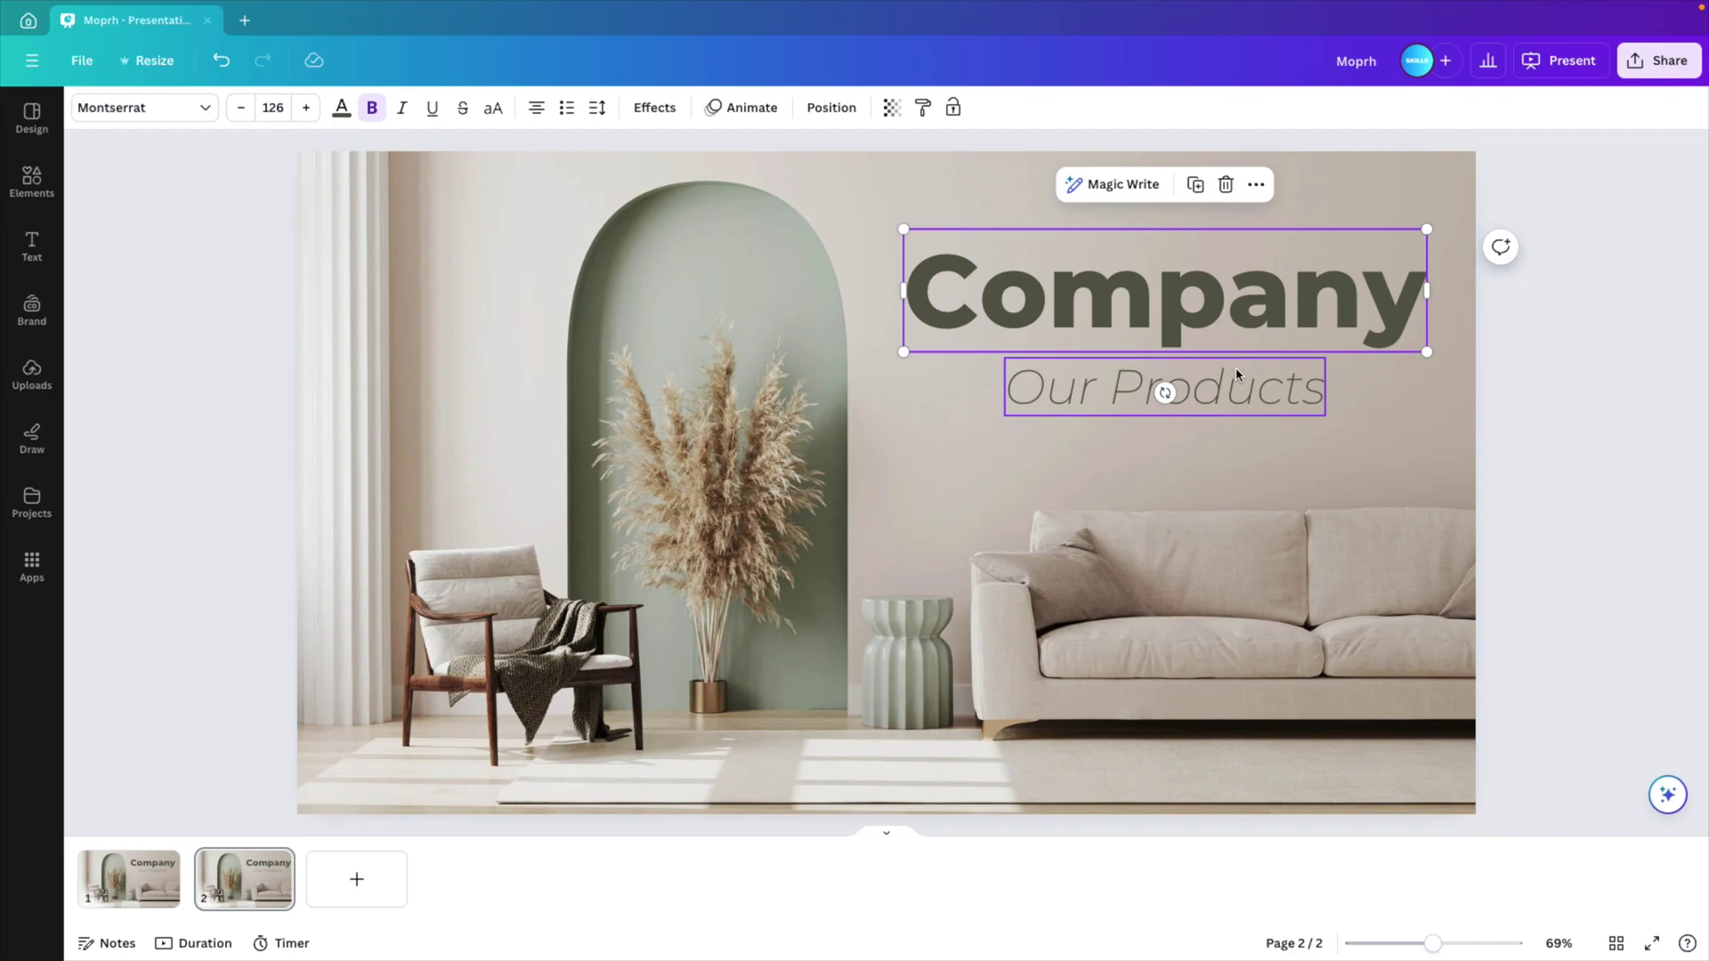
key("Delete")
left_click(1236, 379)
key("Delete")
Step: Enlarge and shift the photo on slide 2 so the sofa and side table fill it
left_click(845, 556)
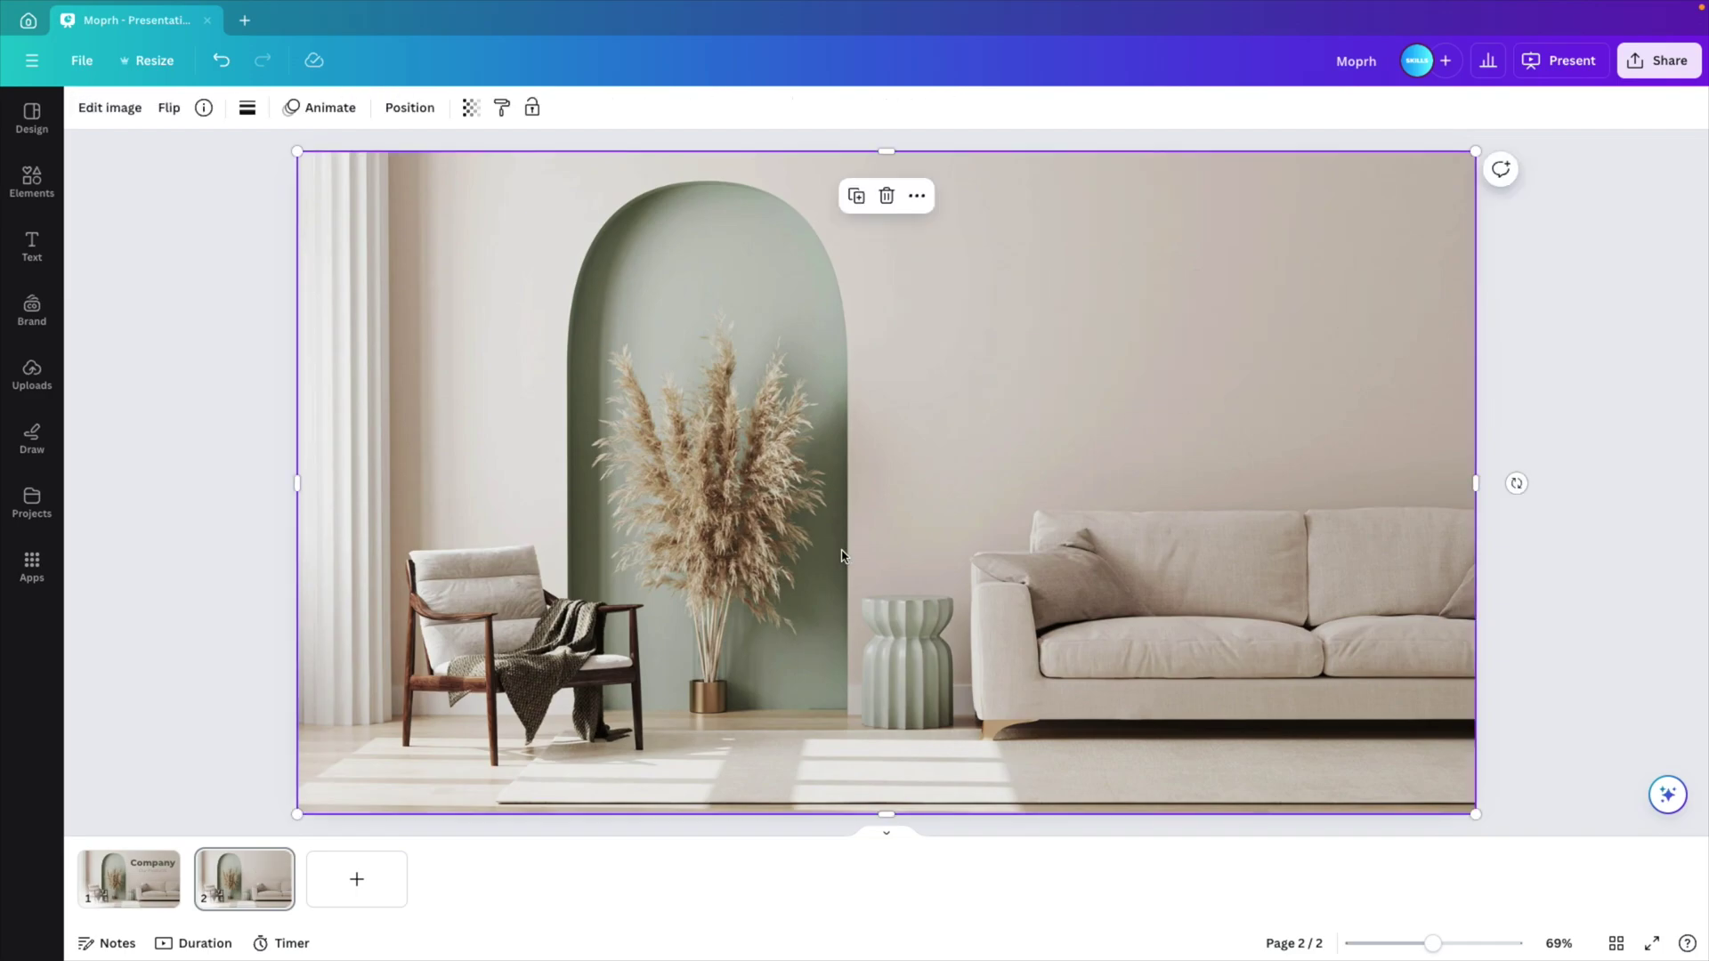
scroll(844, 556, "down", 5)
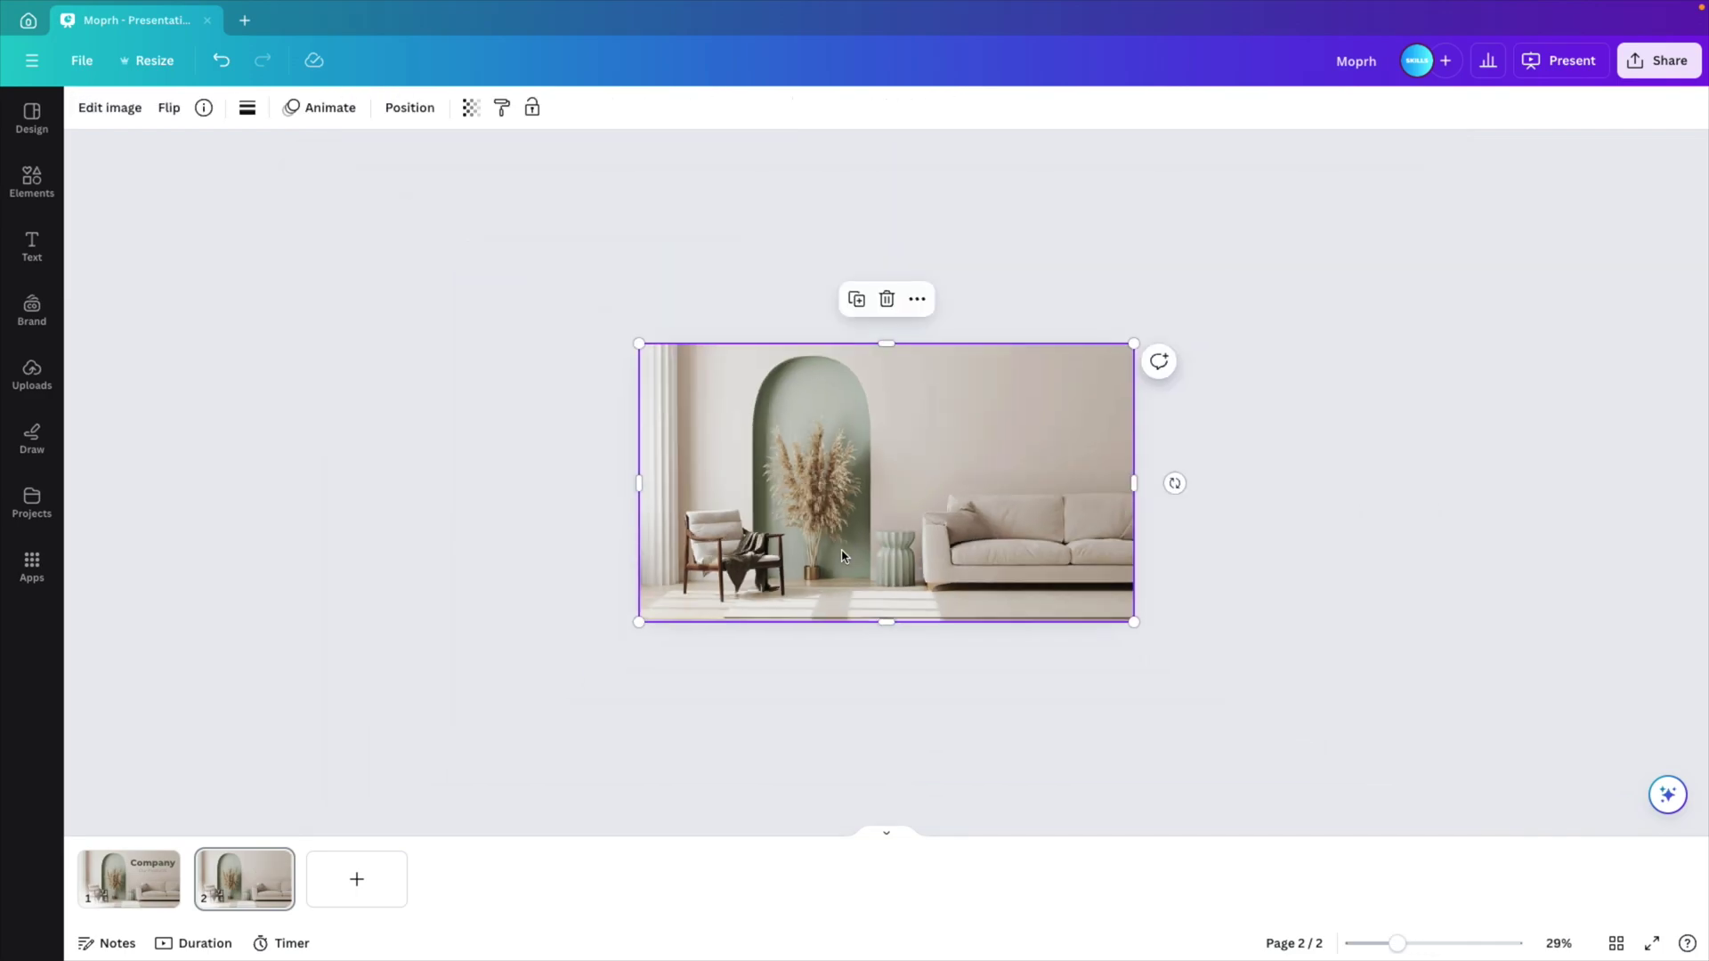
scroll(1027, 600, "up", 4)
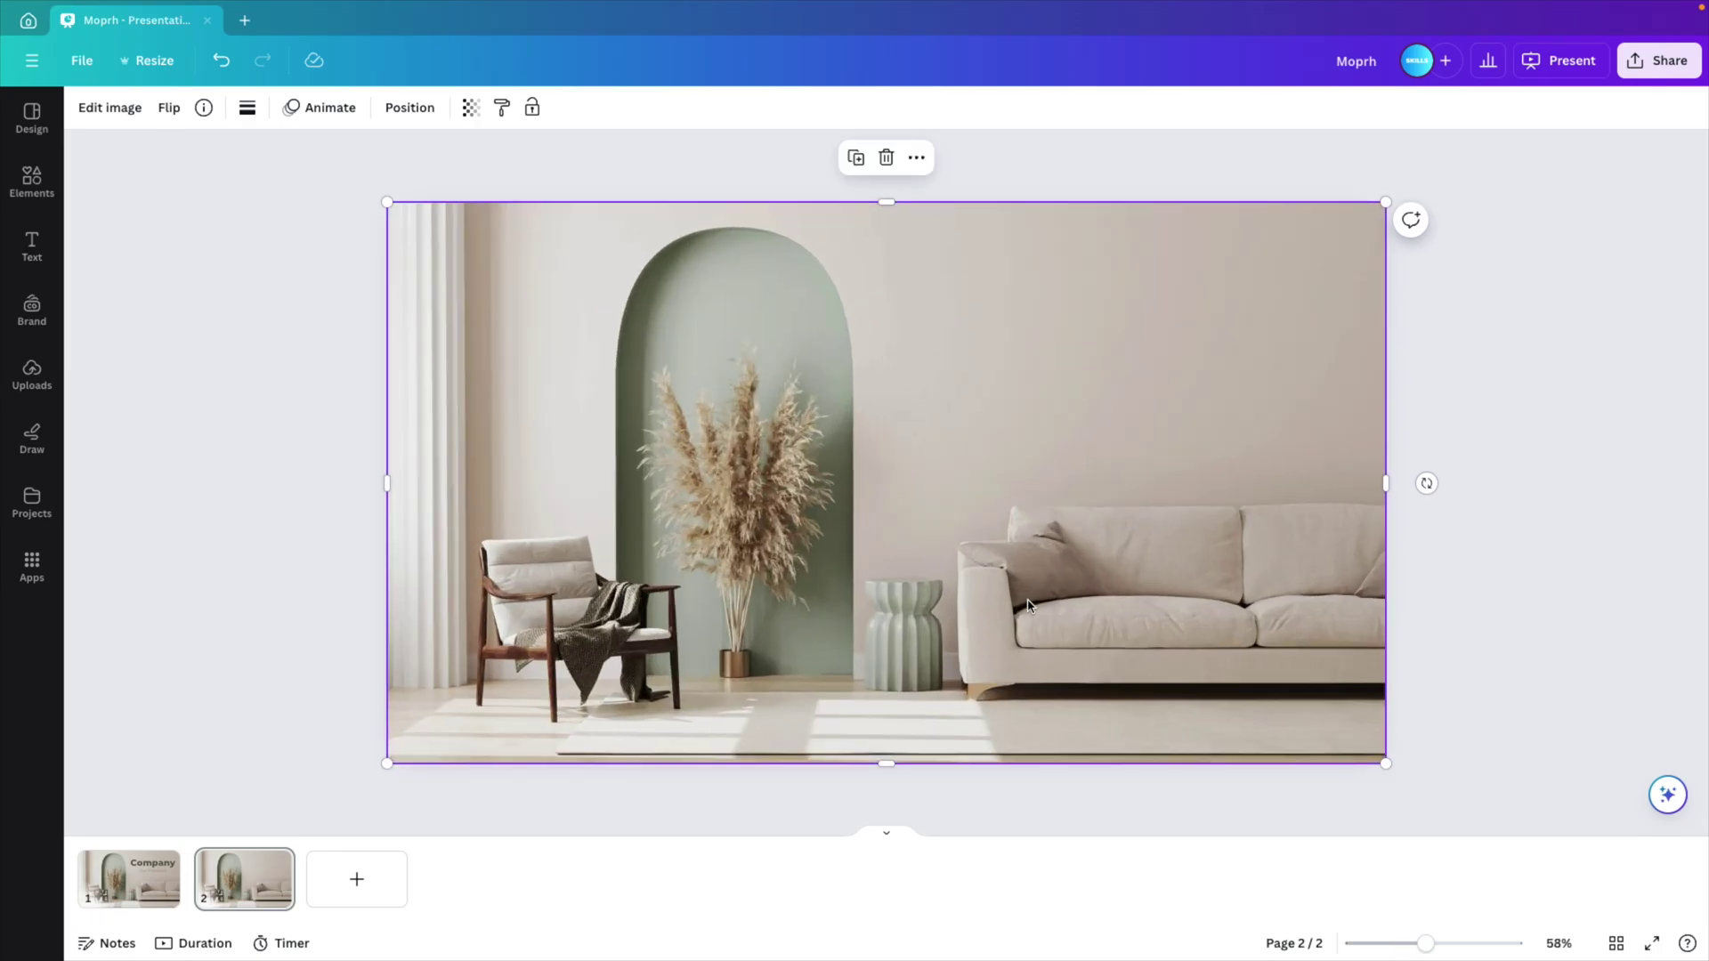
scroll(1028, 600, "down", 3)
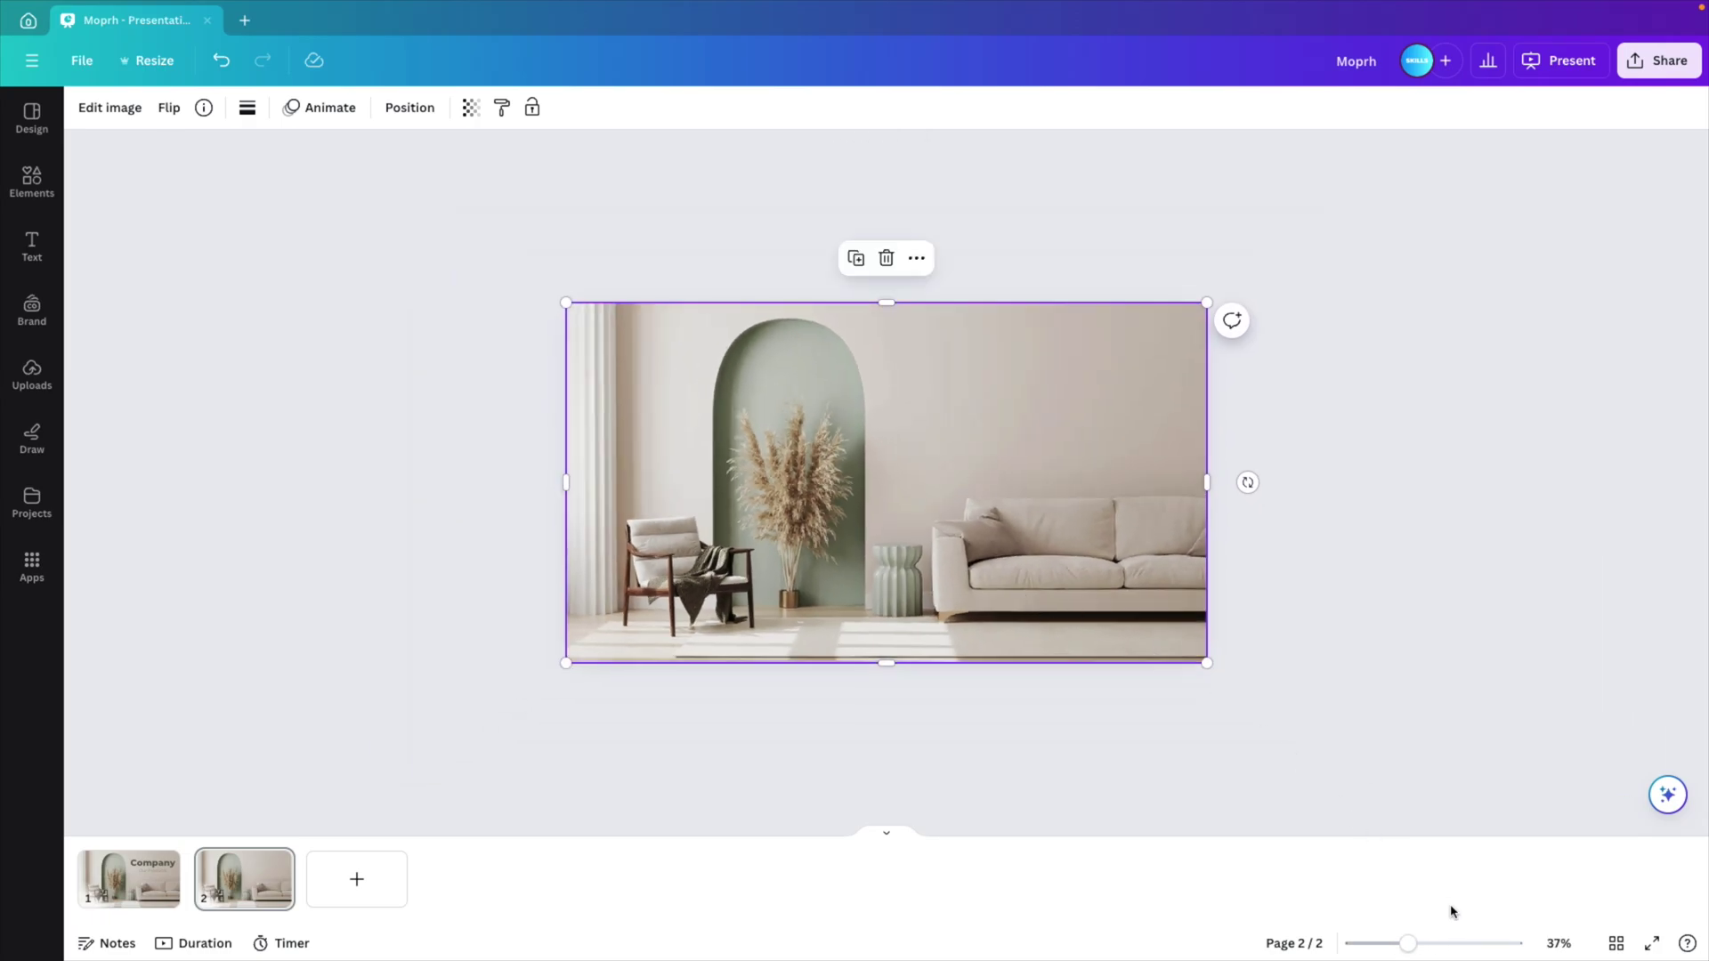
mouse_move(1408, 944)
left_mouse_down()
mouse_move(1461, 944)
mouse_move(1402, 945)
left_mouse_up()
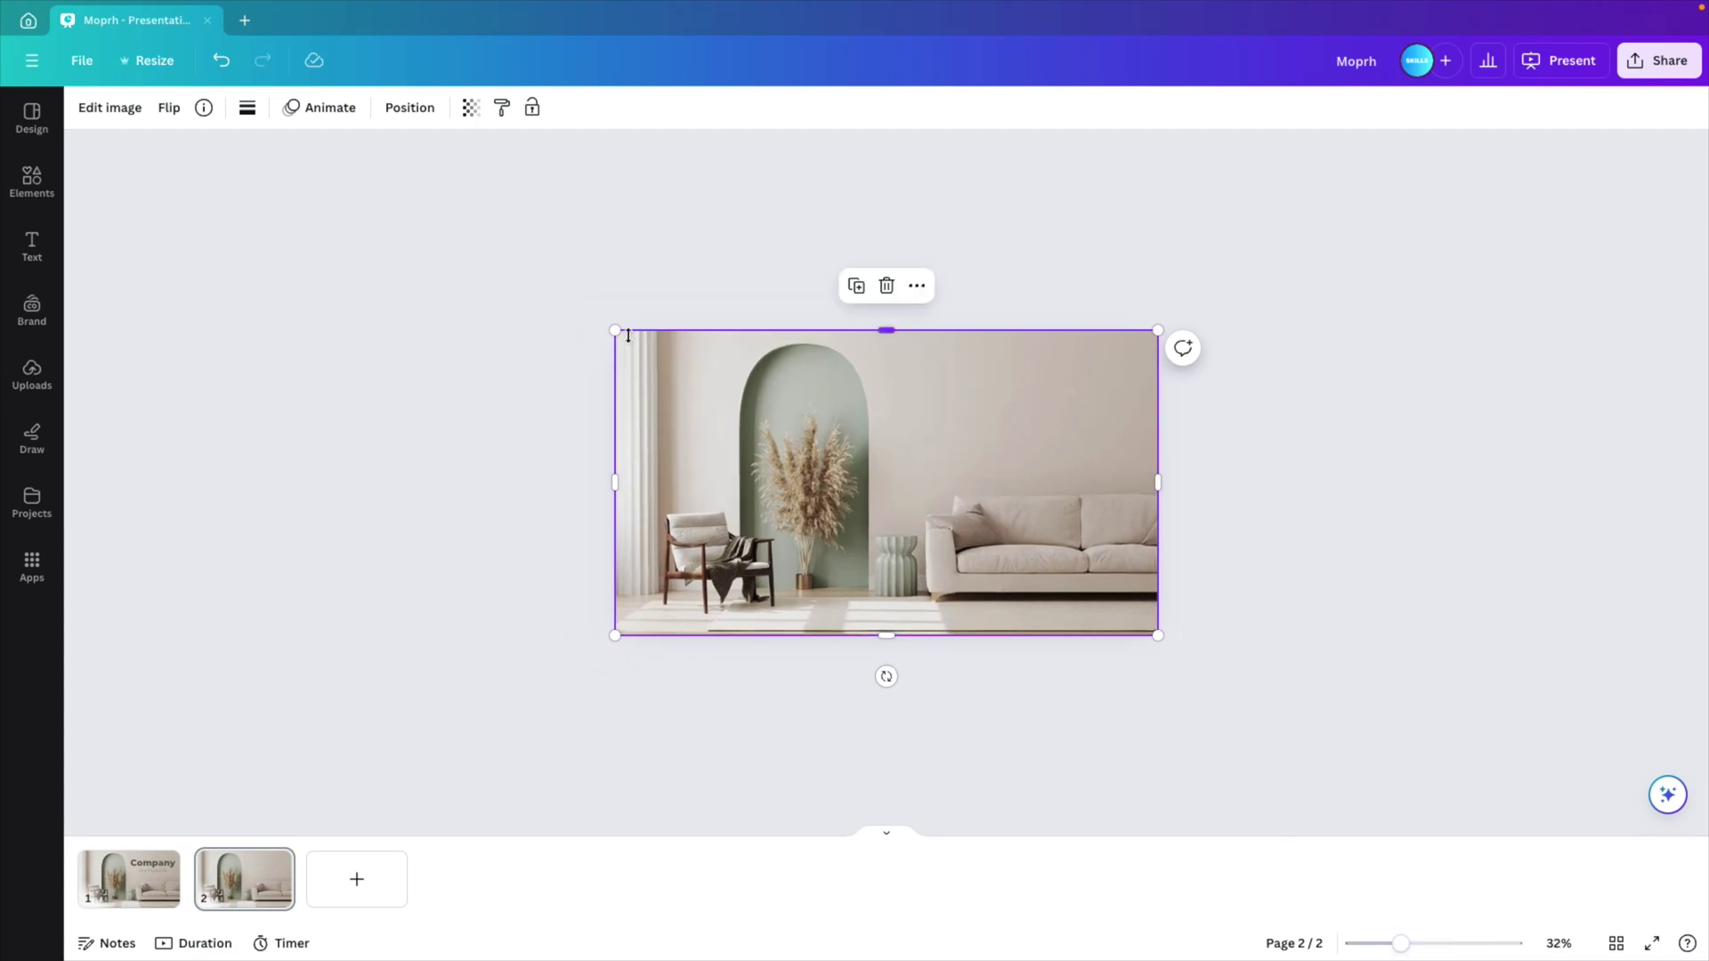
left_click_drag(615, 330, 341, 177)
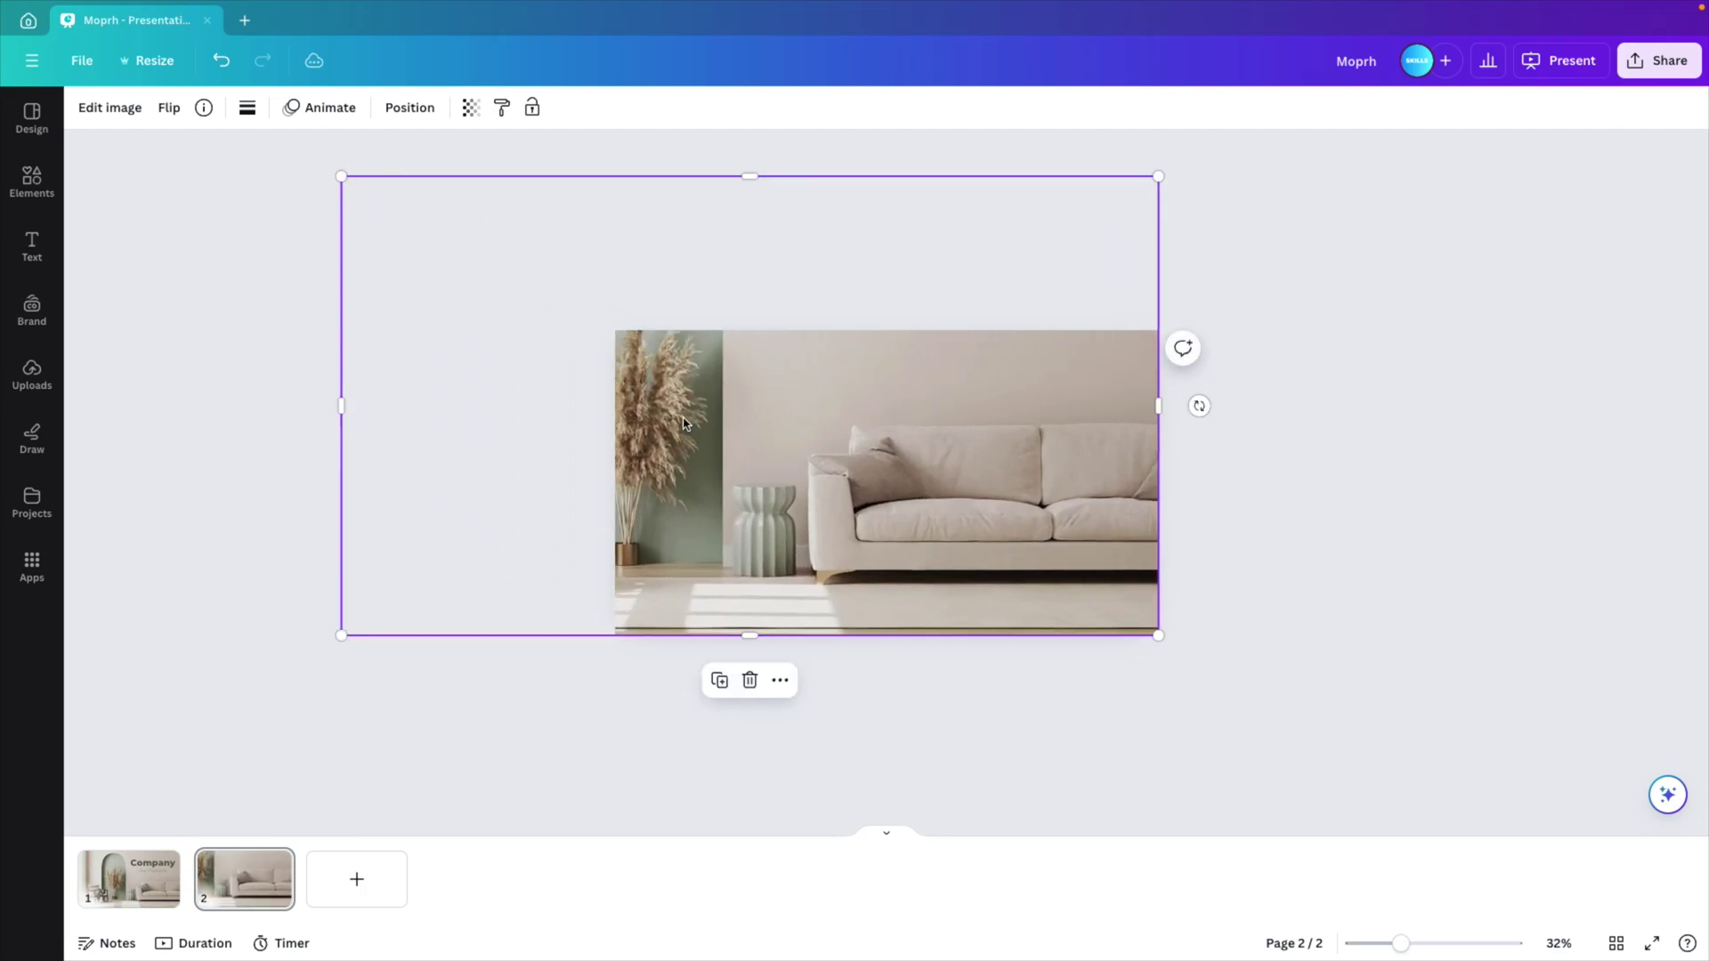
left_click_drag(988, 569, 989, 585)
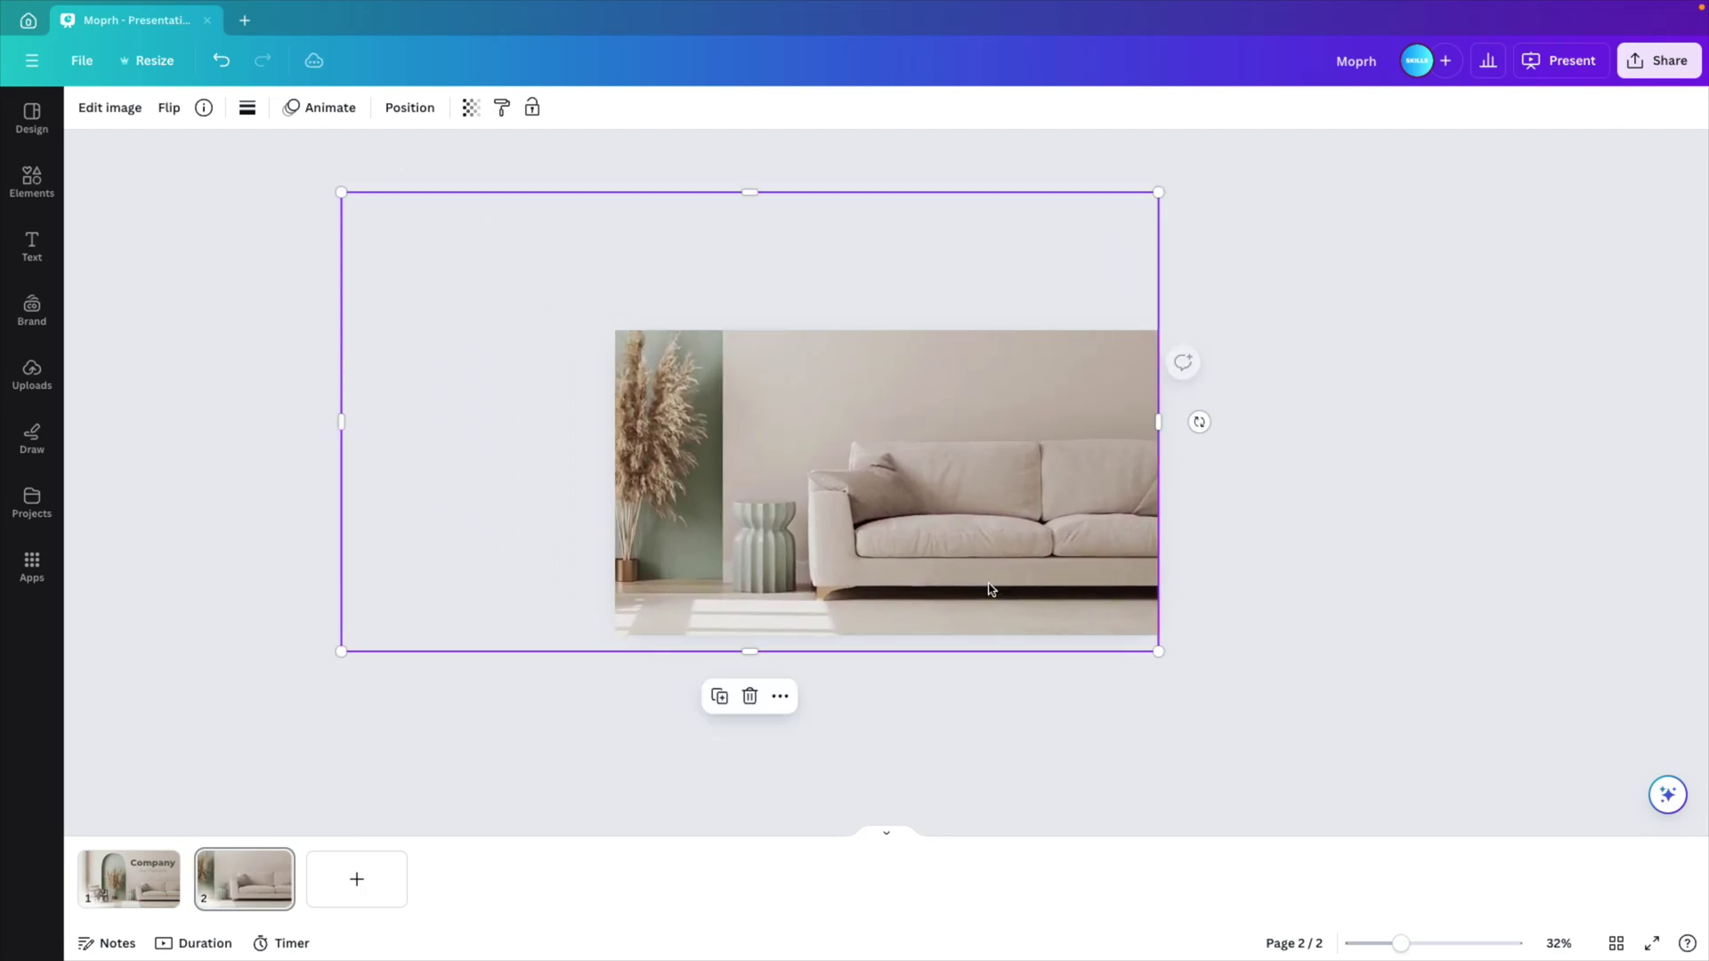
left_click_drag(943, 486, 943, 492)
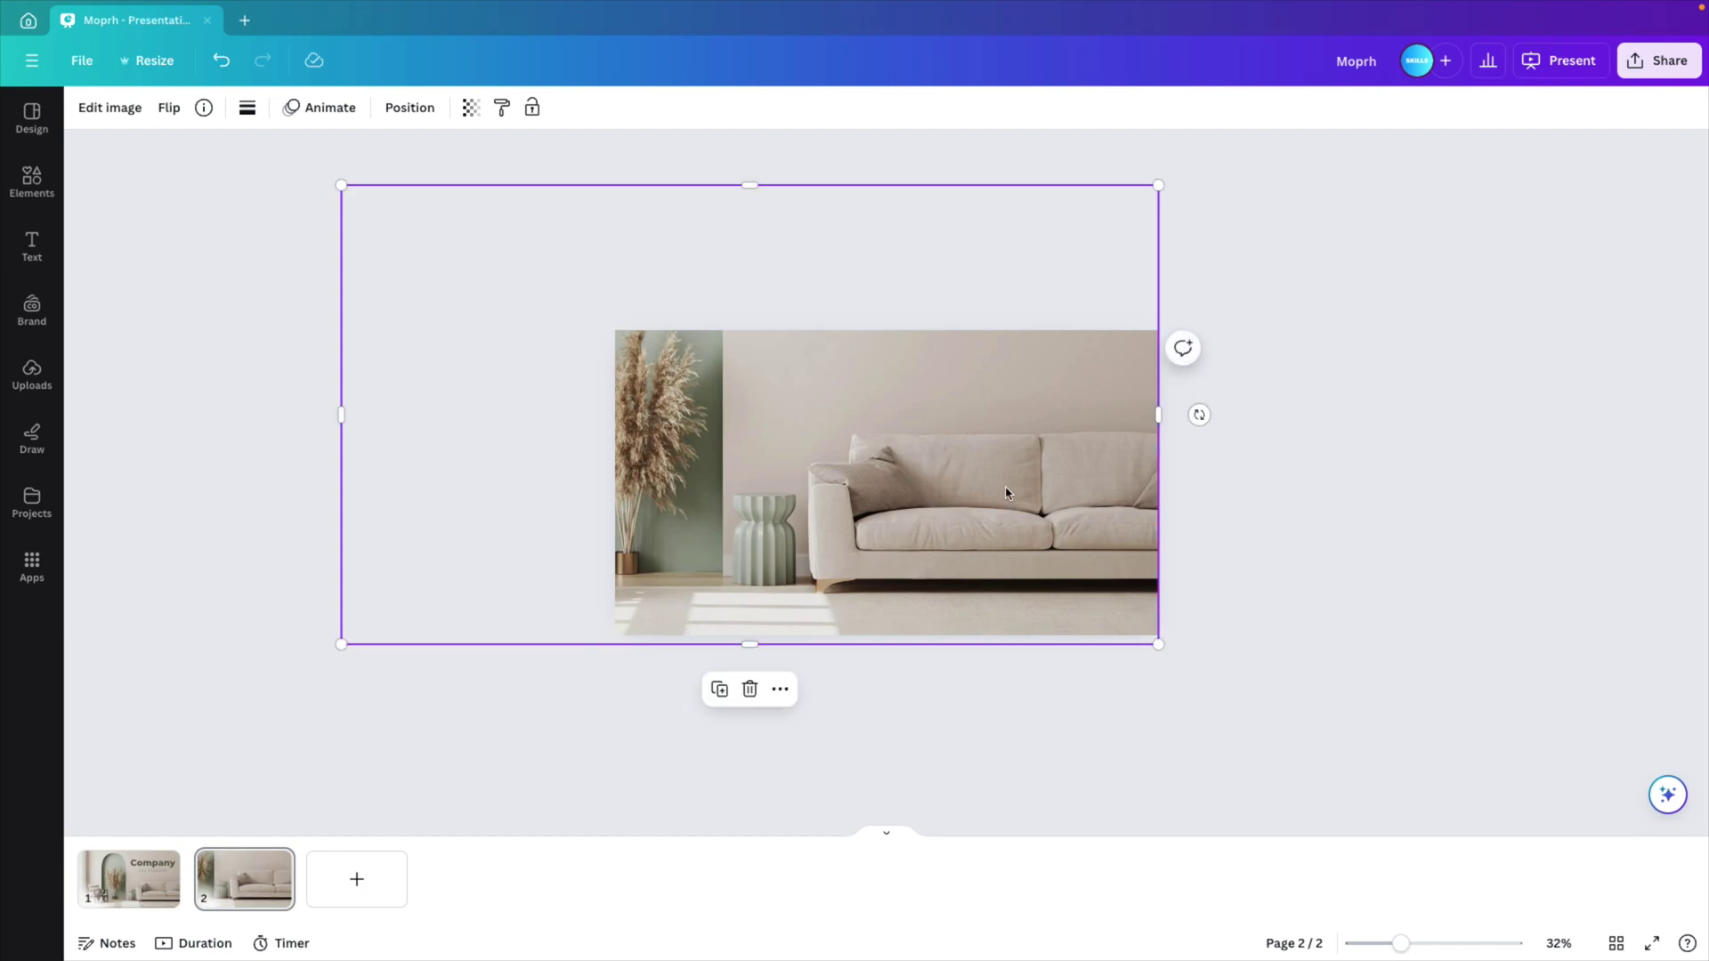
Step: Search Elements for 'shape' and add a rounded square from Shapes
left_click(1294, 564)
scroll(1129, 595, "up", 5)
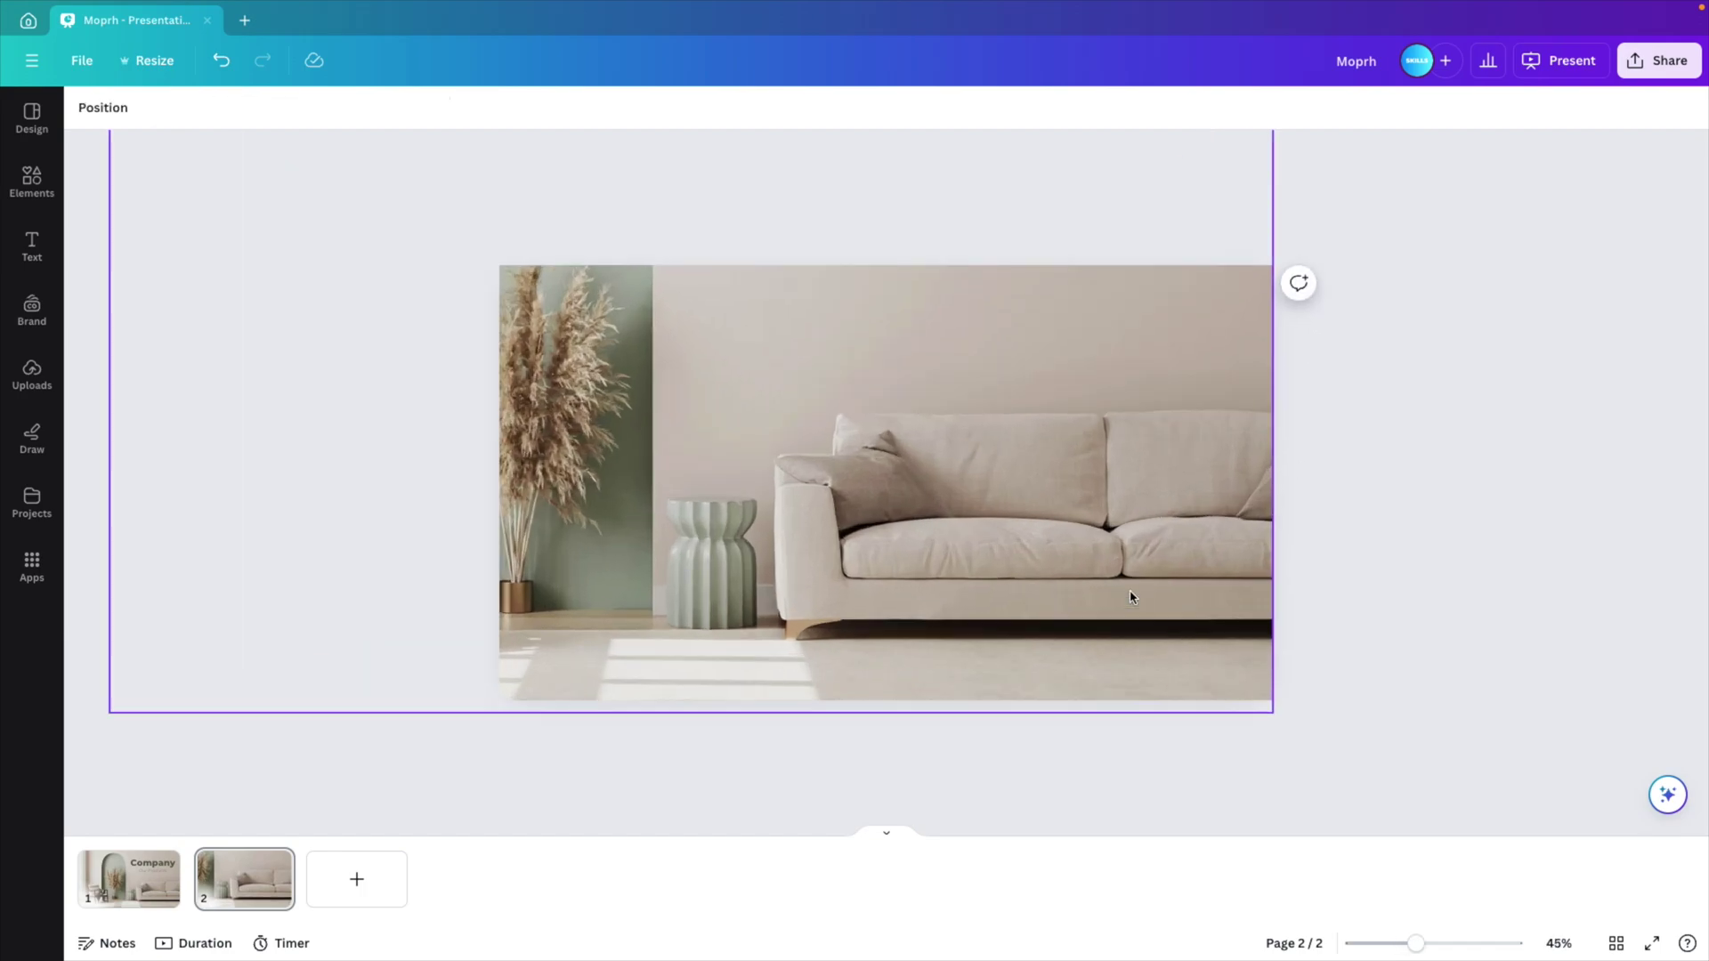
left_click(31, 176)
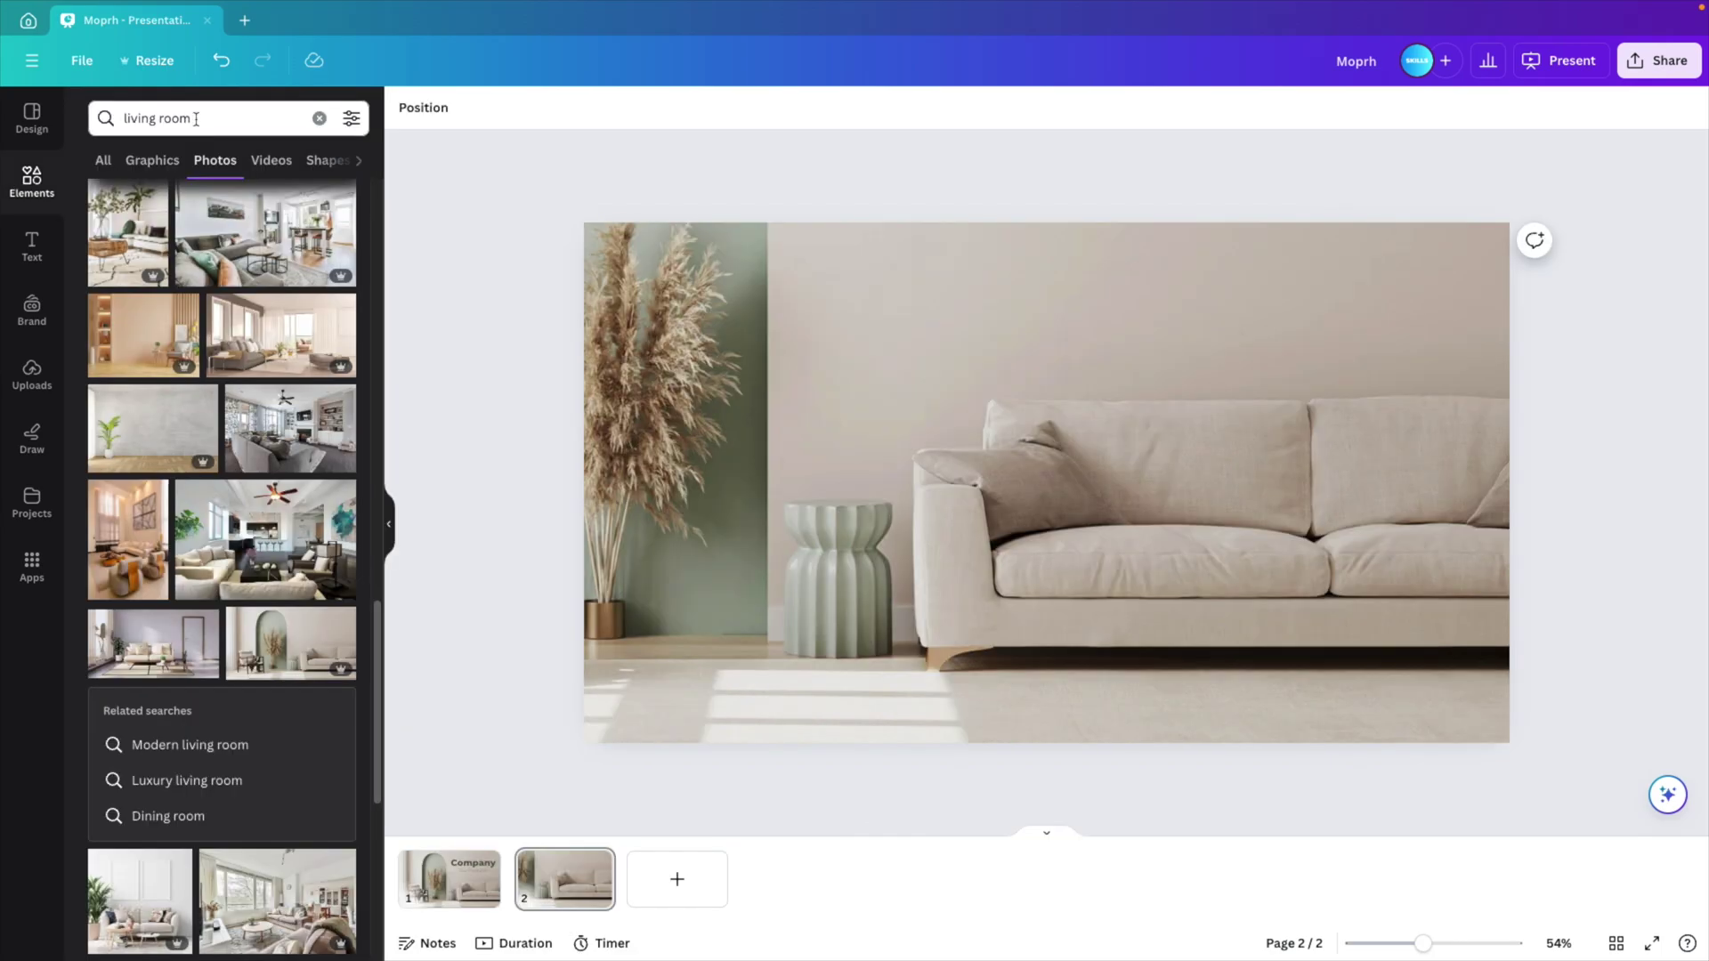
triple_click(196, 119)
type("shape")
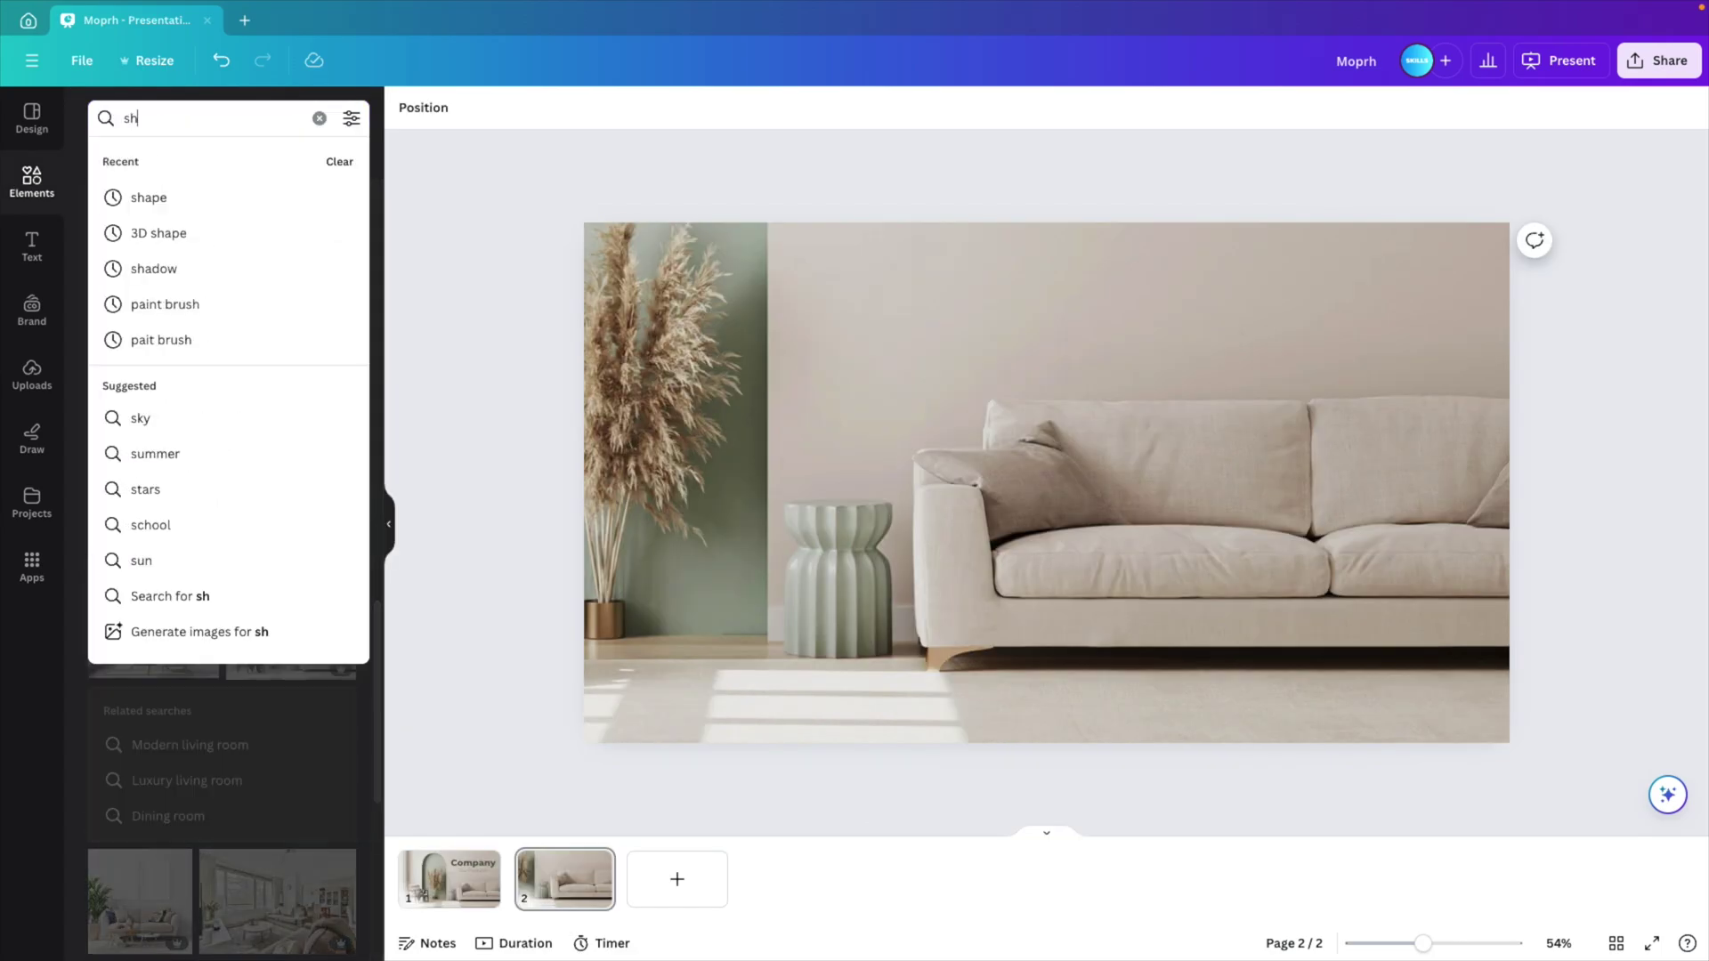
key("Return")
left_click(143, 162)
left_click(144, 162)
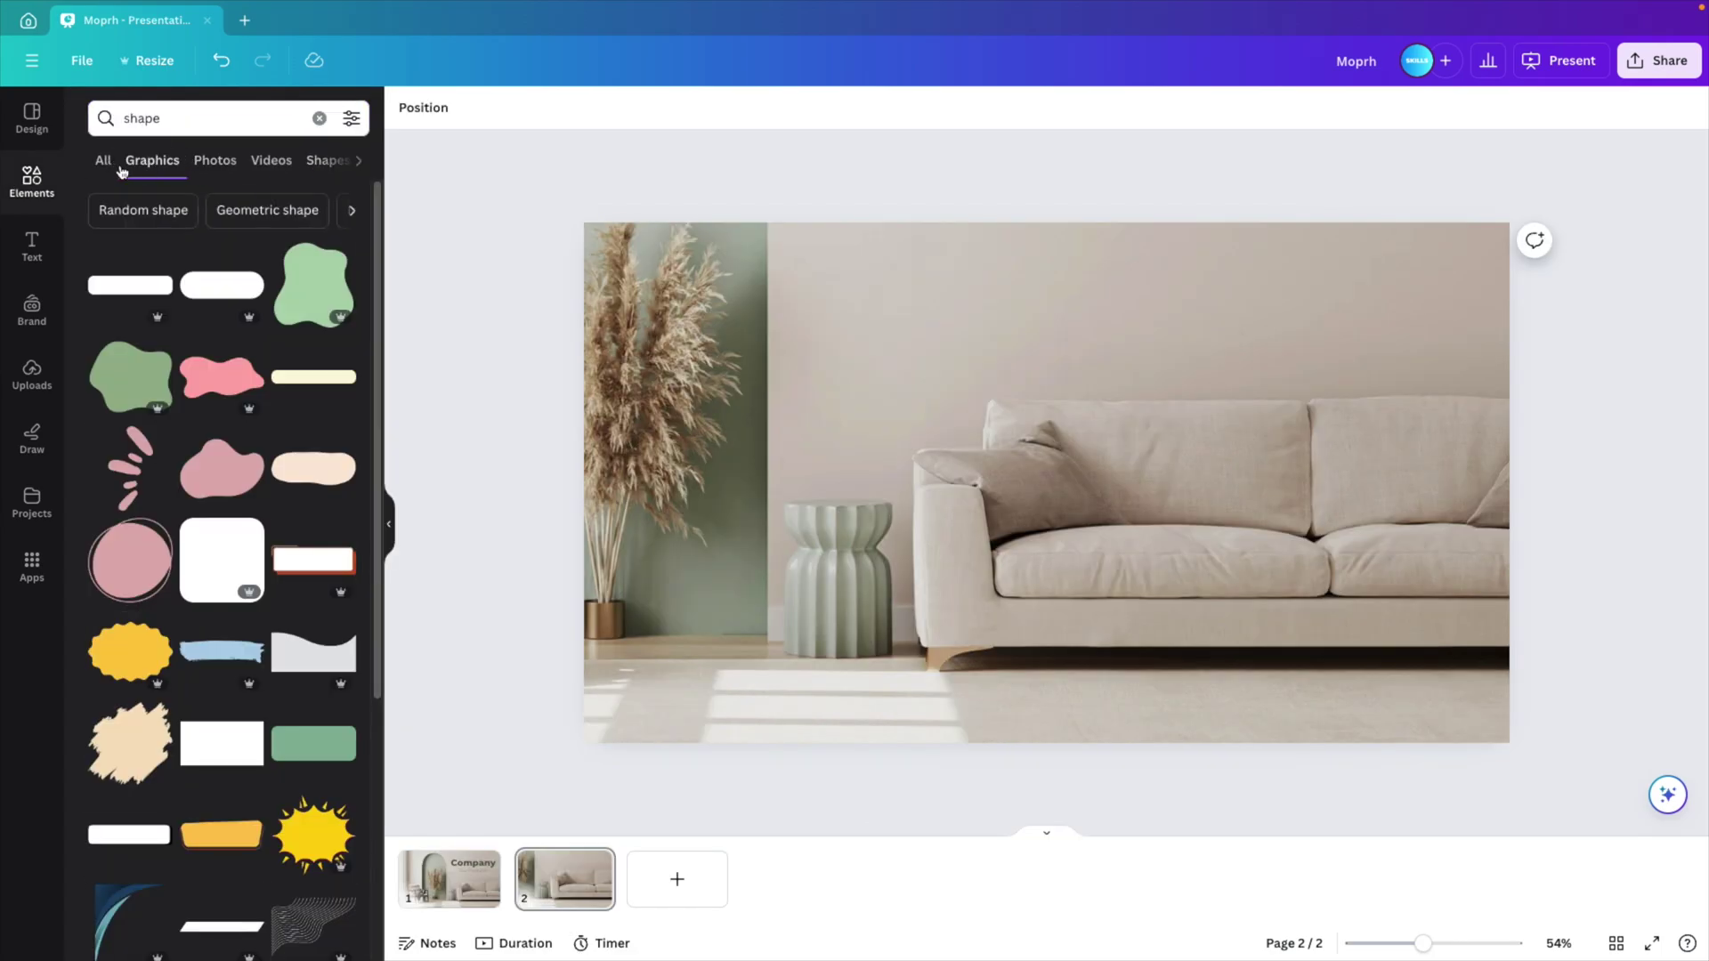
left_click(319, 164)
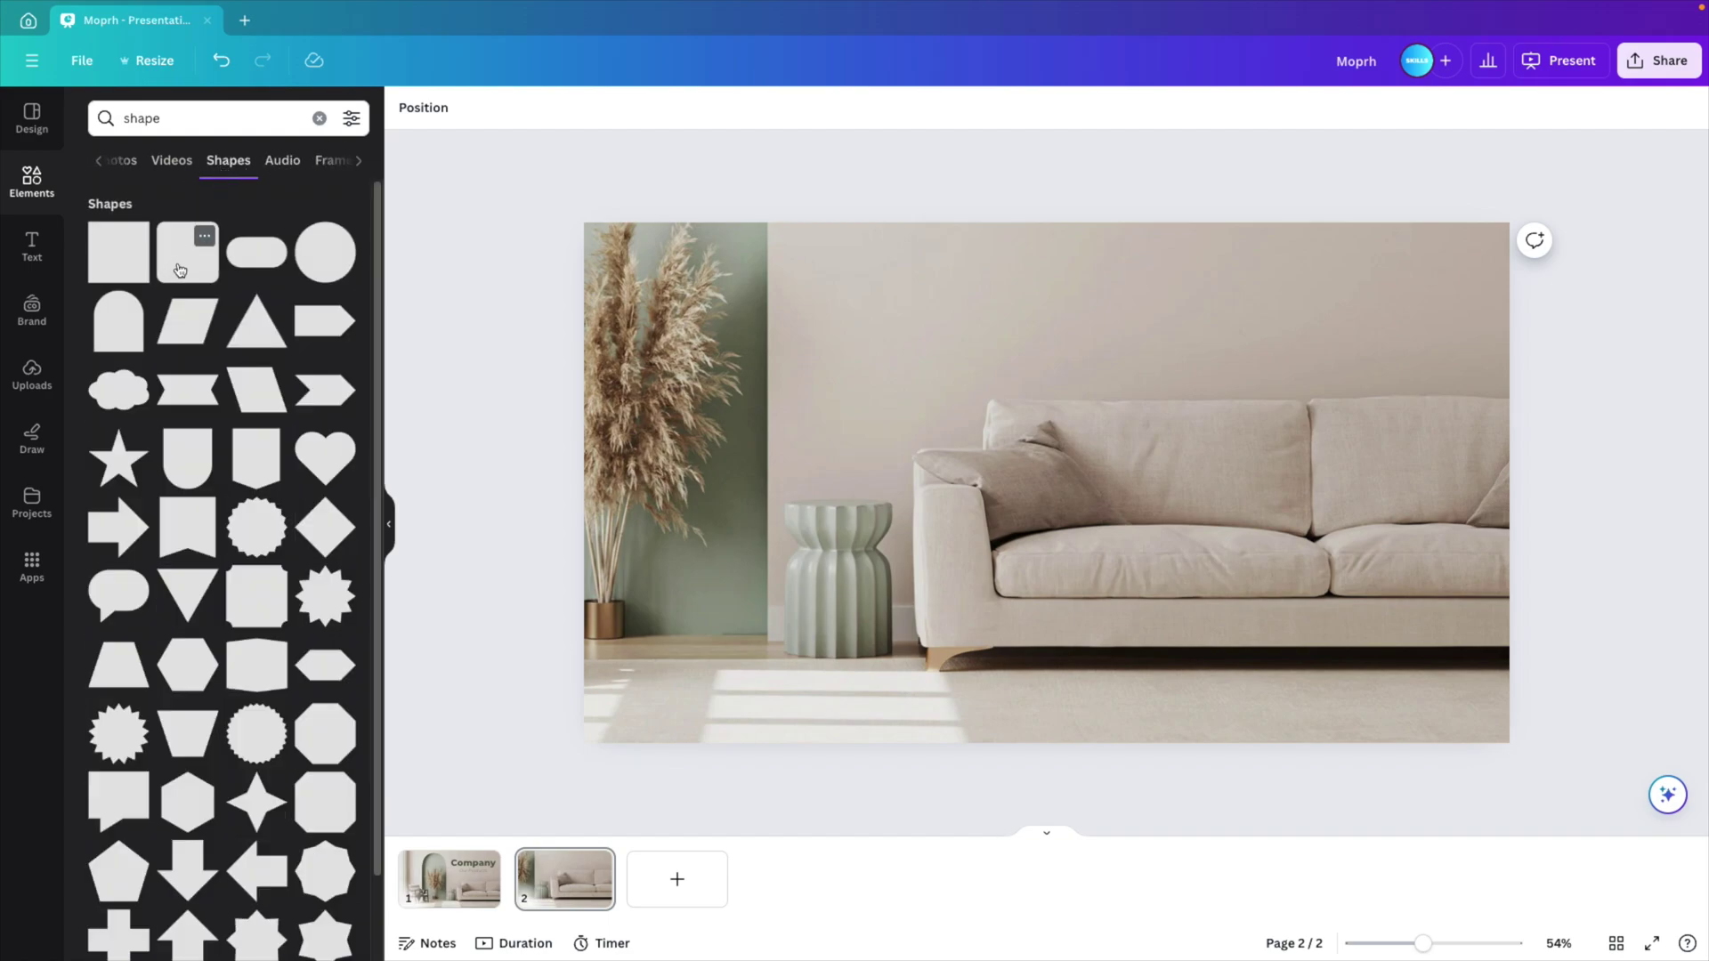
left_click(180, 270)
Step: Stretch the square into a wide rectangle above the sofa at 45 transparency
left_click_drag(1053, 507, 978, 332)
left_click_drag(1008, 223, 1295, 279)
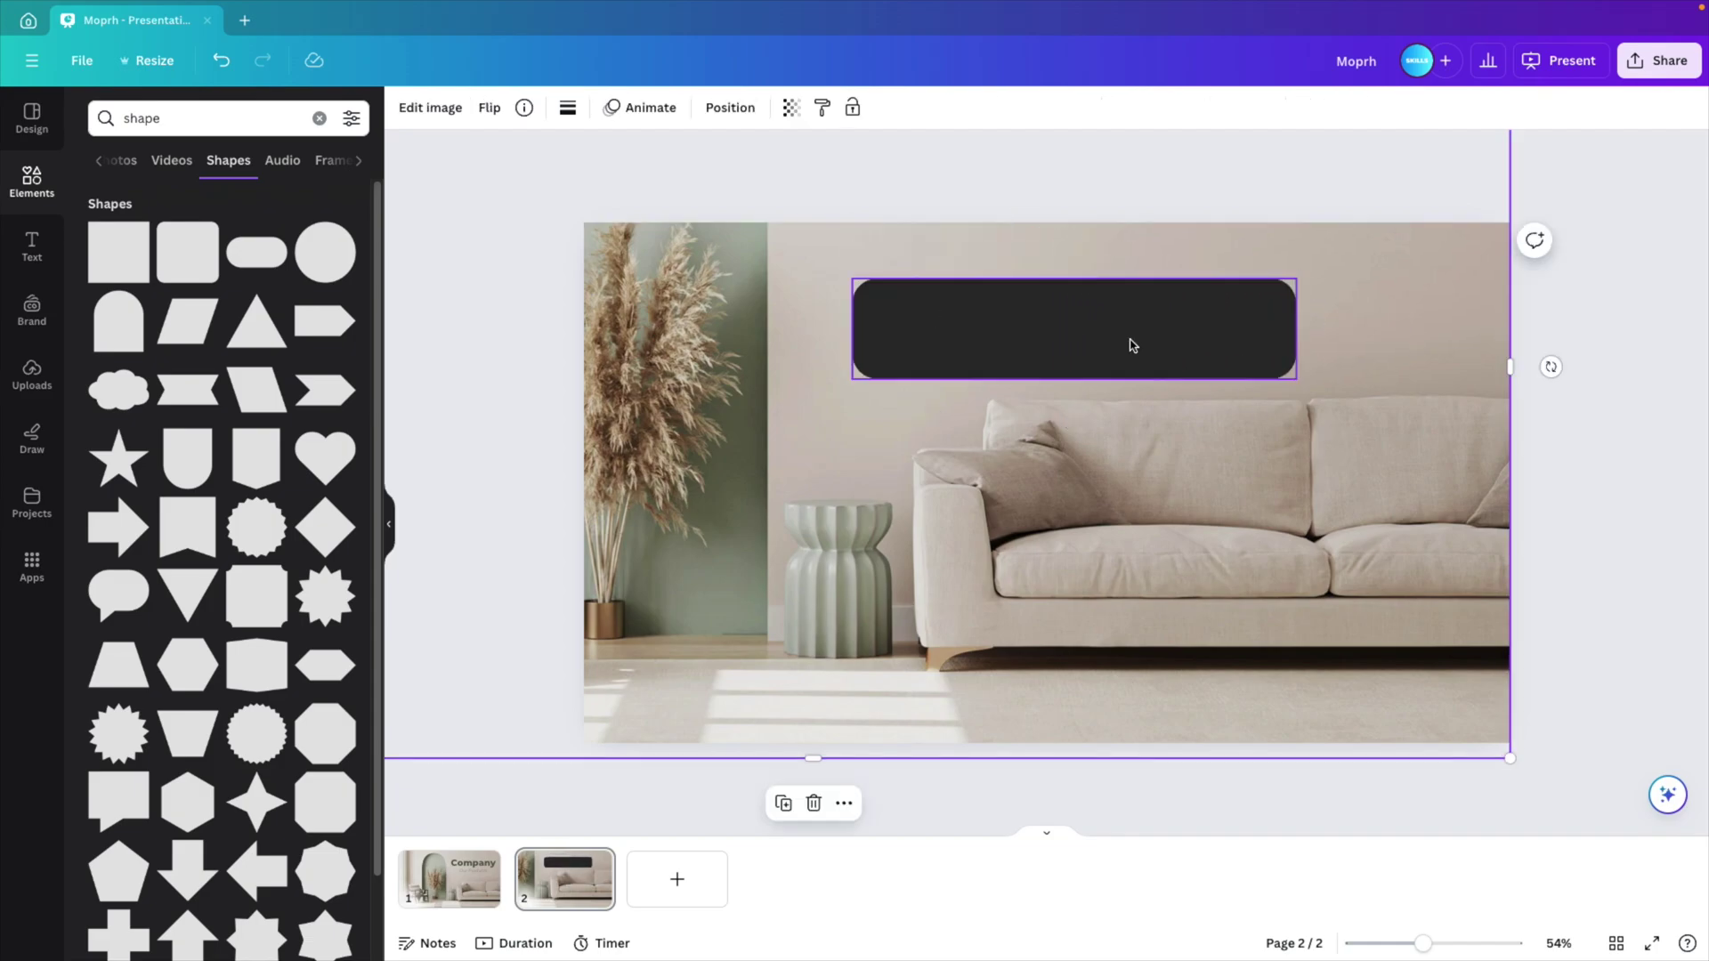
left_click_drag(1129, 343, 1205, 324)
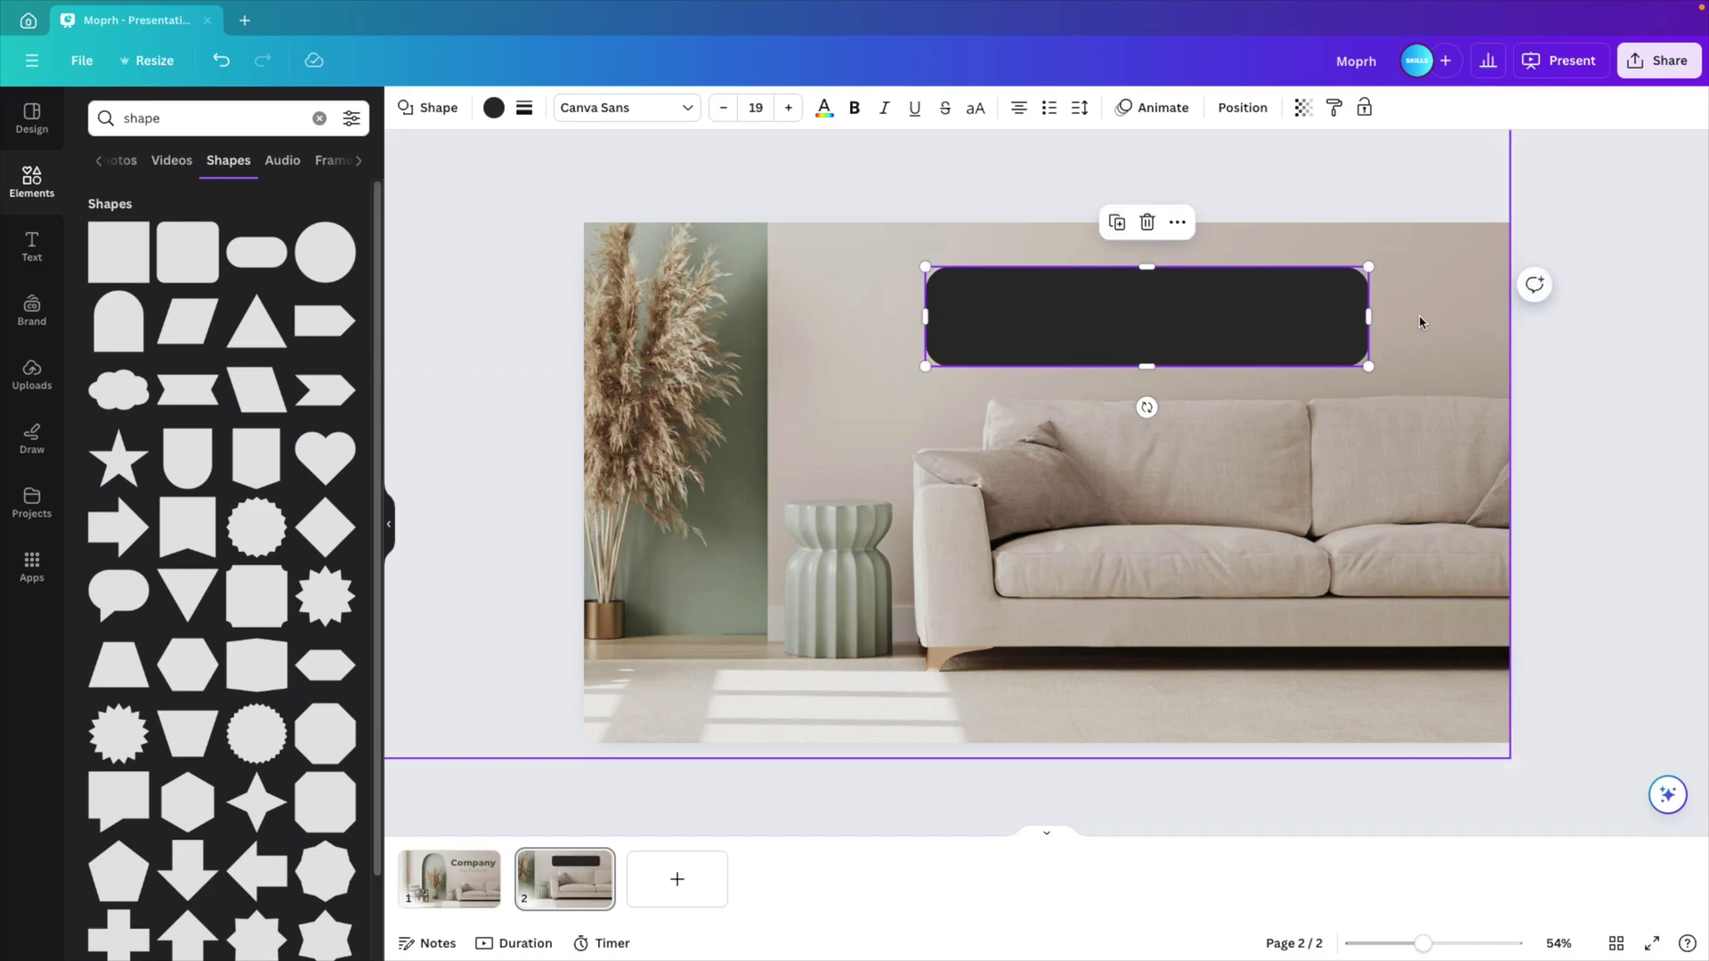
left_click_drag(1194, 355, 1187, 351)
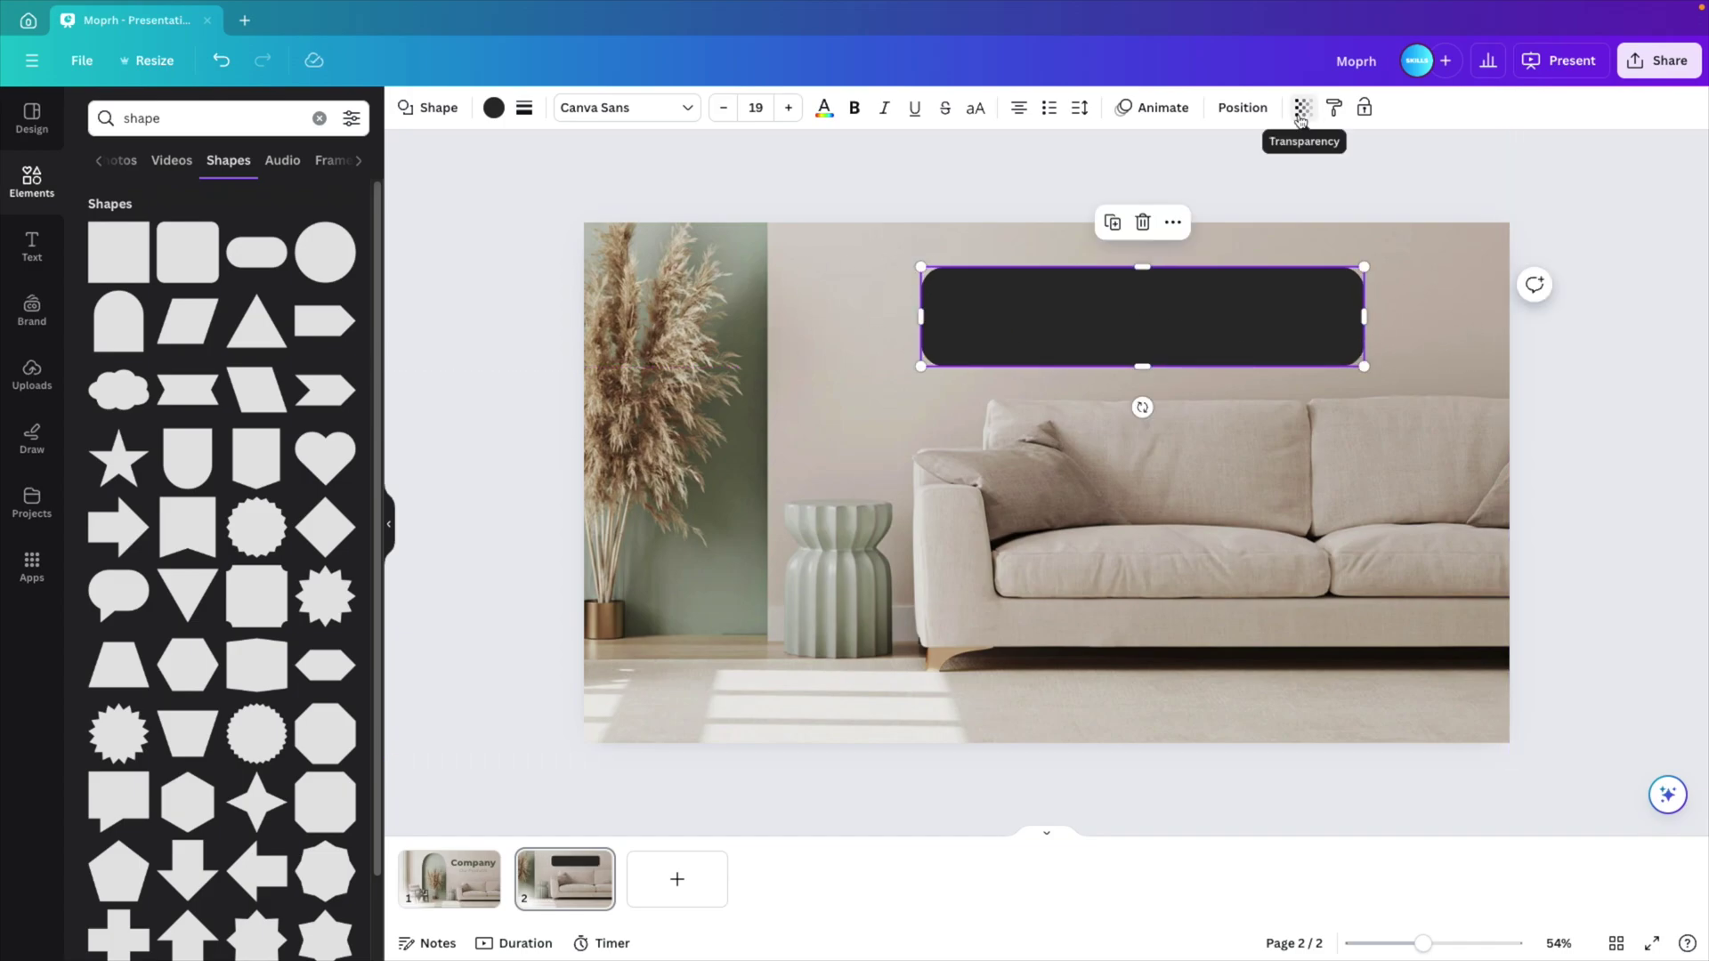
left_click(1303, 108)
left_click_drag(1246, 182, 1185, 191)
left_click(1404, 206)
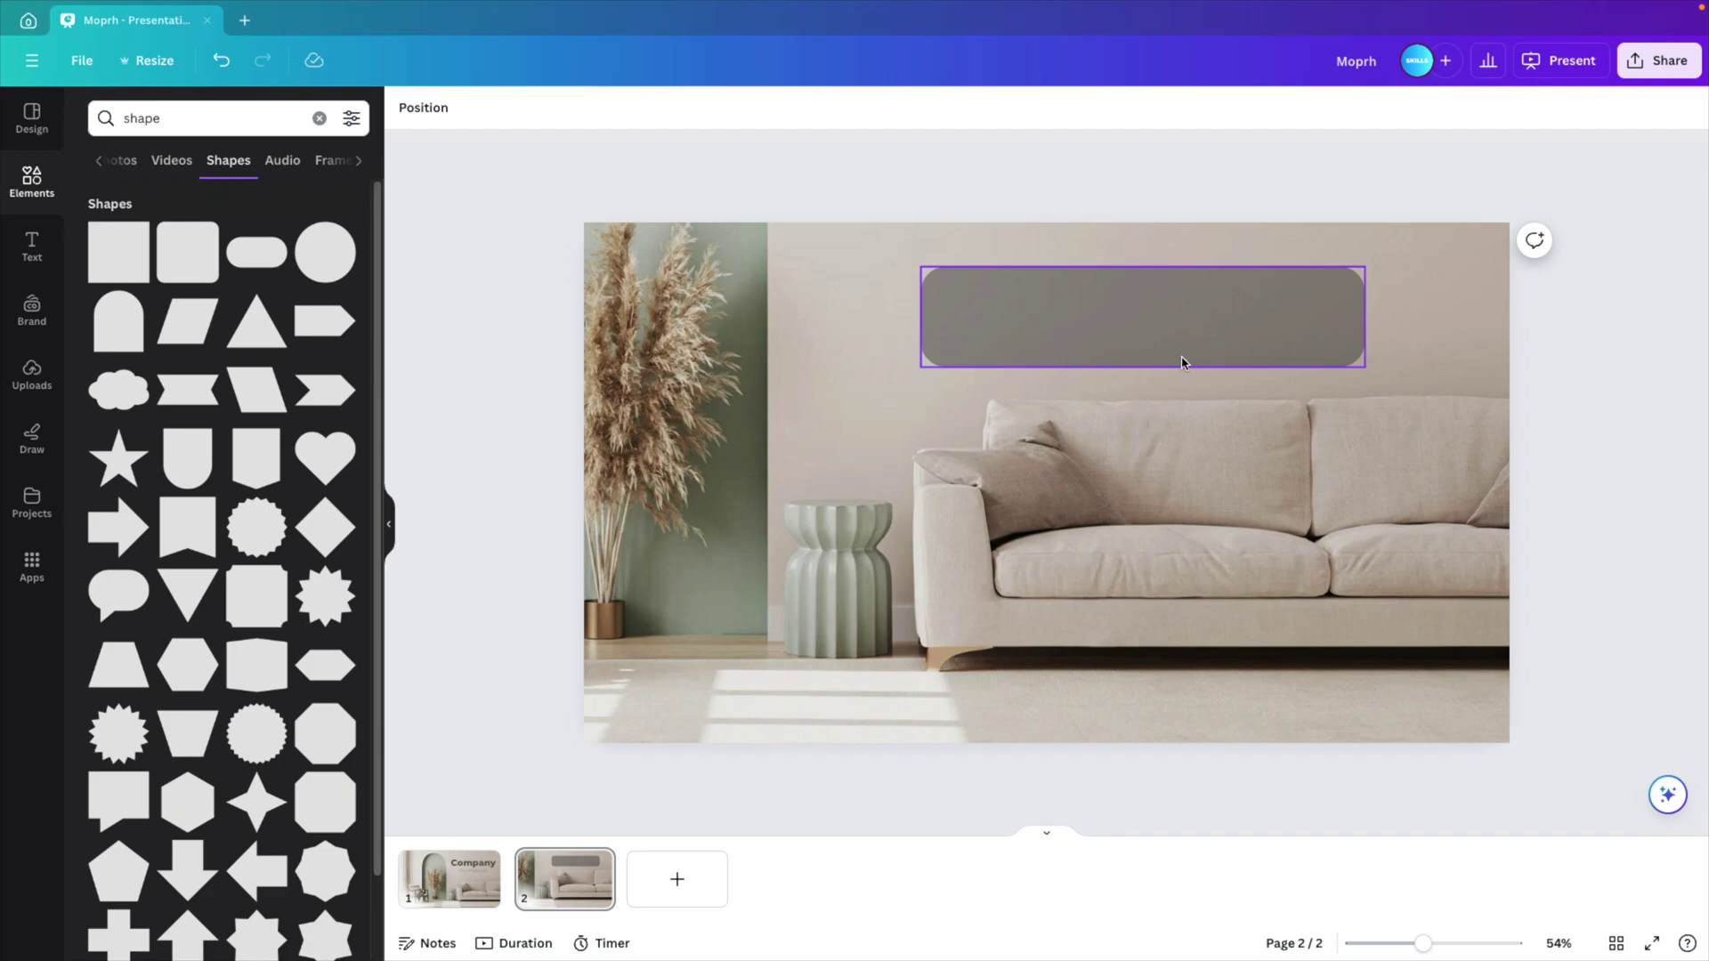
Step: Add a Title text box reading 'Cosy sofa' in white
left_click(32, 245)
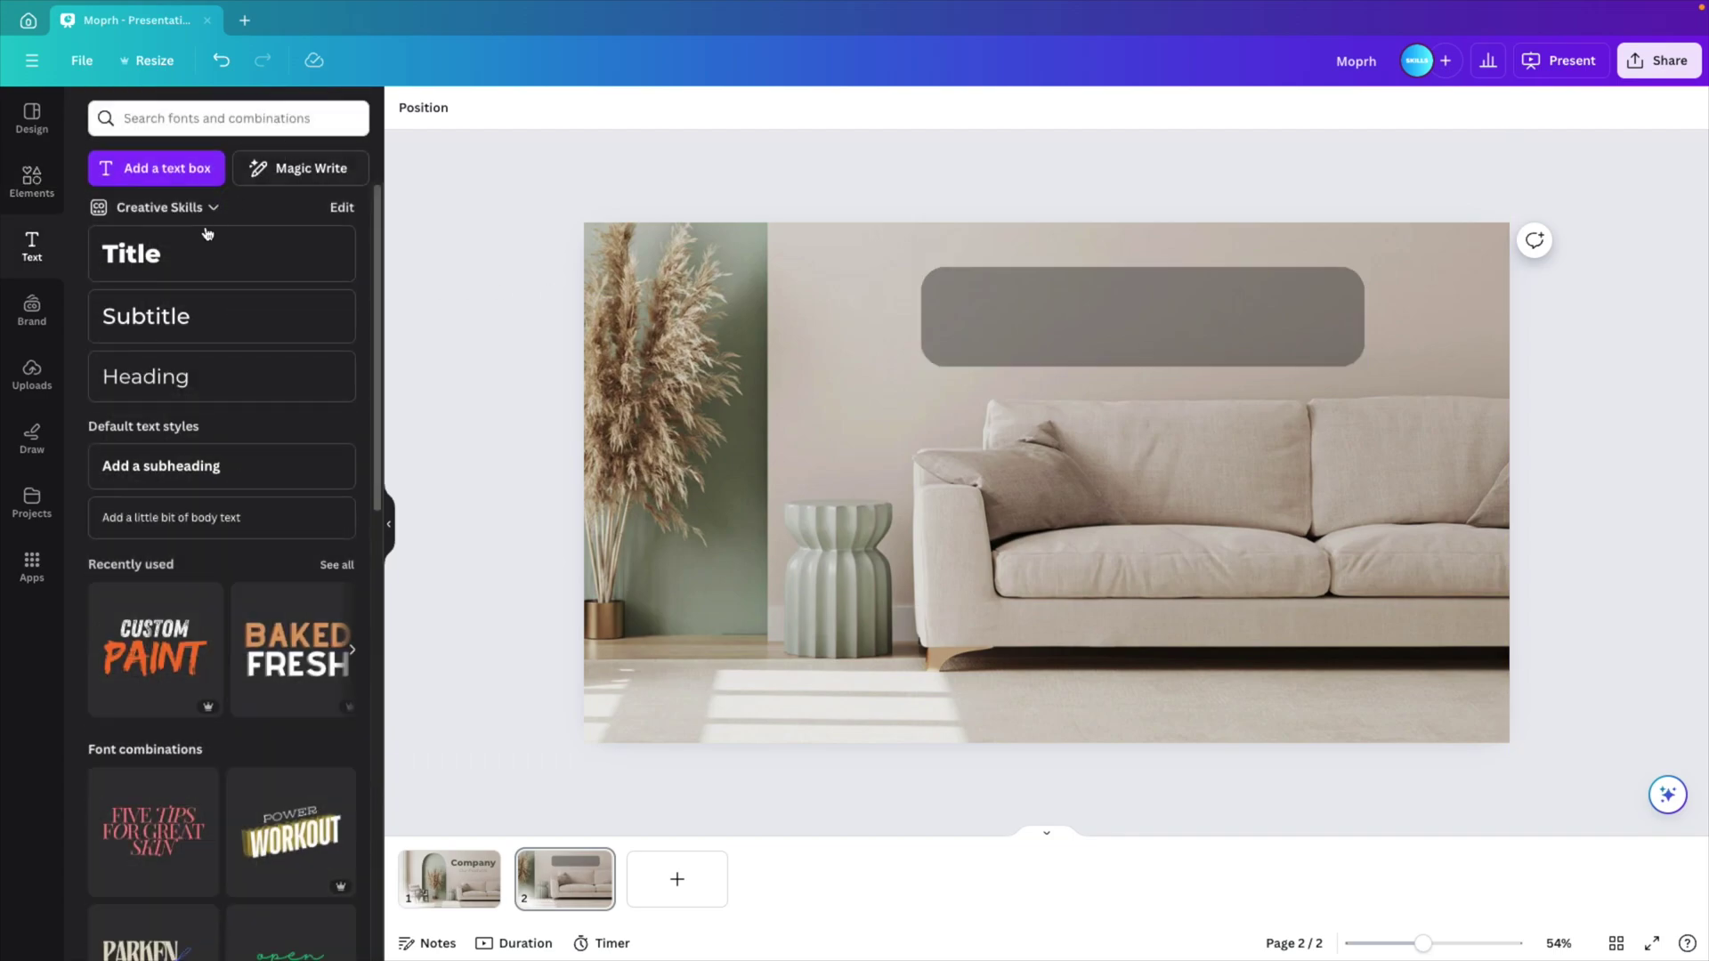
left_click(166, 320)
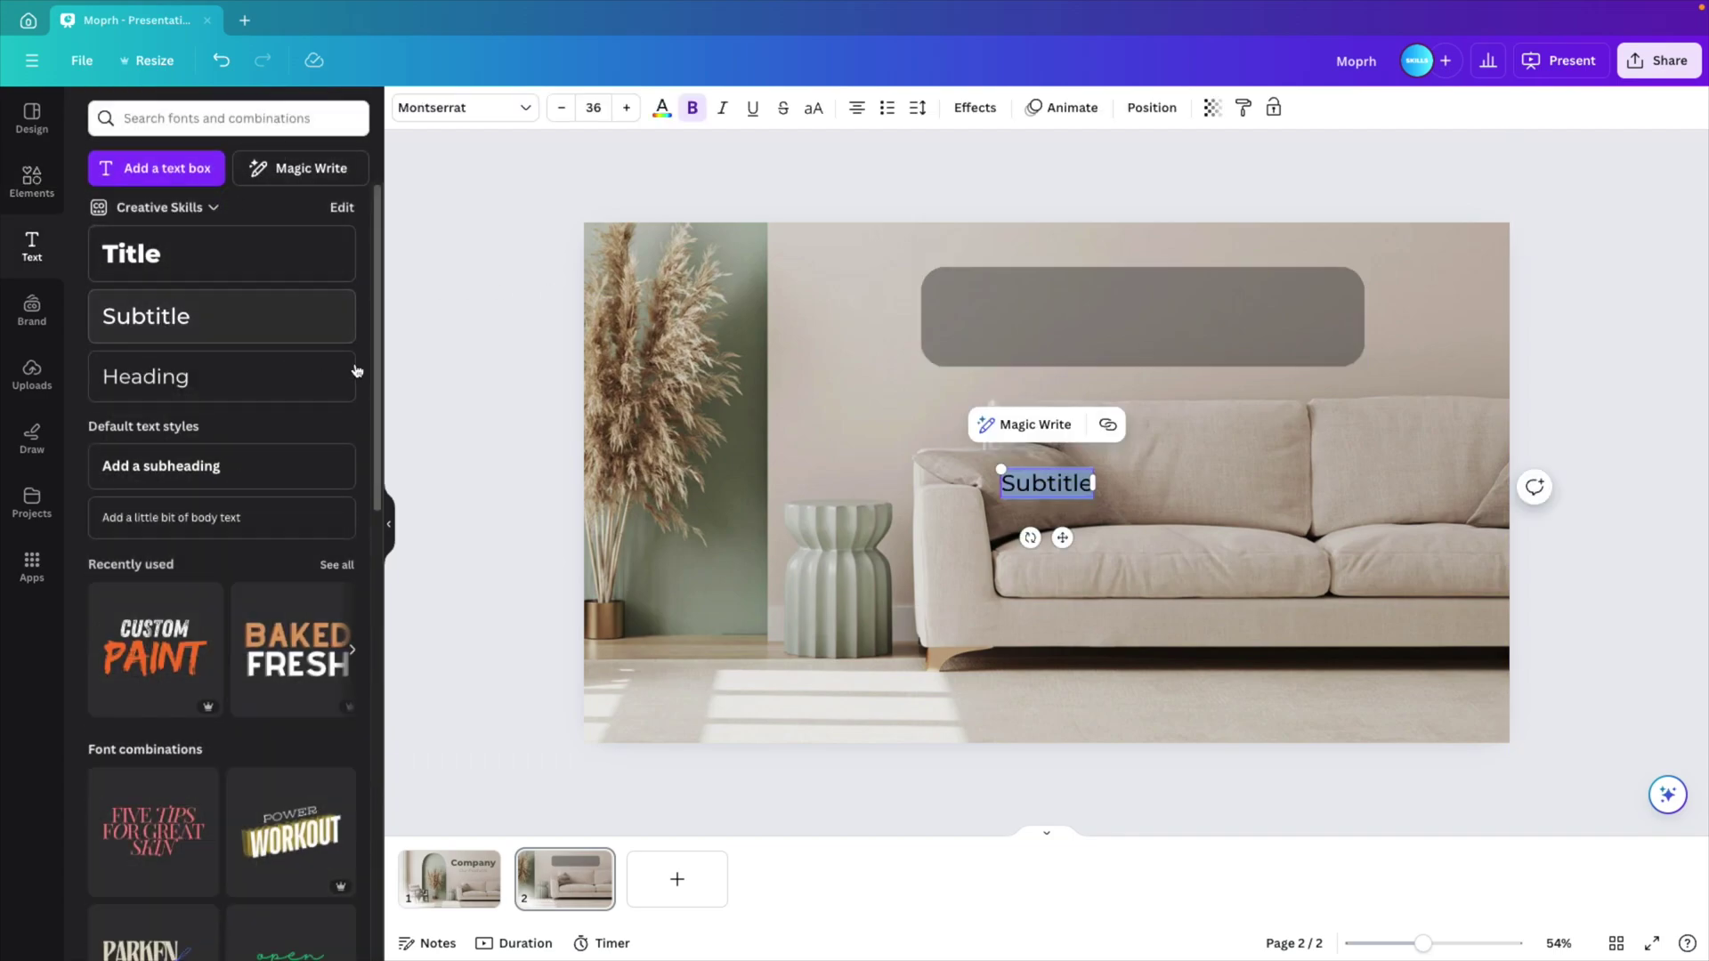
key("BackSpace")
key("Escape")
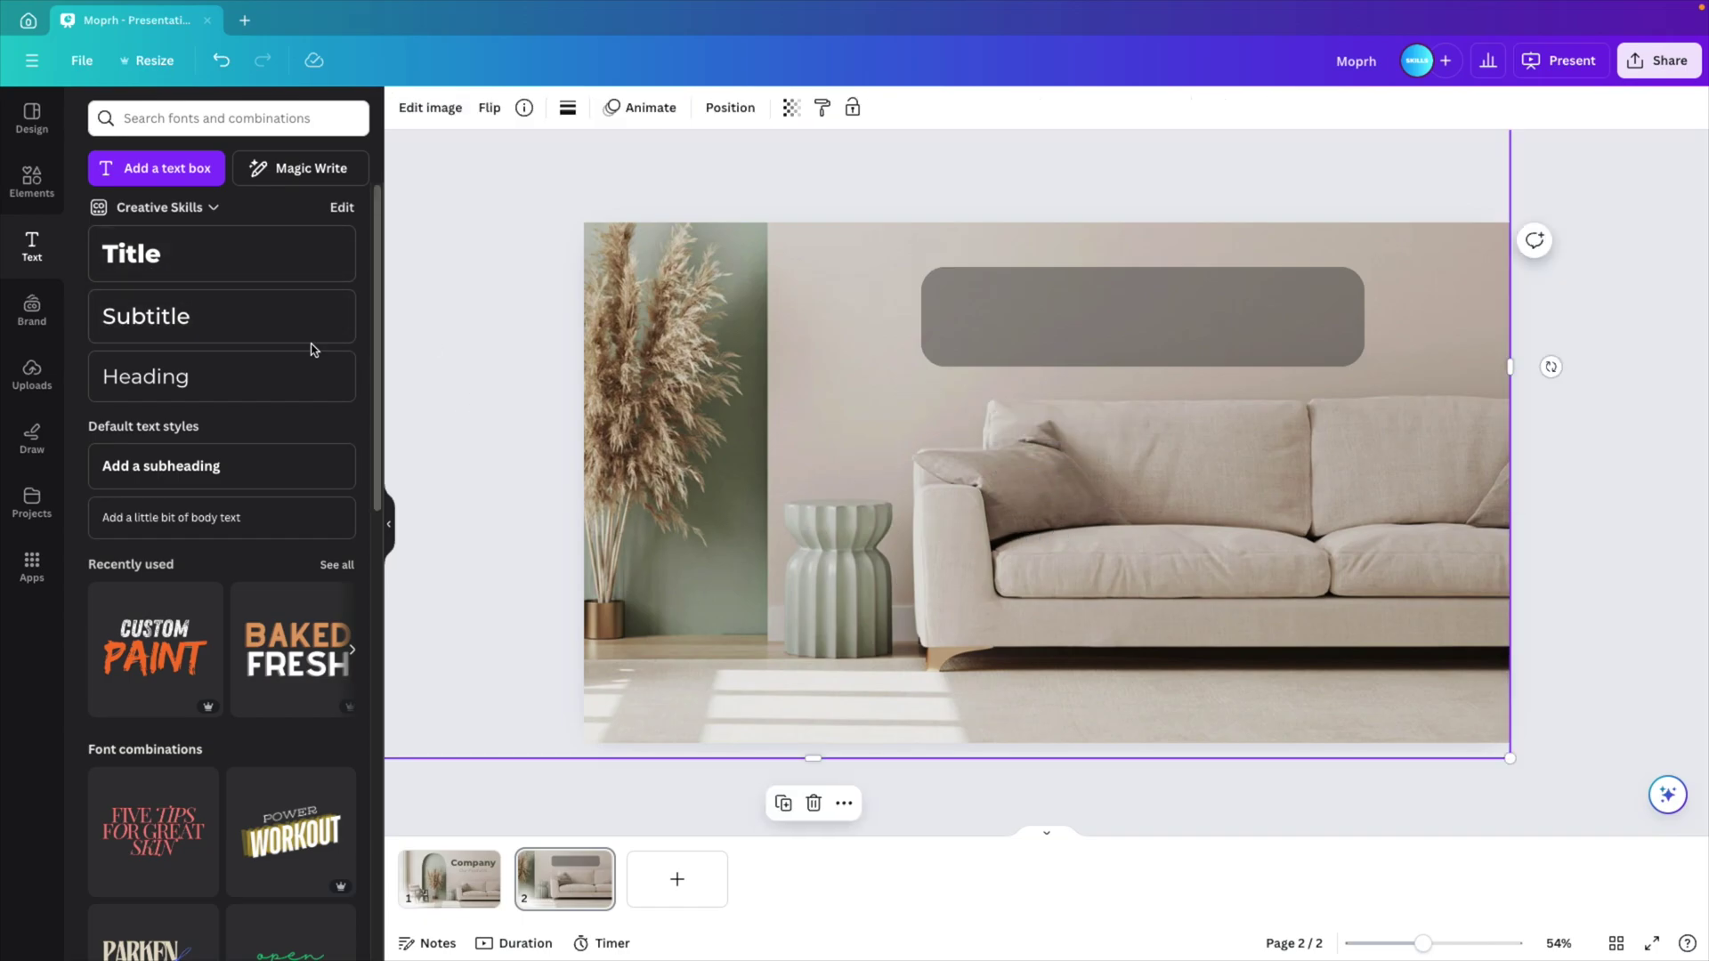
left_click(189, 265)
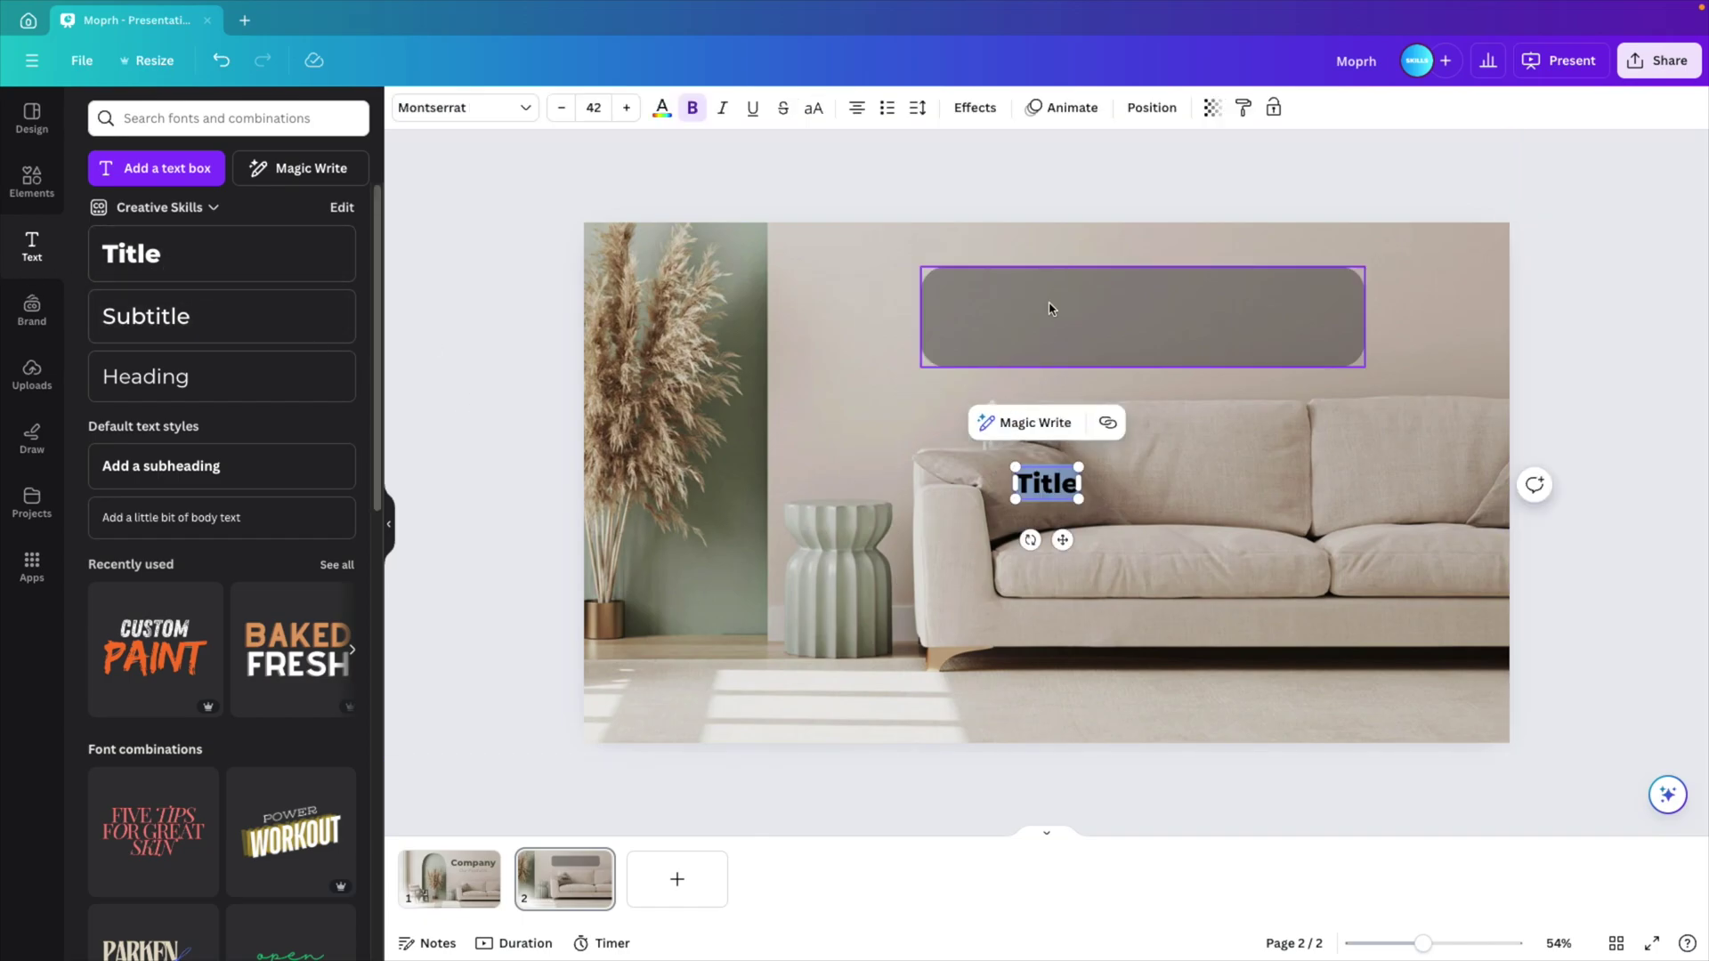
type("Cosy sofa")
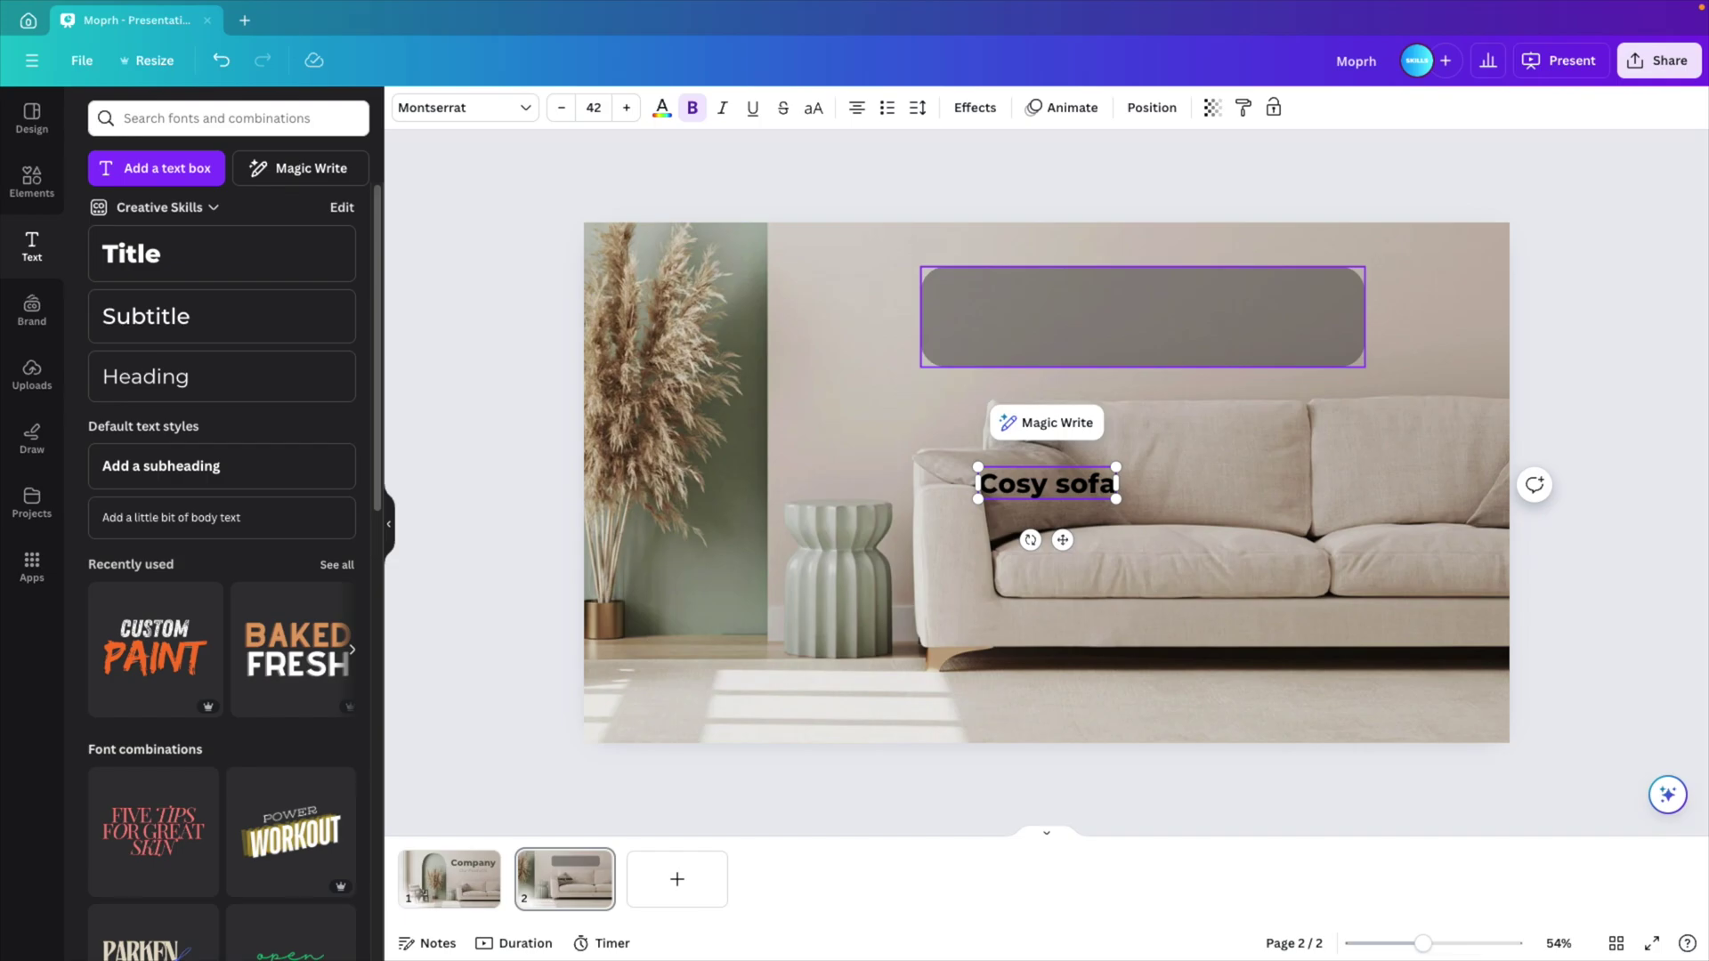
key("ctrl+a")
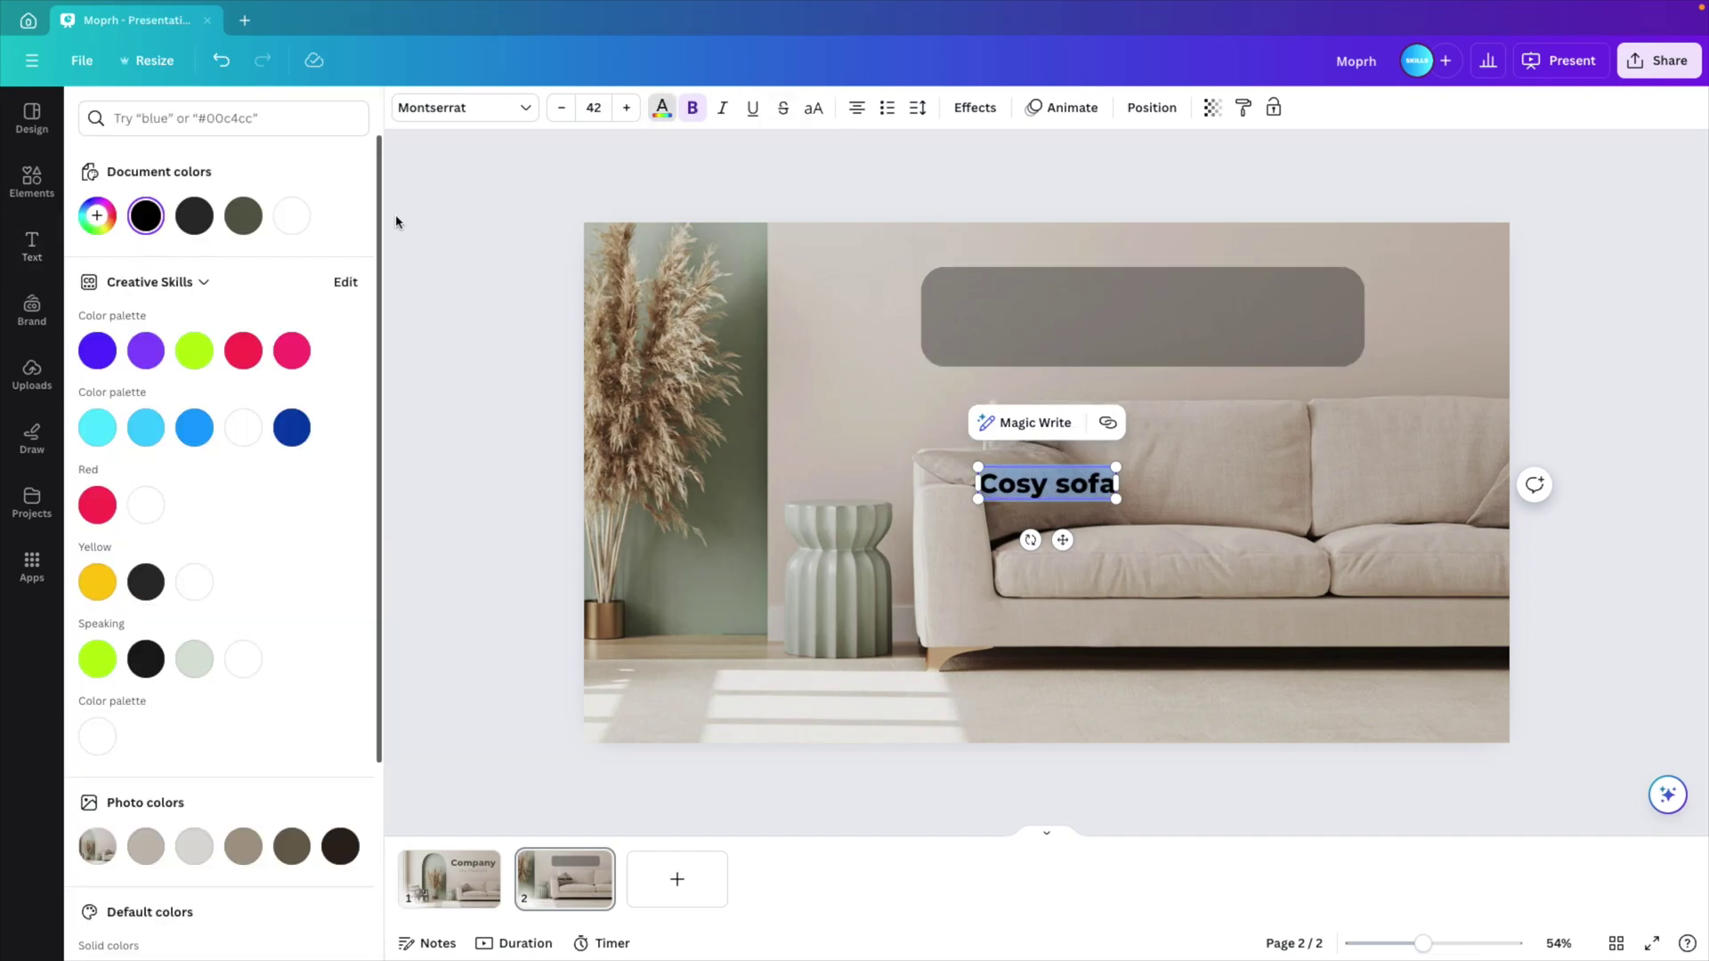
left_click(293, 227)
Step: Shrink Cosy sofa to 33.3 inside the grey box and add a body text line below
left_click_drag(1115, 504, 1087, 500)
left_click_drag(1050, 537, 1023, 345)
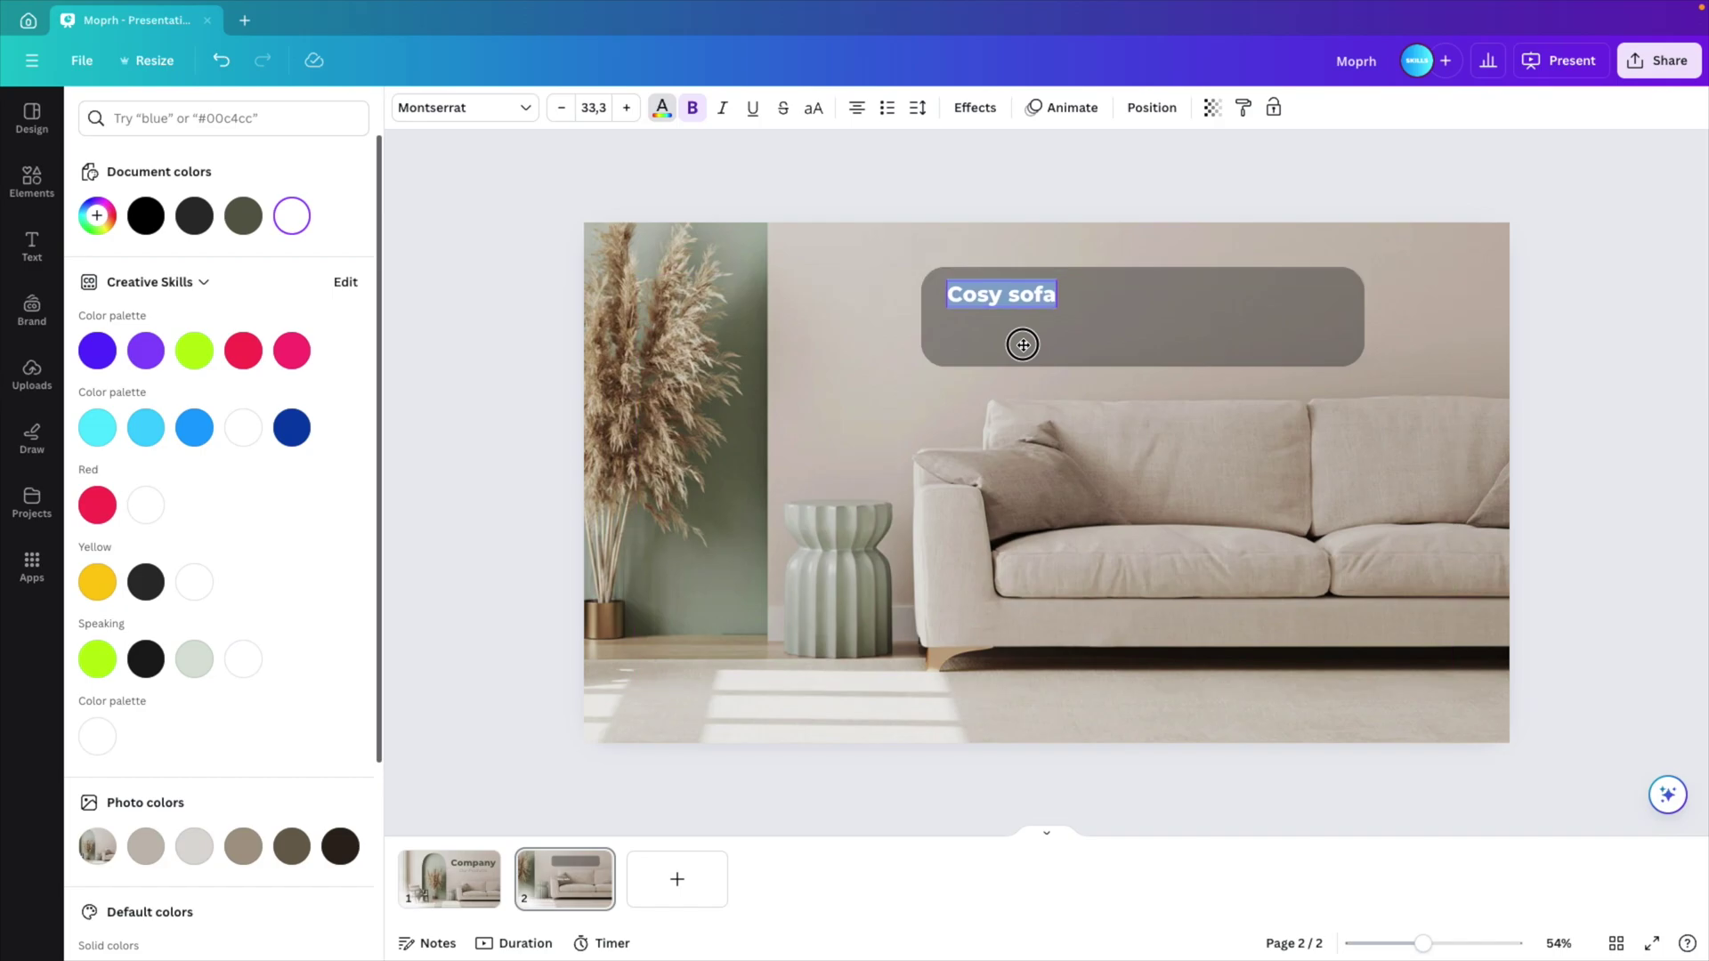
left_click(1030, 275)
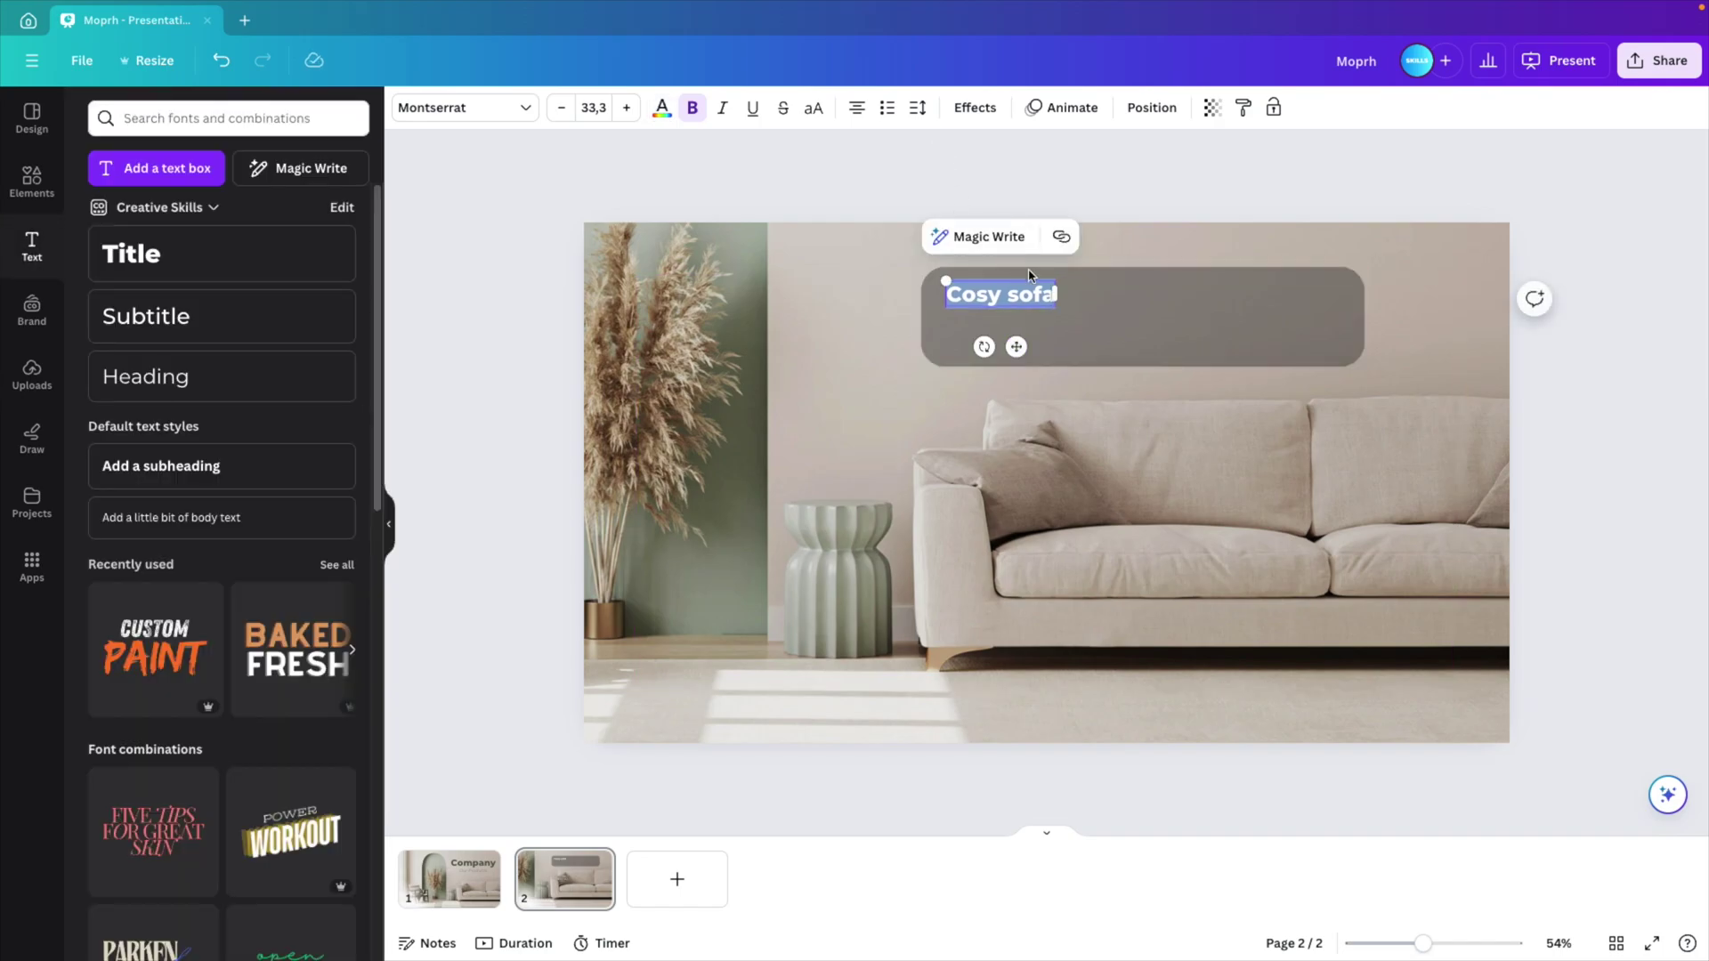
left_click(1184, 197)
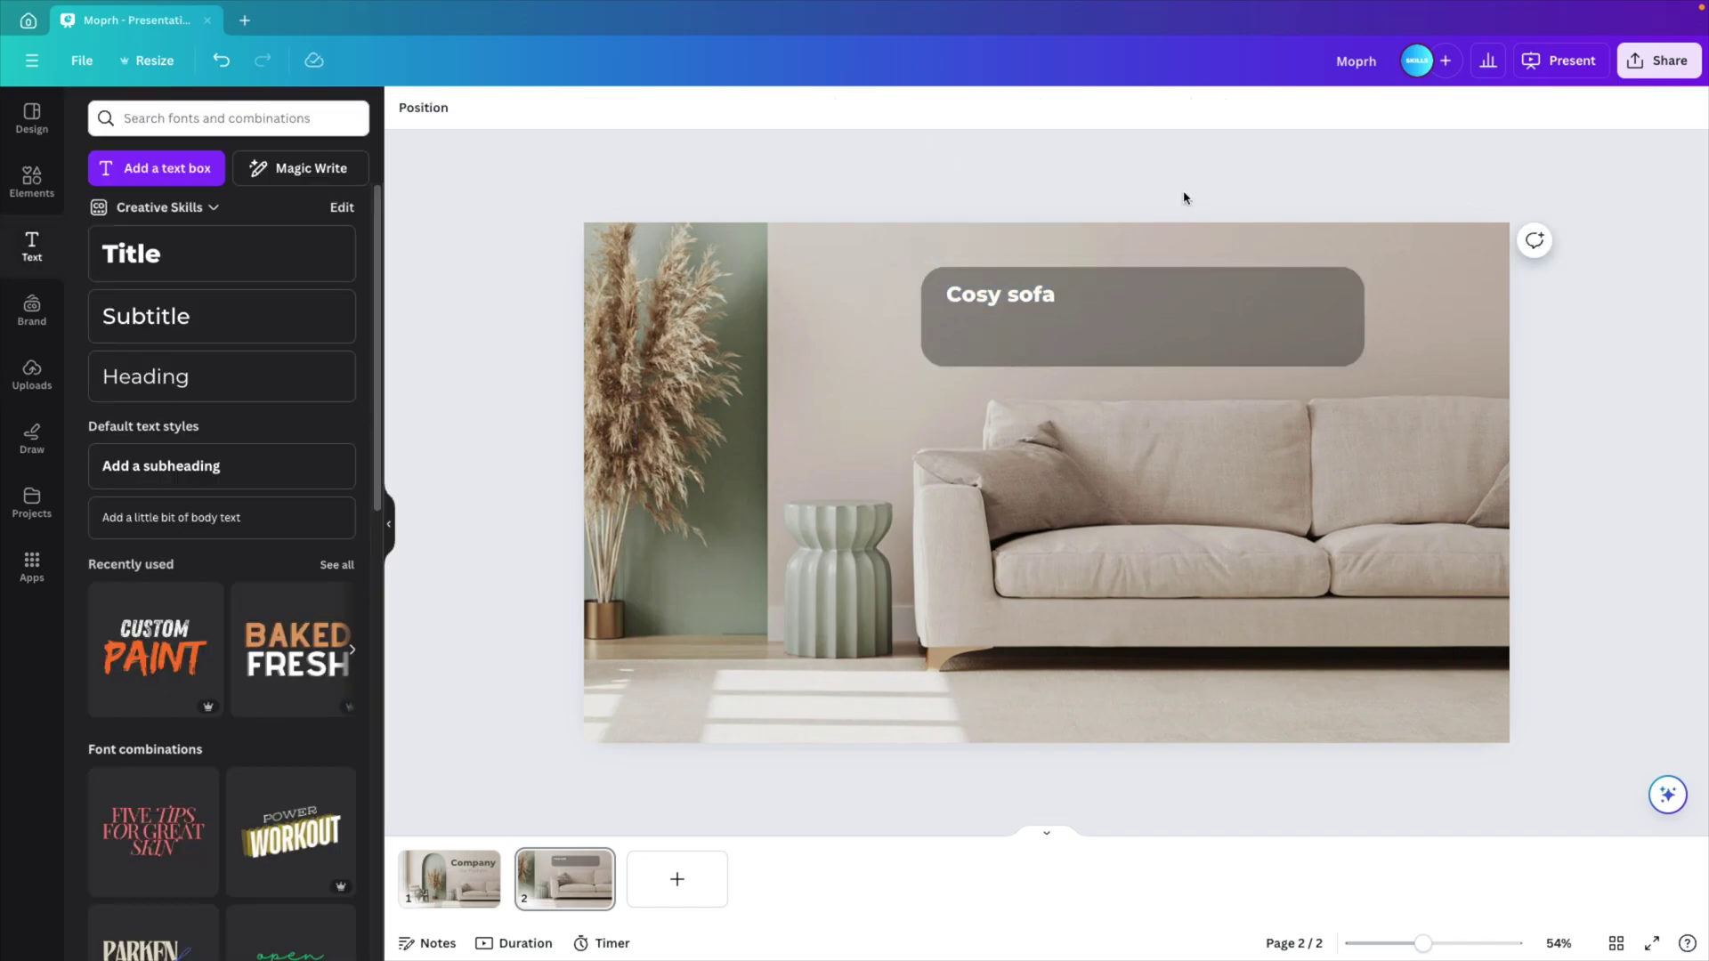
left_click(208, 519)
left_click_drag(1072, 480, 1111, 316)
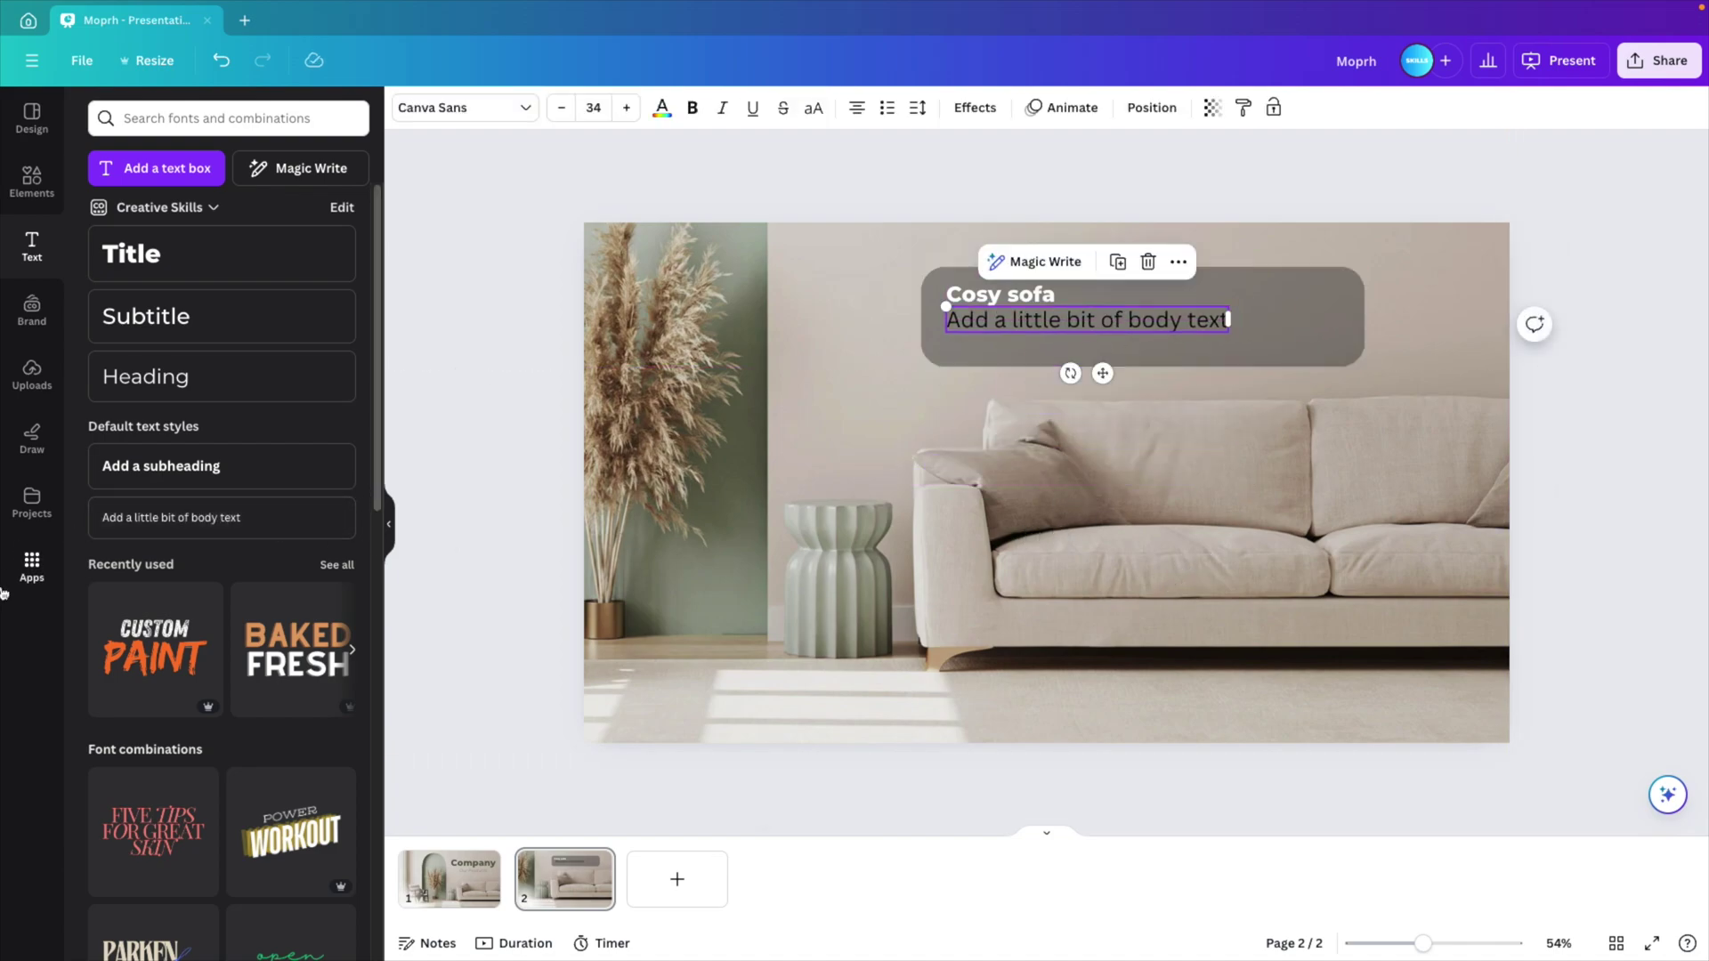
Step: Use the Quick Lorem app to add three sentences of lorem ipsum
left_click(27, 578)
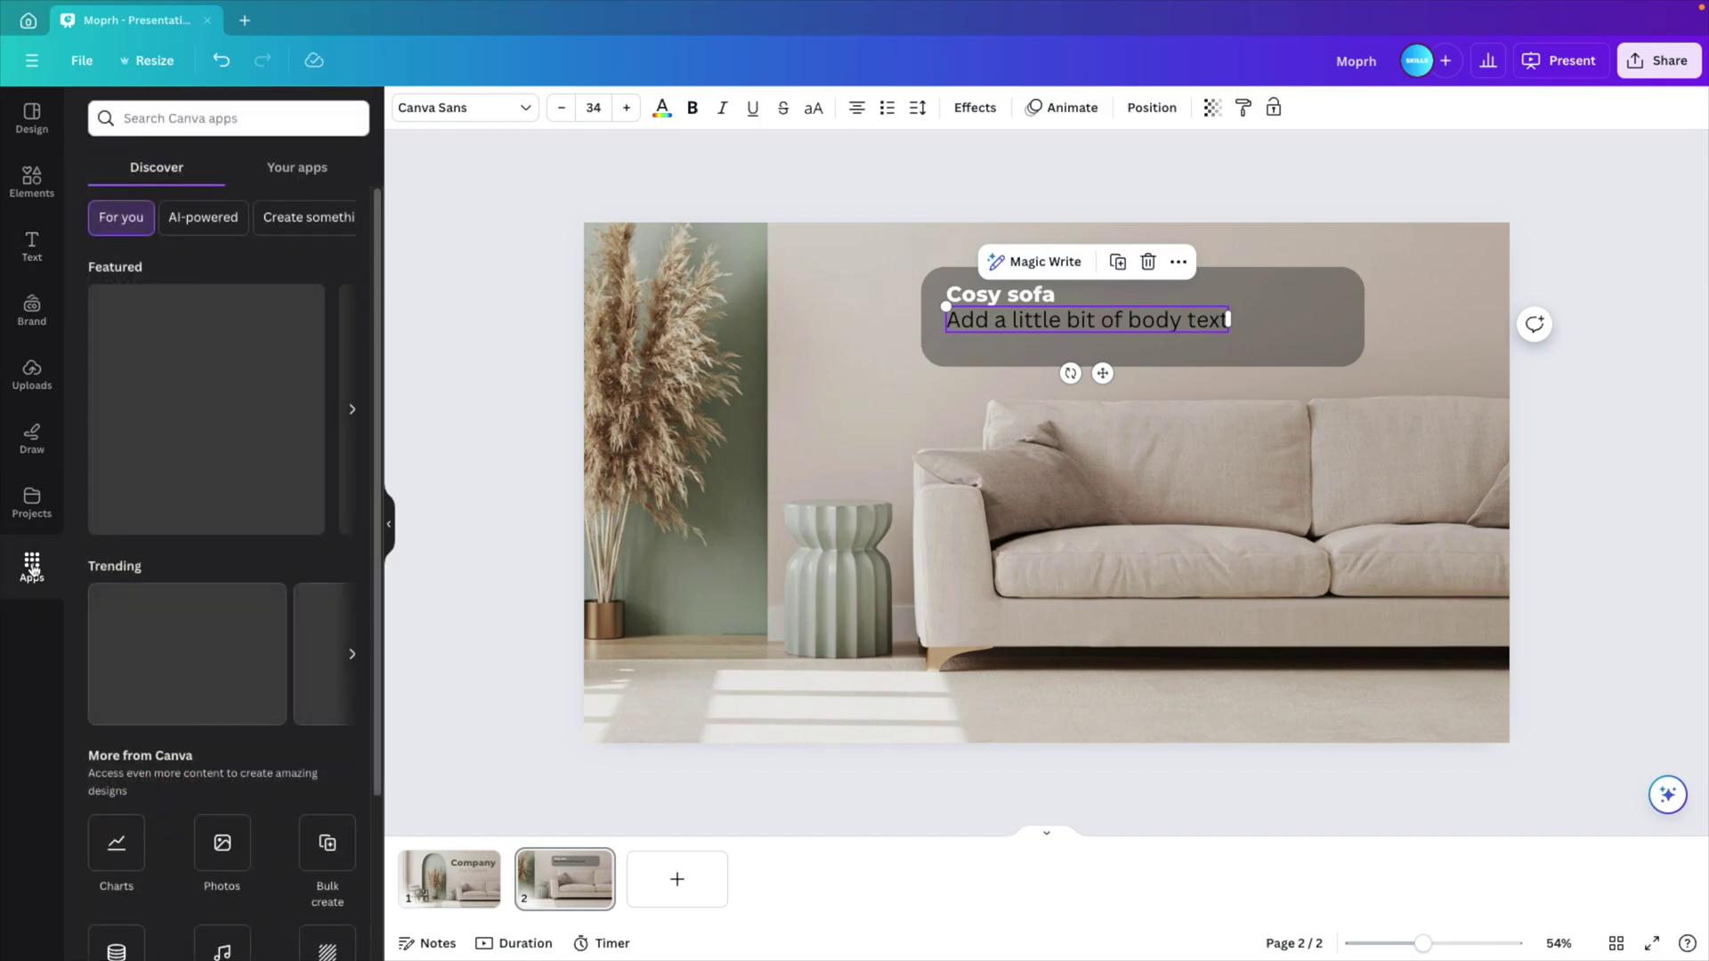
left_click(171, 121)
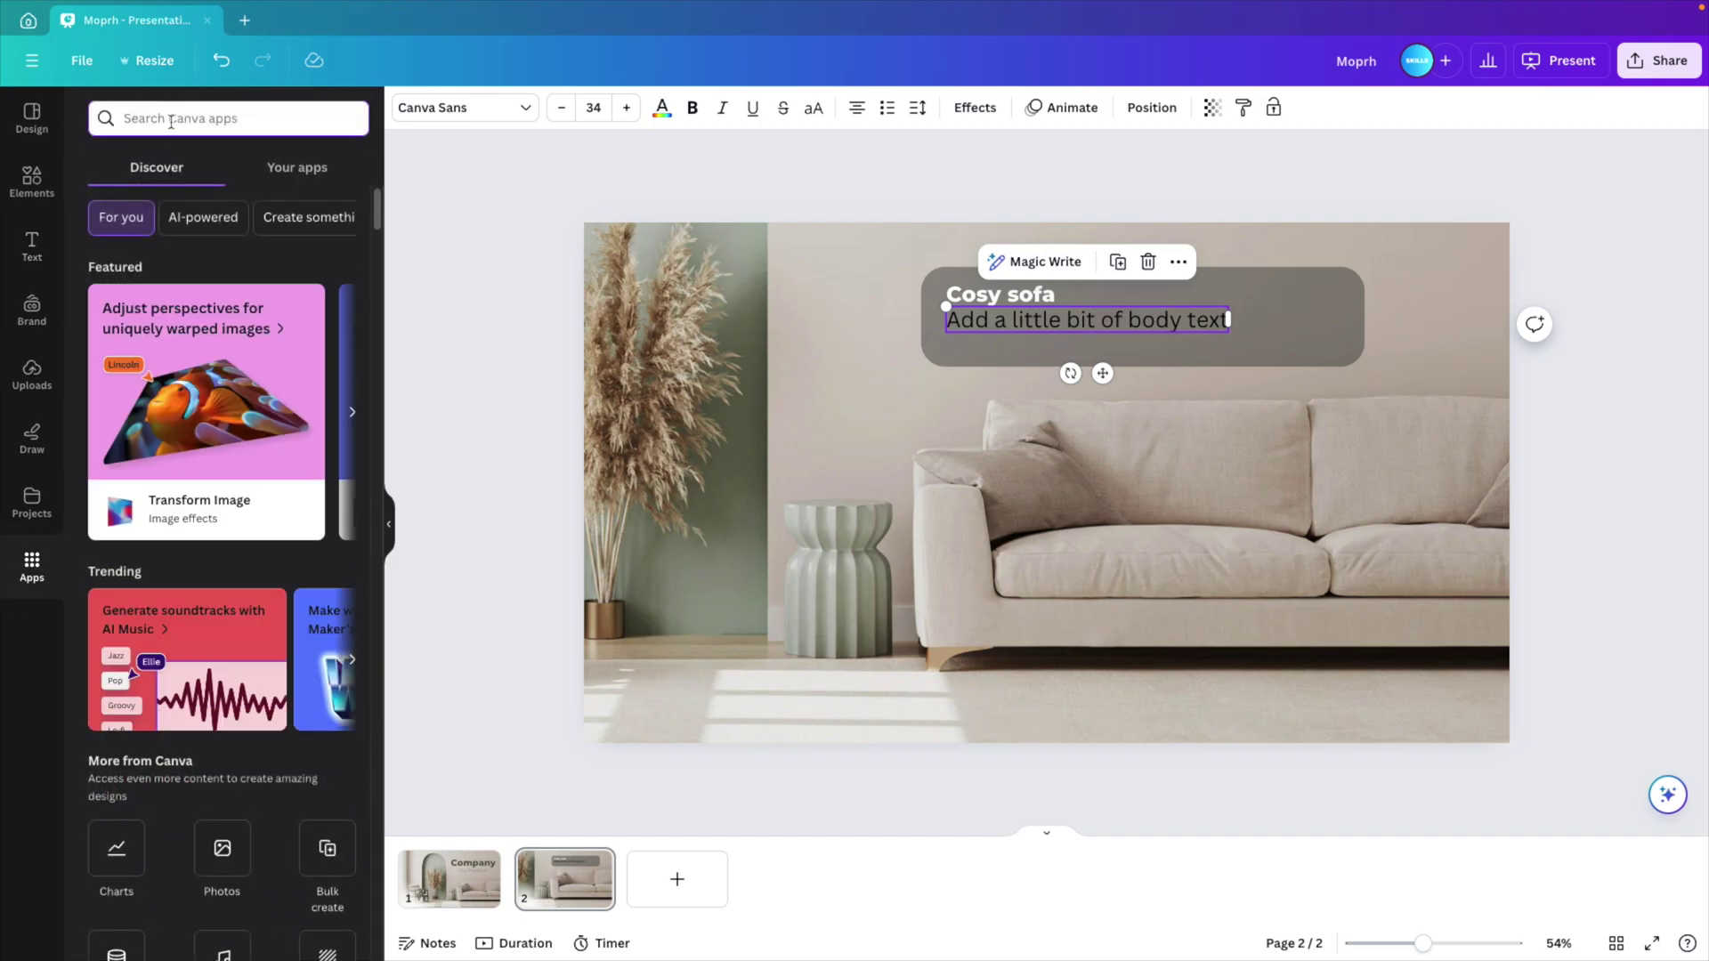
type("lorem ipsum")
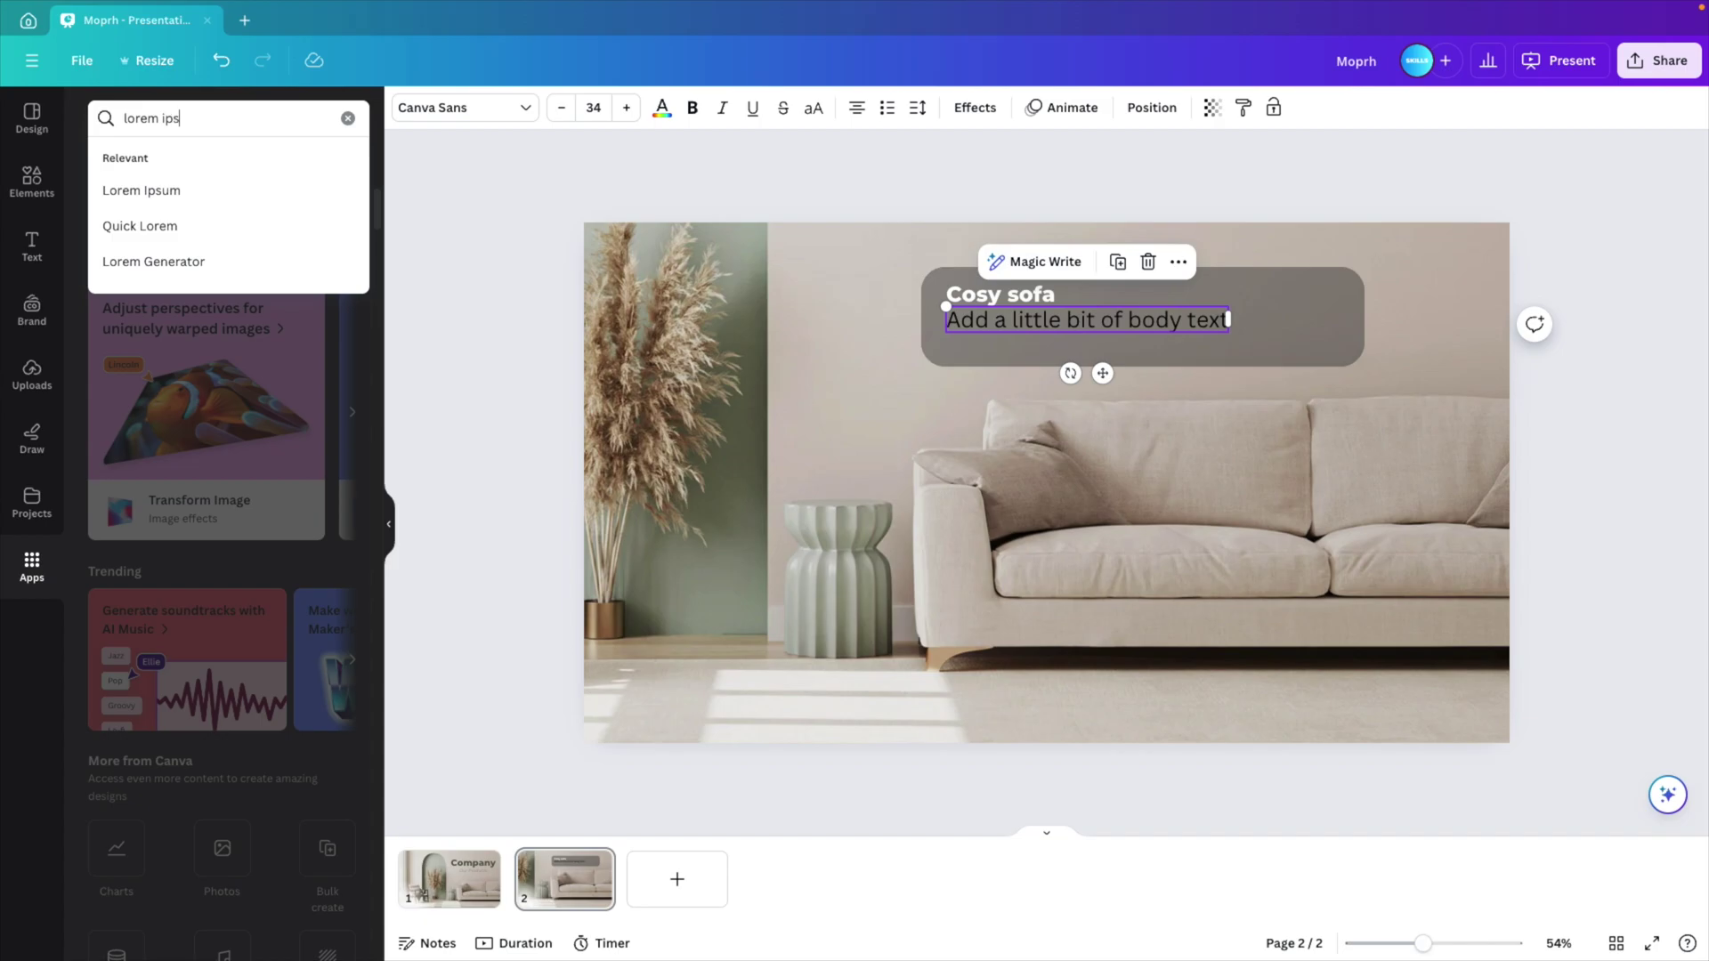
key("Return")
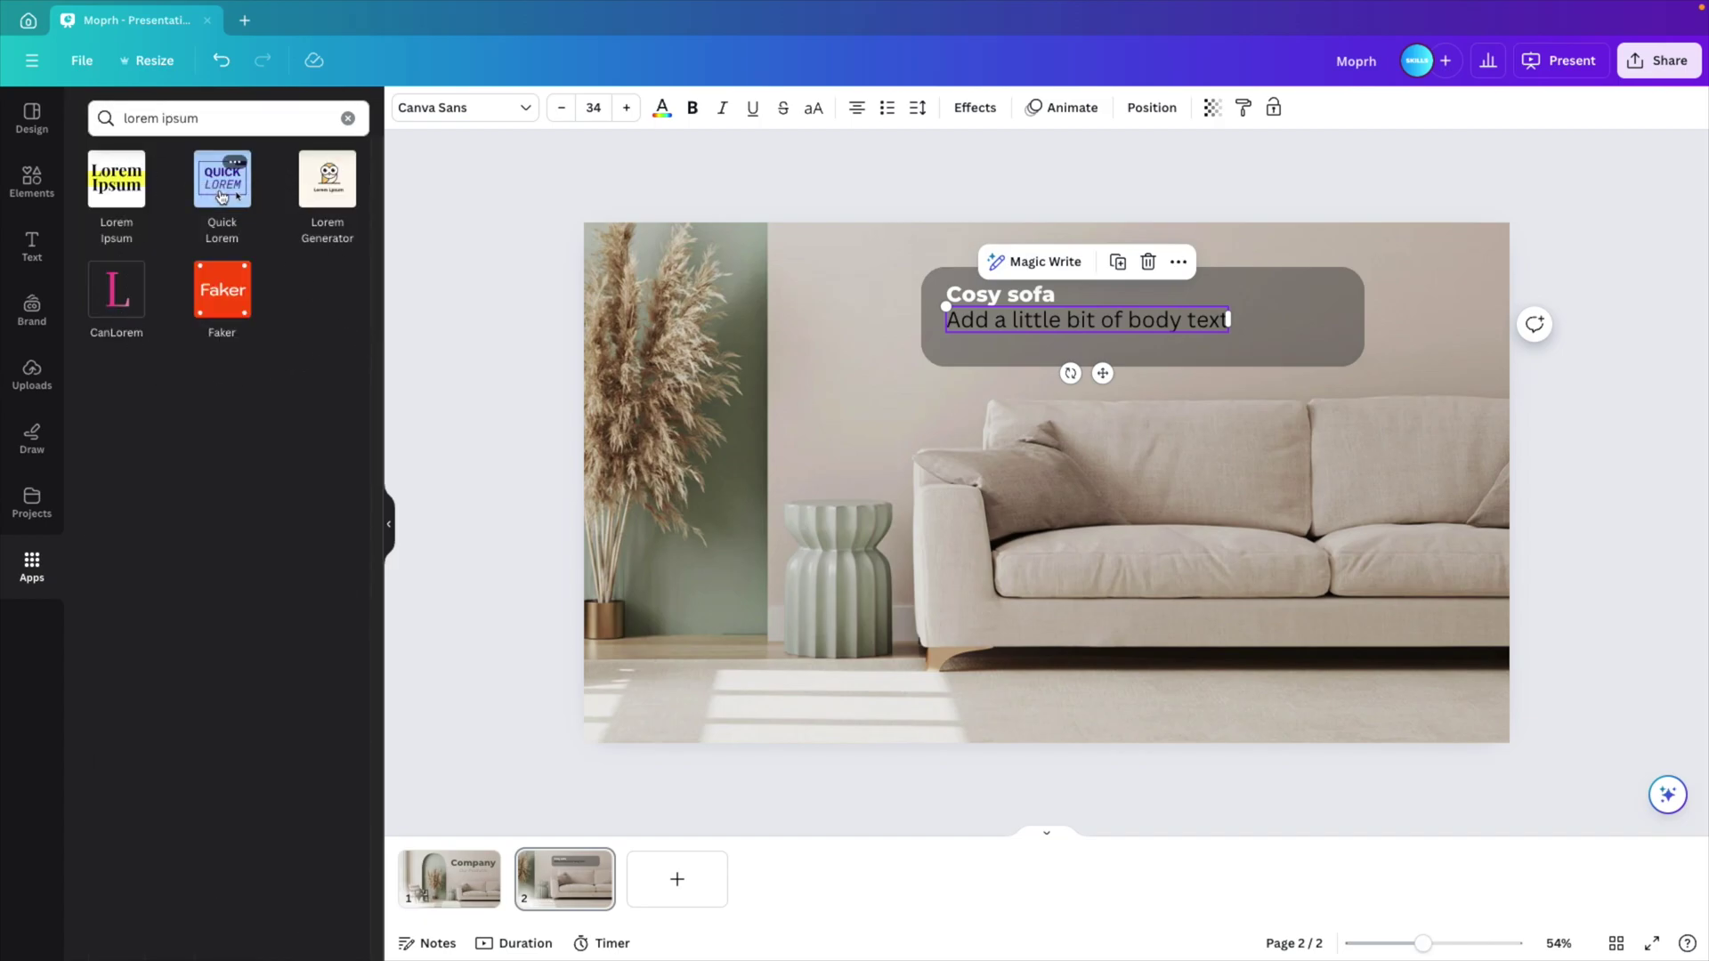
left_click(221, 191)
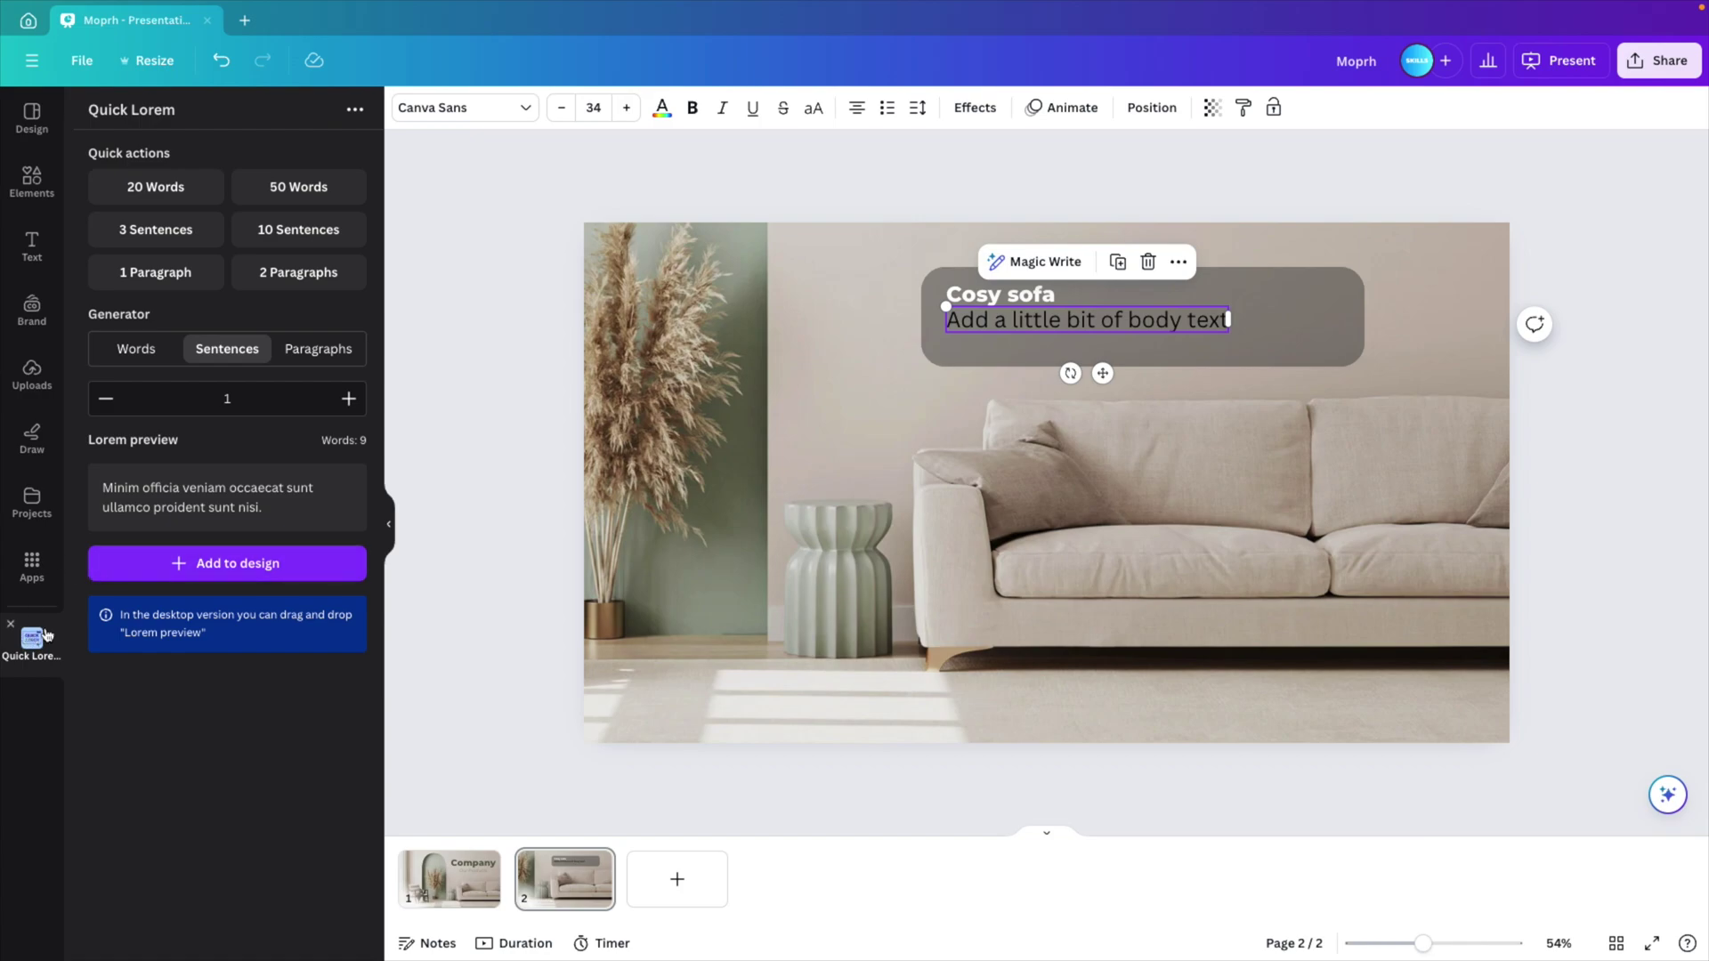
left_click(152, 247)
left_click(228, 641)
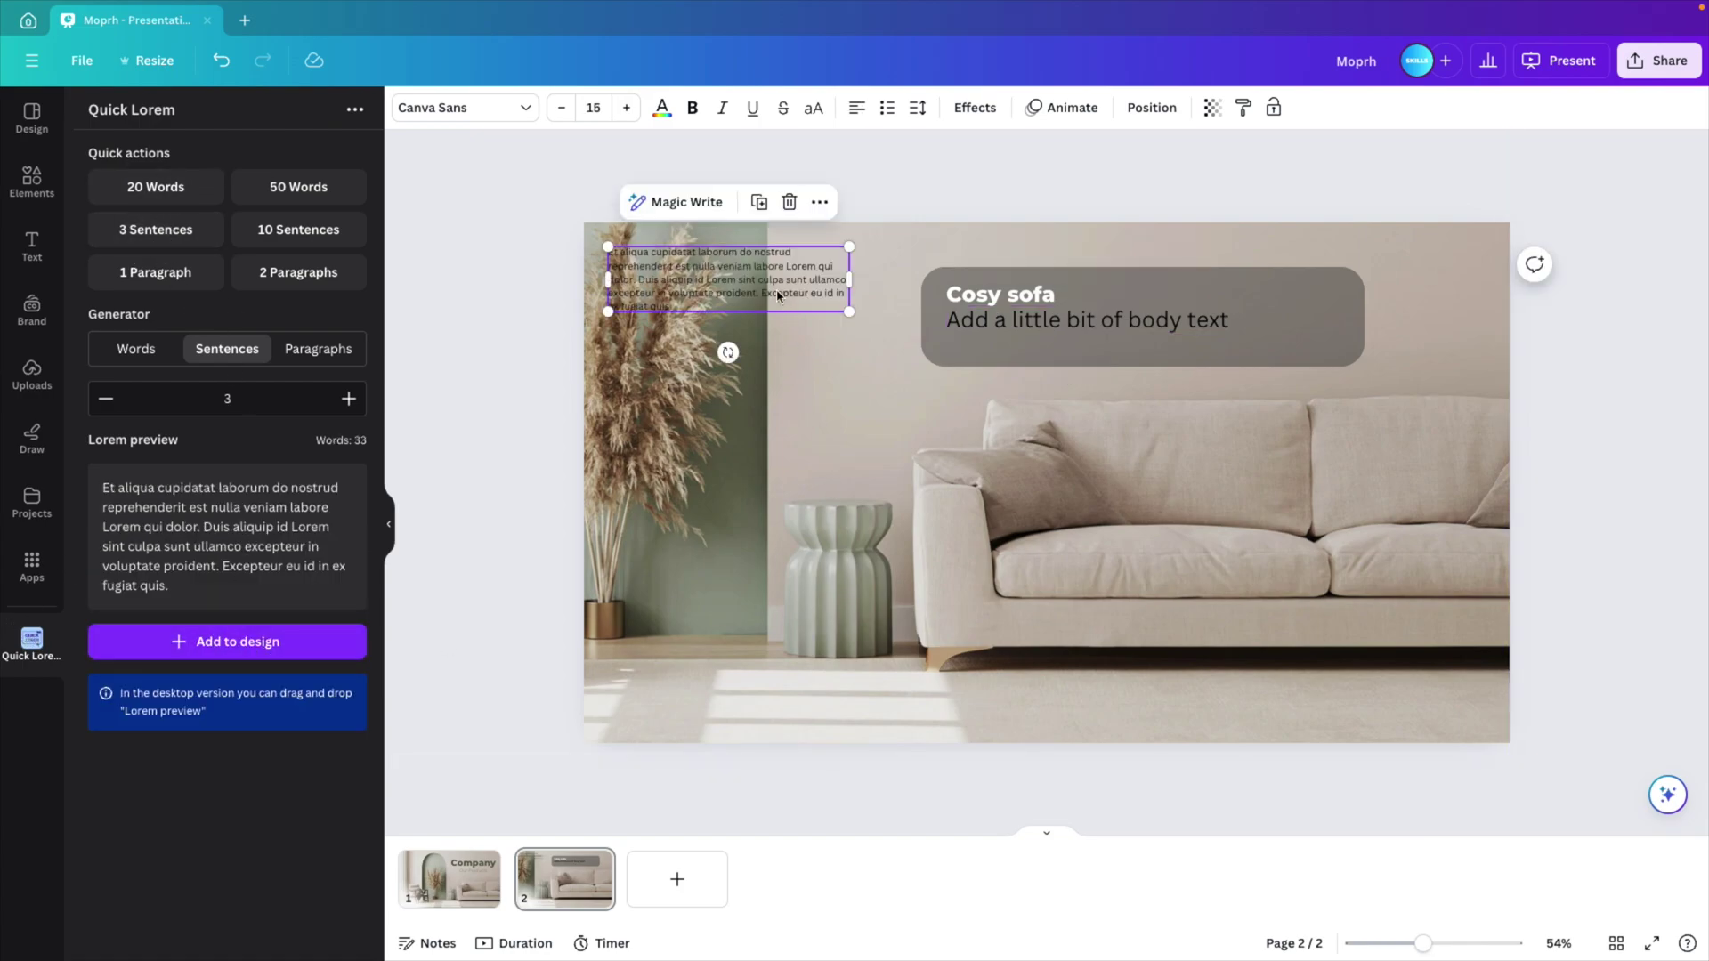
Step: Delete the body-text placeholder and place the white lorem paragraph under Cosy sofa
left_click_drag(777, 297, 1034, 499)
double_click(1086, 320)
key("BackSpace")
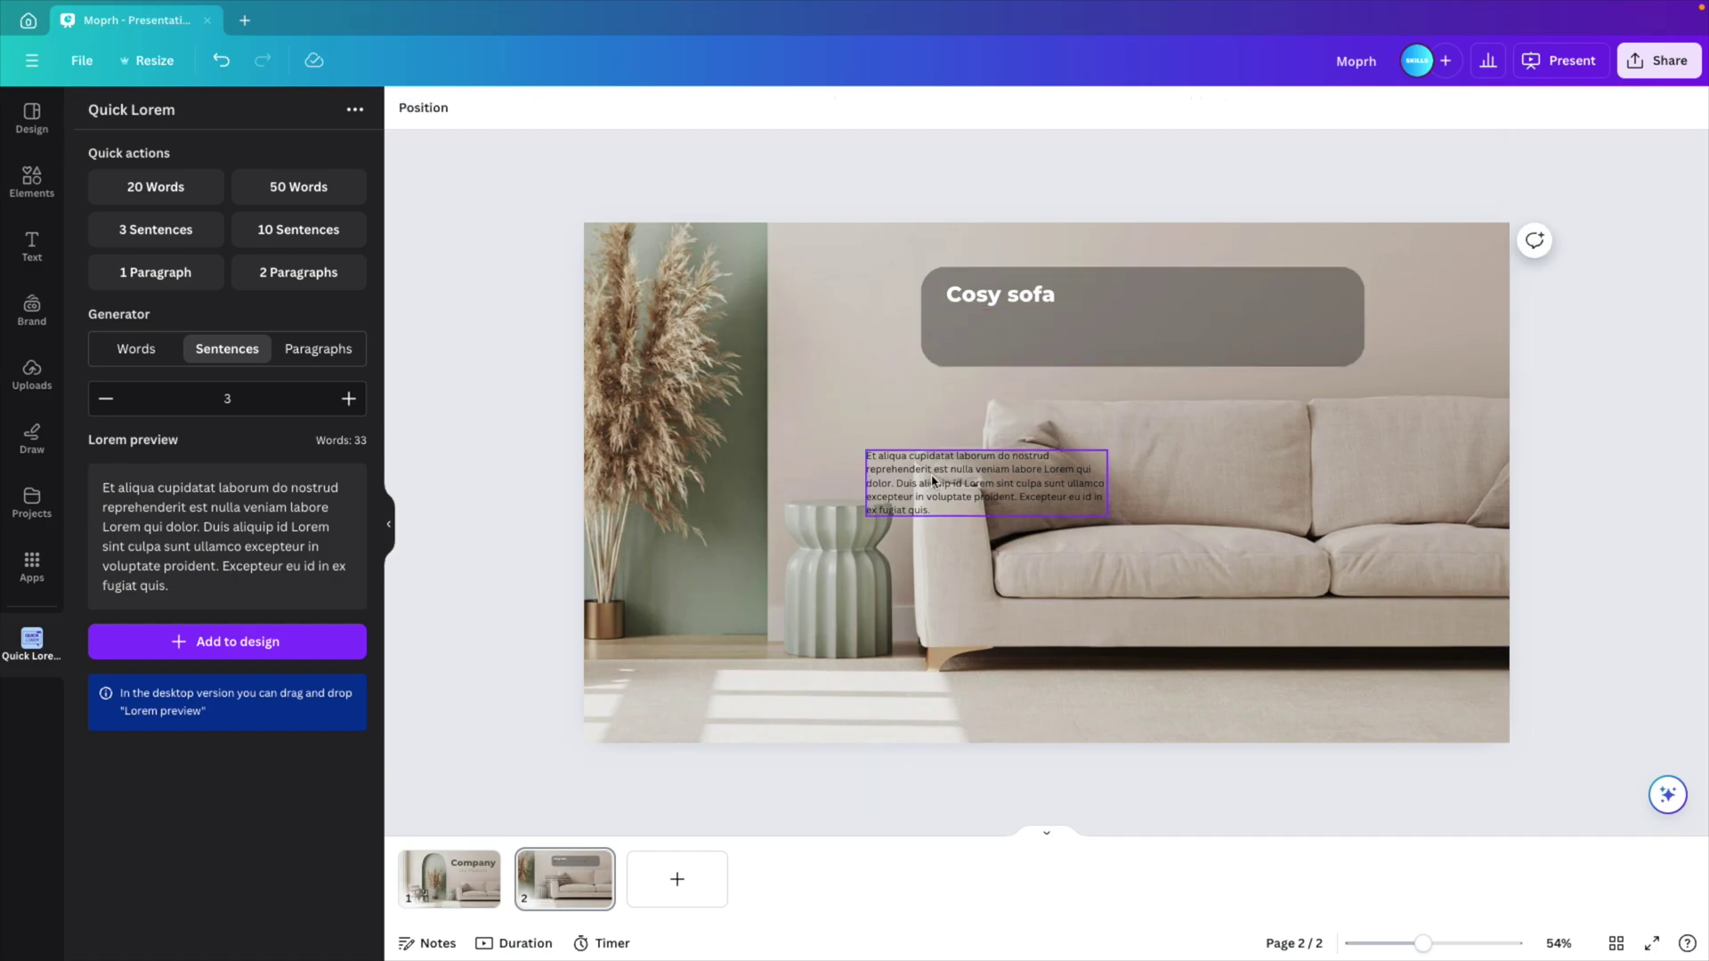
left_click_drag(933, 481, 1014, 347)
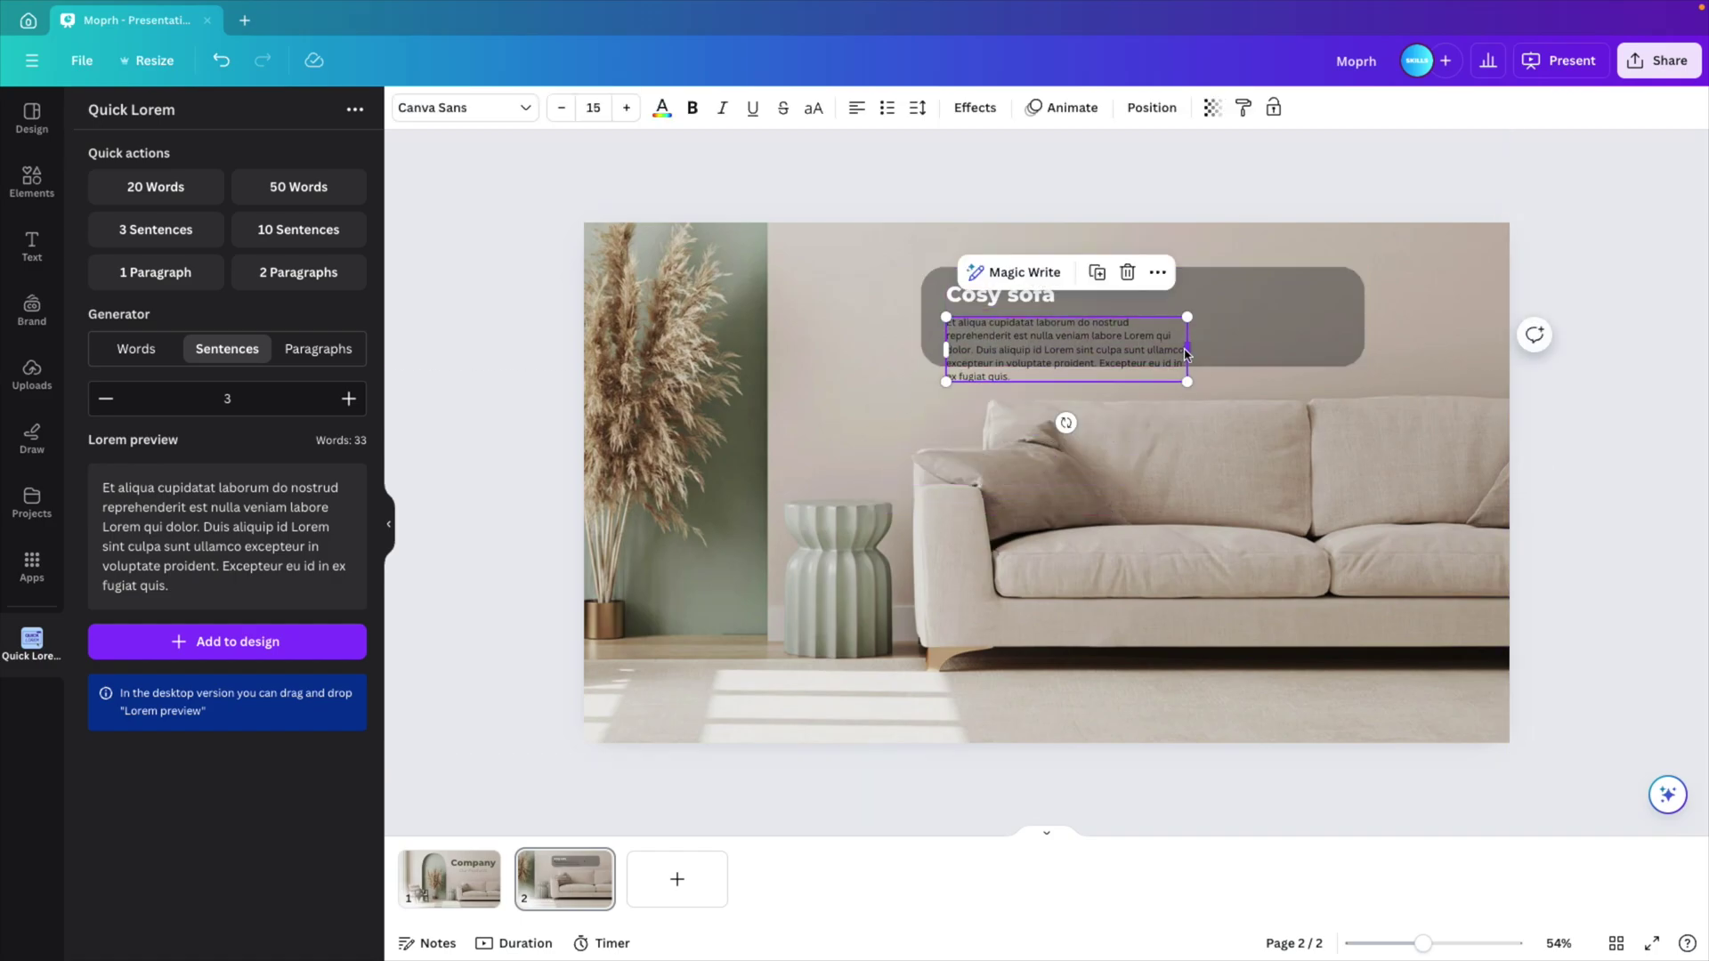
left_click_drag(1185, 354, 1332, 337)
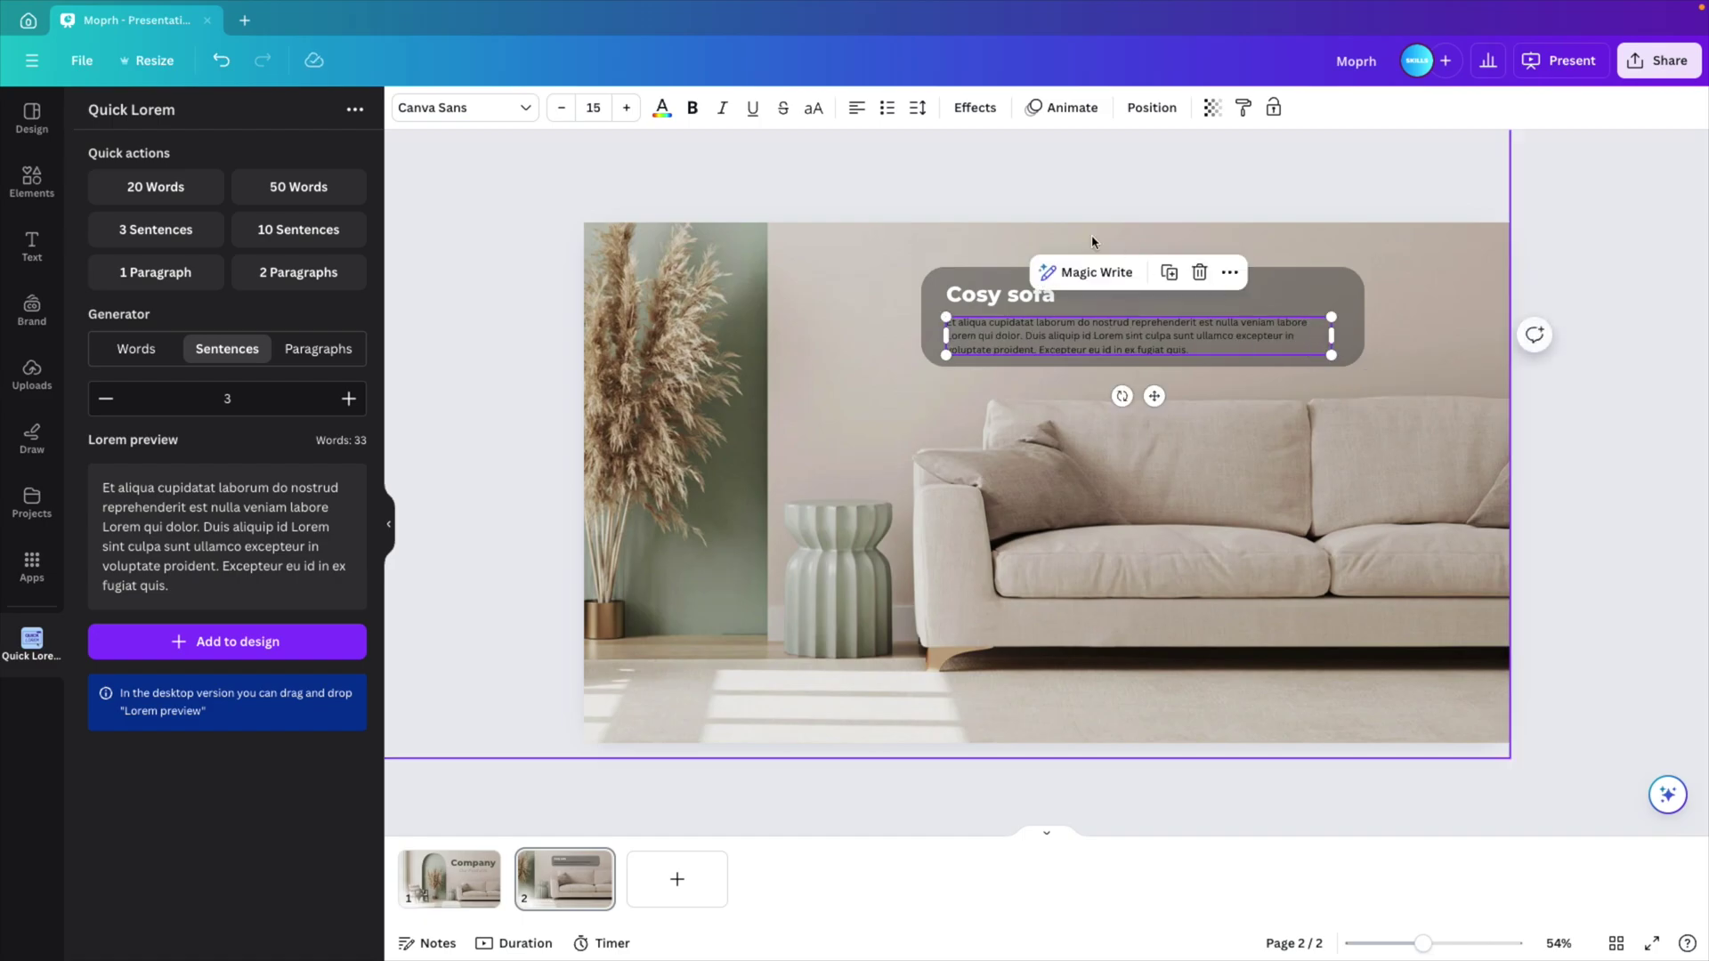
left_click(662, 110)
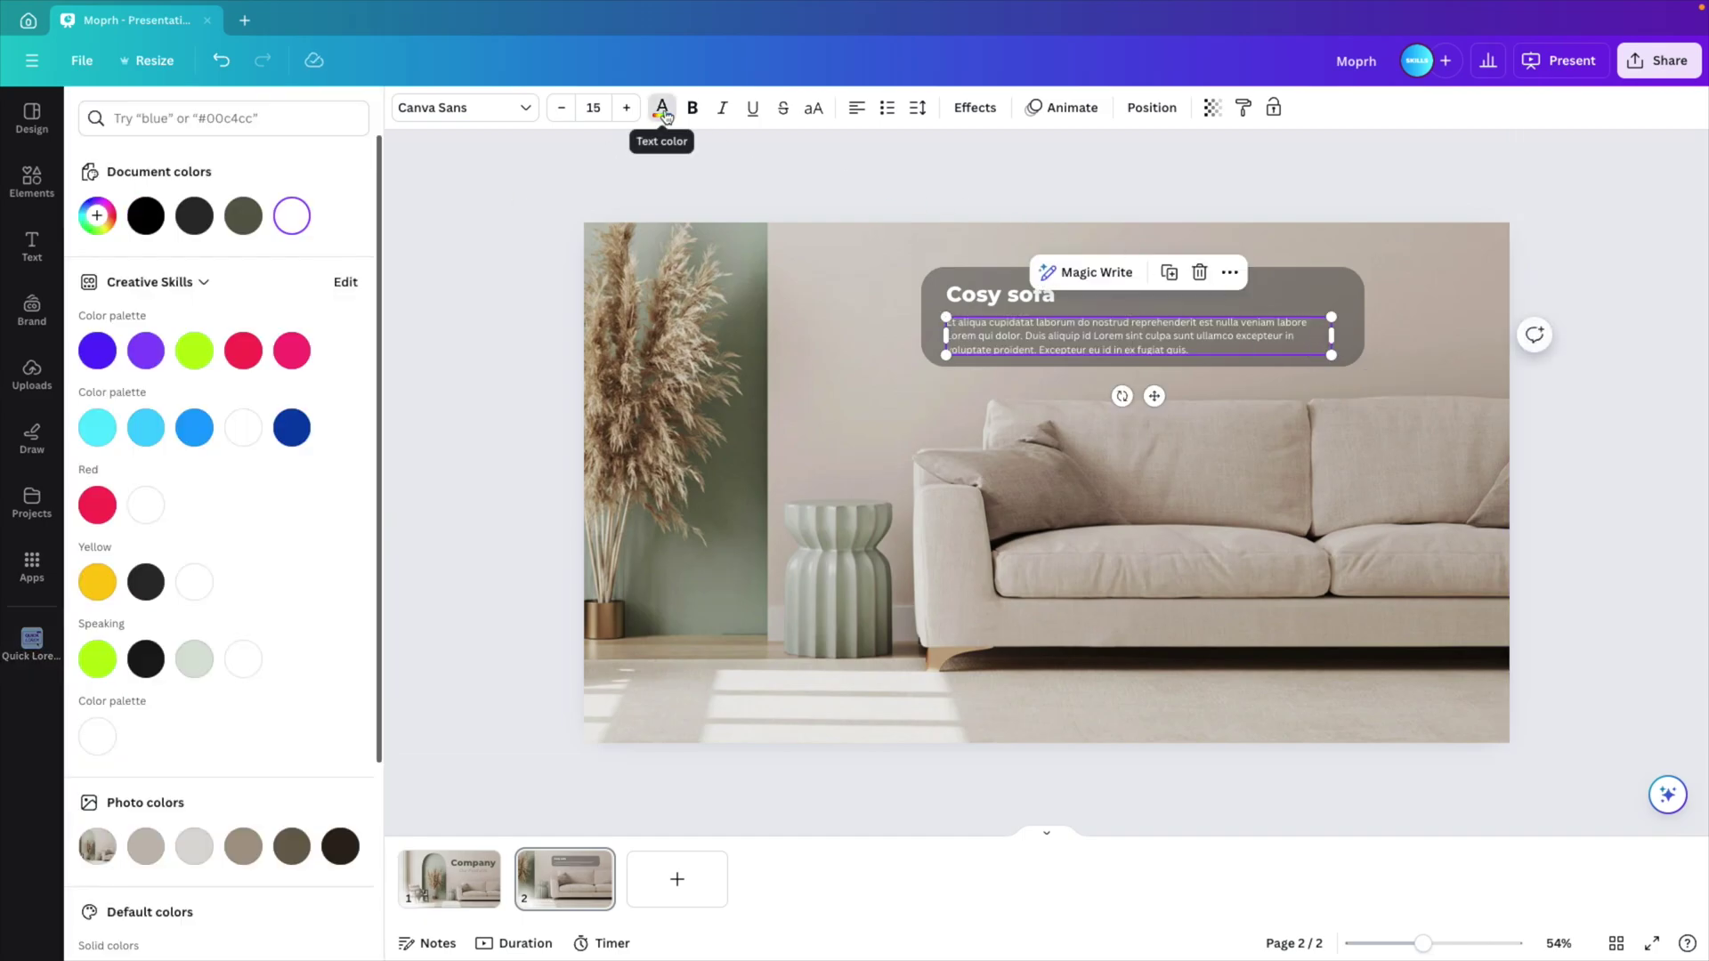
left_click(662, 110)
left_click(395, 534)
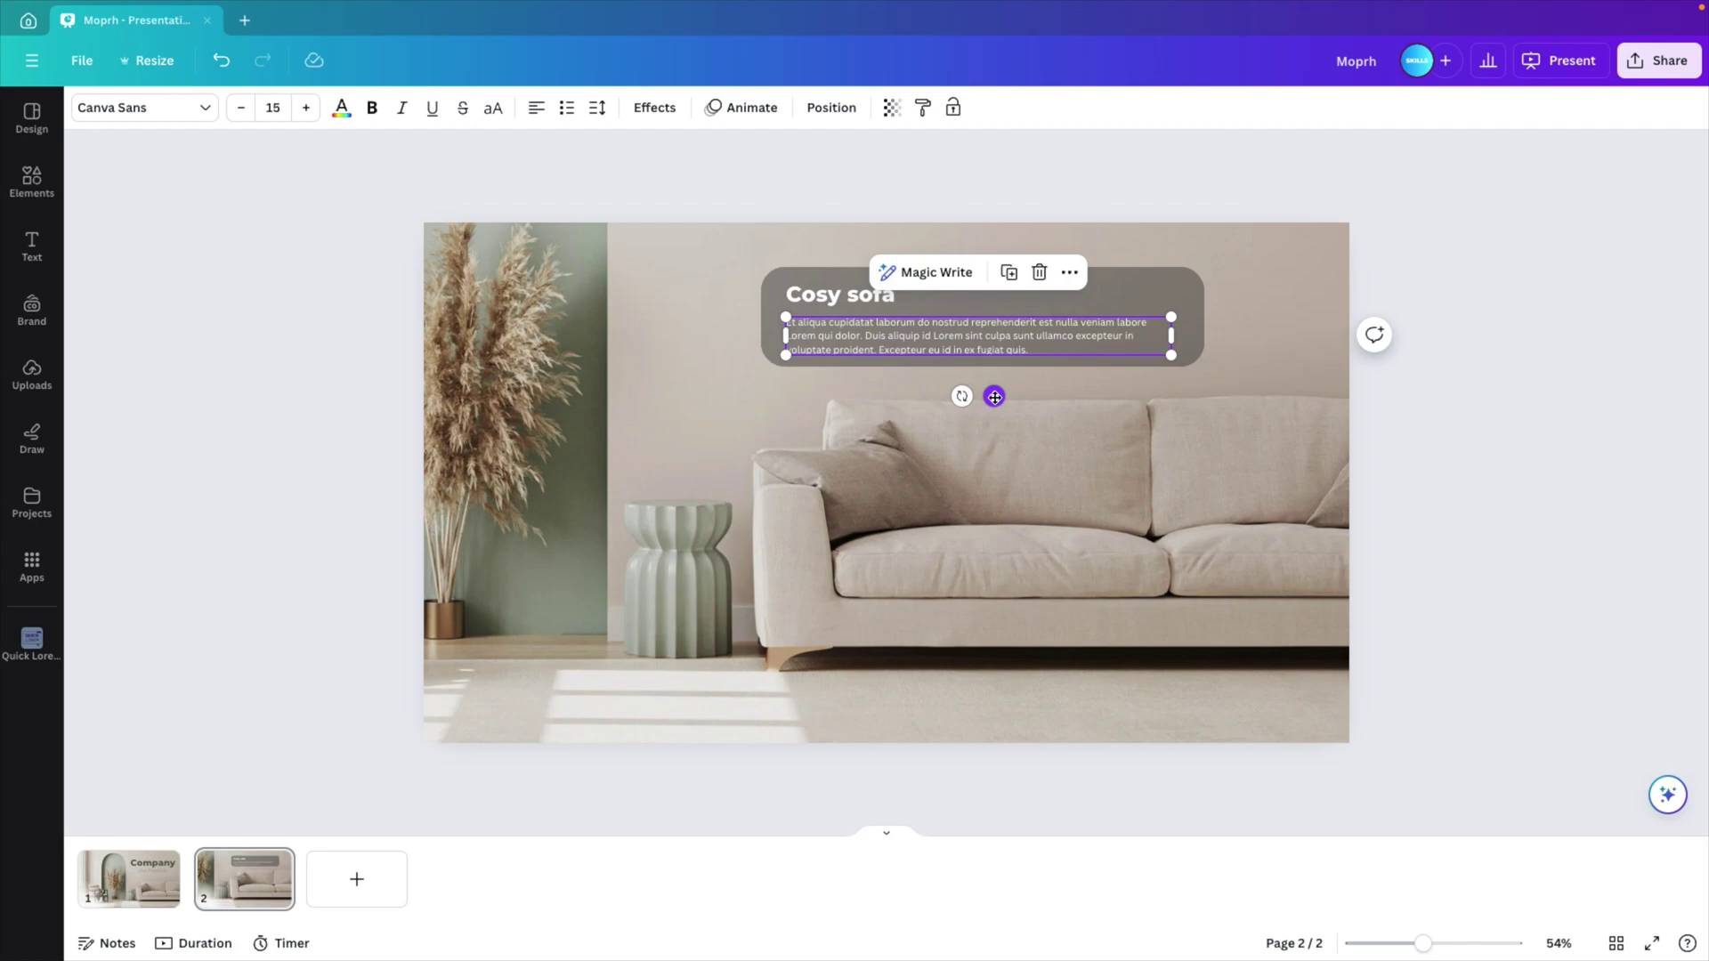
left_click_drag(994, 395, 994, 394)
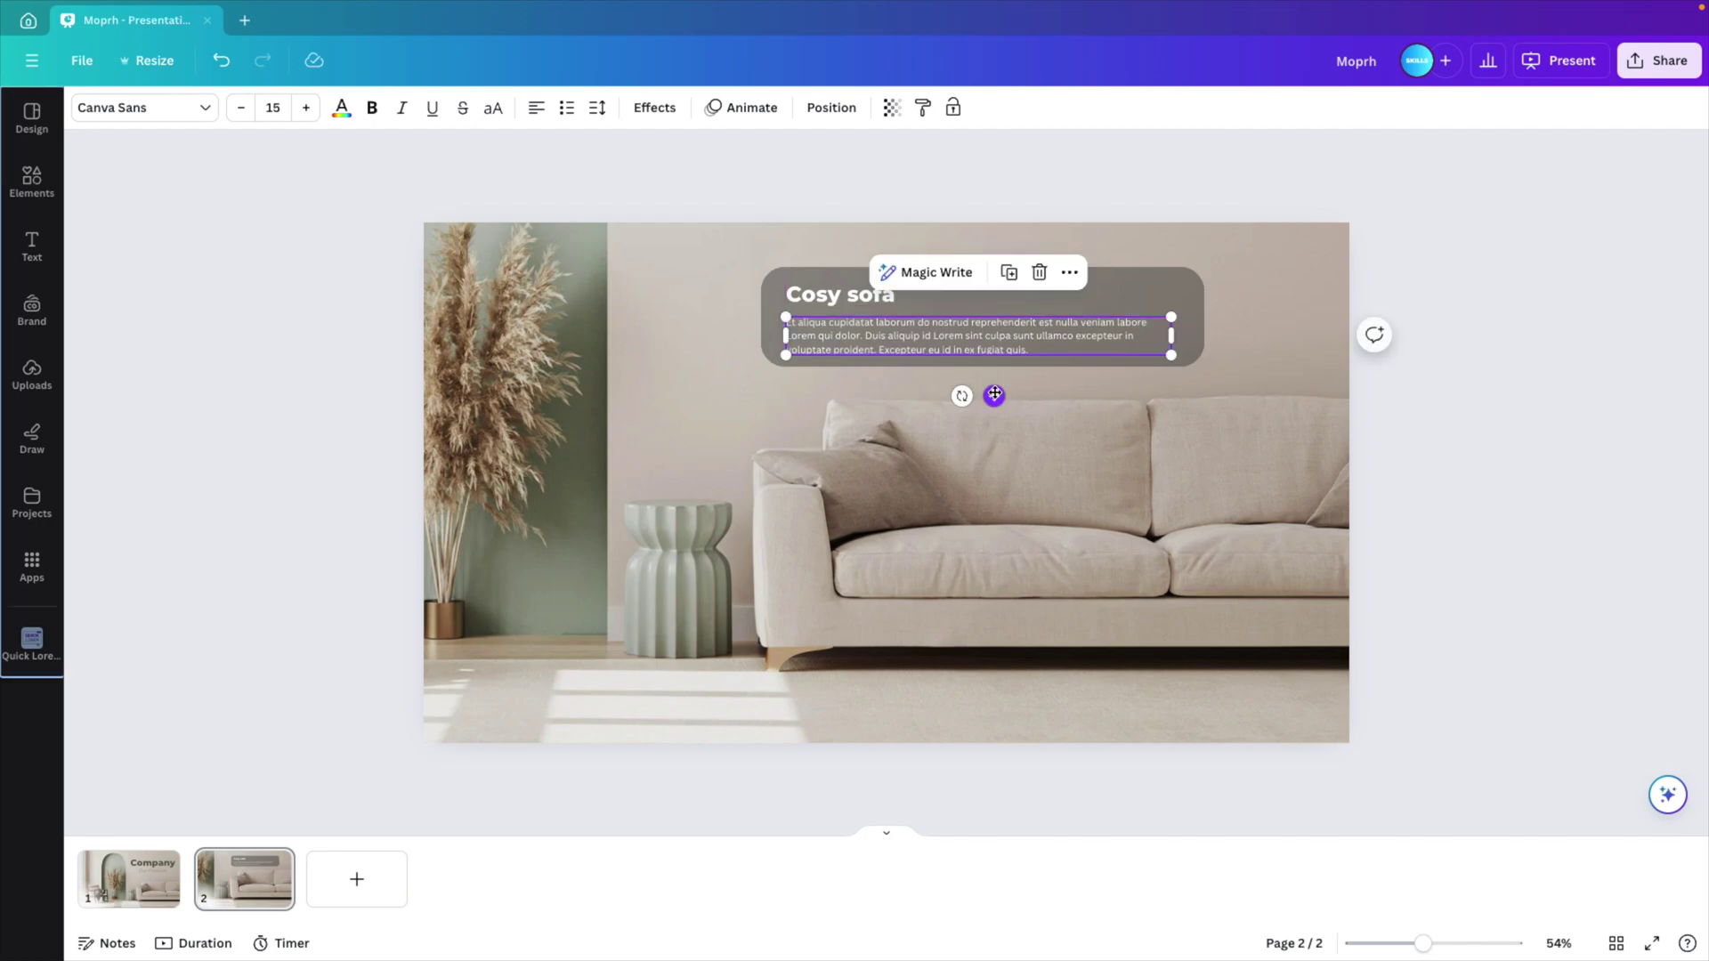
Step: Narrow the grey shape and group it with the title and lorem text
double_click(1060, 335)
left_click(1060, 336)
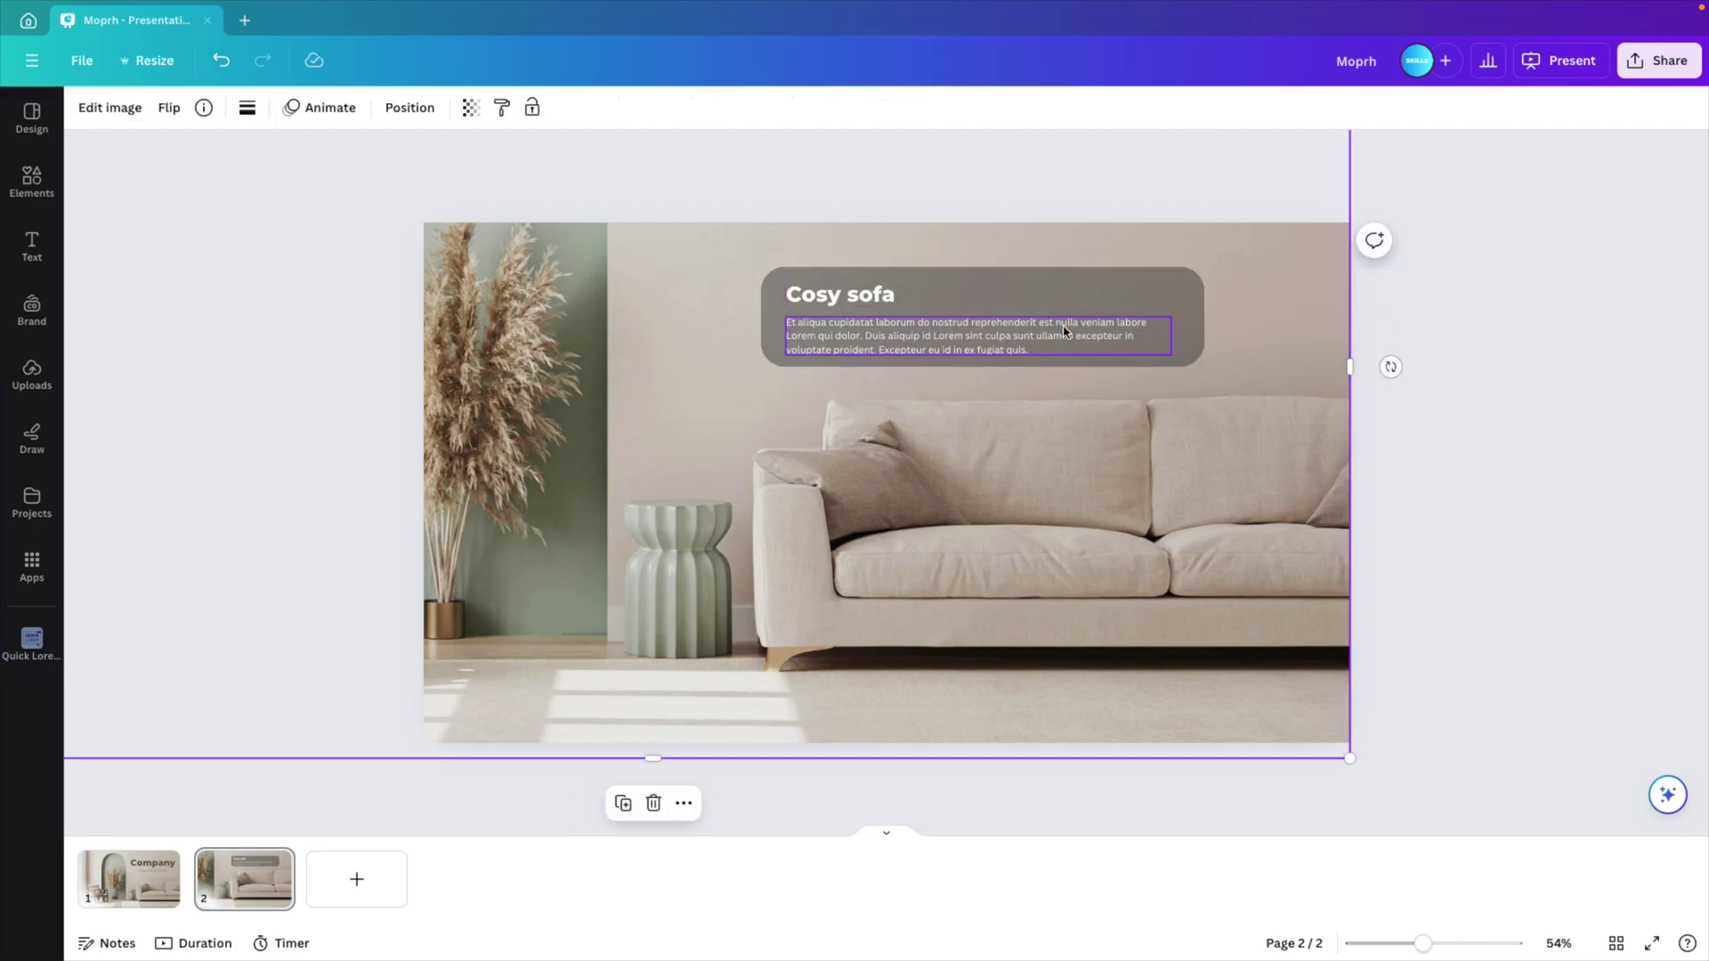
left_click(1053, 334)
left_click(1197, 335)
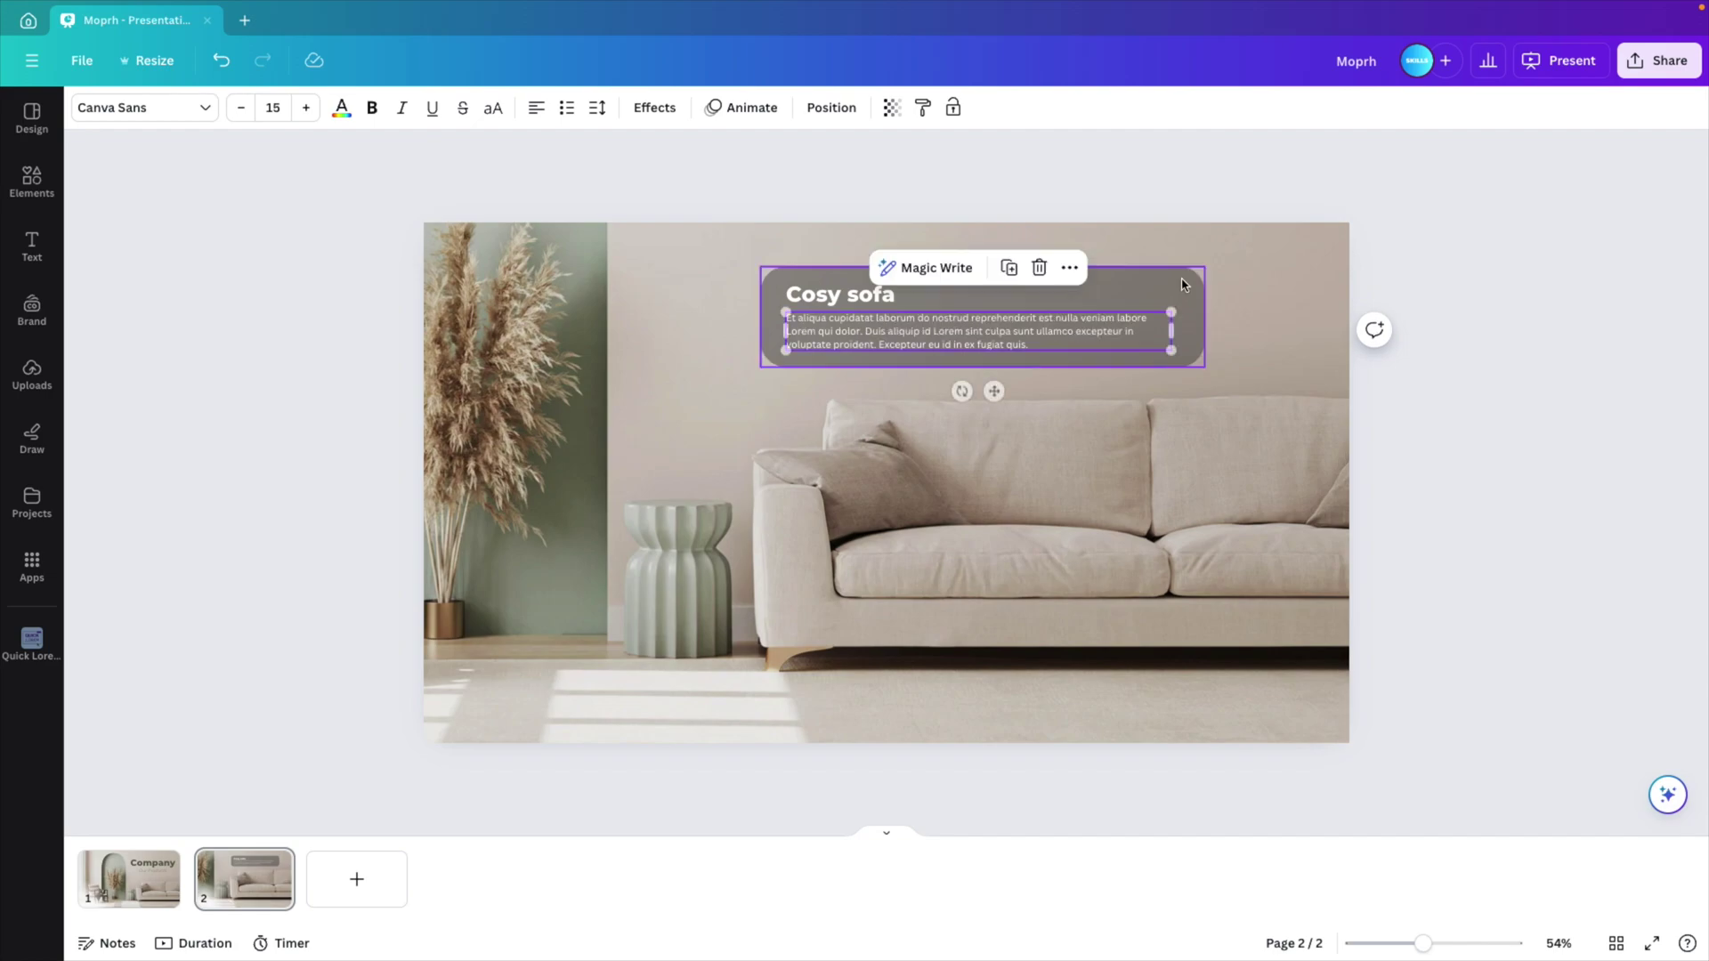
left_click_drag(1203, 317, 1170, 317)
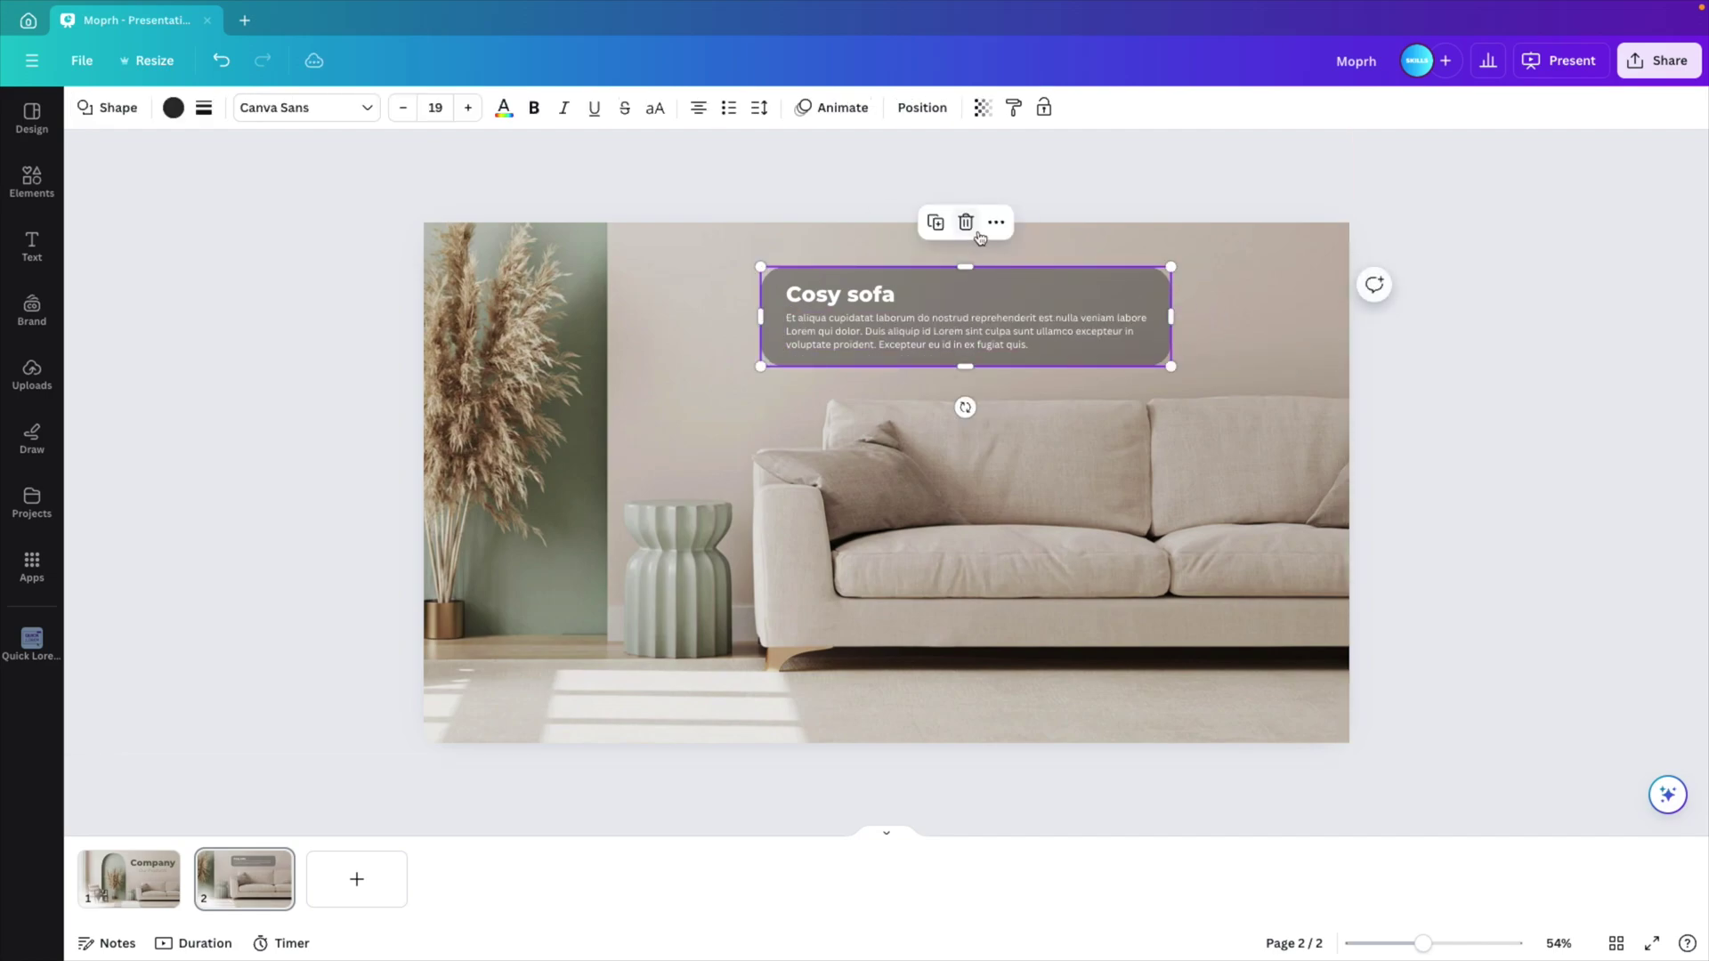
left_click_drag(763, 195, 1070, 350)
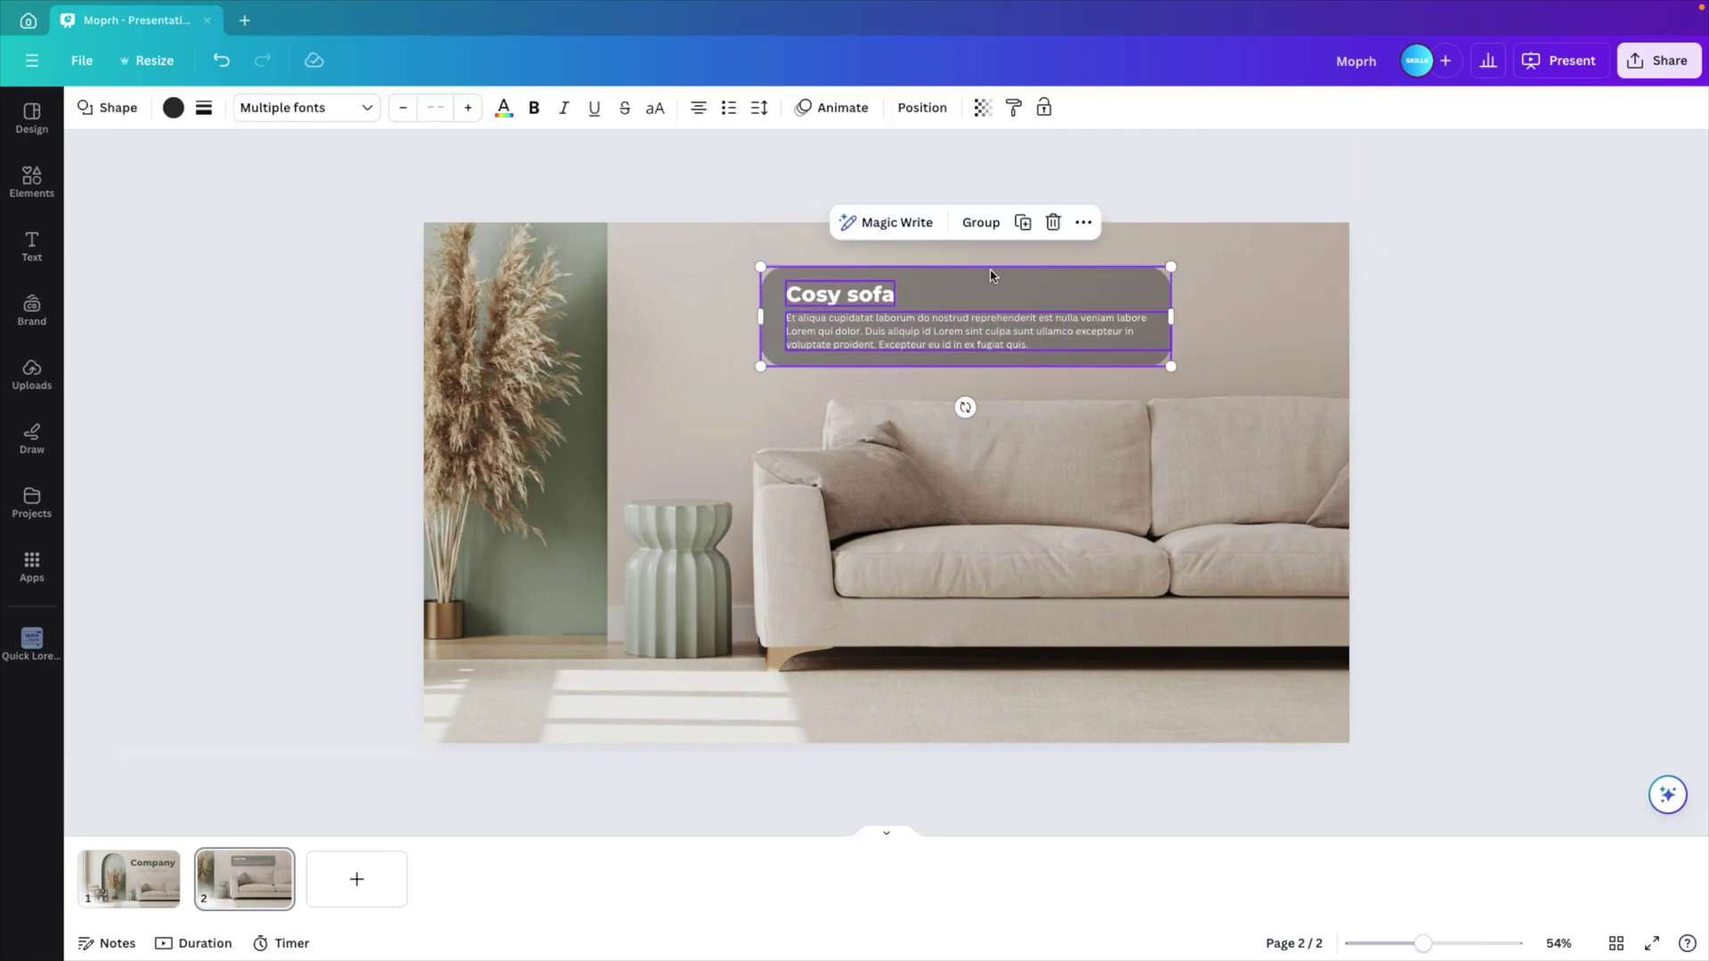
left_click(983, 222)
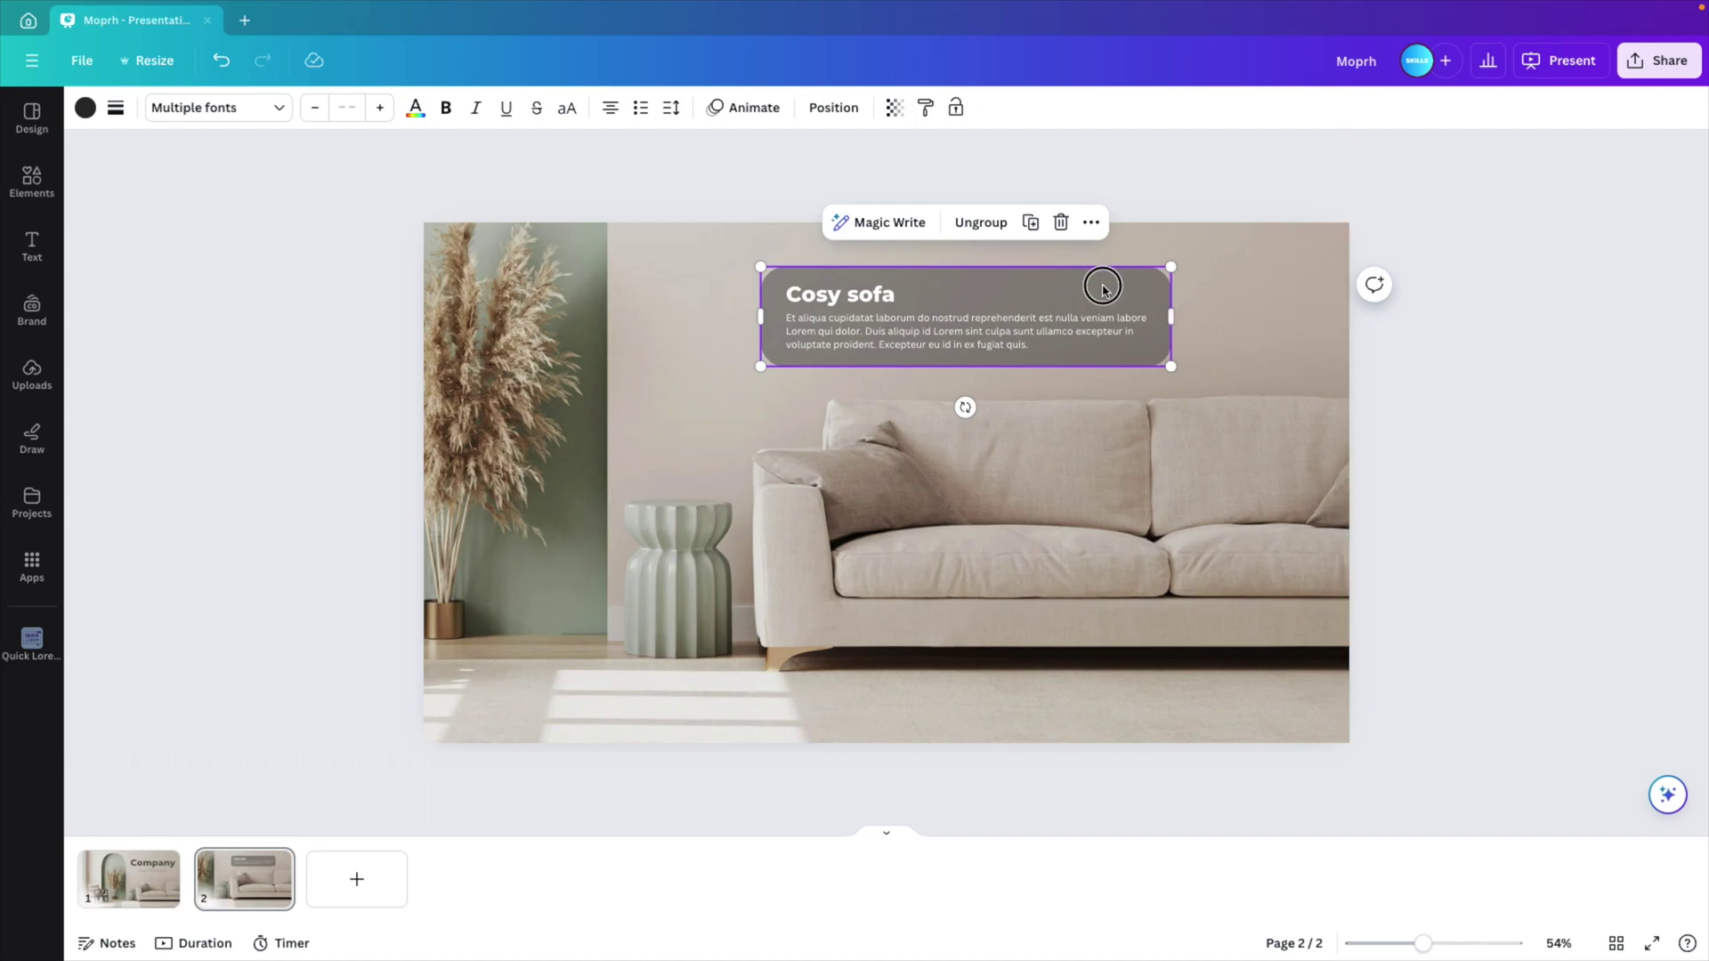
left_click_drag(1103, 287, 1172, 305)
key("ctrl+z")
Step: Widen the Cosy sofa title onto one line and left-align it
left_click(824, 316)
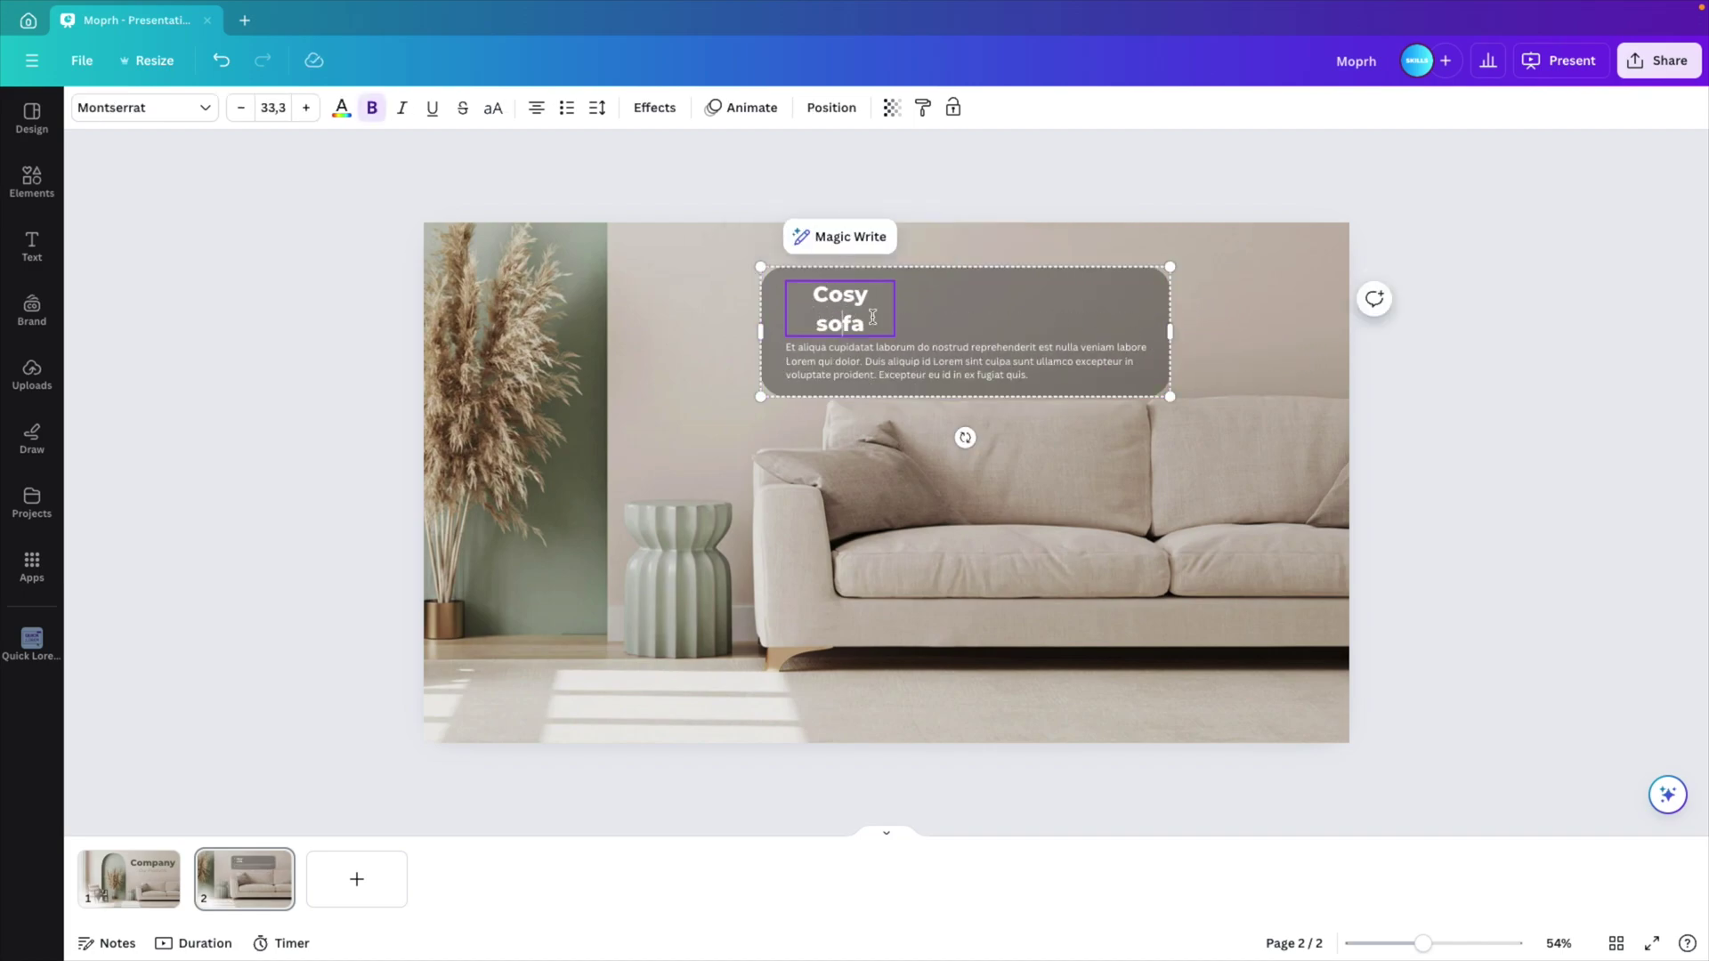
left_click(1002, 326)
left_click(853, 299)
left_click(997, 318, "shift")
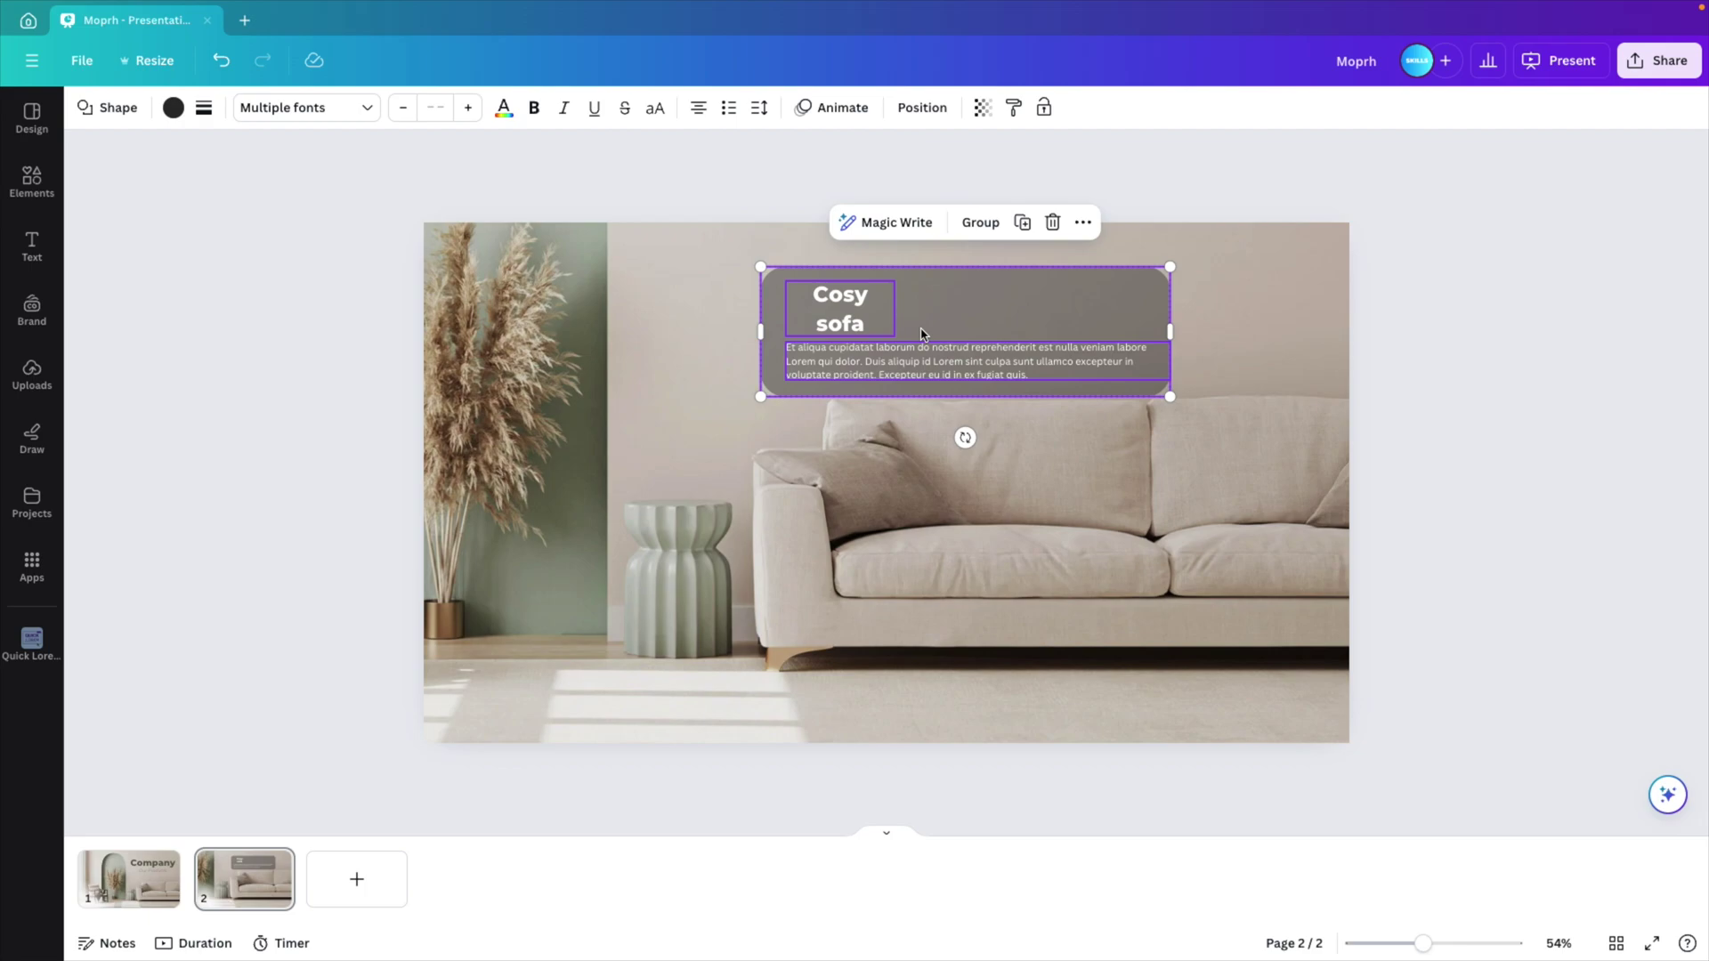
left_click(828, 298)
left_click_drag(897, 308, 1142, 303)
left_click(536, 108)
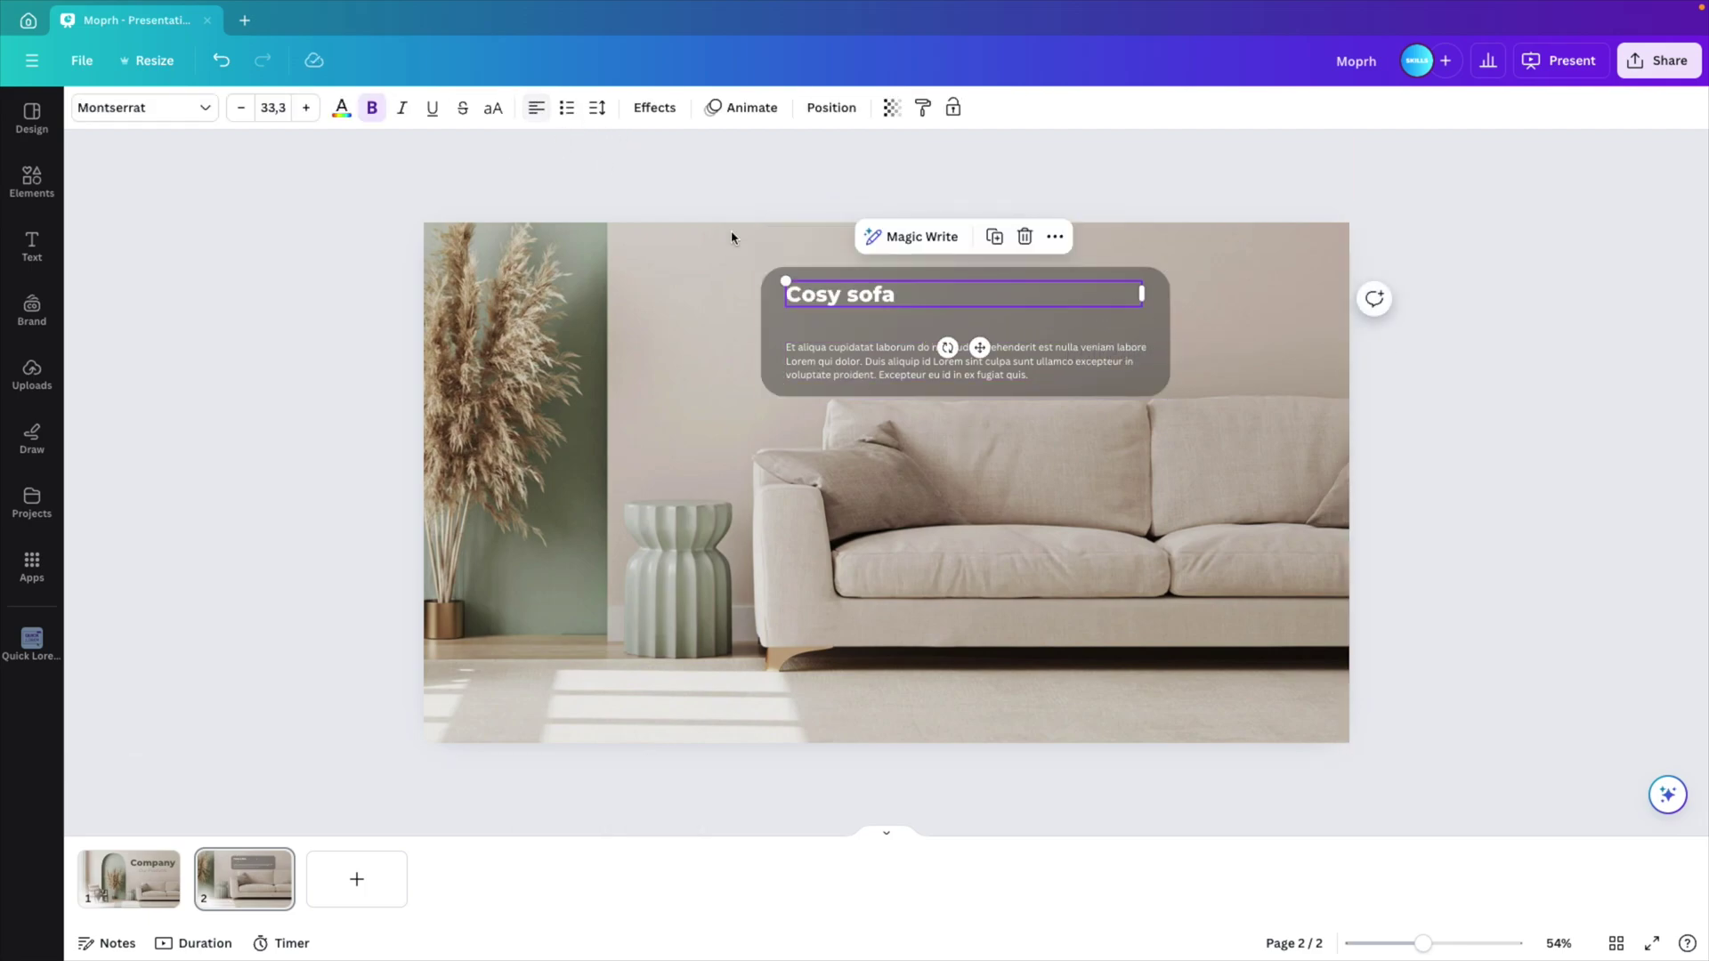
Step: Raise the lorem text, fit the grey shape around it, regroup and lift the card slightly
left_click(839, 370)
left_click_drag(840, 369, 840, 355)
left_click(862, 386)
left_click_drag(965, 396, 965, 381)
left_click_drag(962, 267, 960, 276)
left_click(817, 206)
left_click_drag(763, 179, 1175, 385)
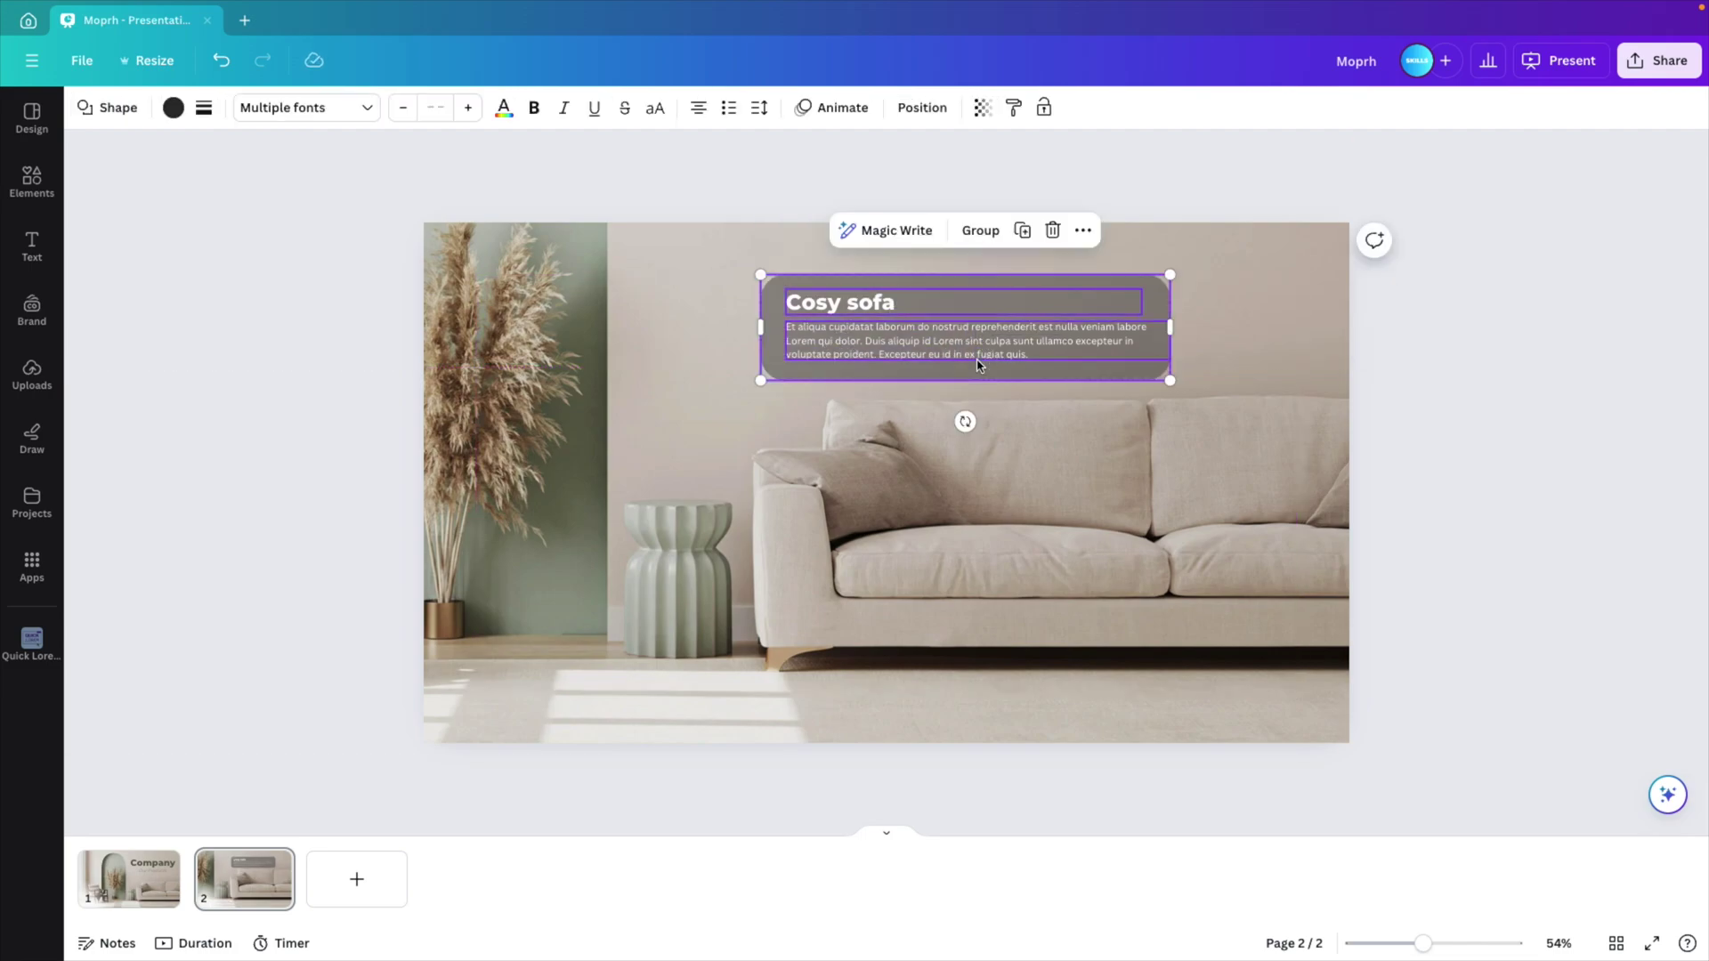
left_click(980, 230)
mouse_move(1169, 321)
left_mouse_down()
mouse_move(958, 320)
mouse_move(1160, 317)
left_mouse_up()
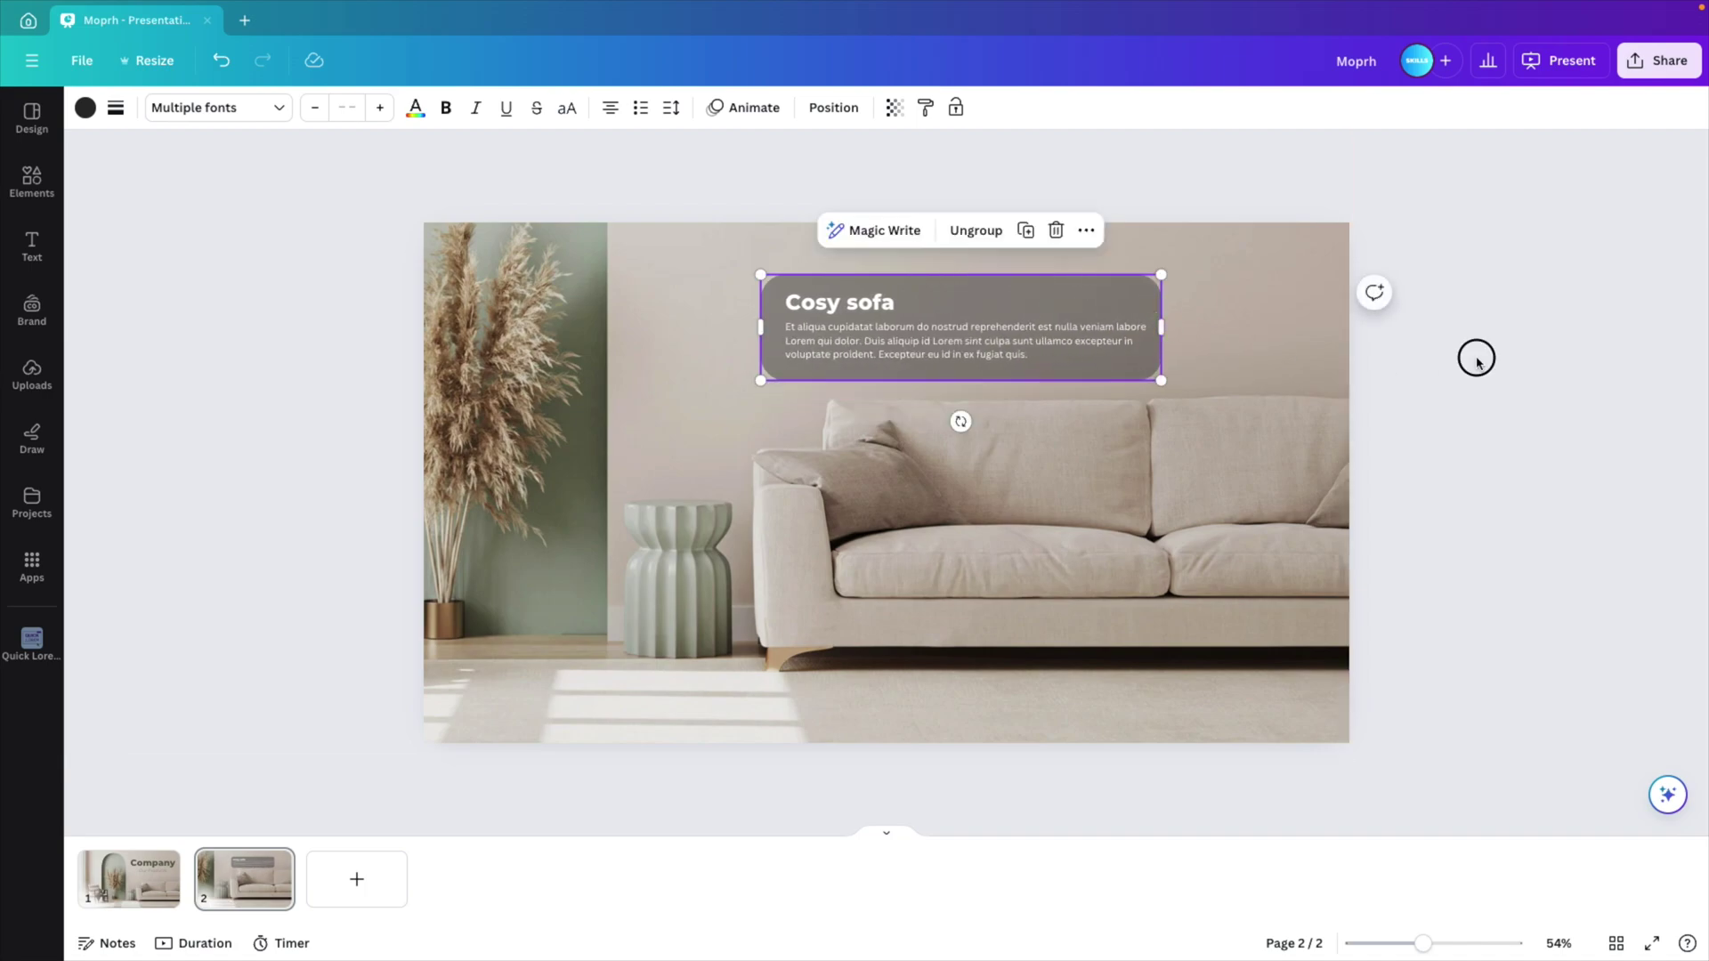
left_click_drag(958, 301, 956, 289)
left_click(1411, 462)
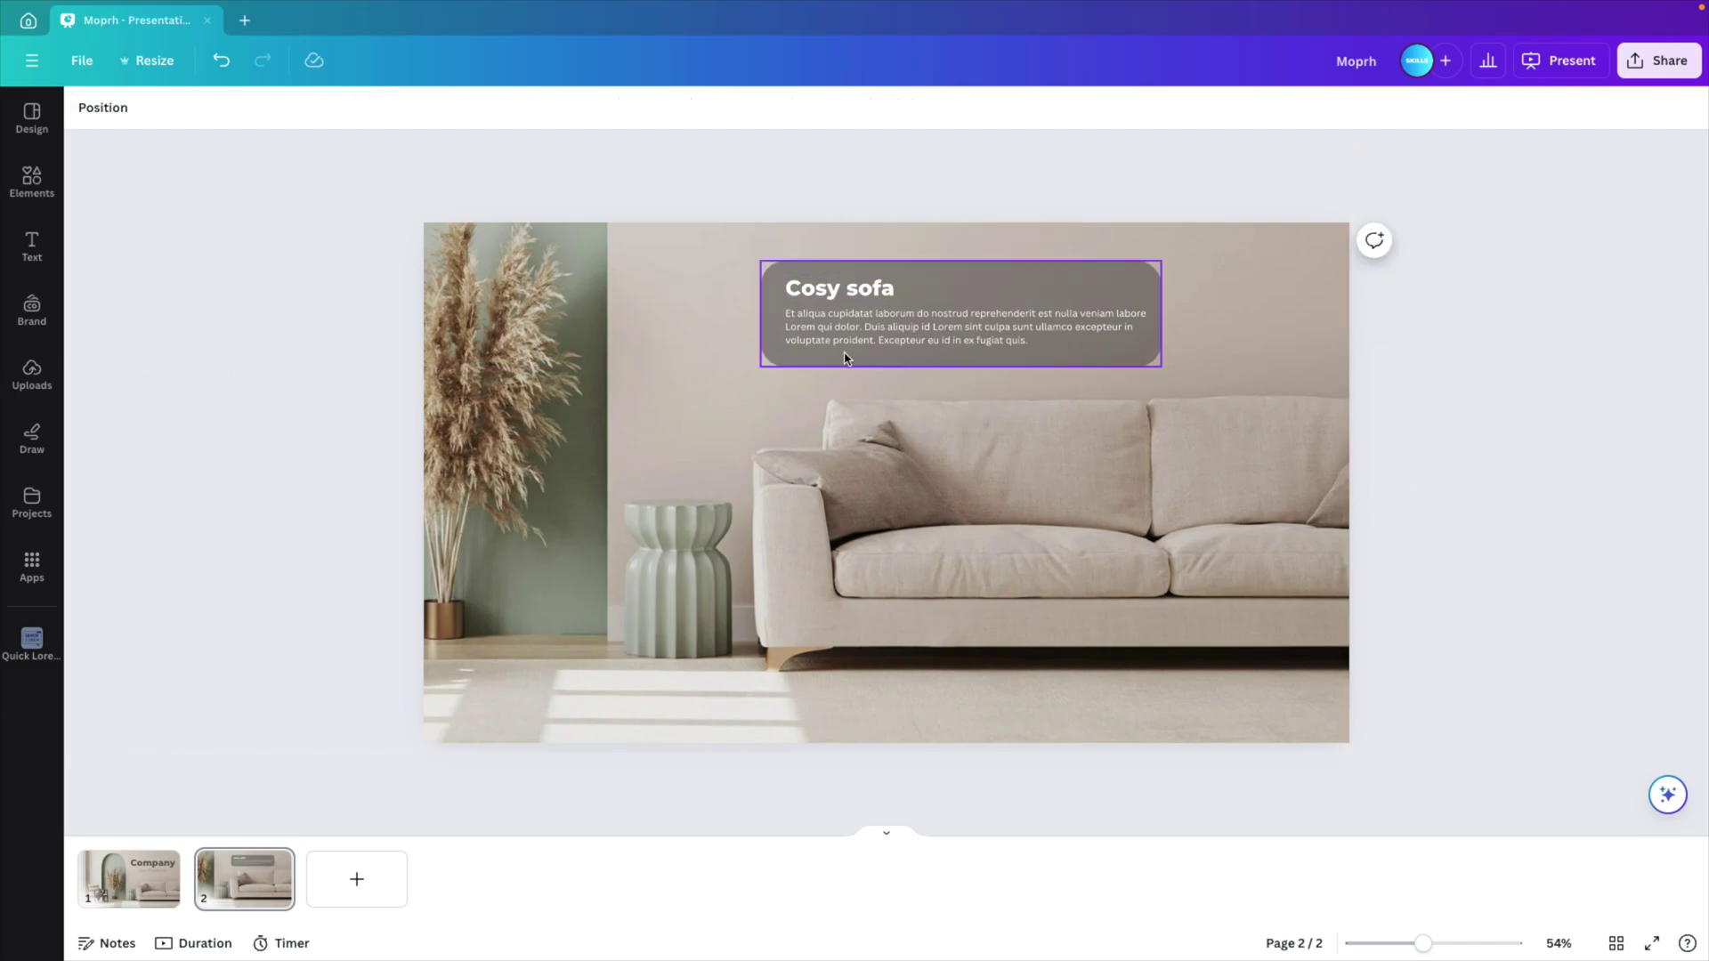
Step: Search the elements for 'line' and add a plain line to the slide
left_click(25, 189)
left_click(107, 118)
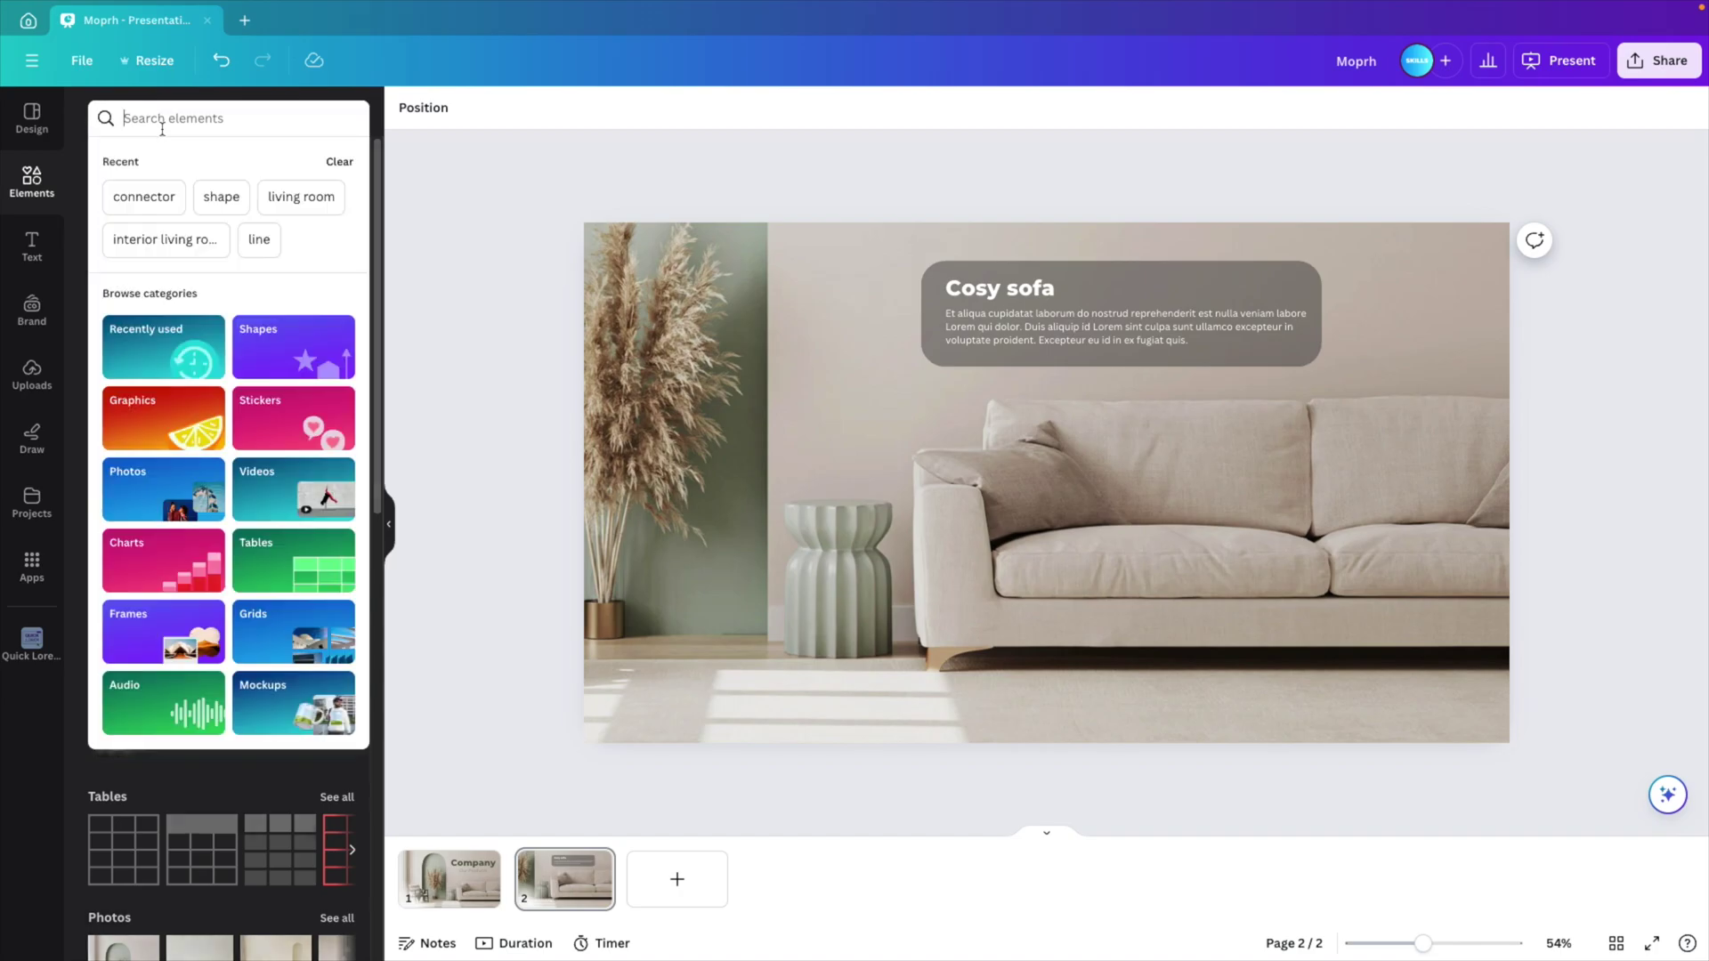
type("line")
key("Return")
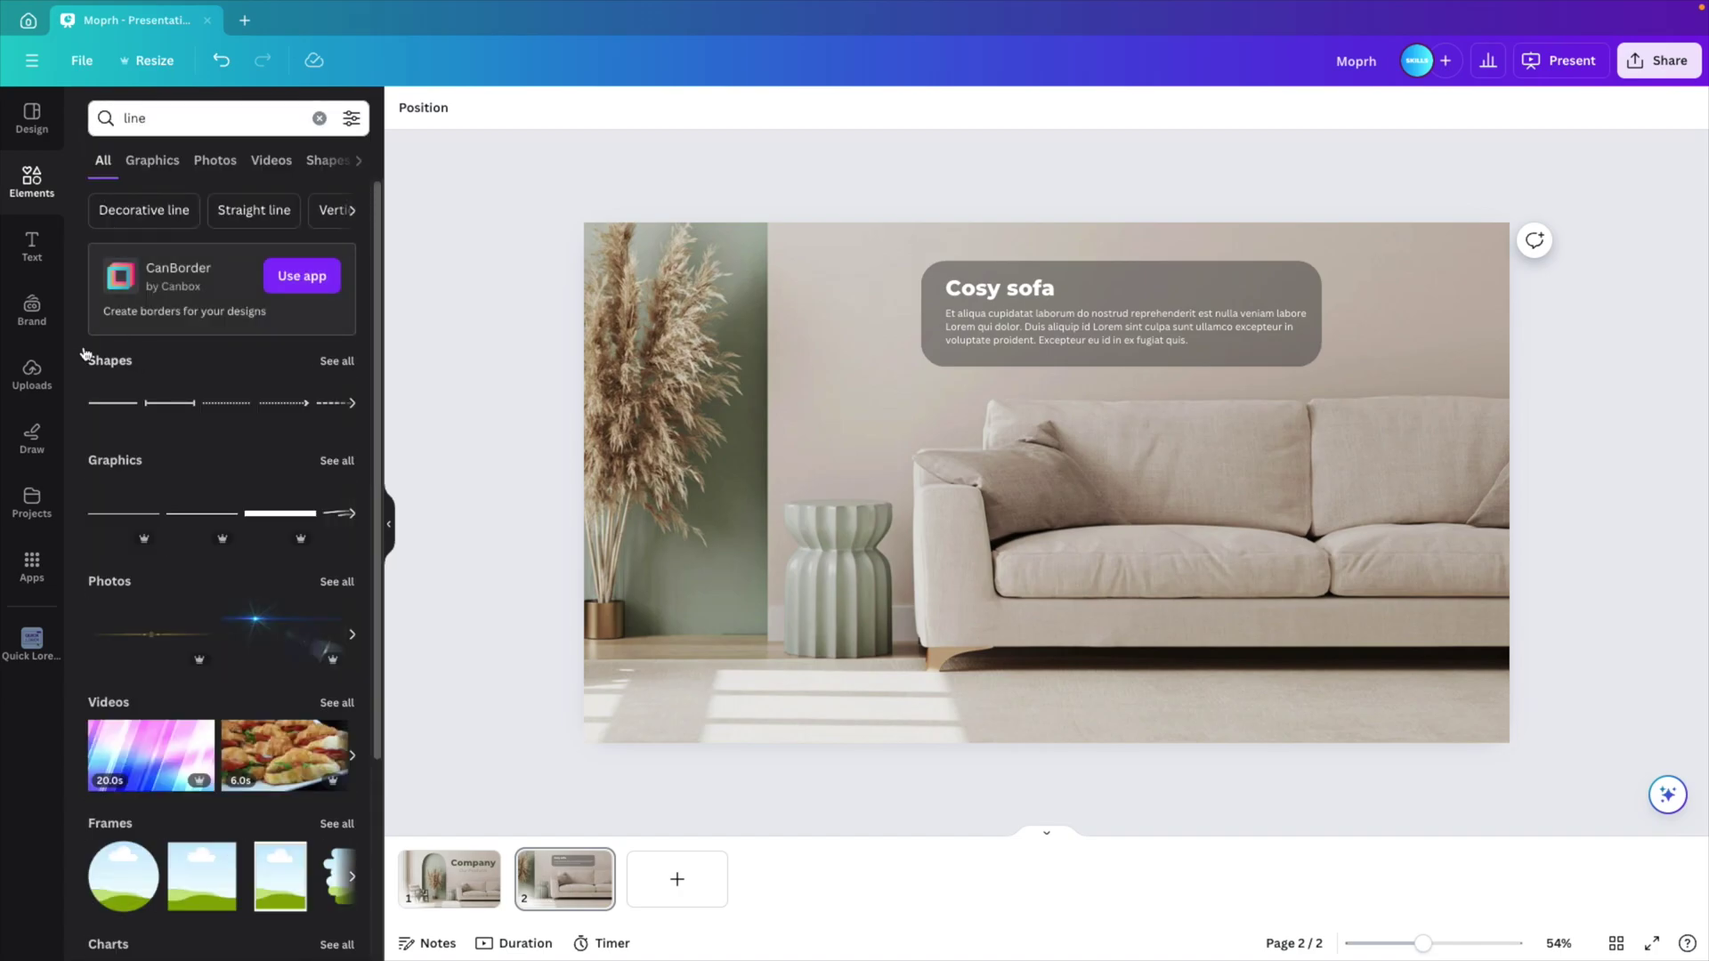
left_click(330, 363)
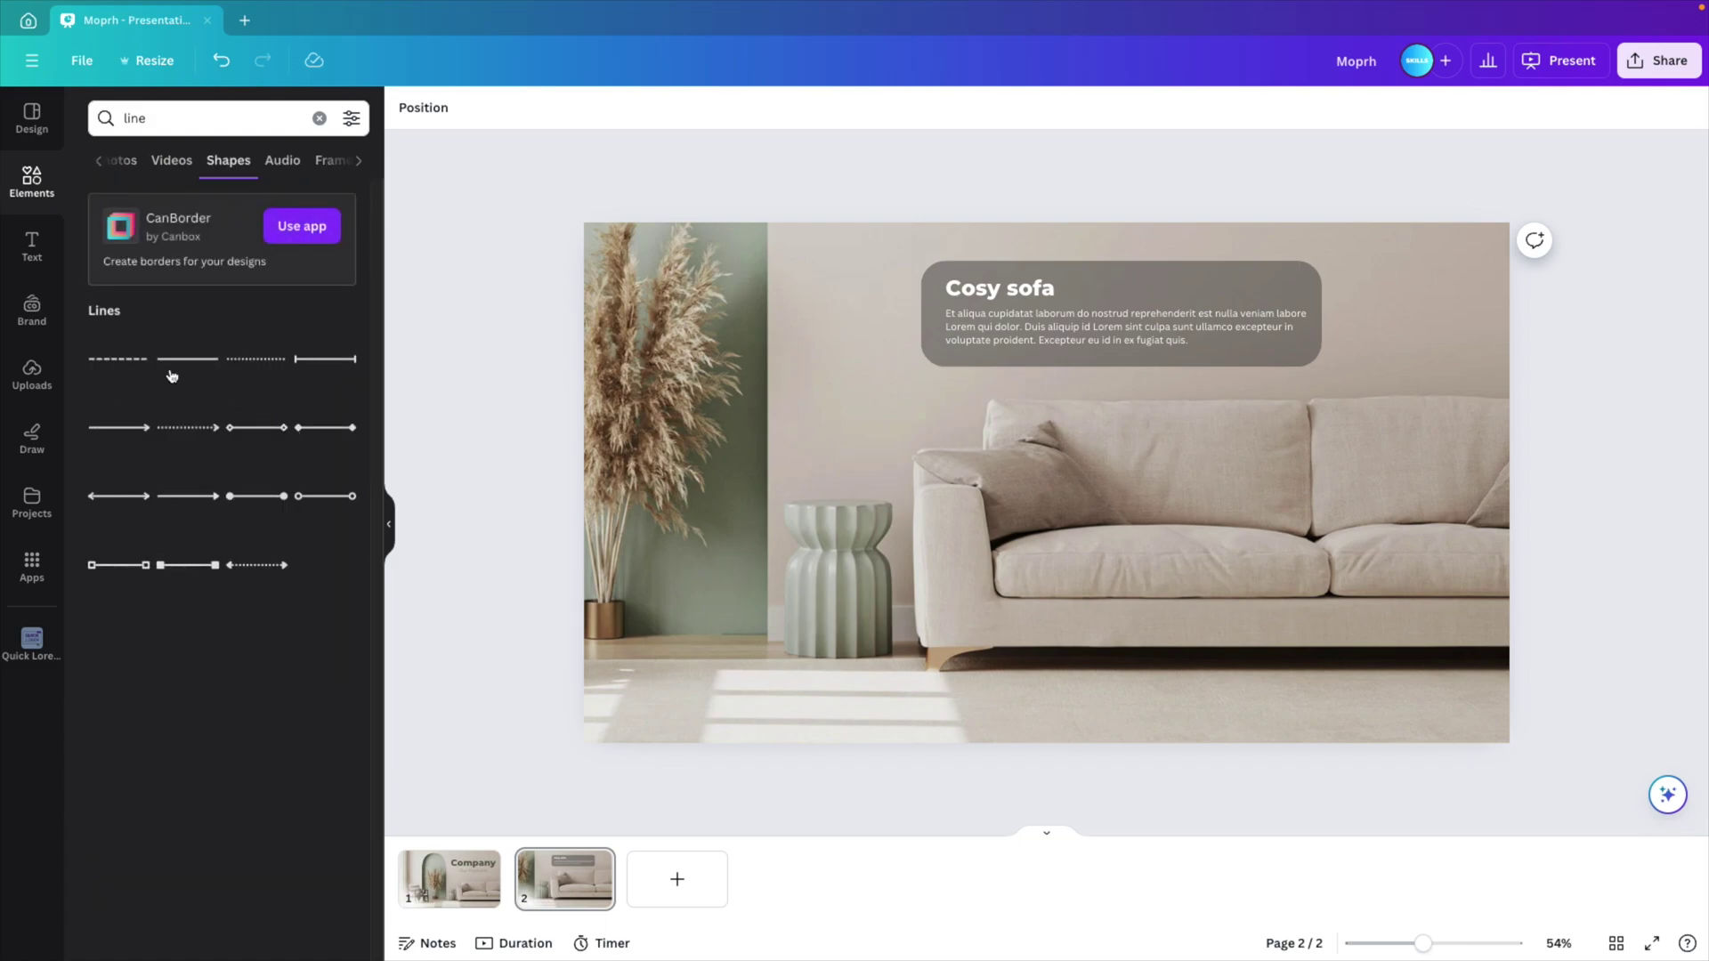
left_click(257, 497)
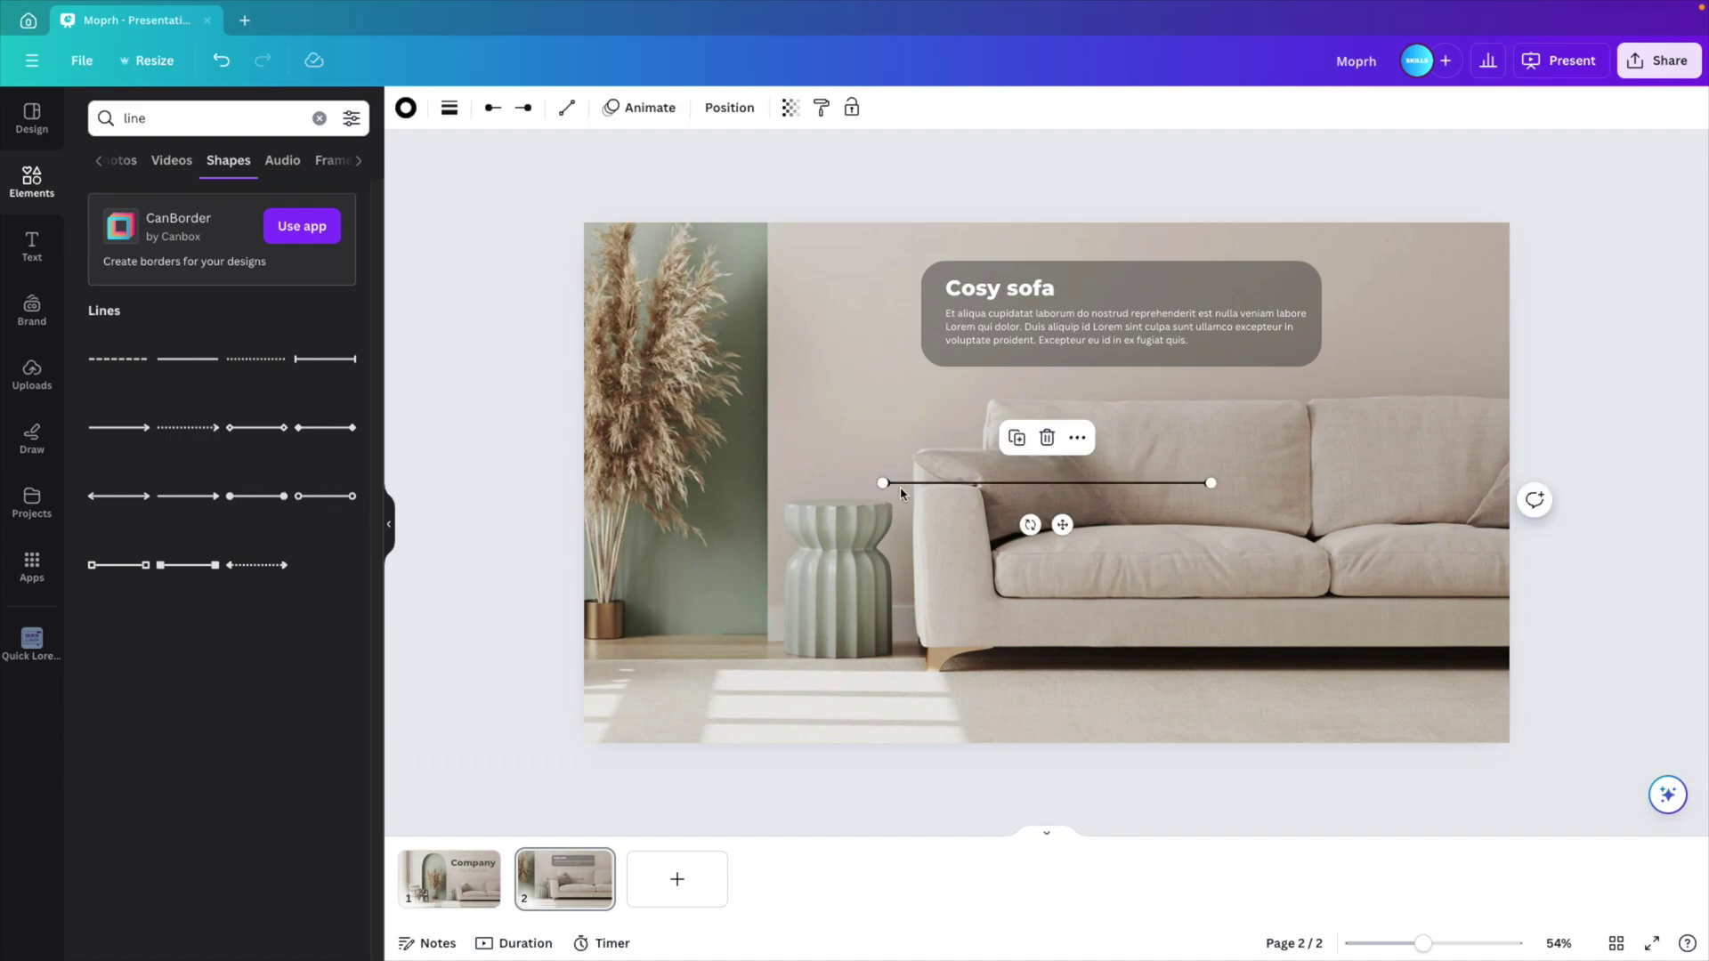
Step: Position the line so it runs from the Cosy sofa card down onto the sofa
left_click_drag(881, 483, 1183, 623)
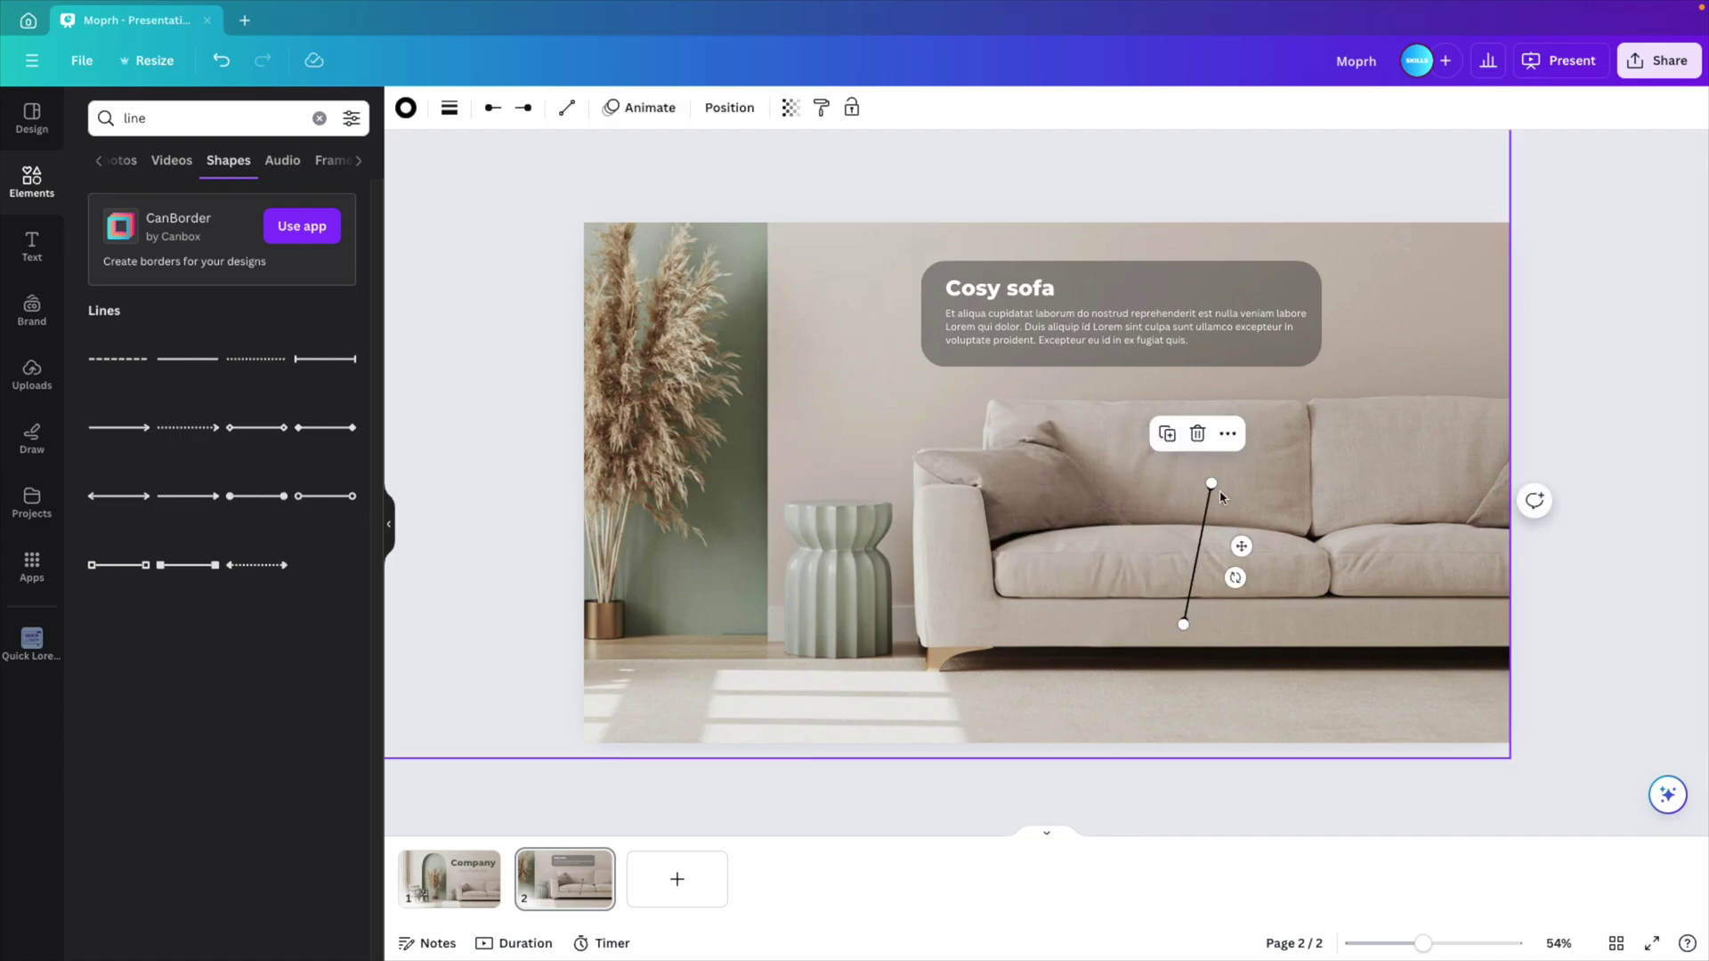
mouse_move(1210, 484)
left_mouse_down()
mouse_move(946, 503)
mouse_move(1240, 484)
left_mouse_up()
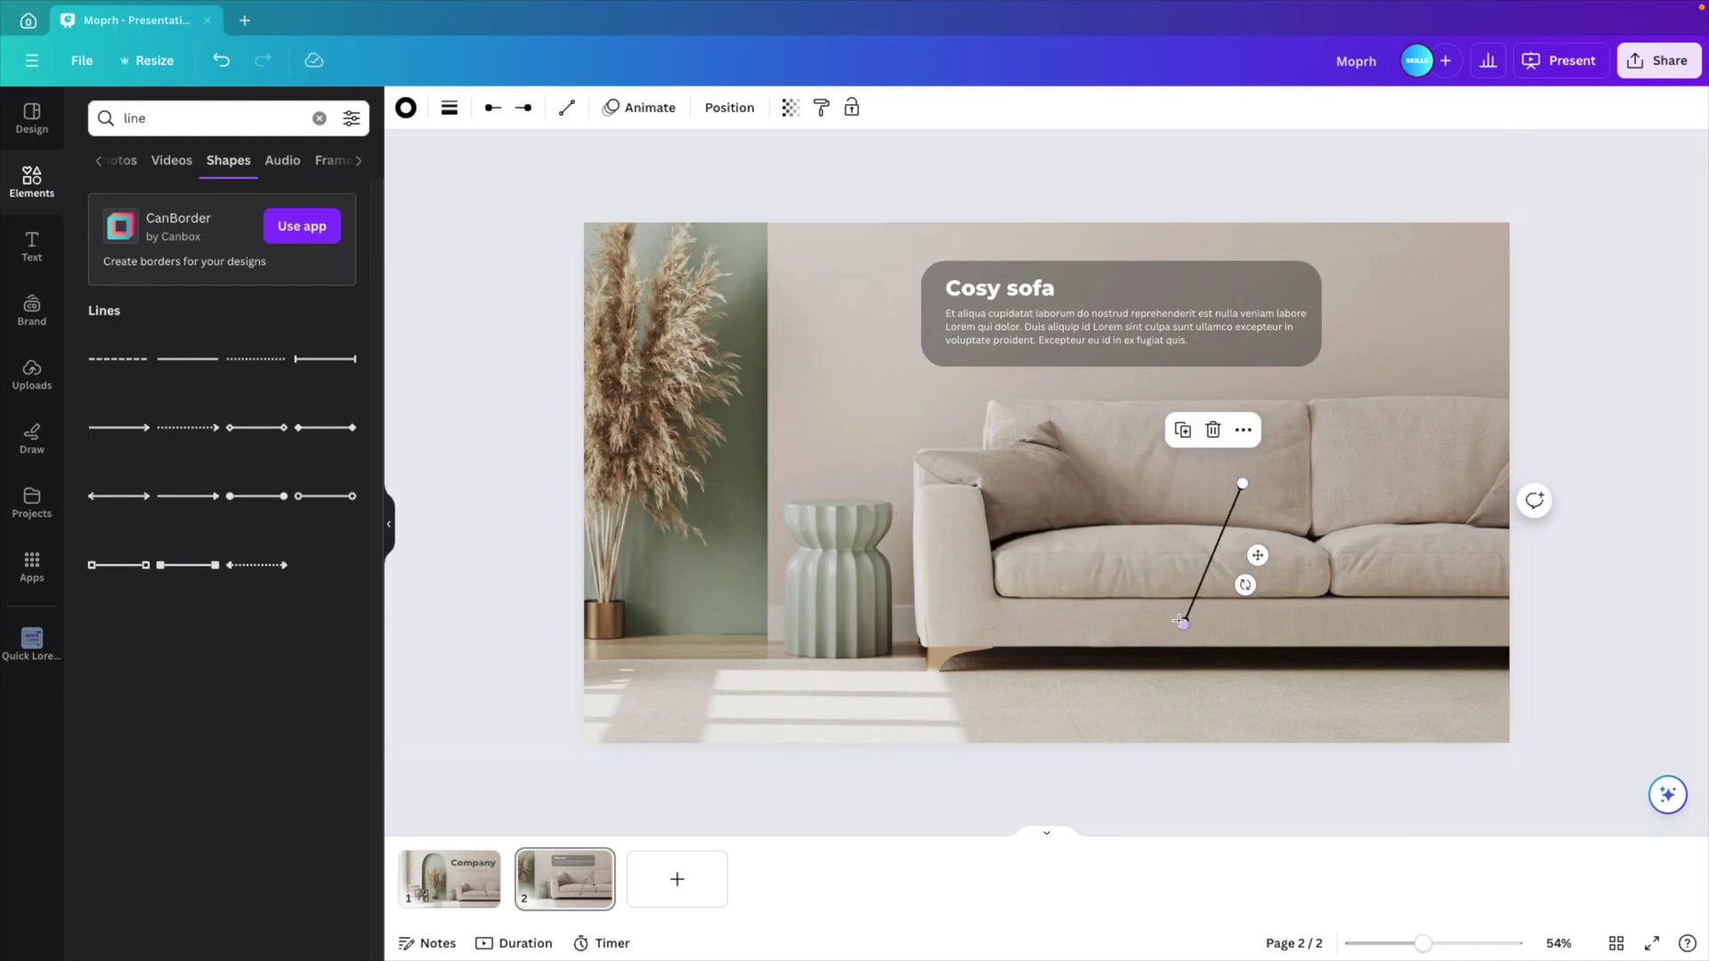
left_click_drag(1183, 622, 1122, 368)
left_click_drag(1240, 480, 1198, 468)
Step: Adjust the connector line's transparency value
left_click(791, 108)
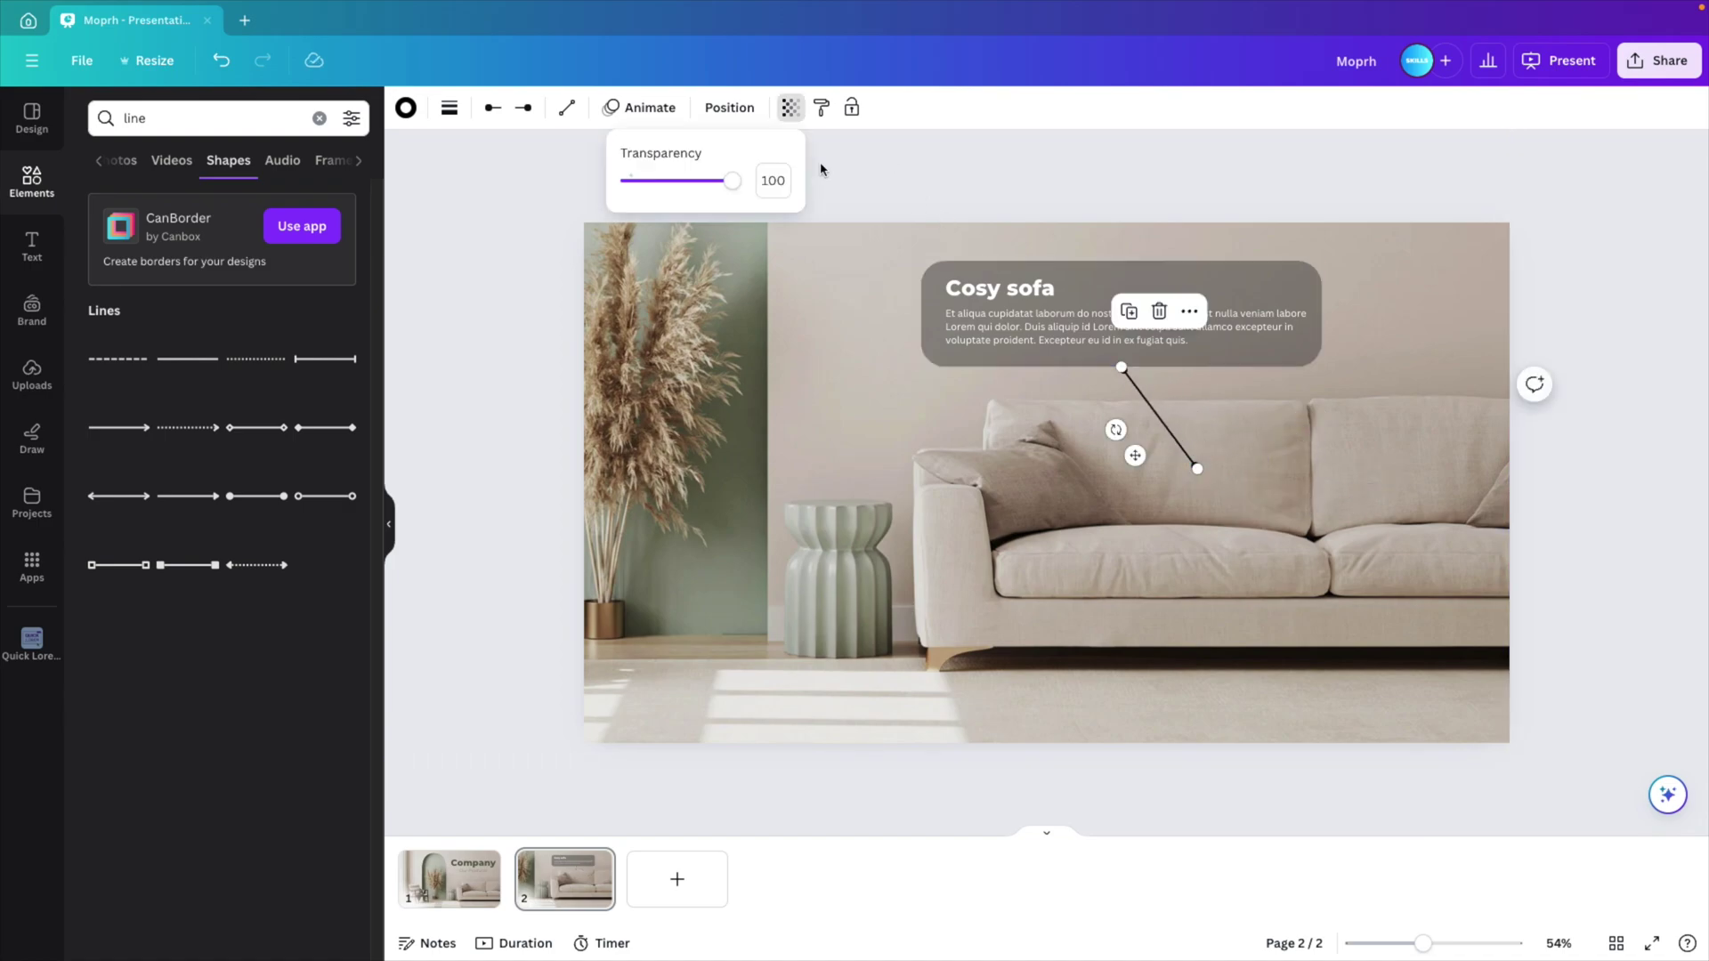
left_click(761, 181)
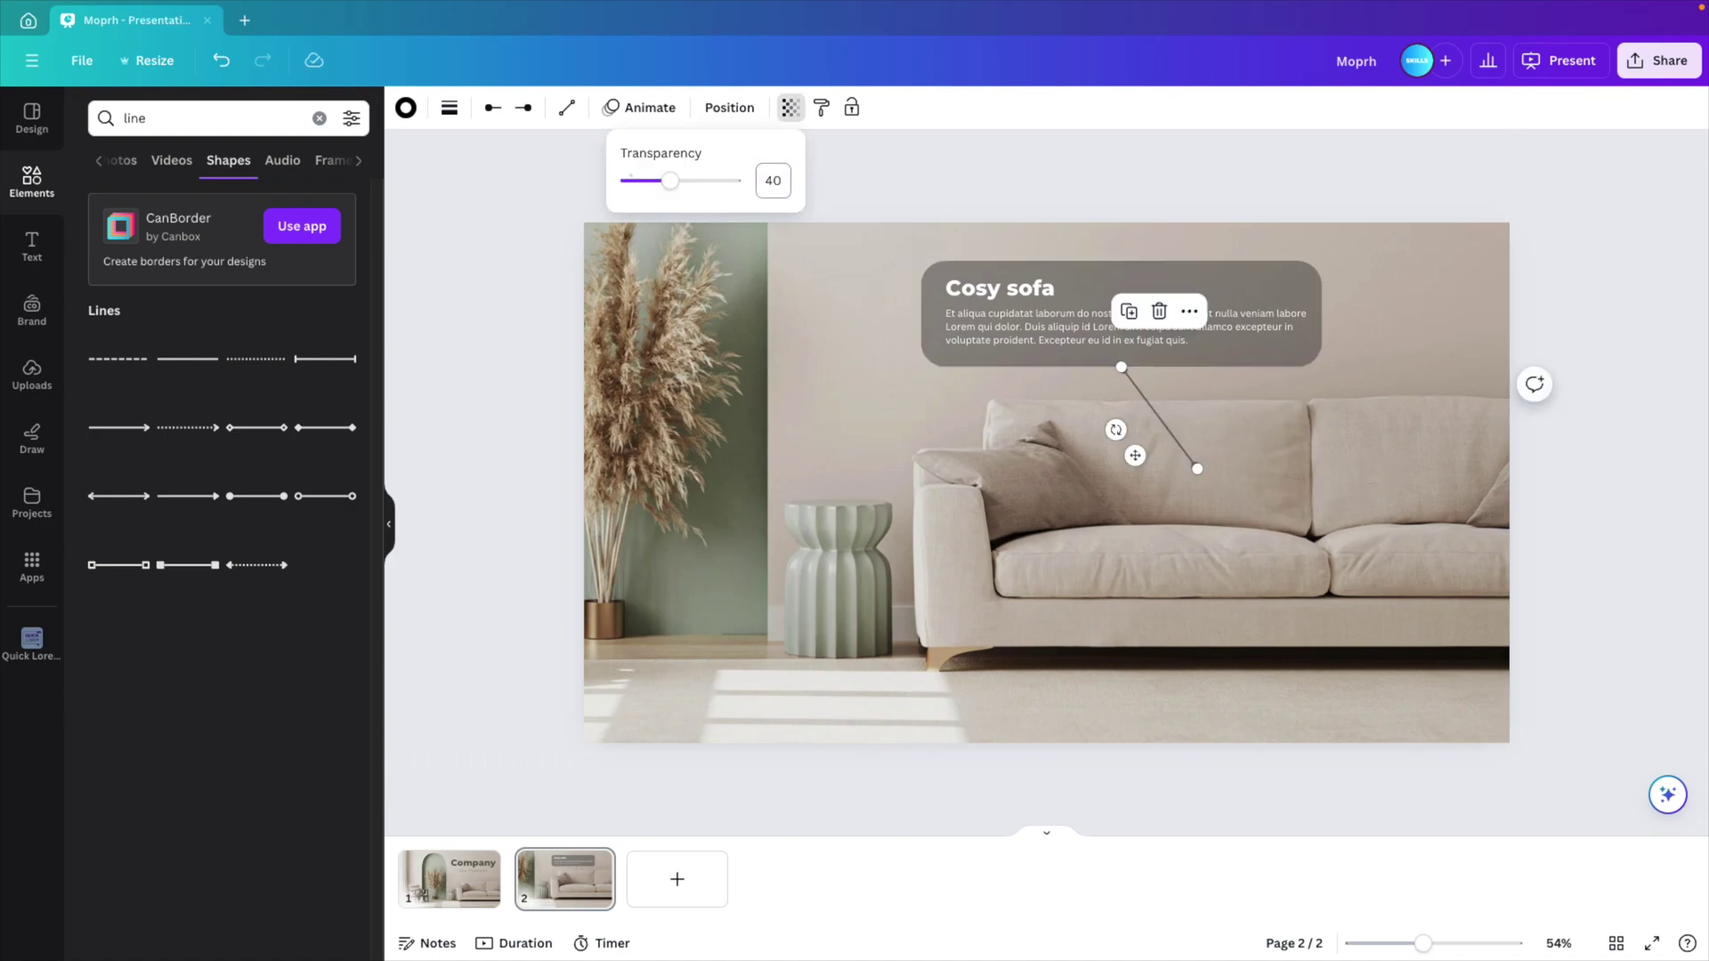
left_click(1404, 179)
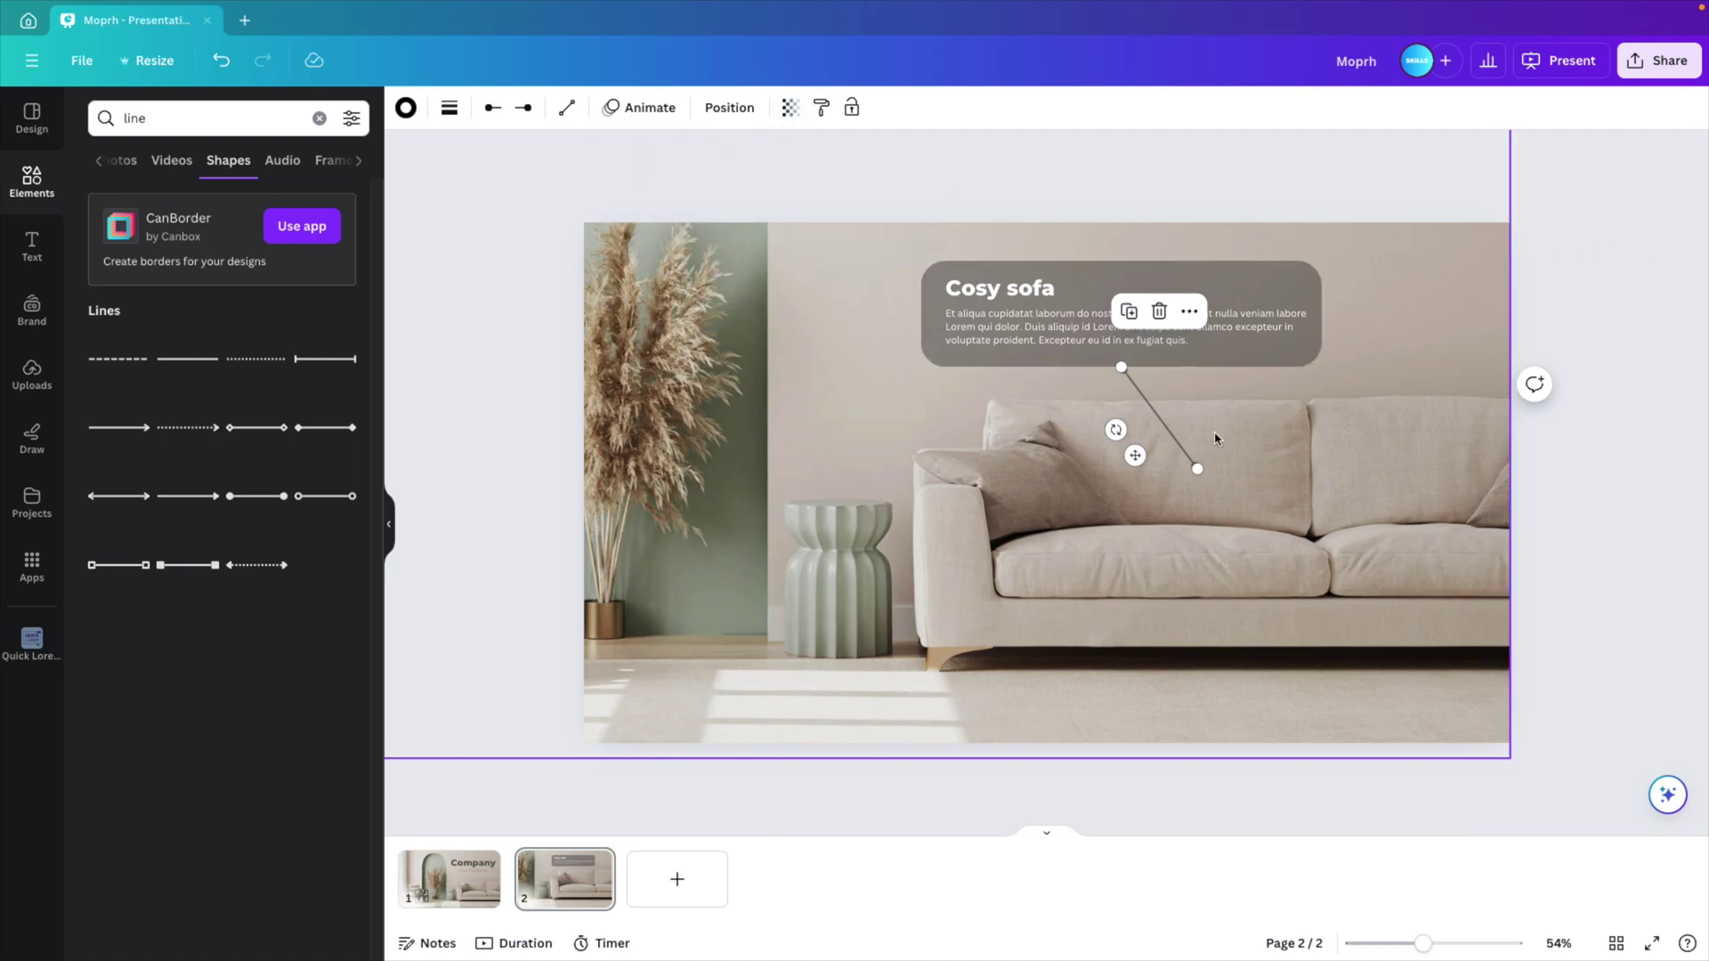
left_click(1585, 534)
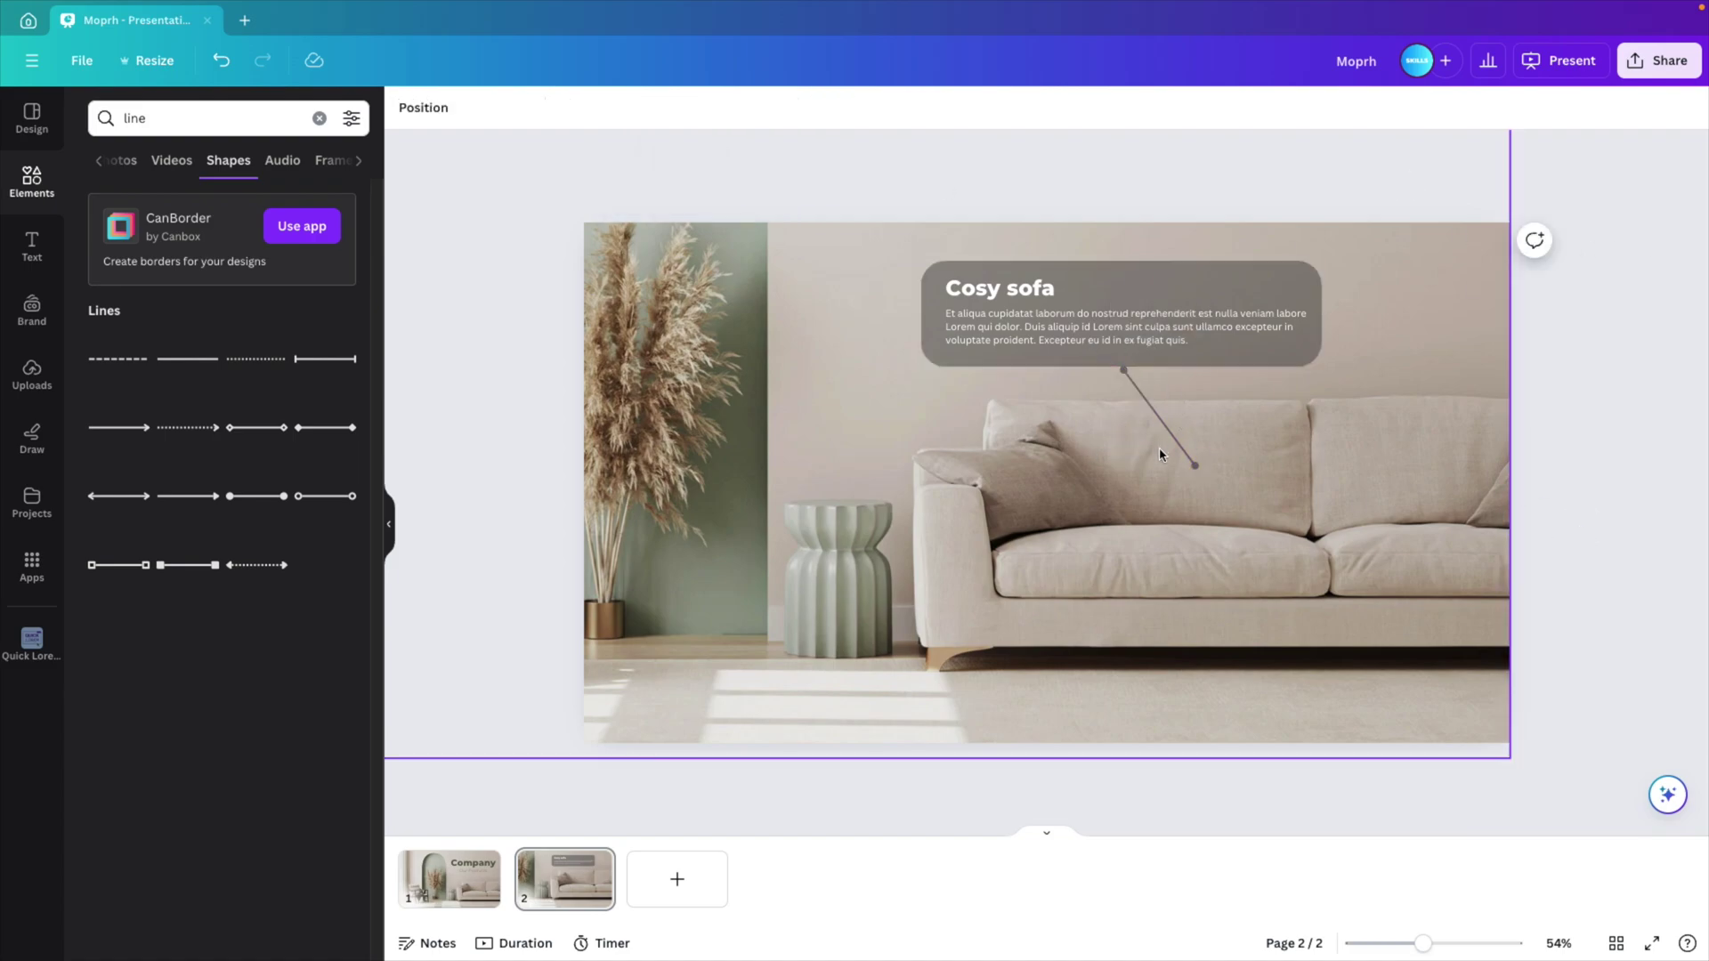
Step: Set the connector's line type to Elbowed, after briefly trying curved and straight
left_click(1183, 458)
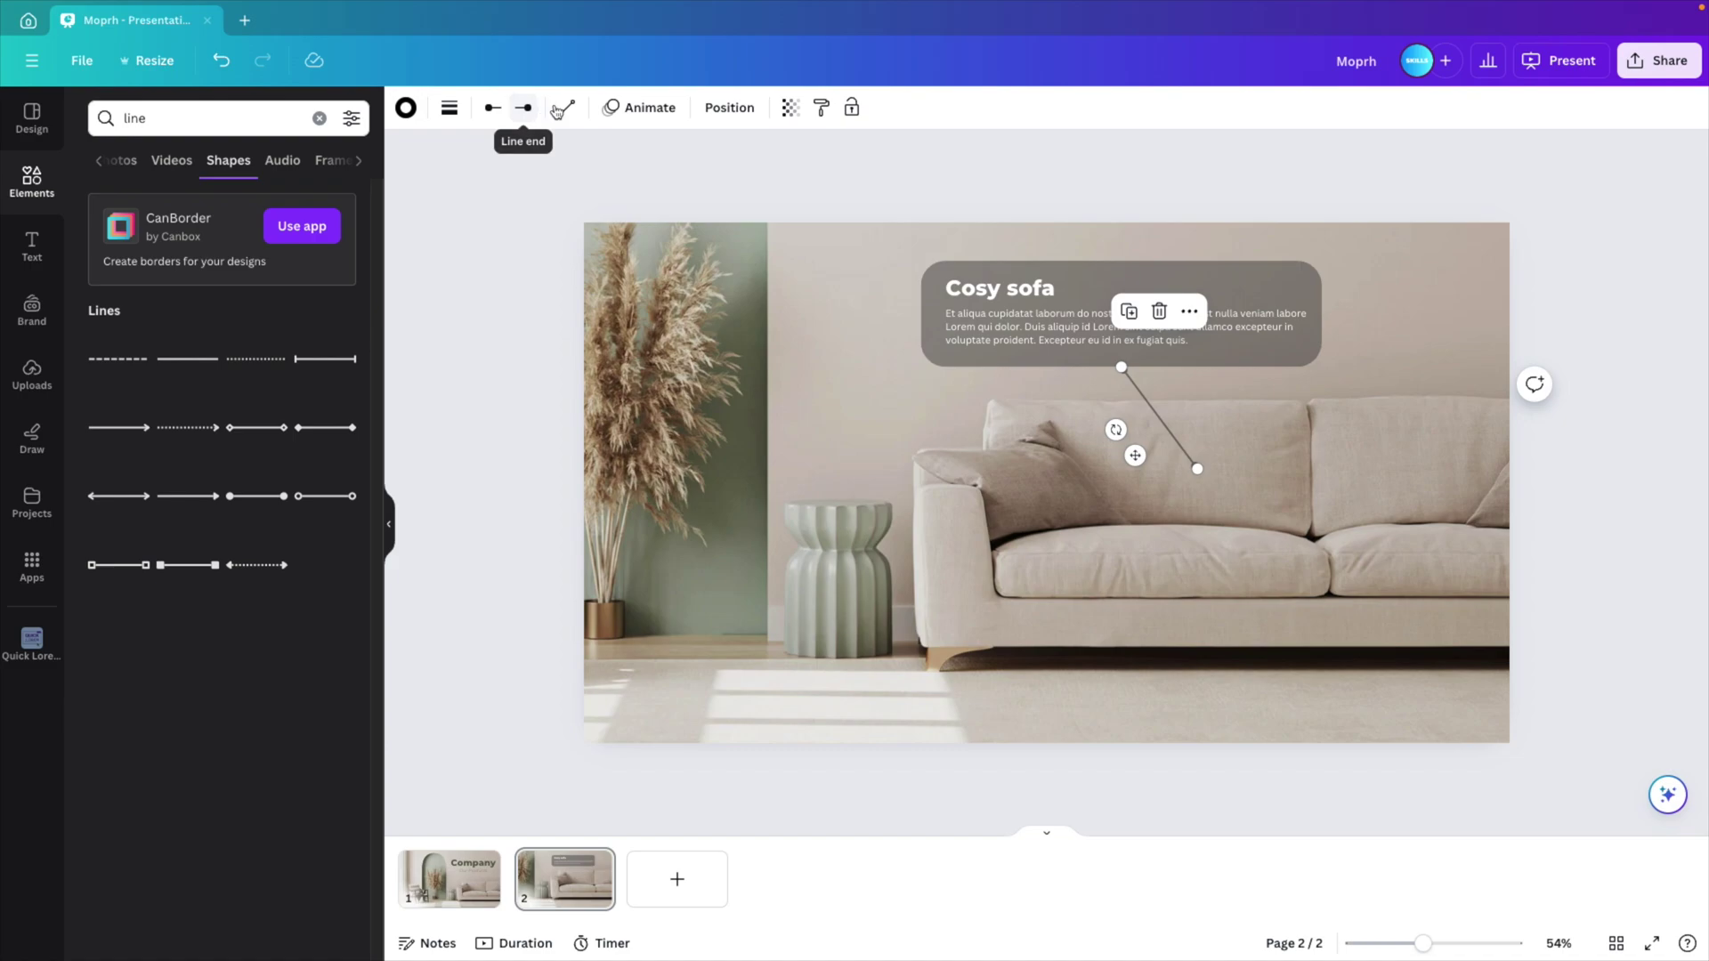
left_click(563, 107)
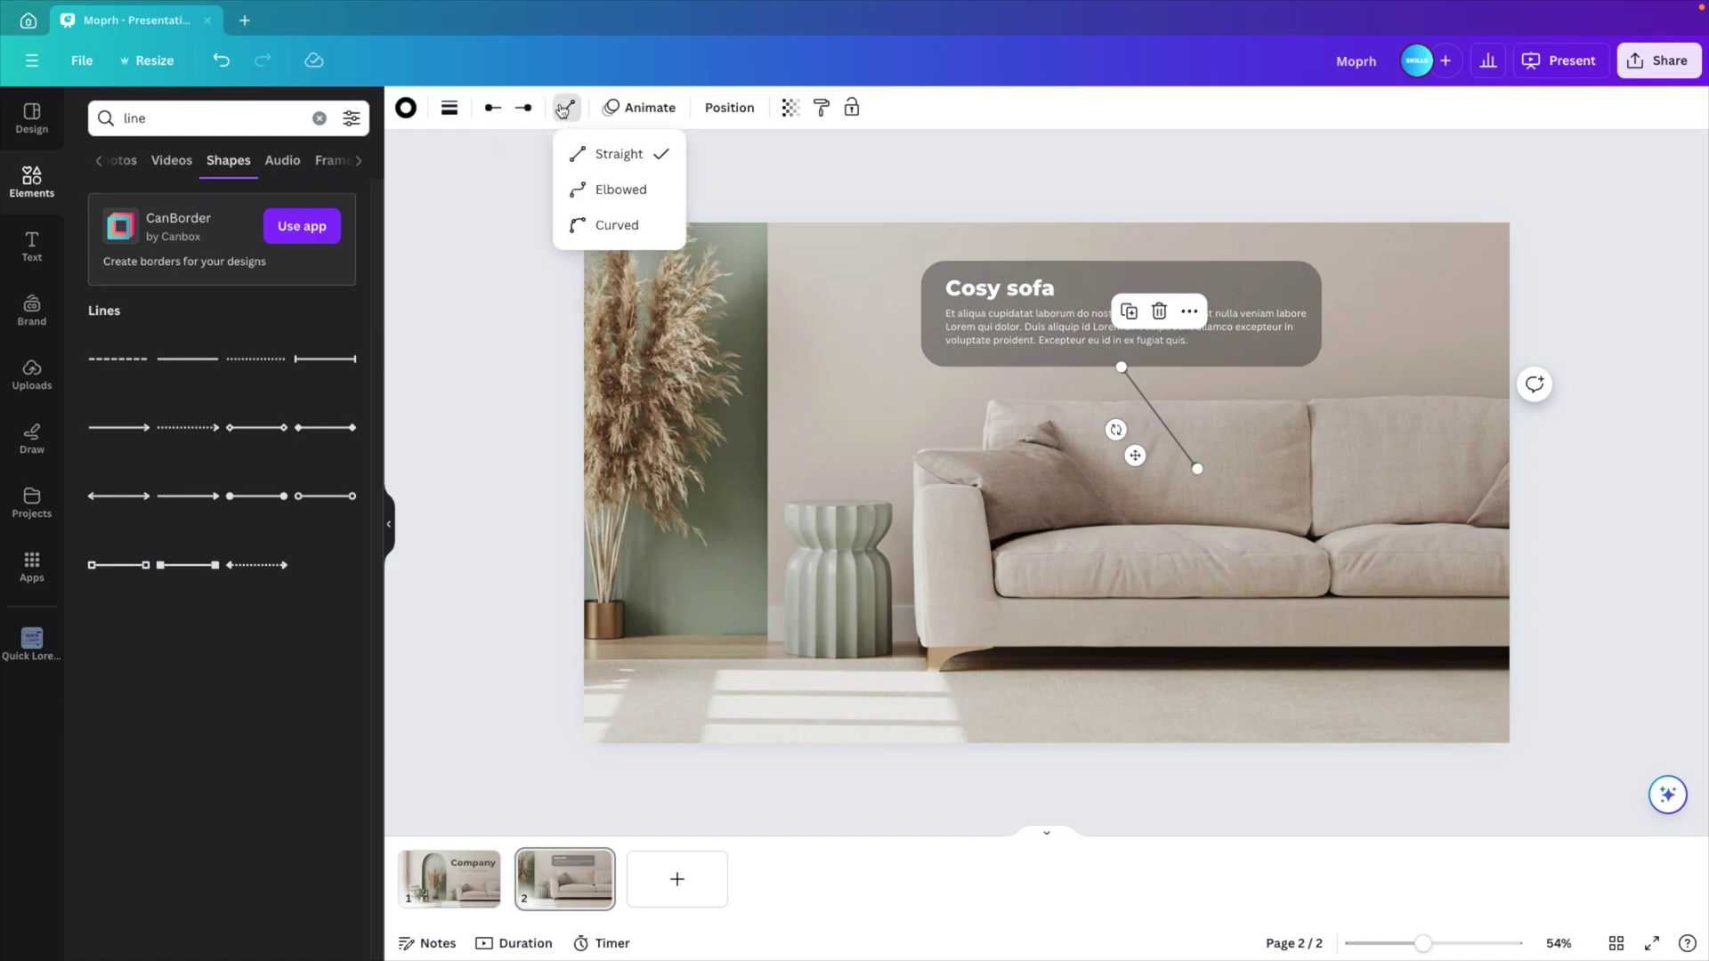
left_click(594, 194)
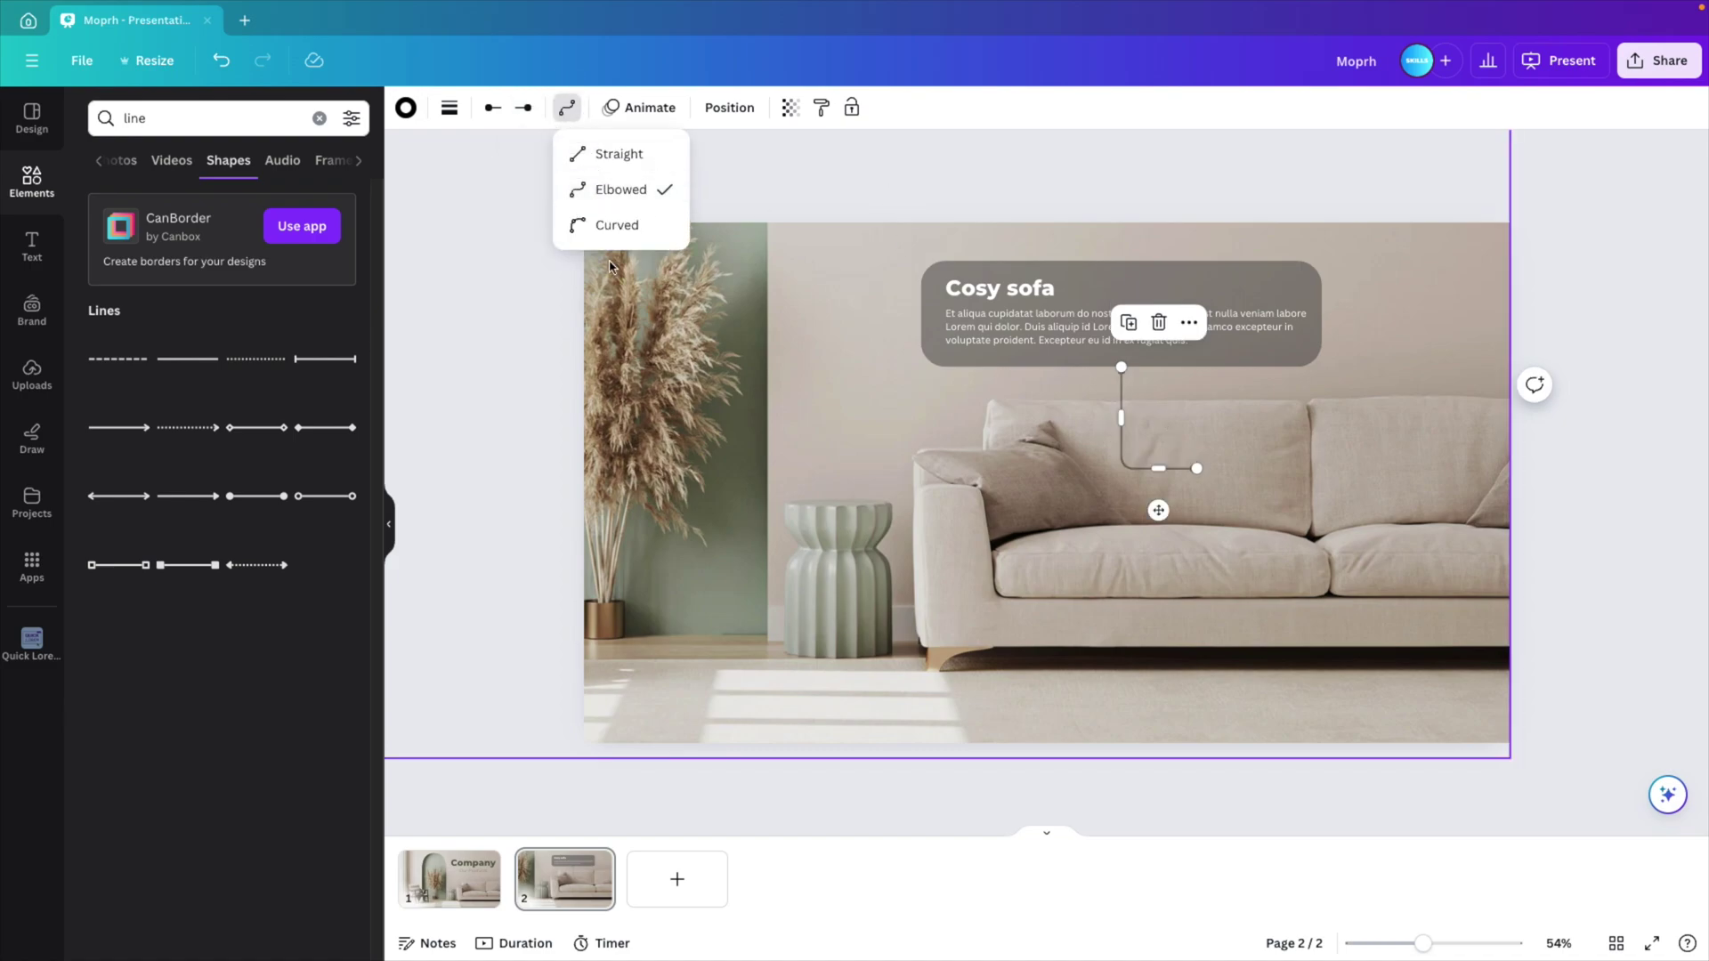
left_click(612, 226)
left_click(612, 190)
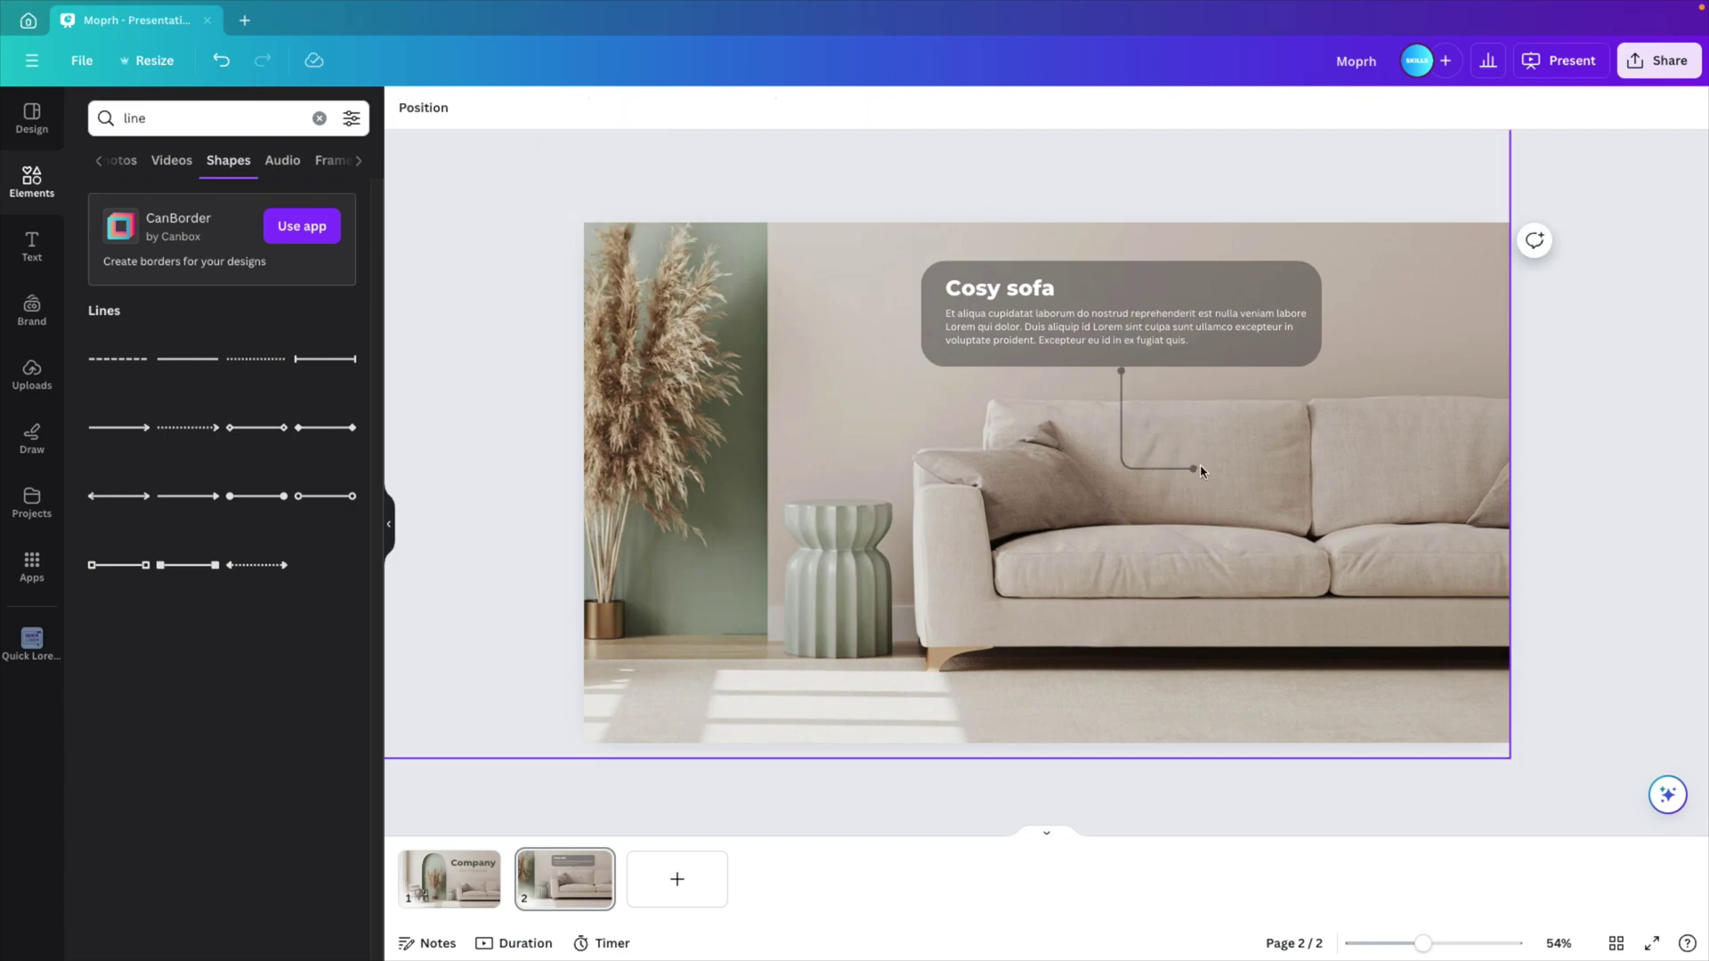
left_click(570, 111)
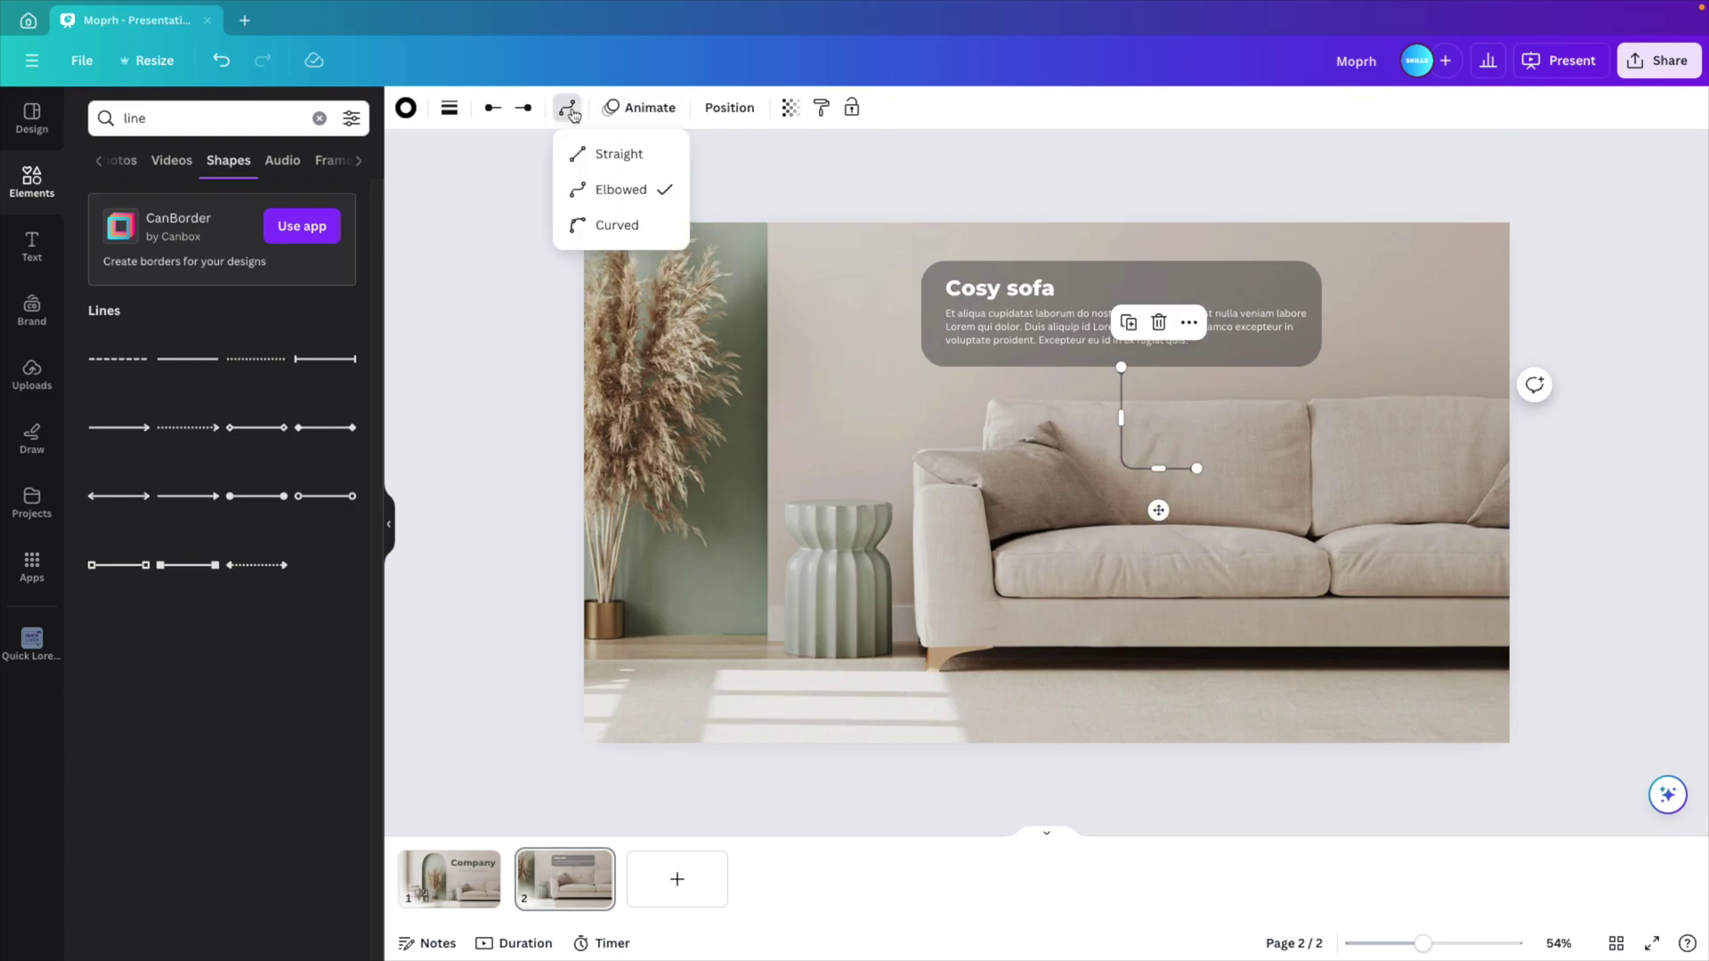
left_click(610, 157)
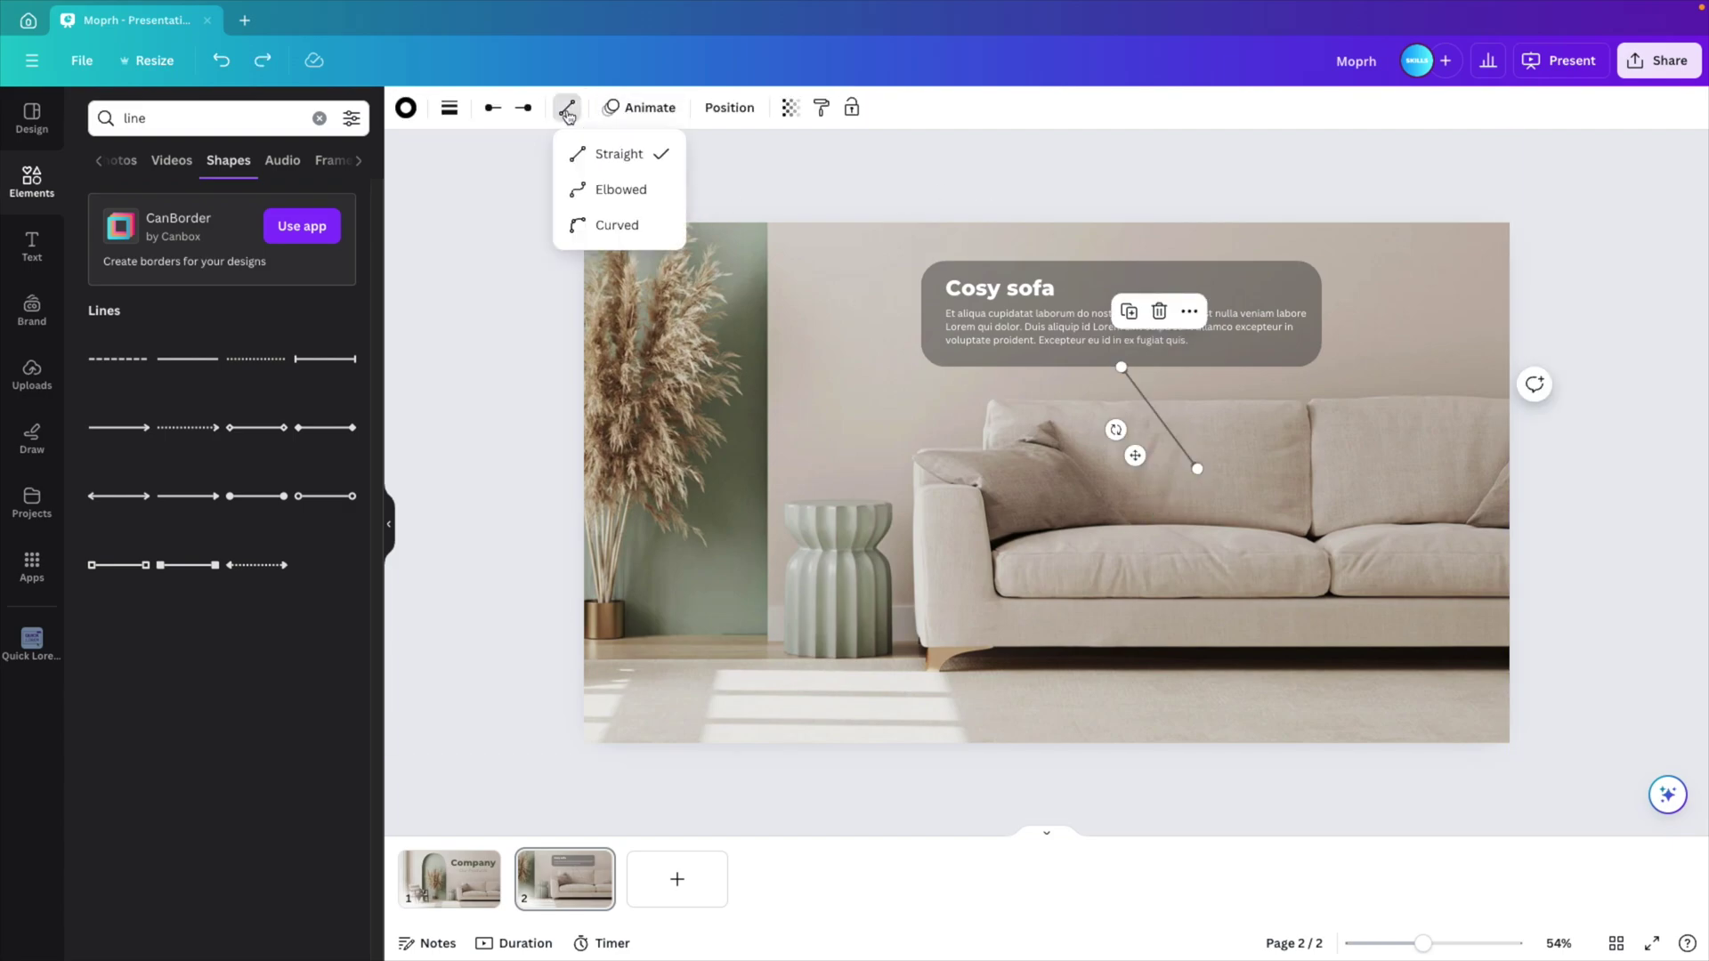
left_click(604, 192)
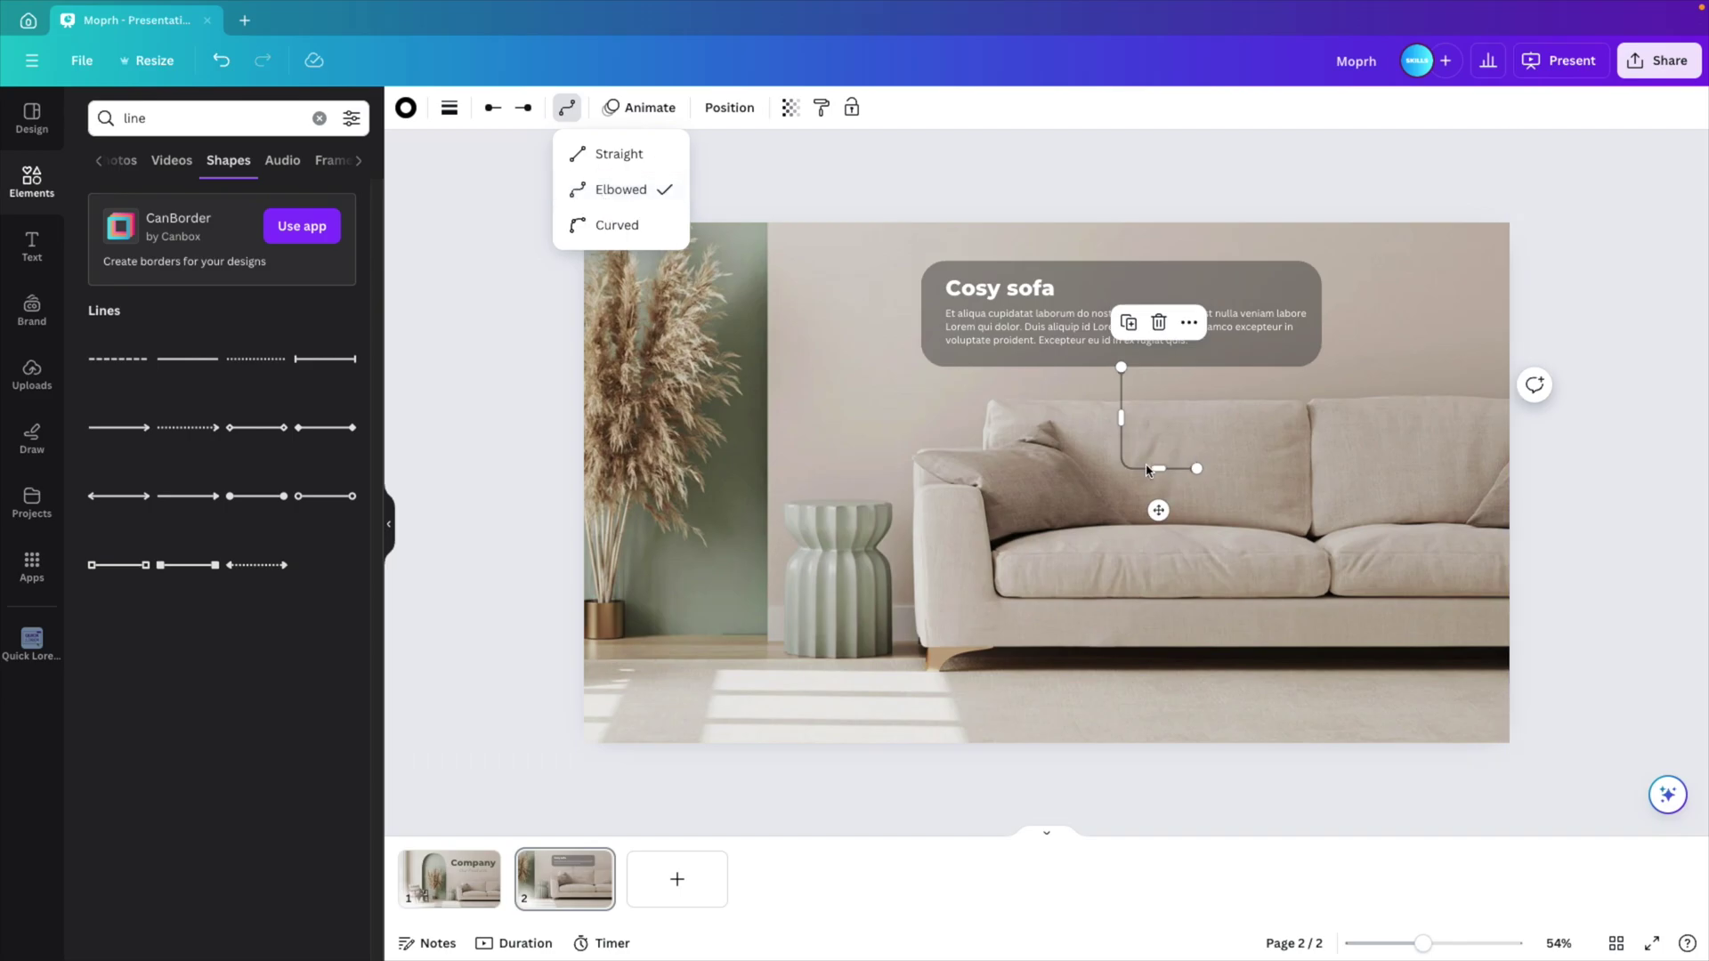
Step: Undo an accidental raise of the elbow's middle segment and collapse the side panel
left_click_drag(1158, 469, 1160, 407)
key("ctrl+z")
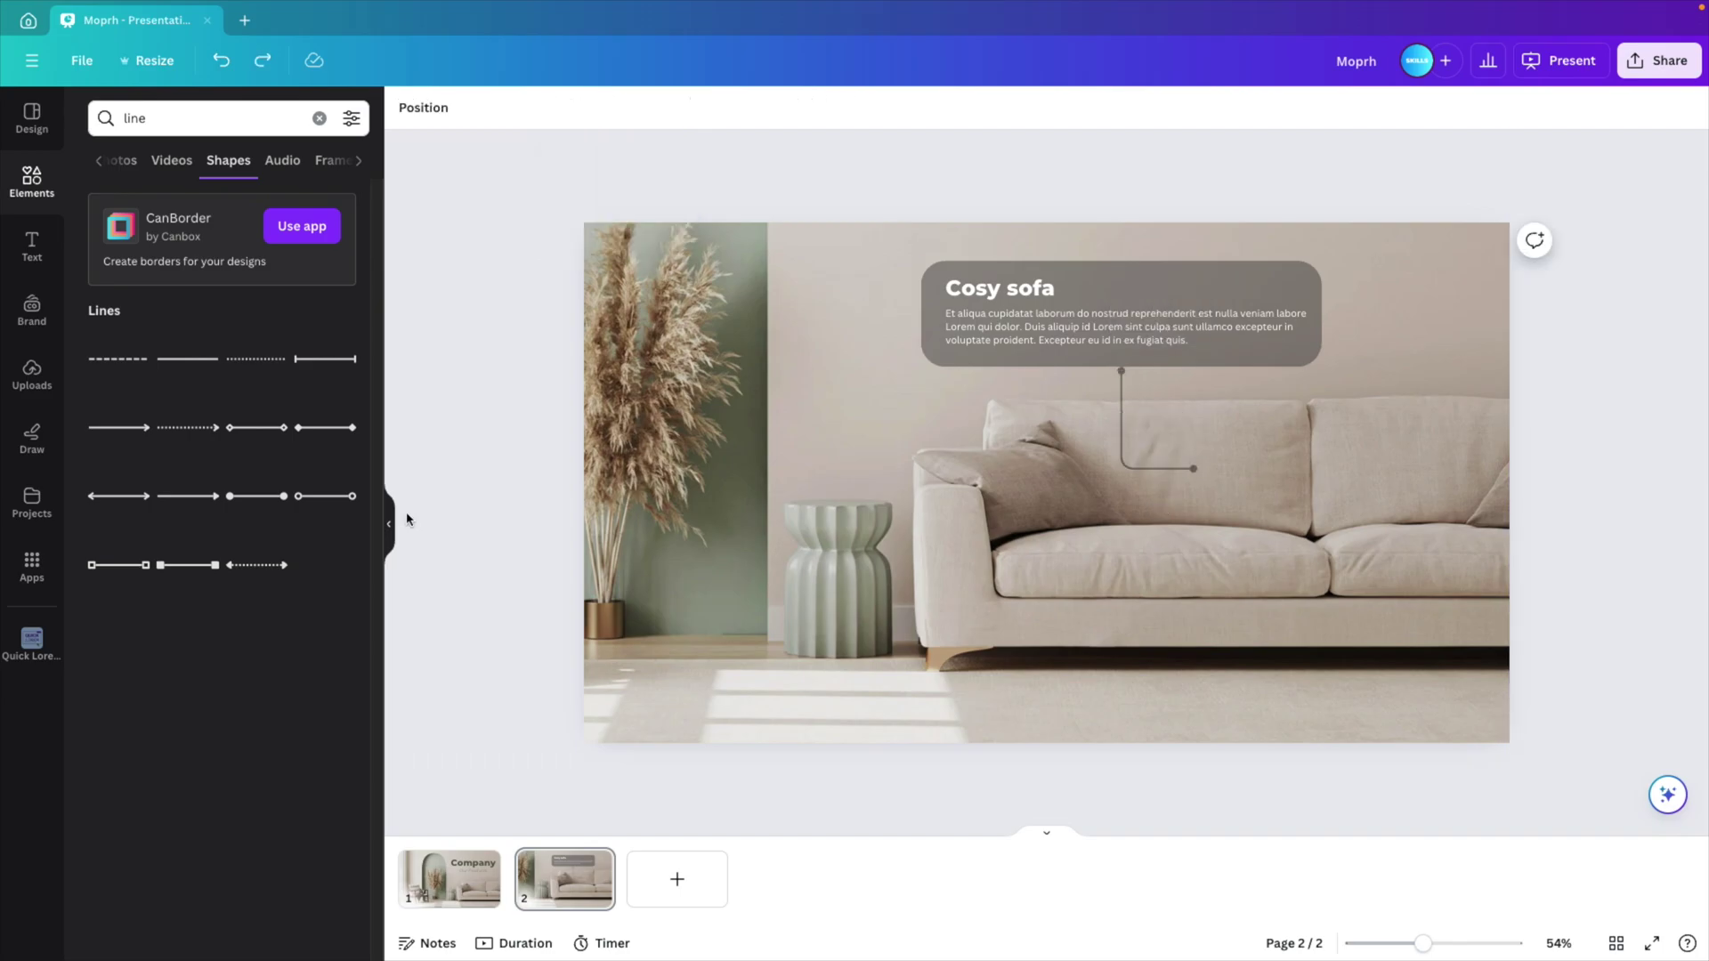
left_click(390, 524)
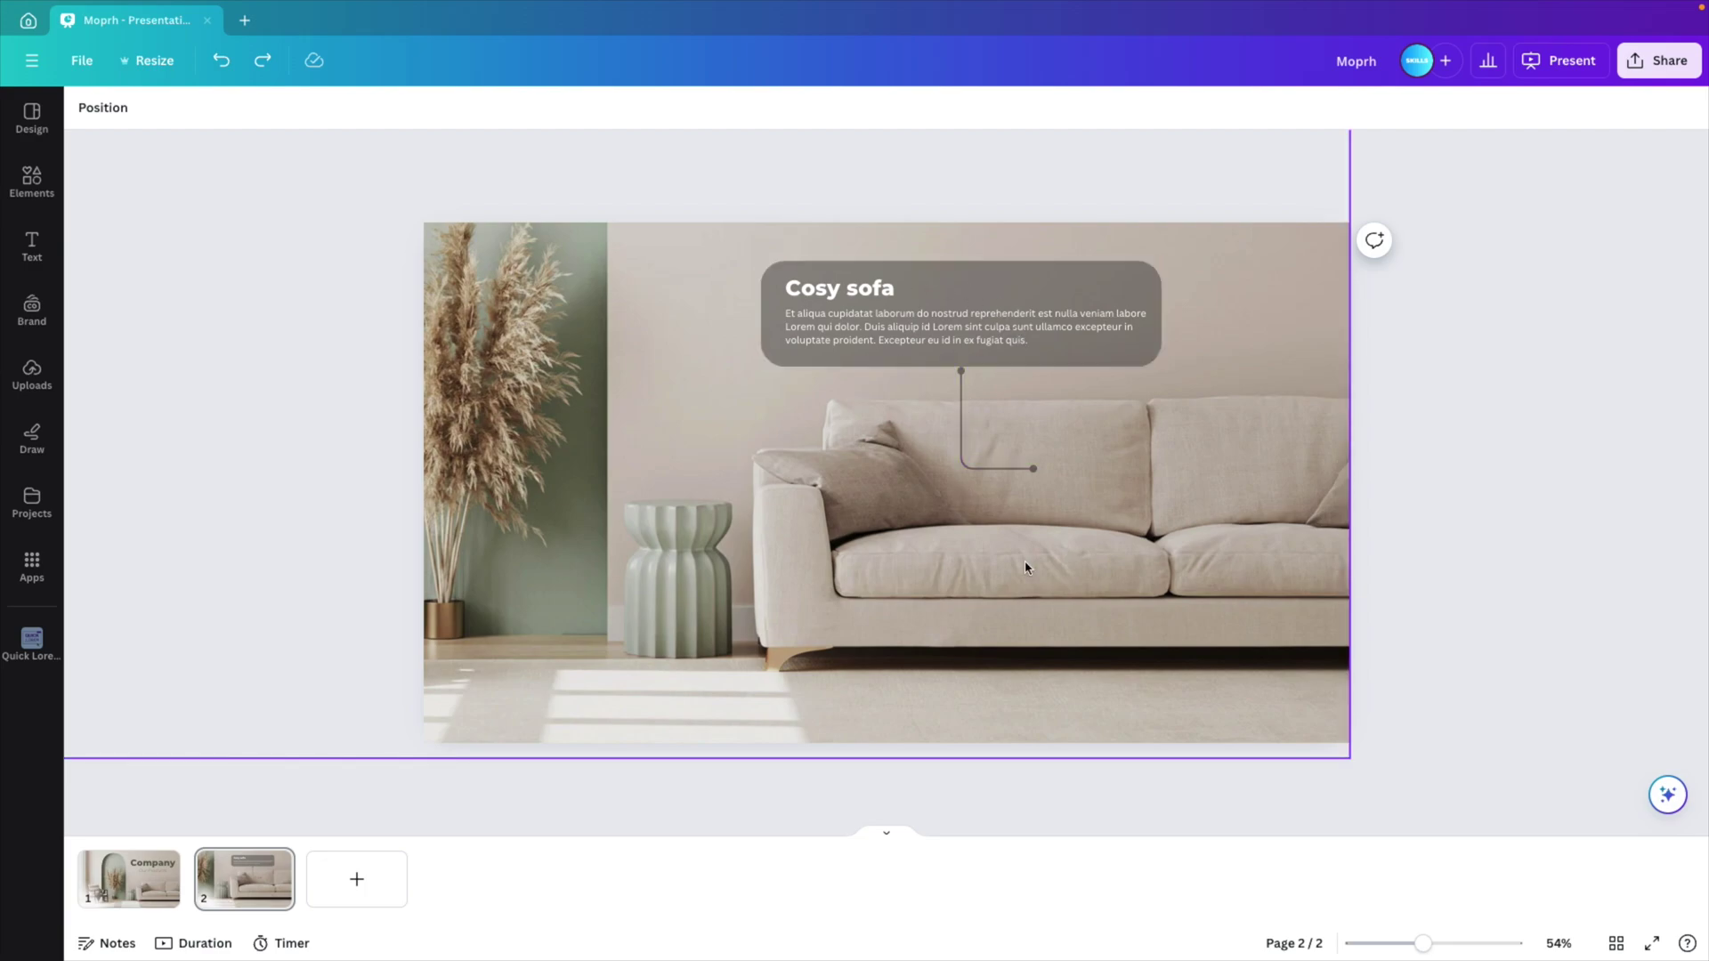
Step: Duplicate slide 2 to create slide 3
left_click(252, 882)
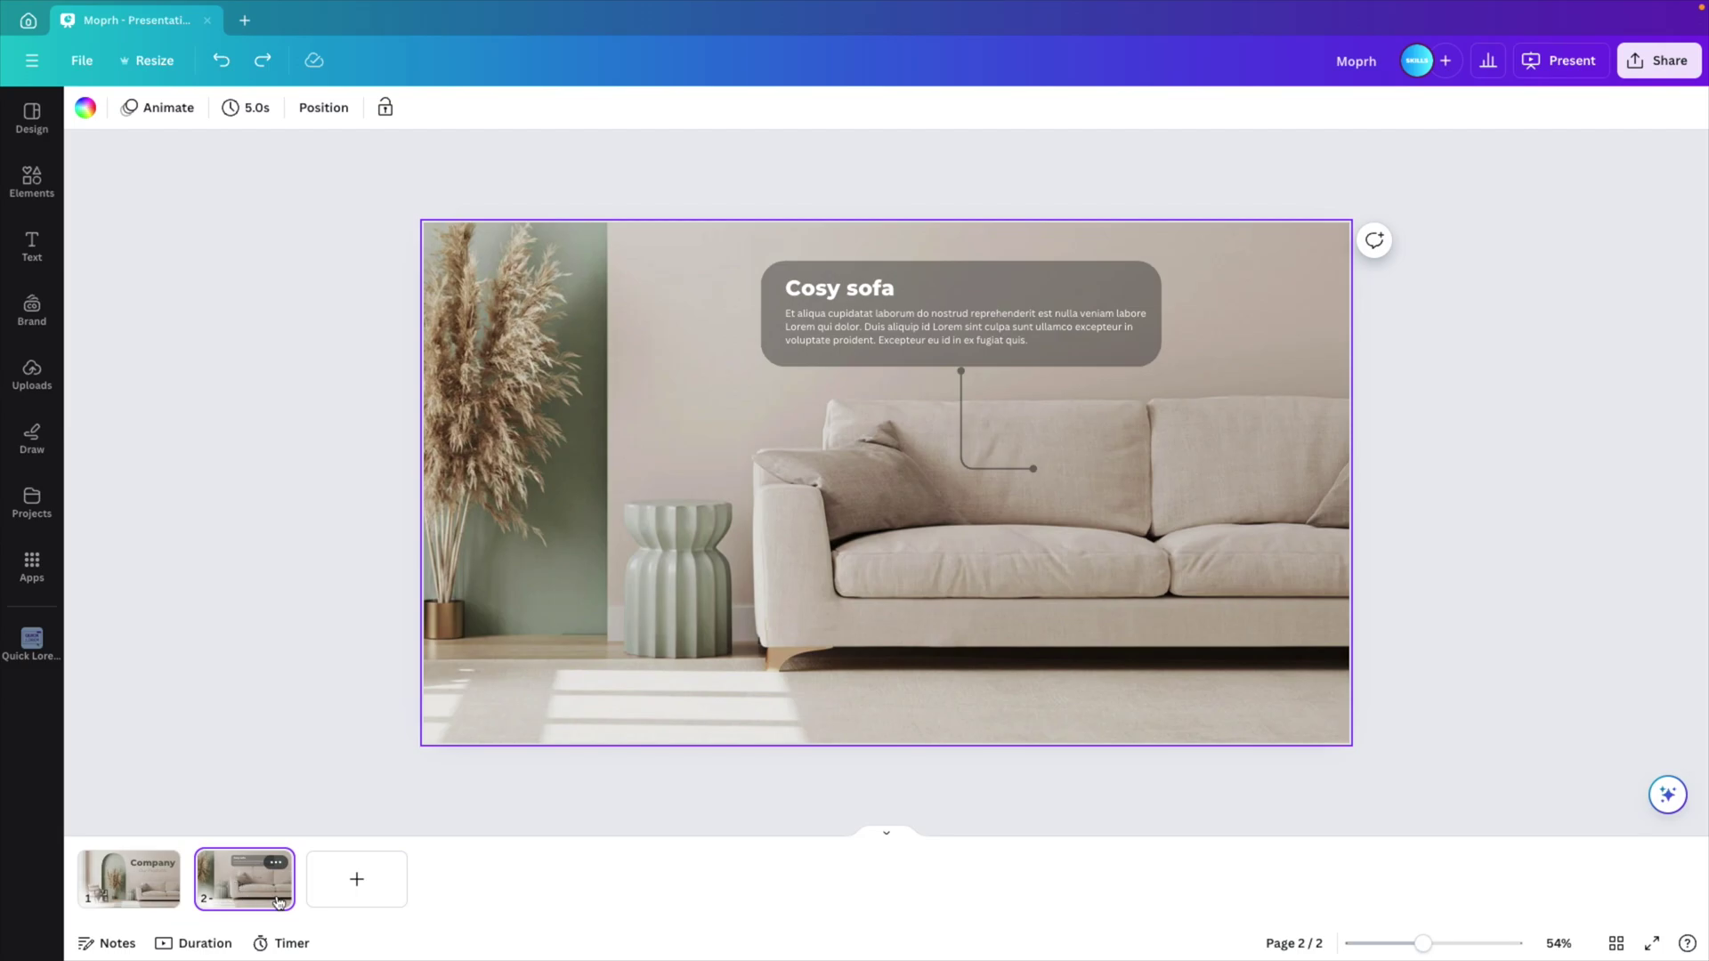
left_click(886, 831)
left_click(889, 926)
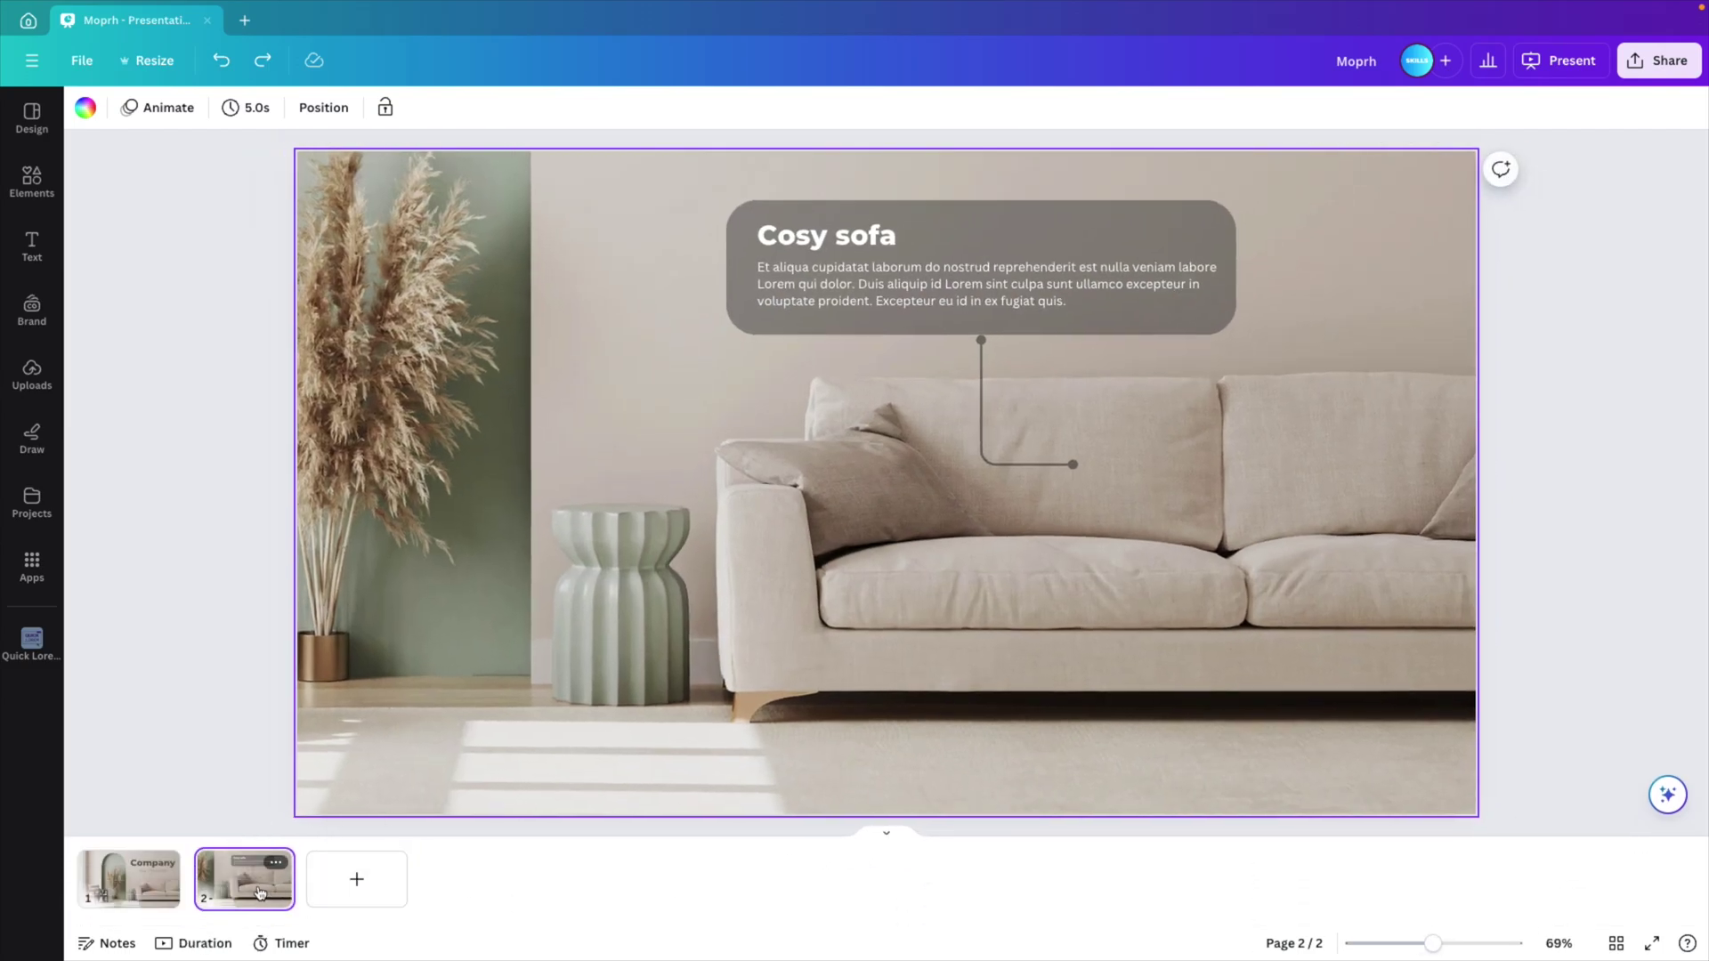
key("ctrl+d")
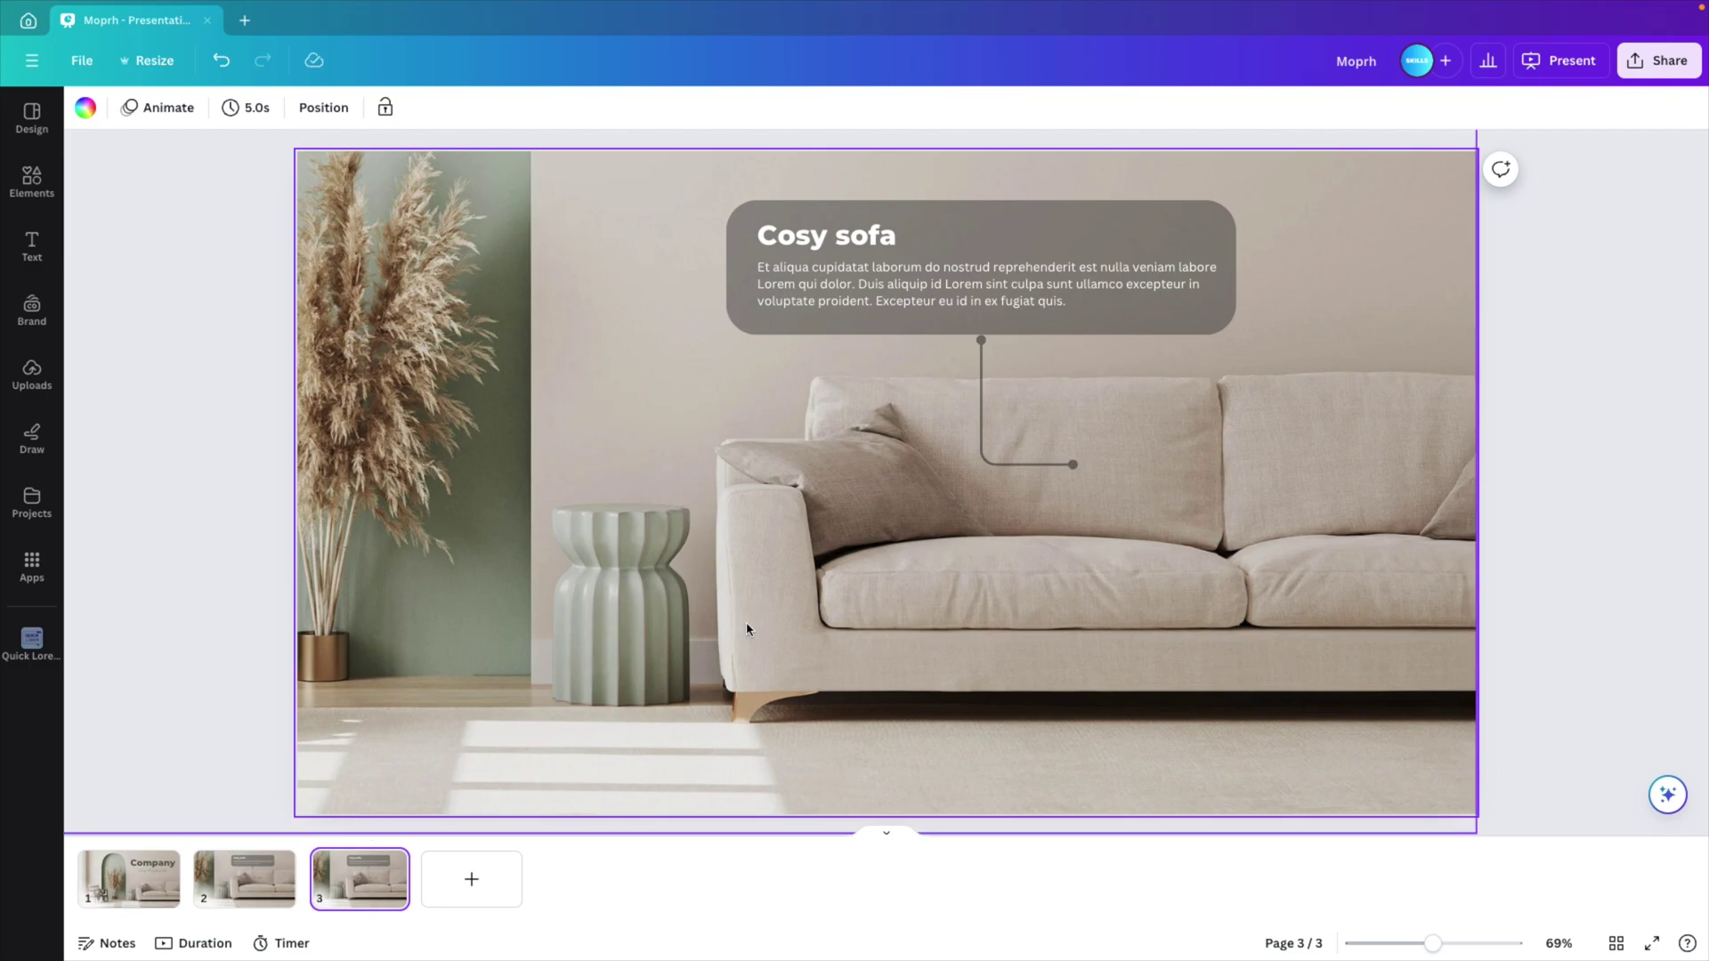
Step: On slide 3, delete the Cosy sofa callout and line, and reframe the photo on the armchair
left_click(784, 629)
scroll(784, 626, "down", 5)
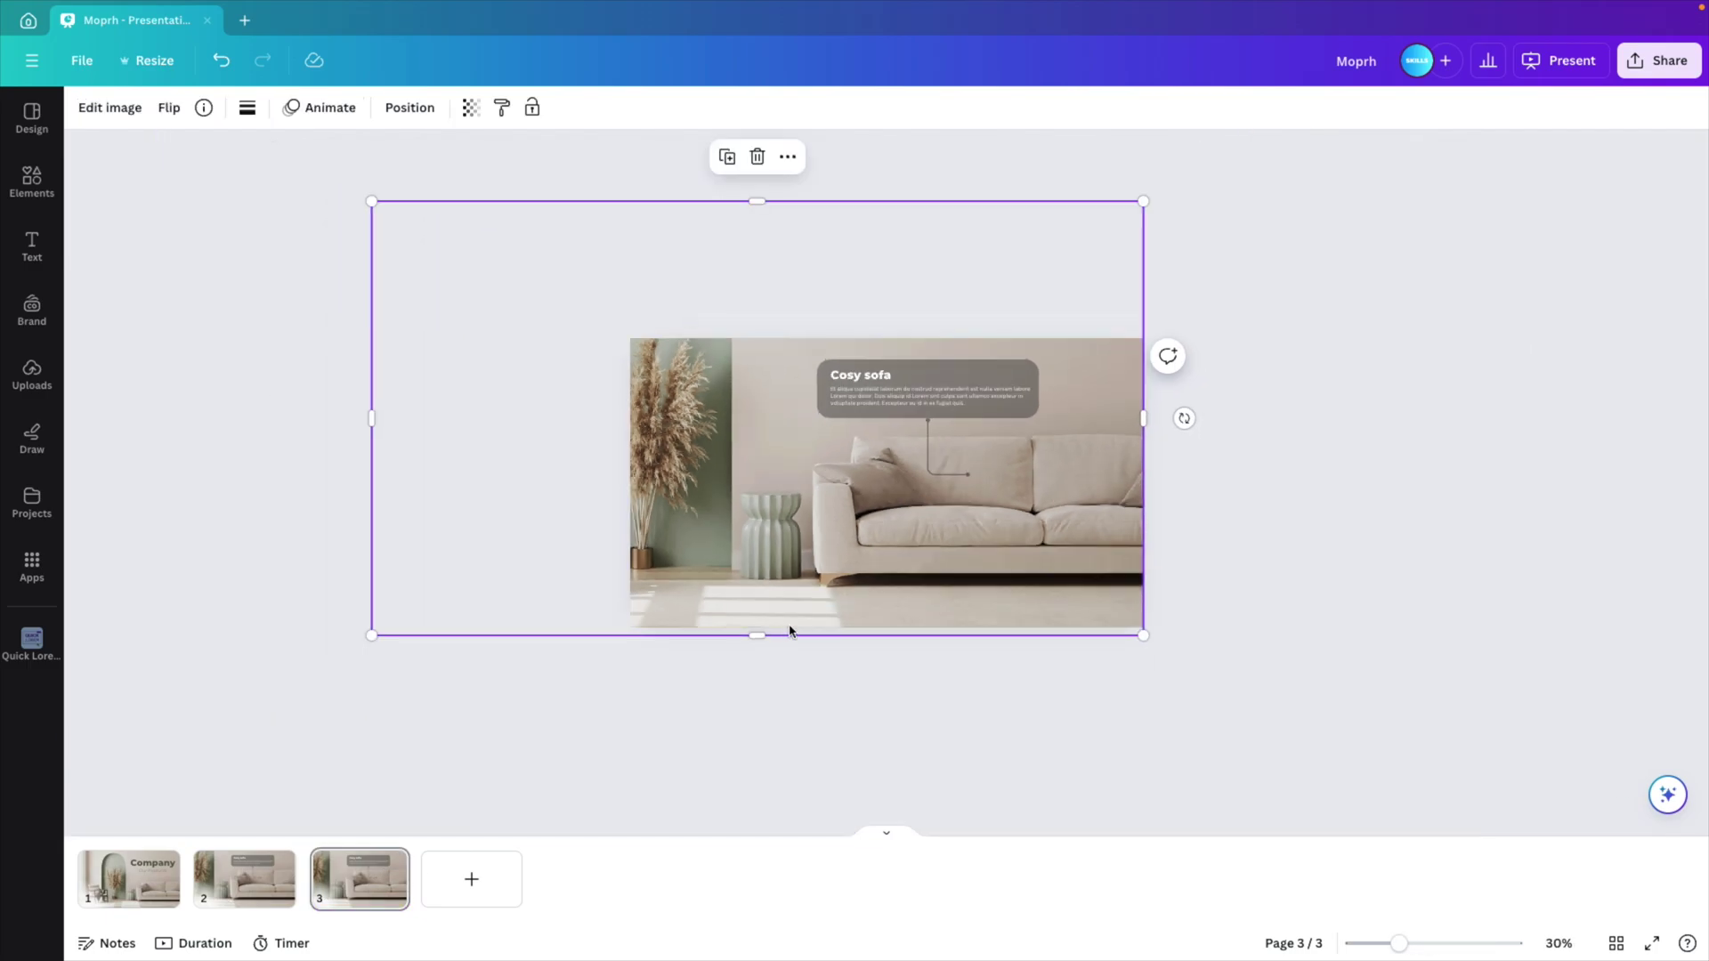
left_click(1021, 385)
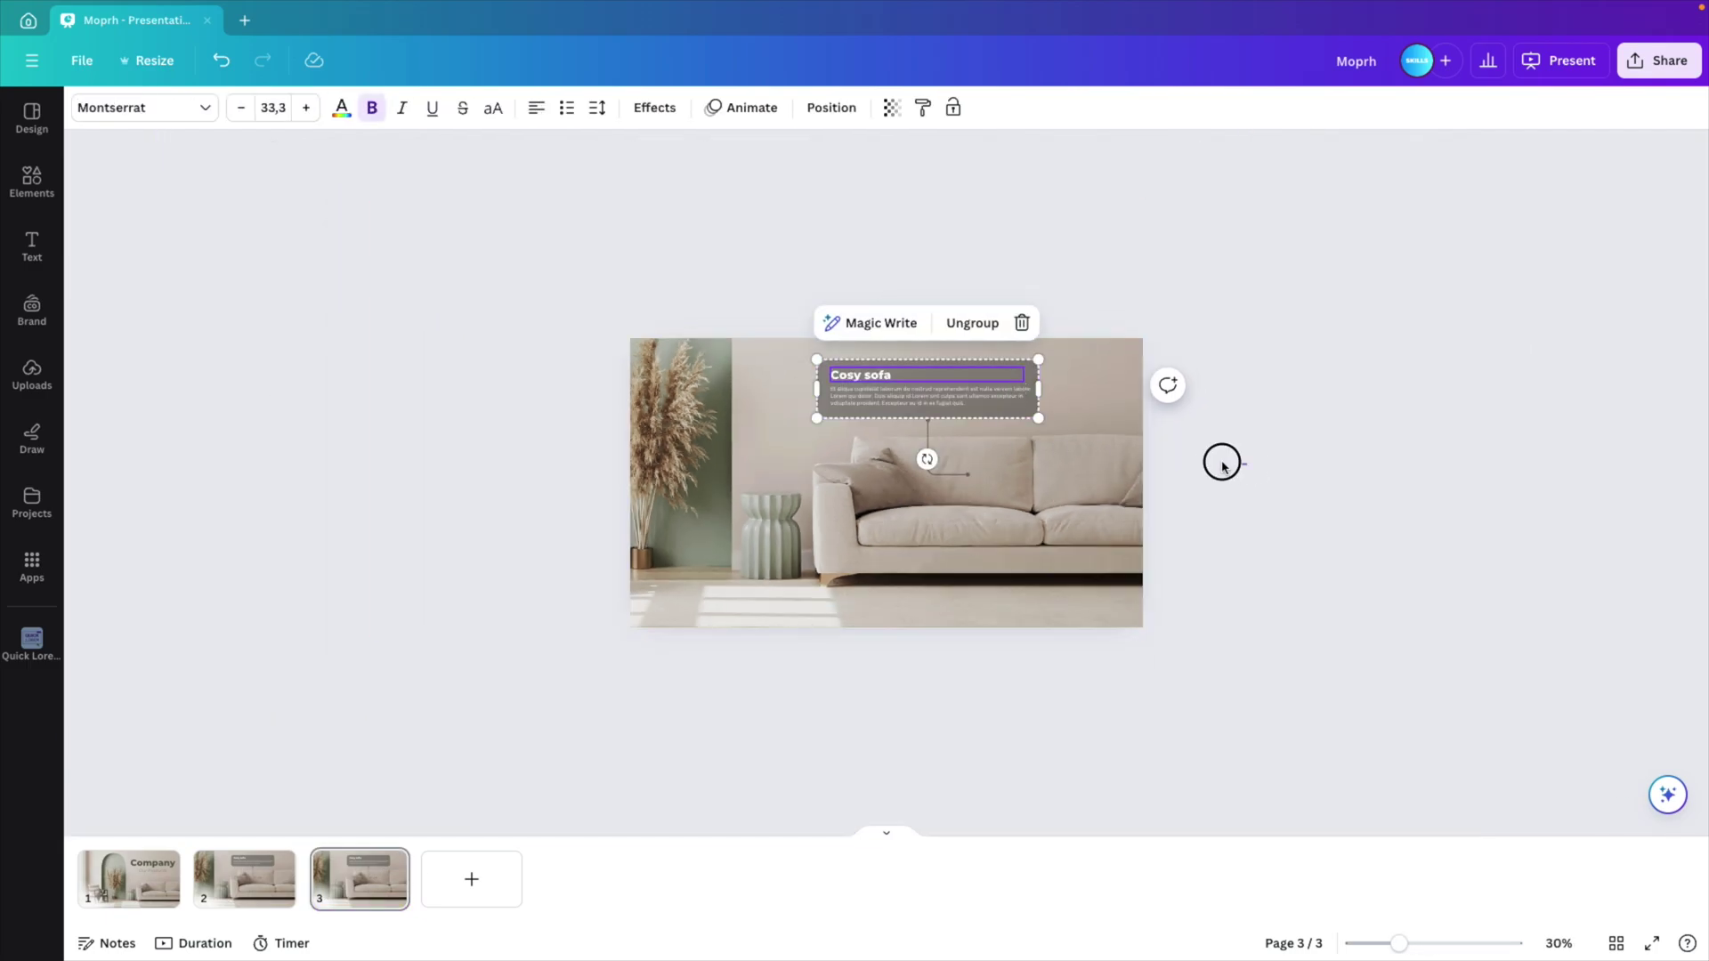
left_click_drag(1246, 481, 812, 354)
key("Delete")
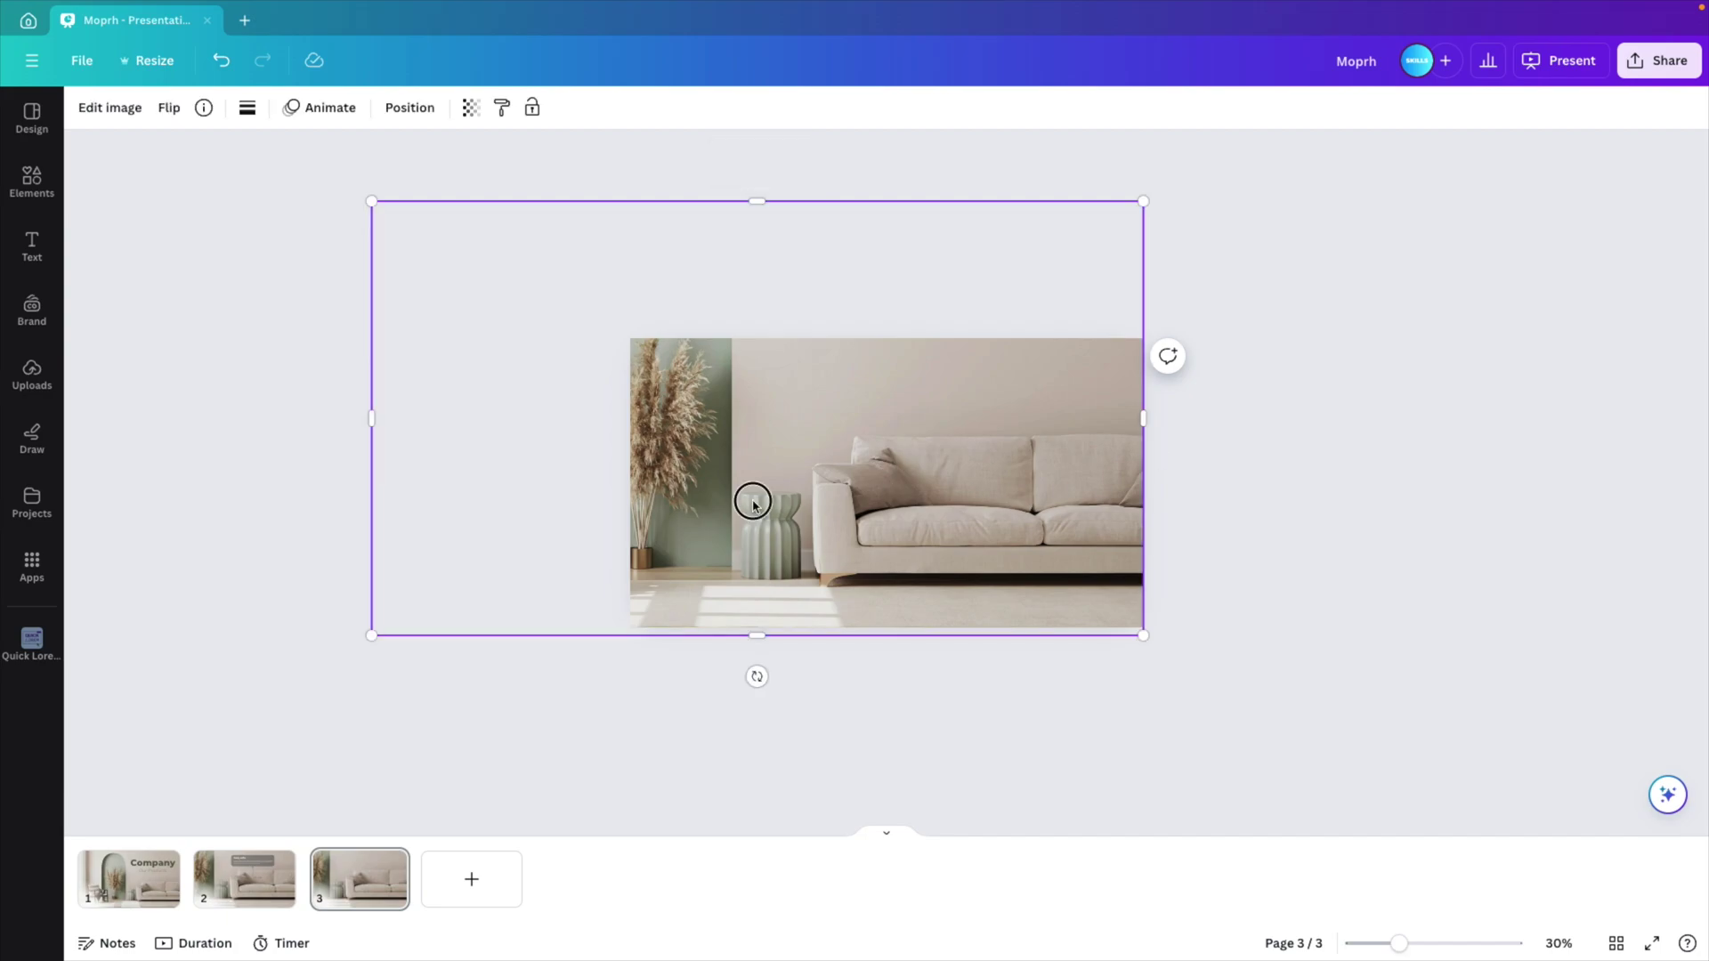
left_click_drag(751, 499, 1006, 519)
Step: Group slide 2's Cosy sofa callout with its connector line and copy it
left_click(250, 881)
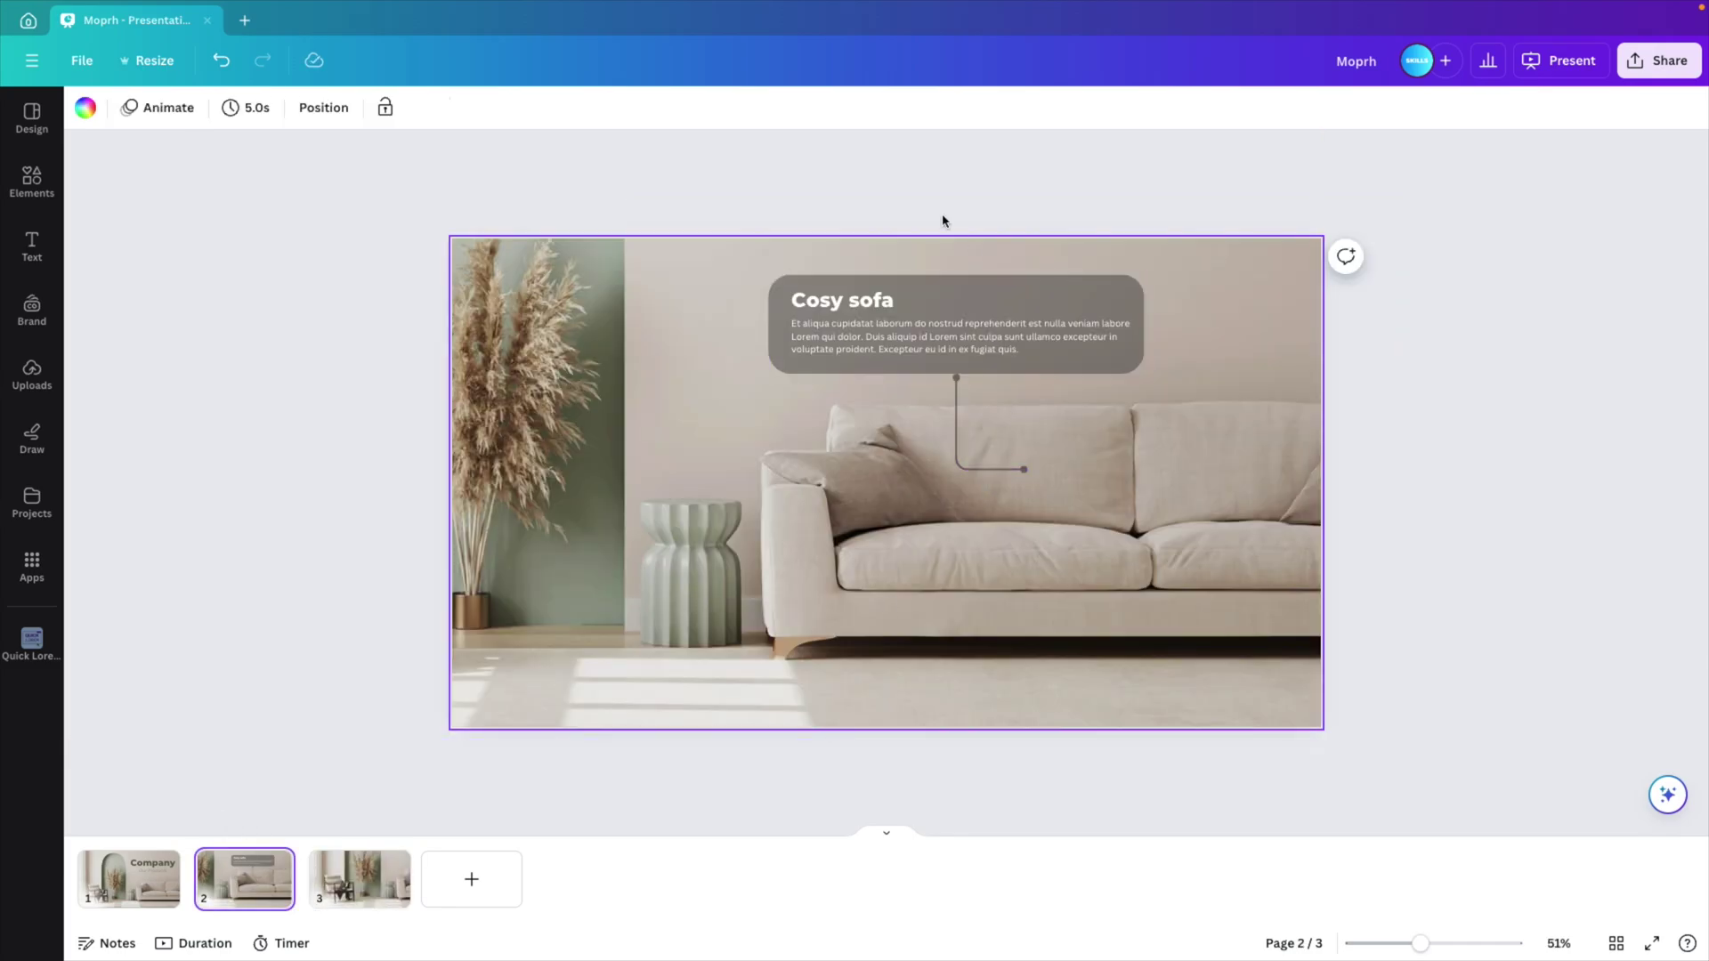
left_click_drag(852, 176, 1001, 450)
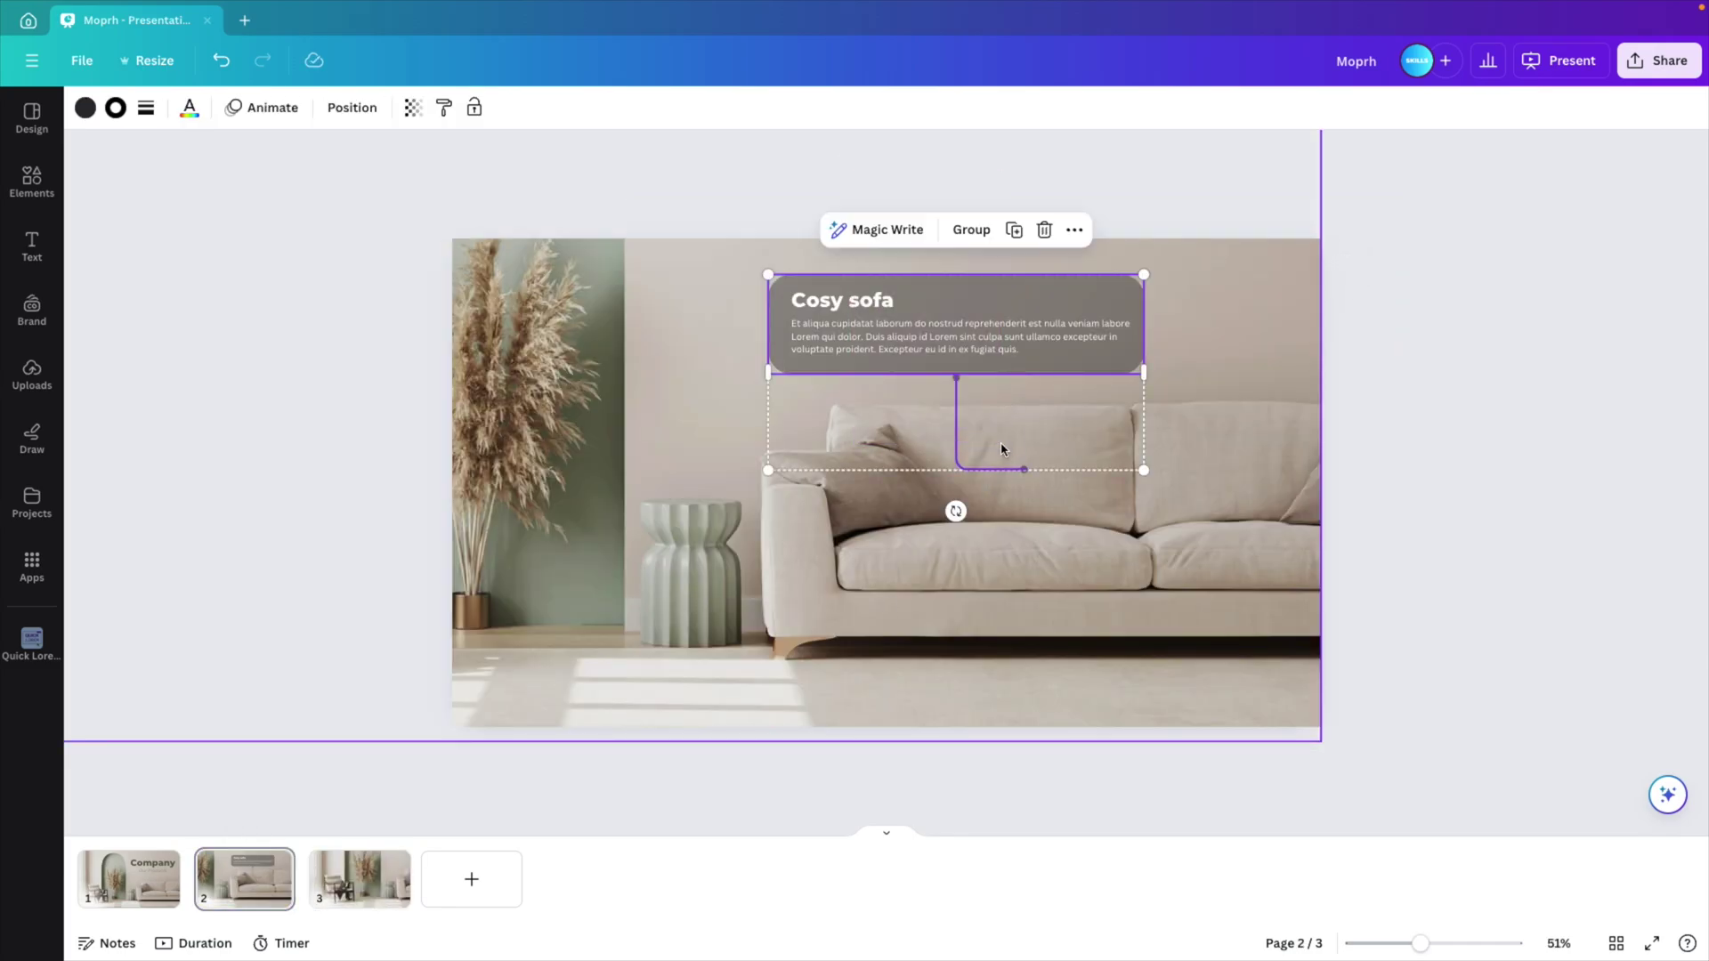
left_click(972, 230)
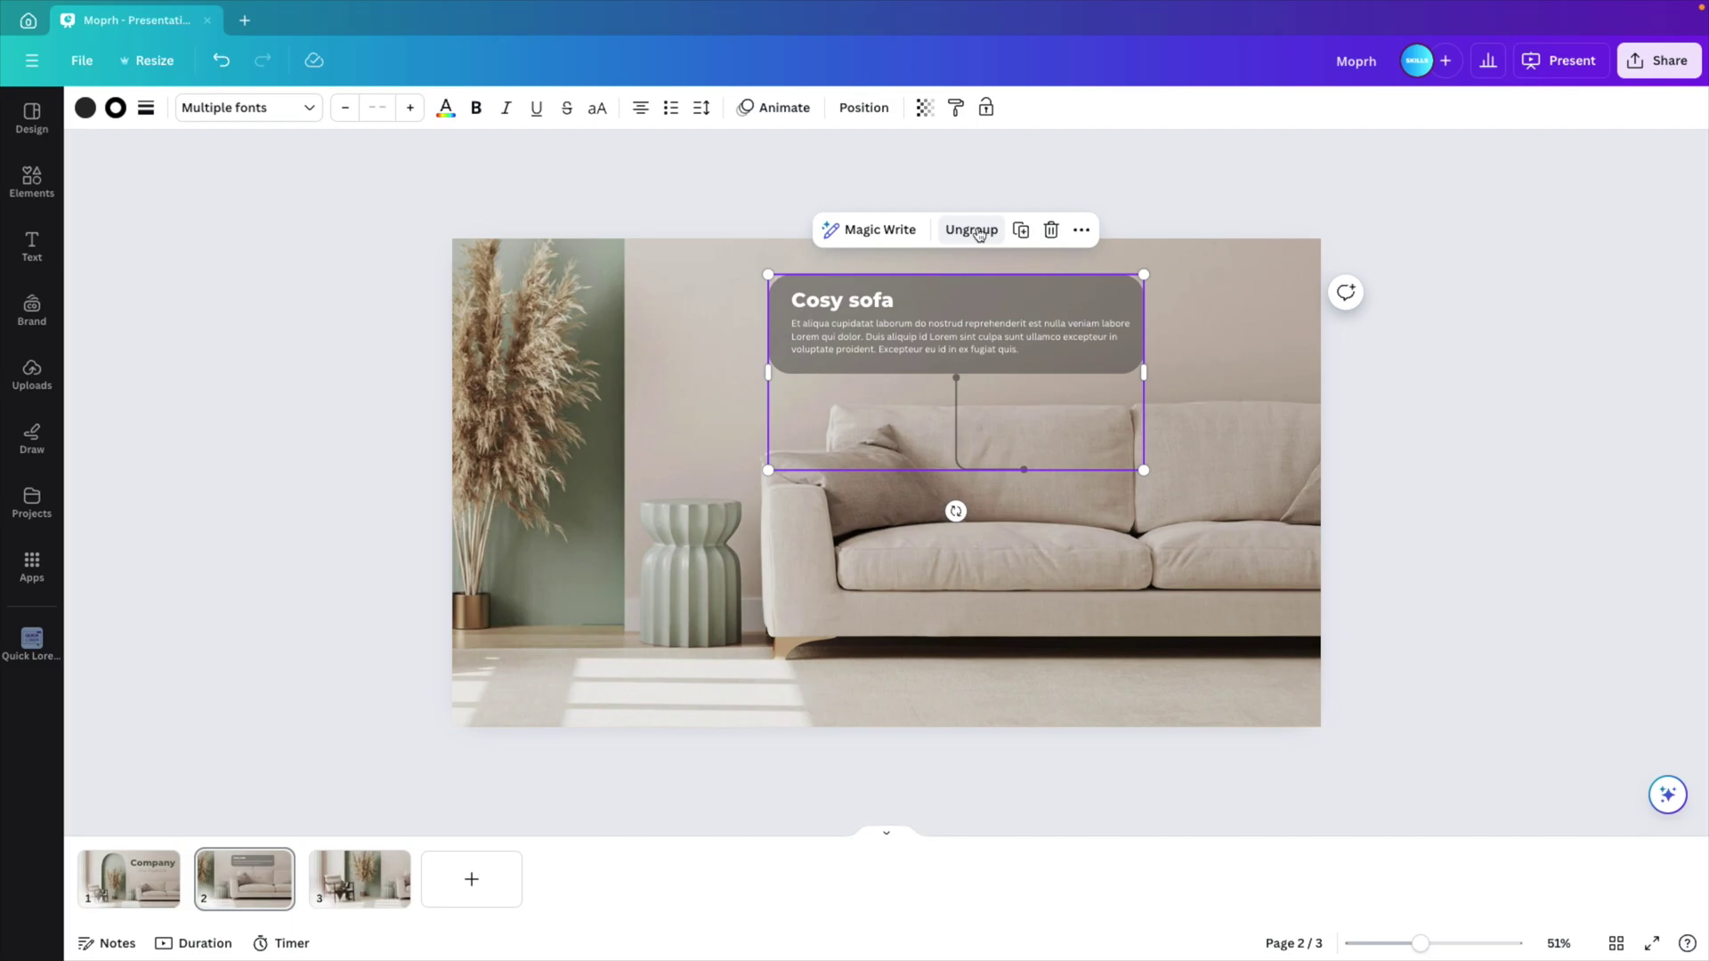
key("ctrl+c")
Step: Paste the callout on slide 3 at lower right, with the connector reaching the chair
left_click(360, 879)
key("ctrl+v")
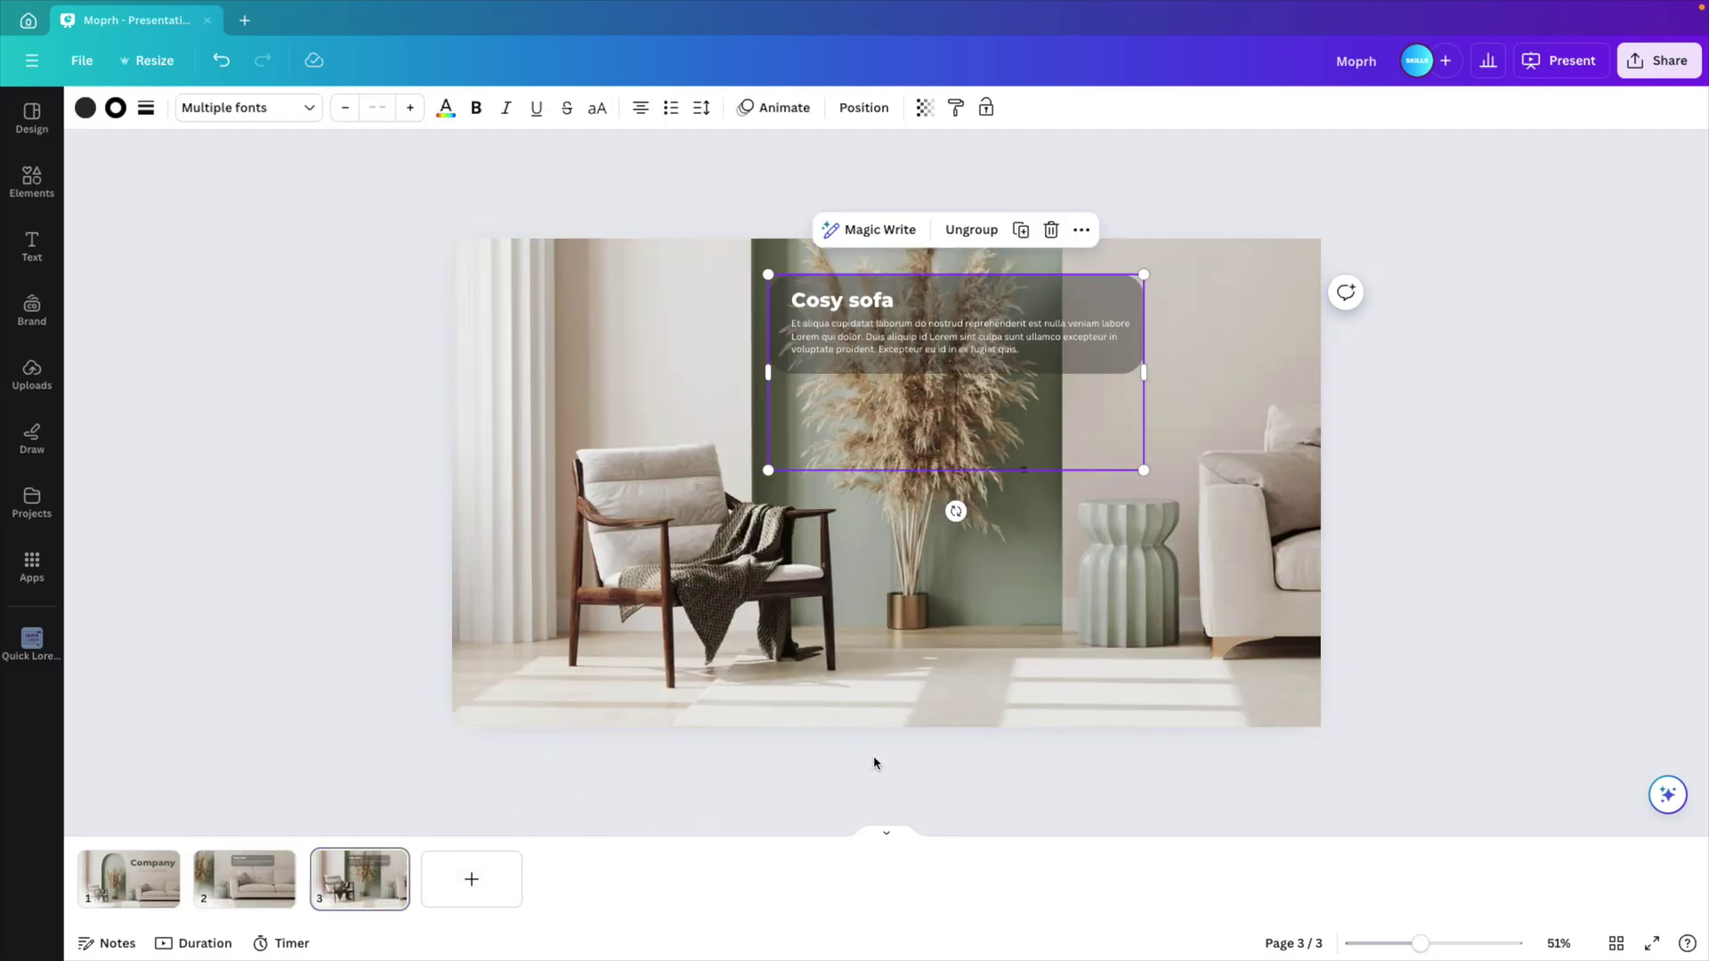
left_click_drag(895, 352, 676, 506)
left_click(1473, 694)
left_click_drag(1042, 539, 1070, 544)
Step: Resize the background photo on slide 3
left_click(1461, 515)
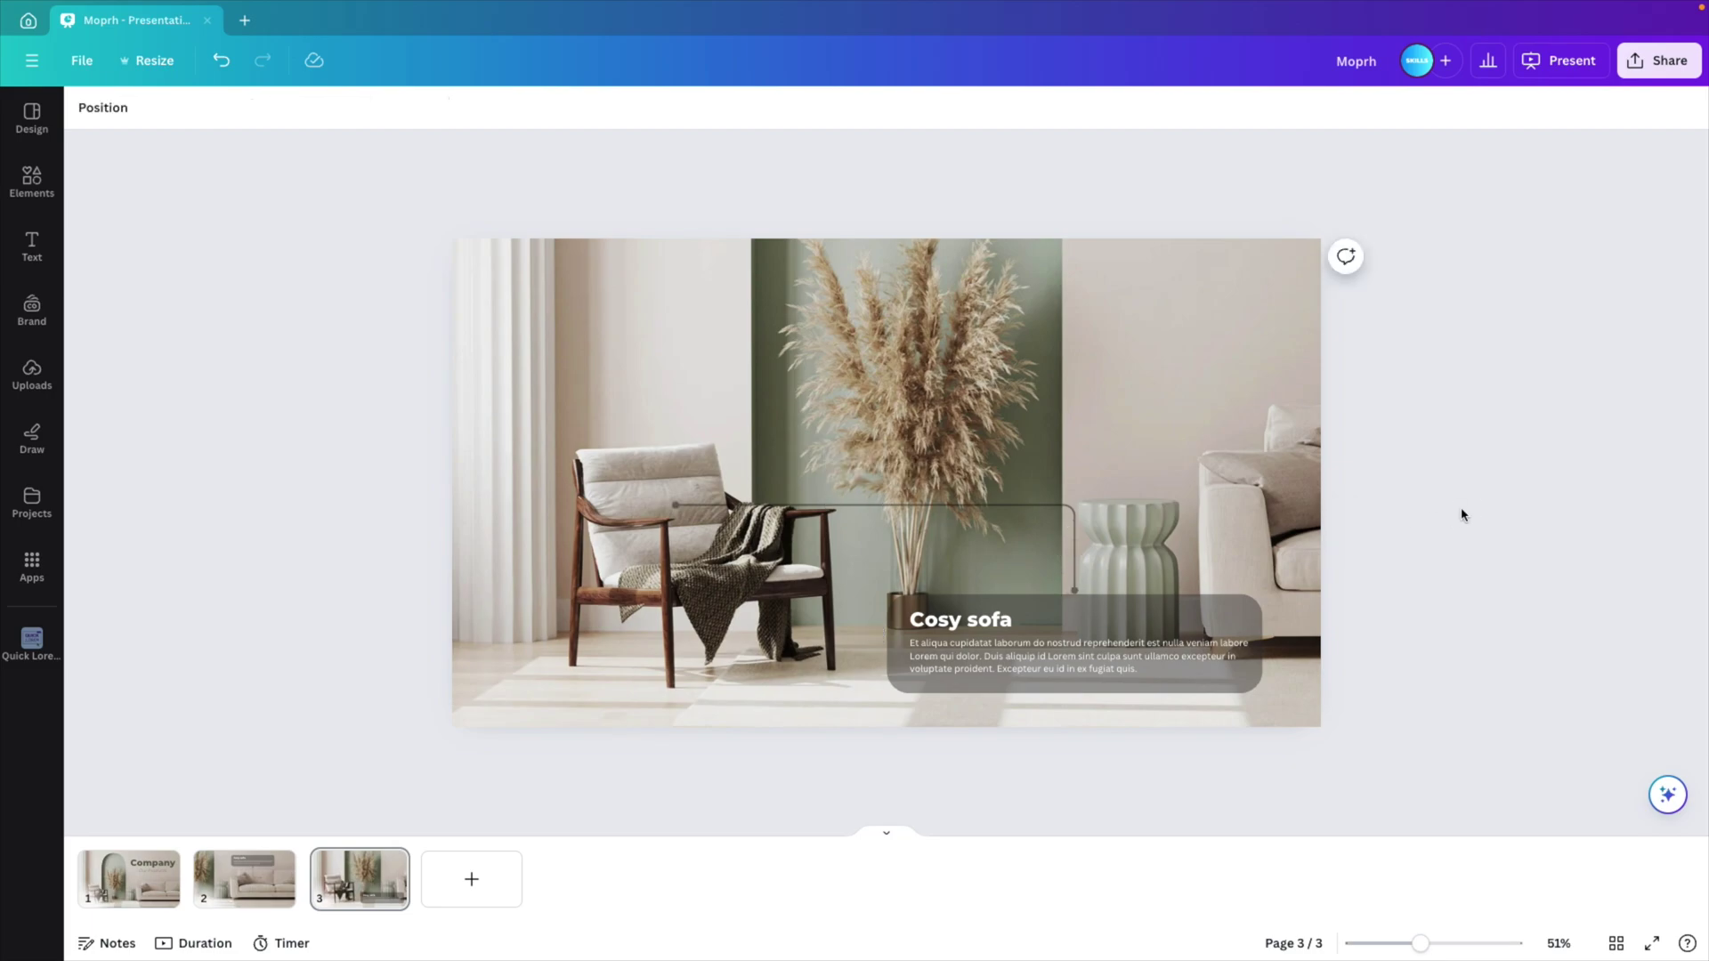
left_click(1301, 430)
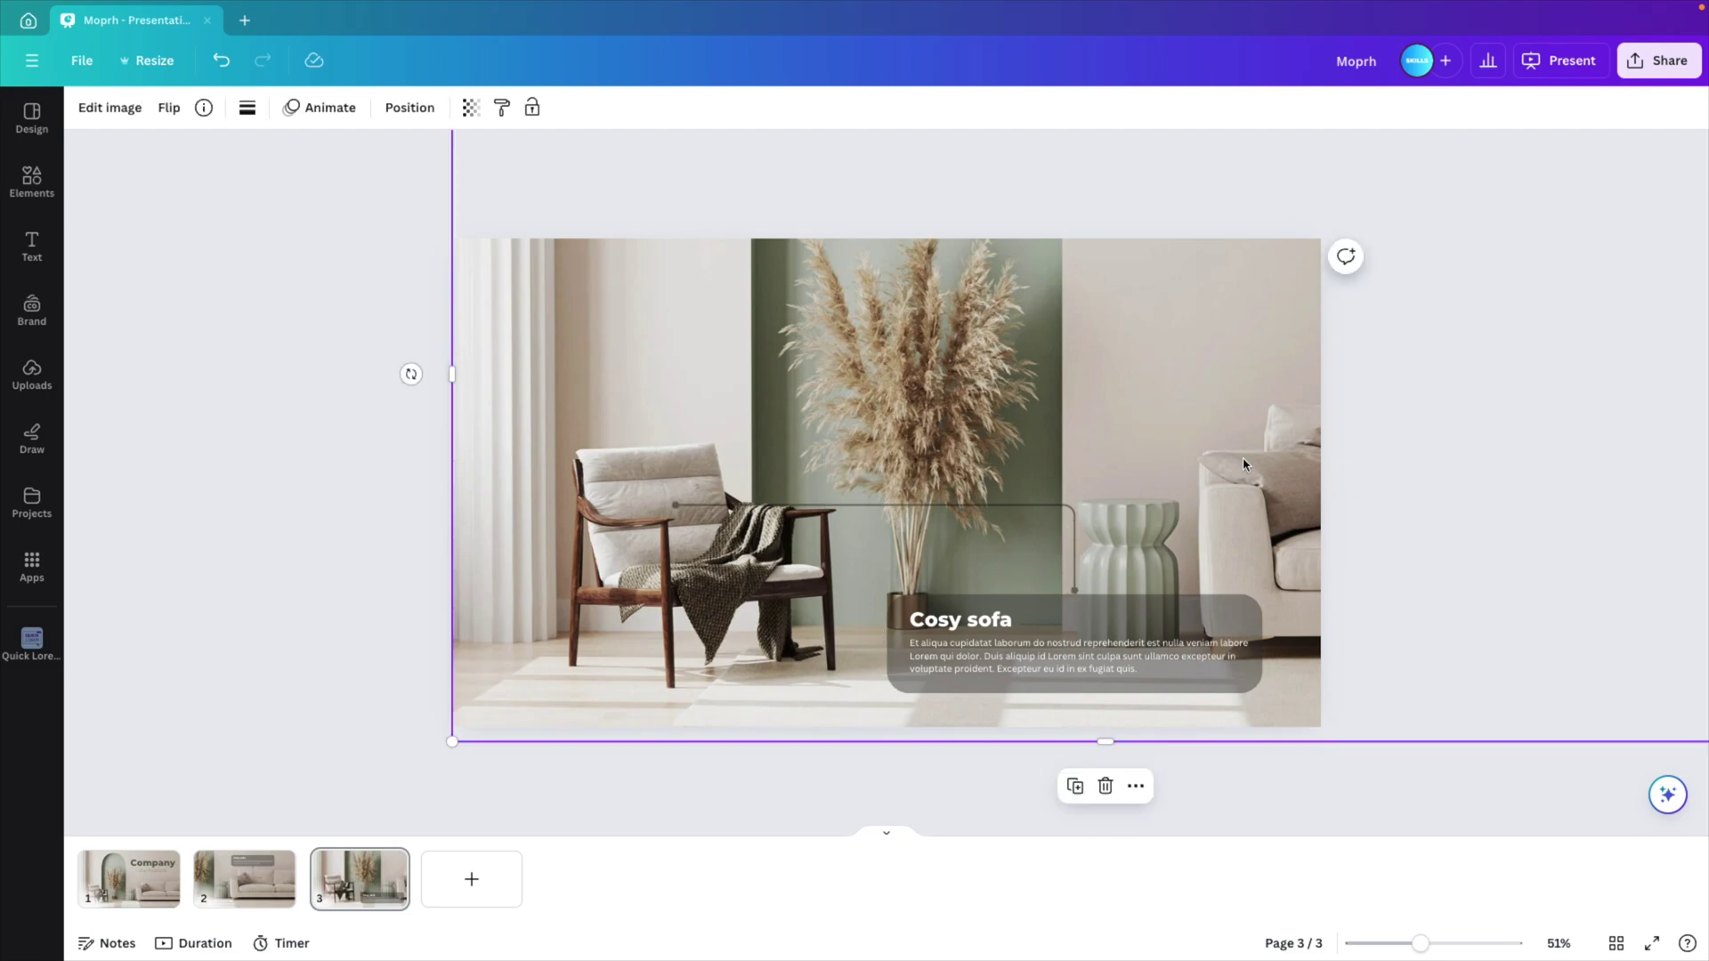
scroll(1243, 464, "down", 4)
left_click_drag(1449, 175, 1613, 91)
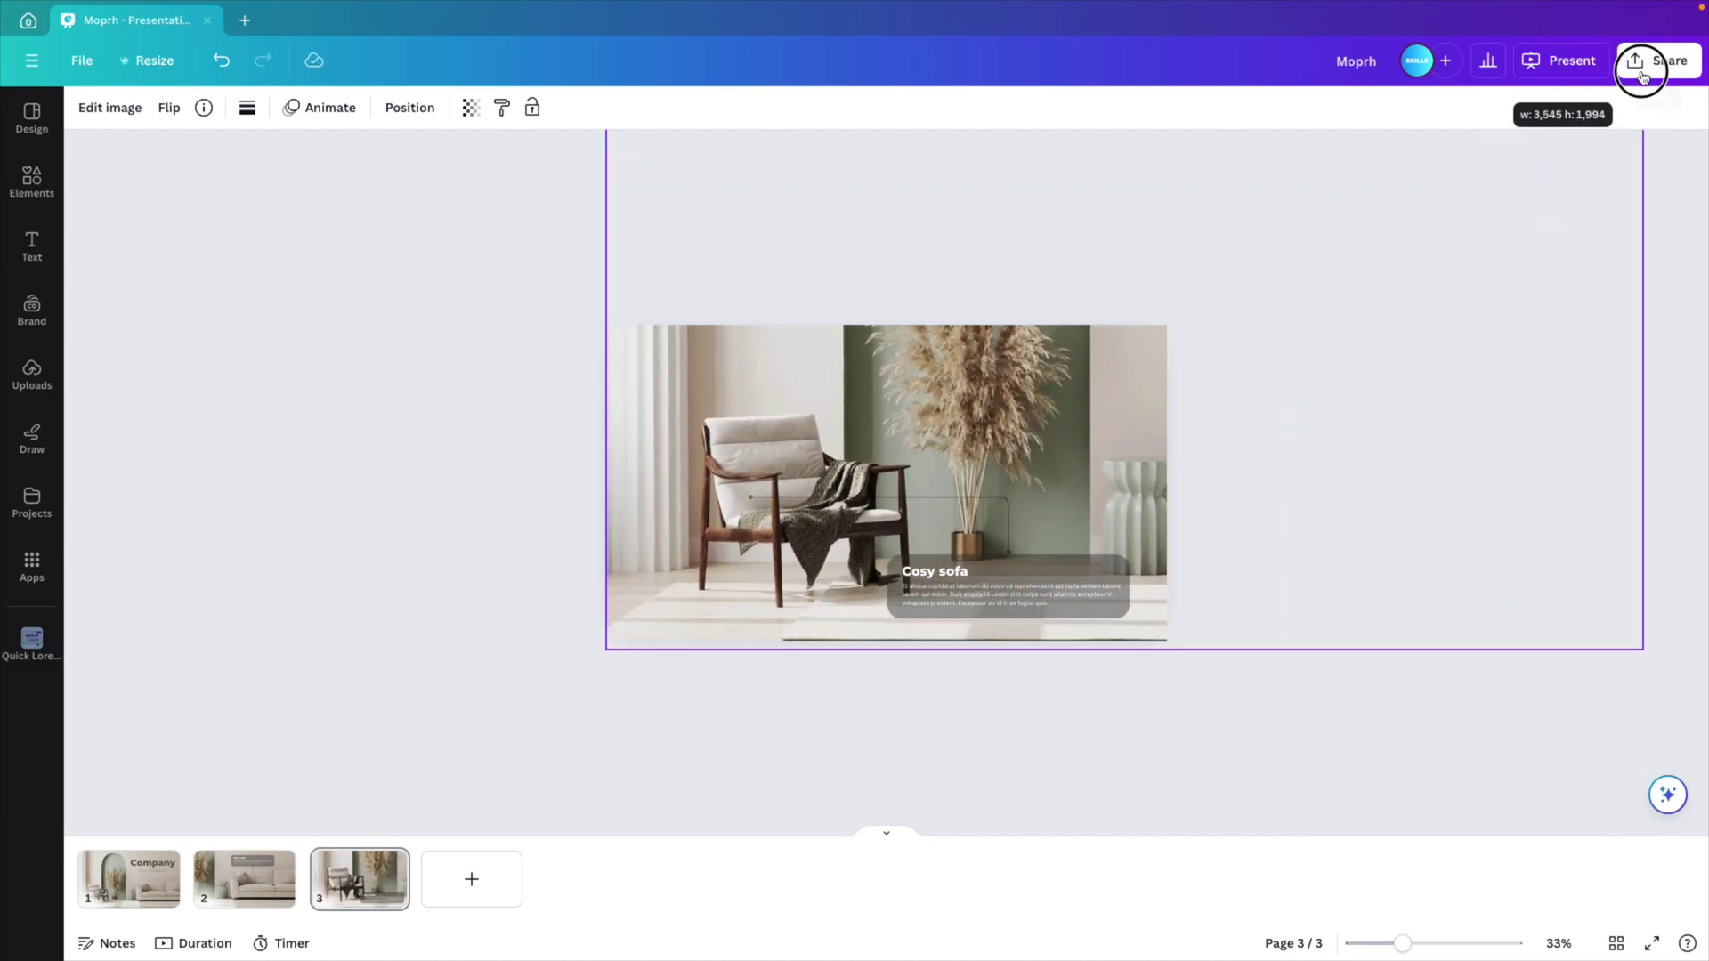
scroll(1332, 516, "down", 3, "ctrl")
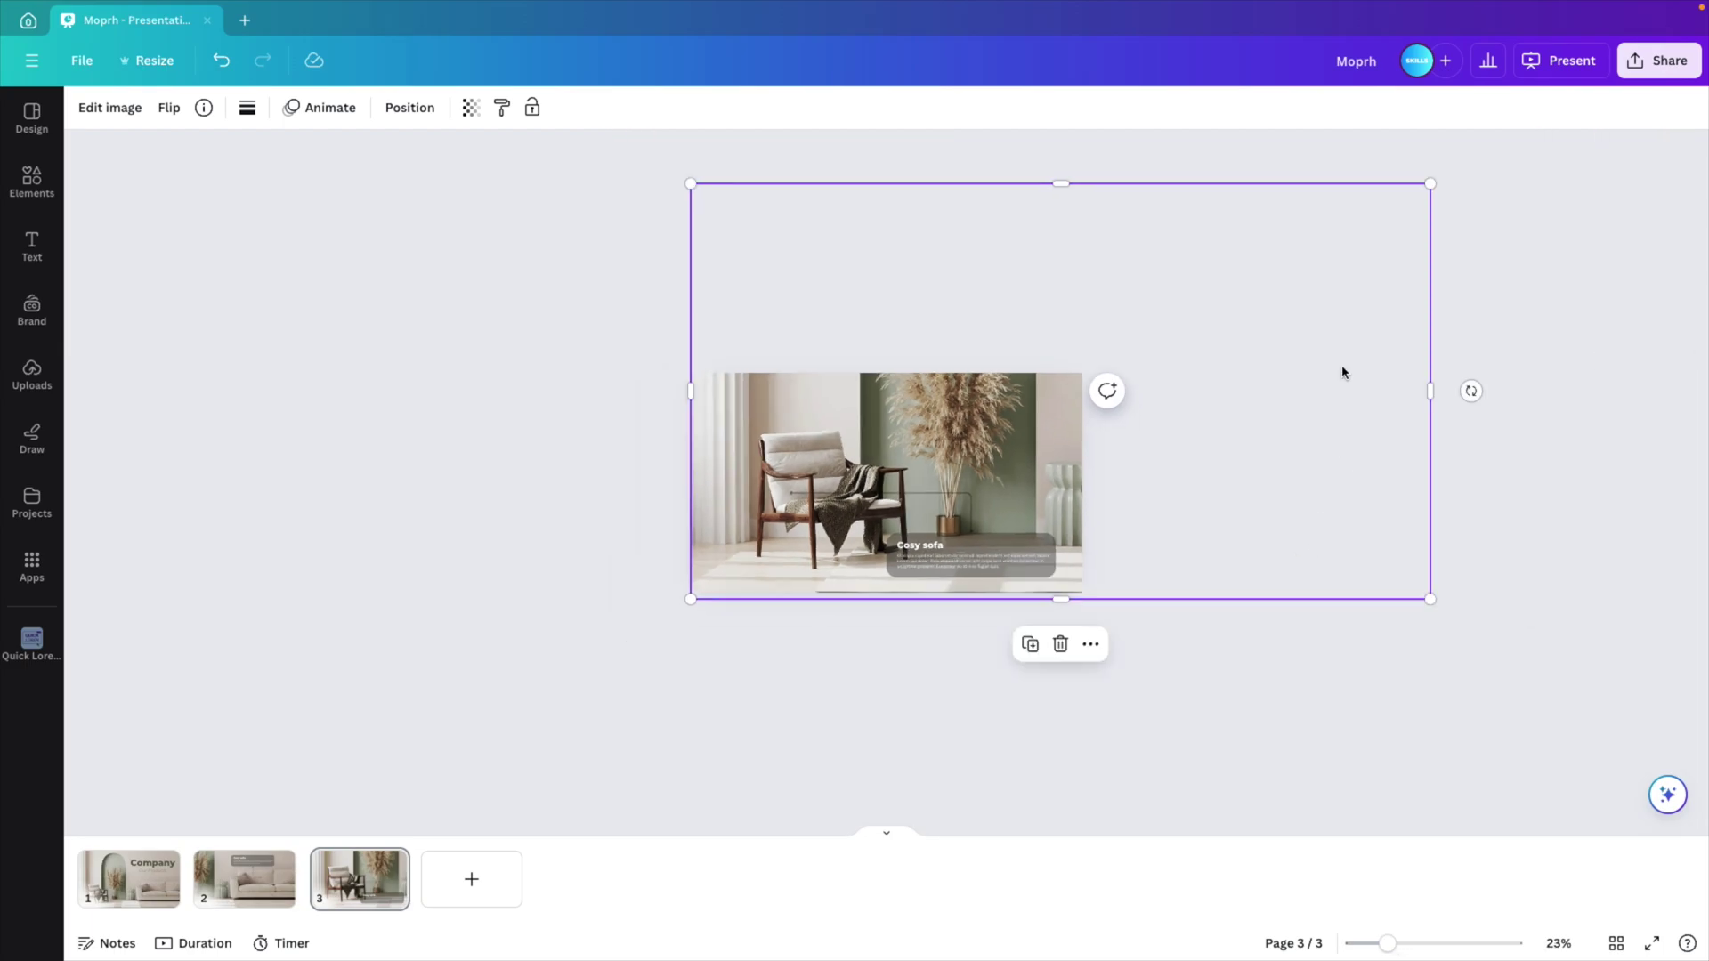
mouse_move(1431, 185)
left_mouse_down()
mouse_move(1514, 145)
mouse_move(1461, 168)
left_mouse_up()
left_click(855, 725)
scroll(979, 609, "up", 3, "ctrl")
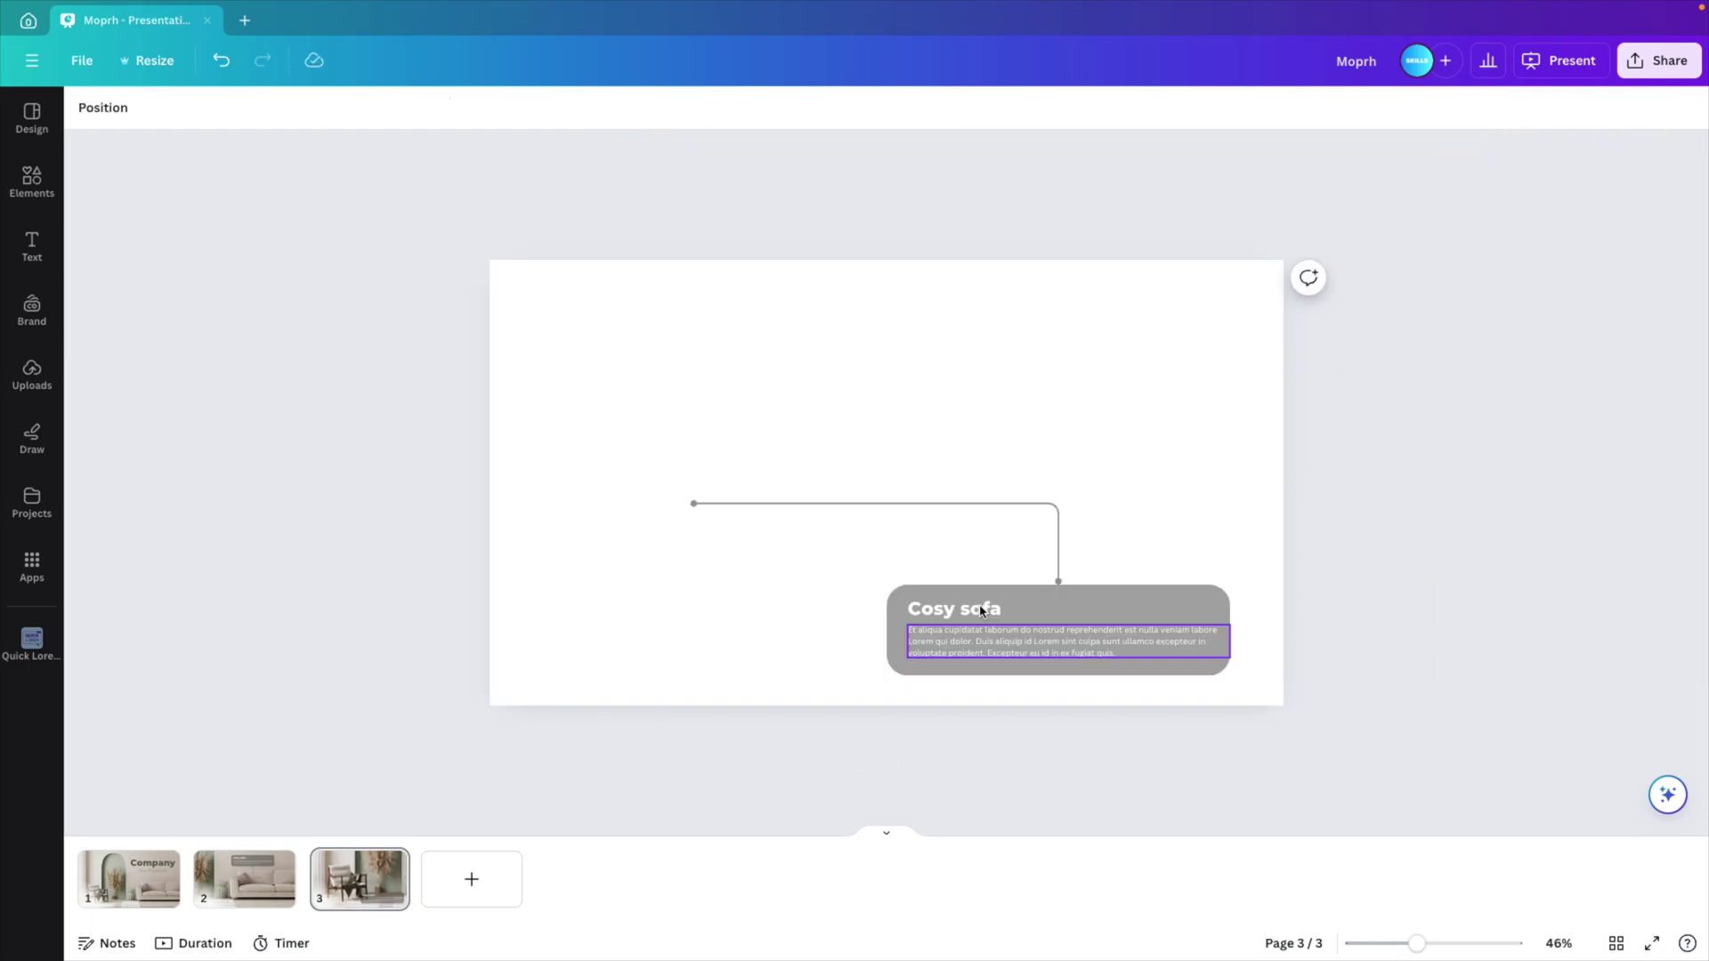
Step: Group, narrow and move the caption box right, and reattach the connector to the chair
left_click_drag(886, 787, 954, 583)
left_click(1076, 545)
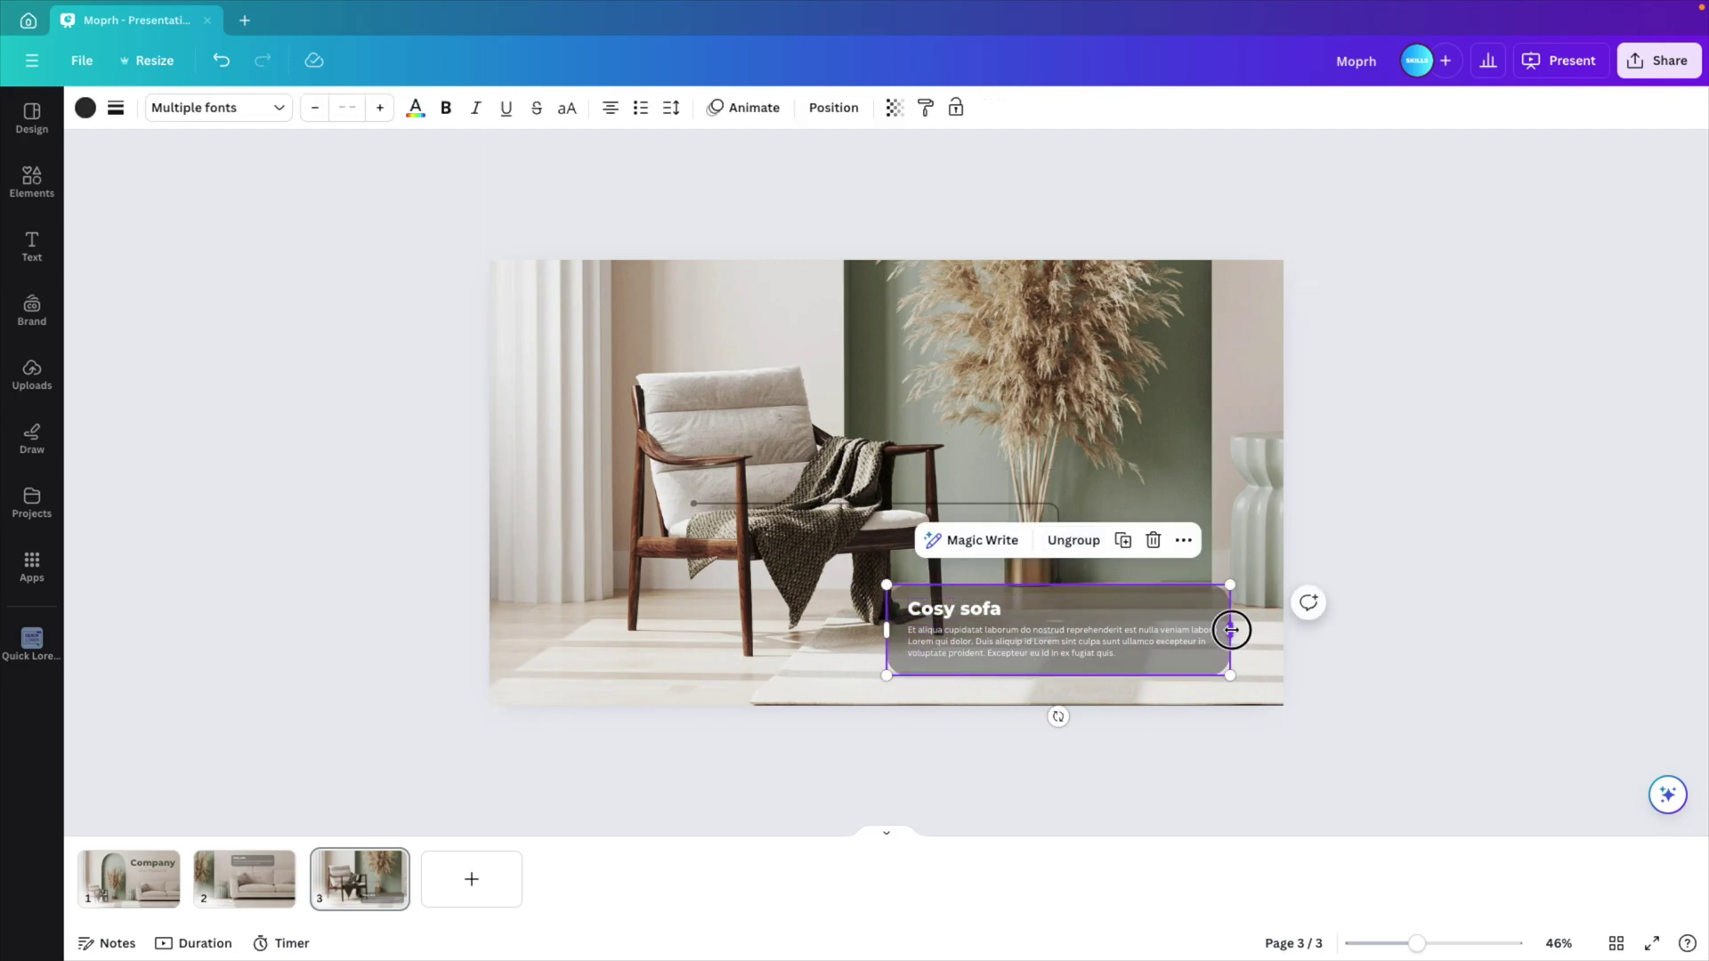
left_click_drag(1232, 630, 1127, 634)
left_click_drag(1038, 603, 1160, 603)
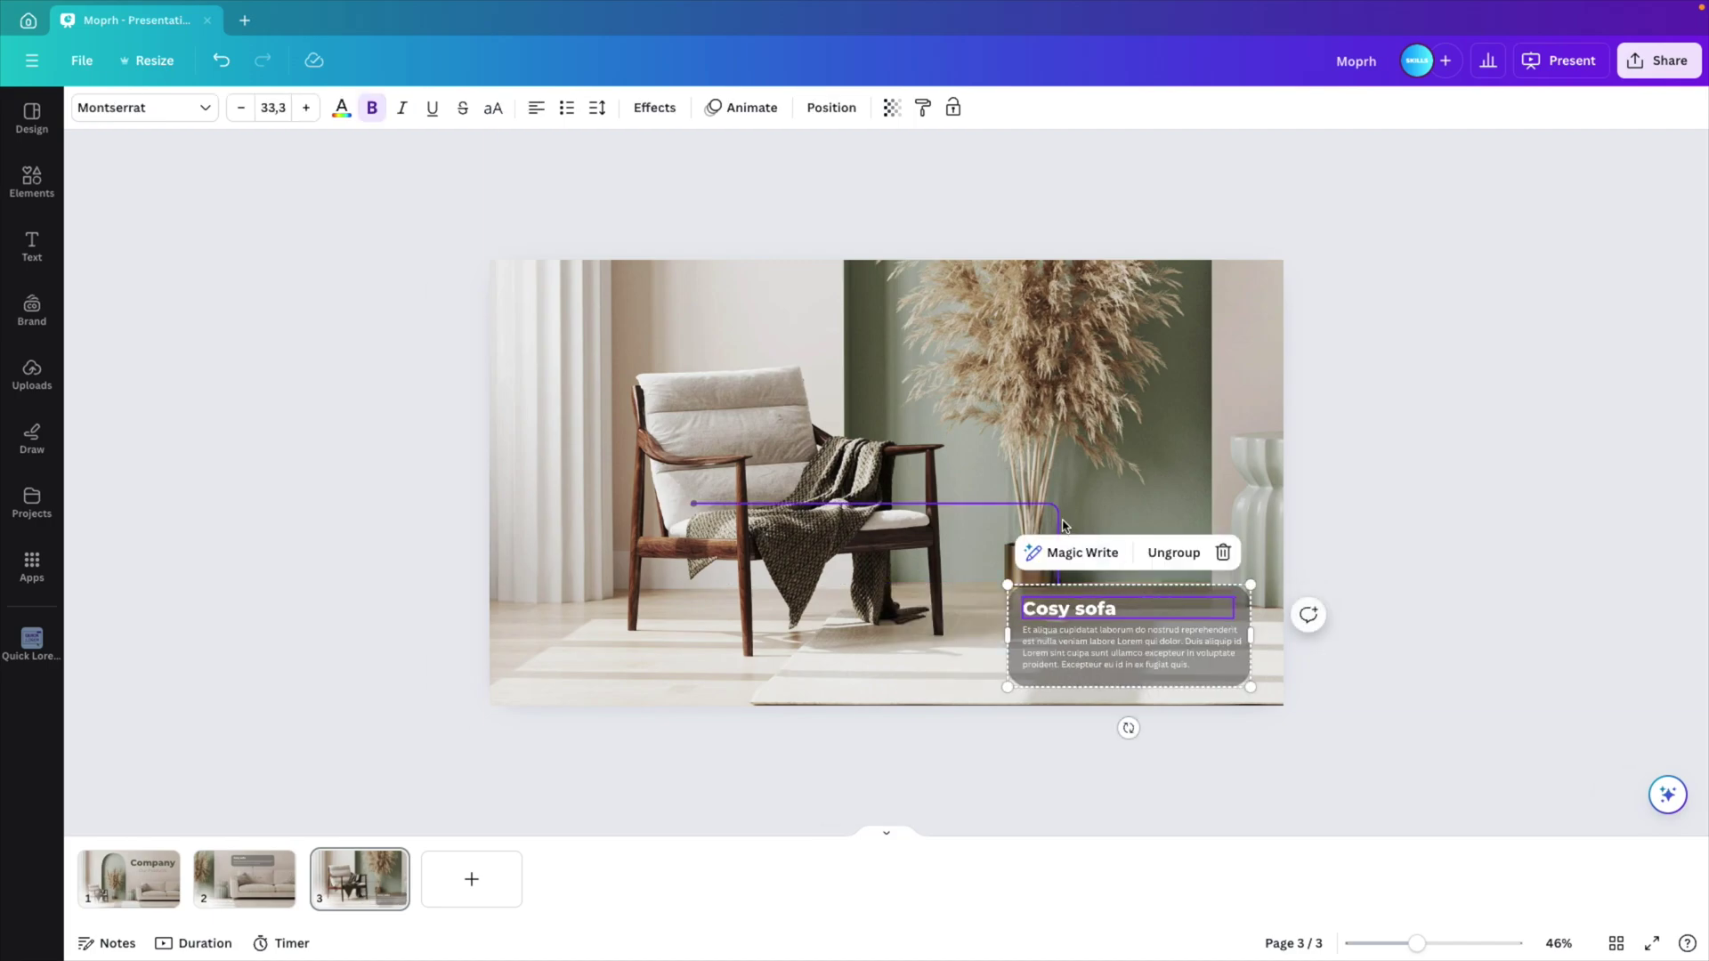
left_click(801, 504)
left_click_drag(691, 504, 943, 635)
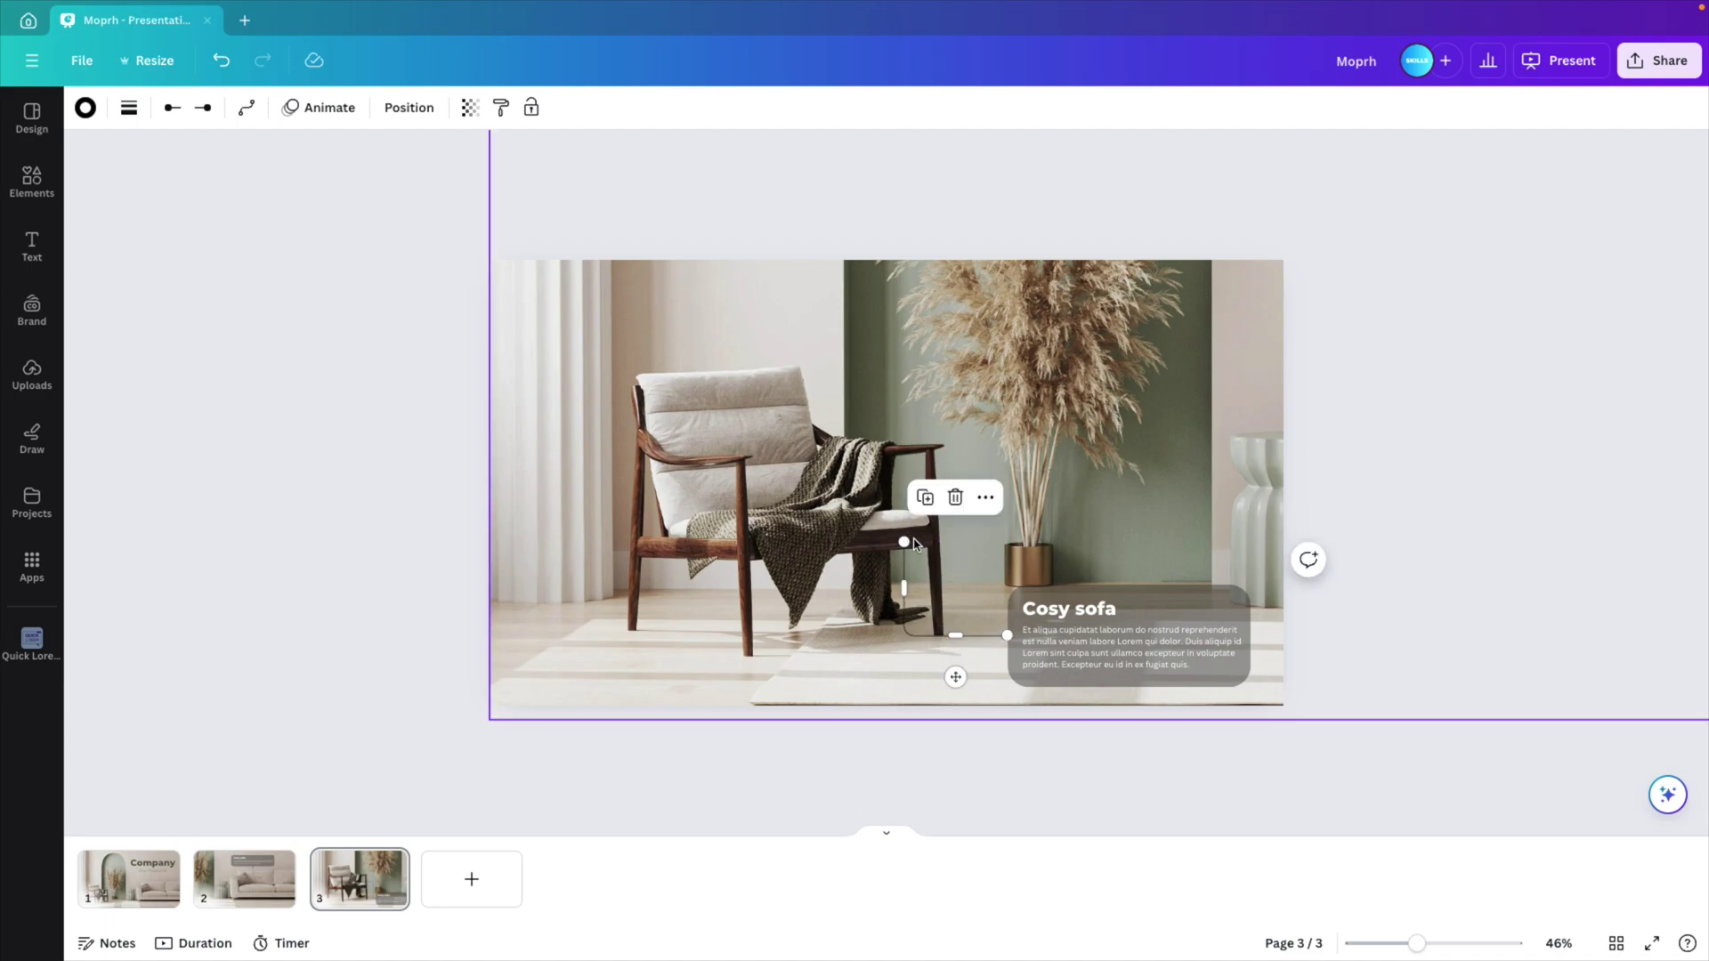
left_click(1487, 492)
Step: Retitle the callout heading 'Small Chair' and duplicate slide 3 as page 4
left_click(1068, 611)
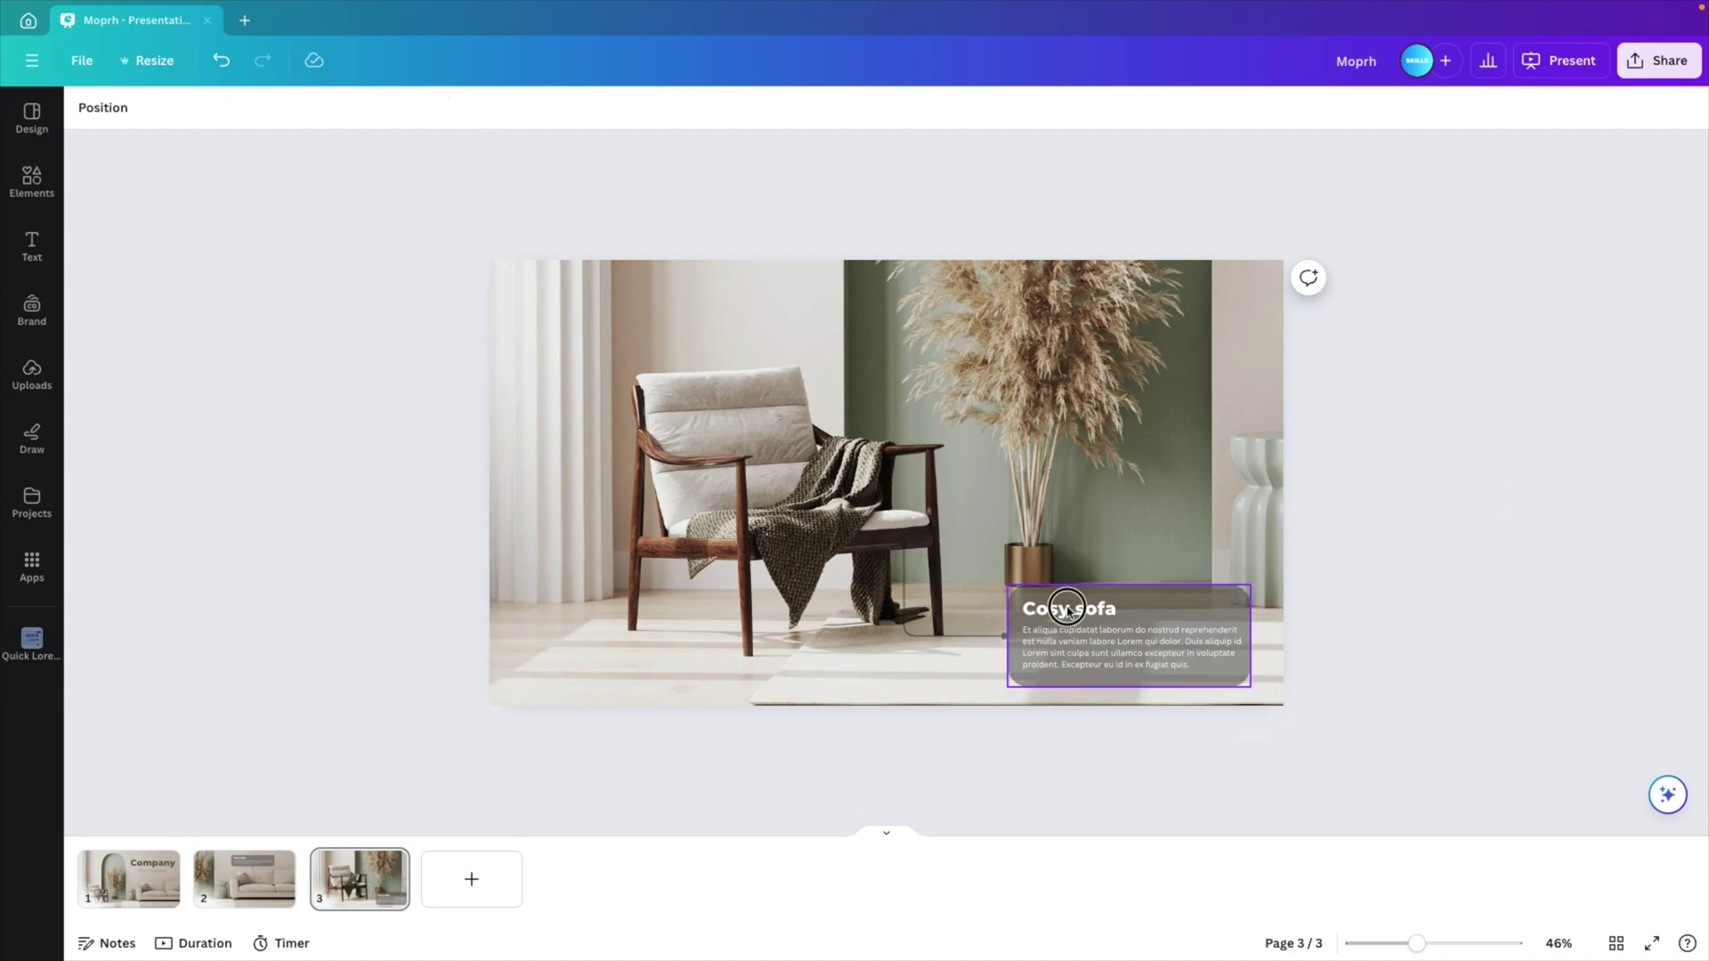
left_click(1068, 611)
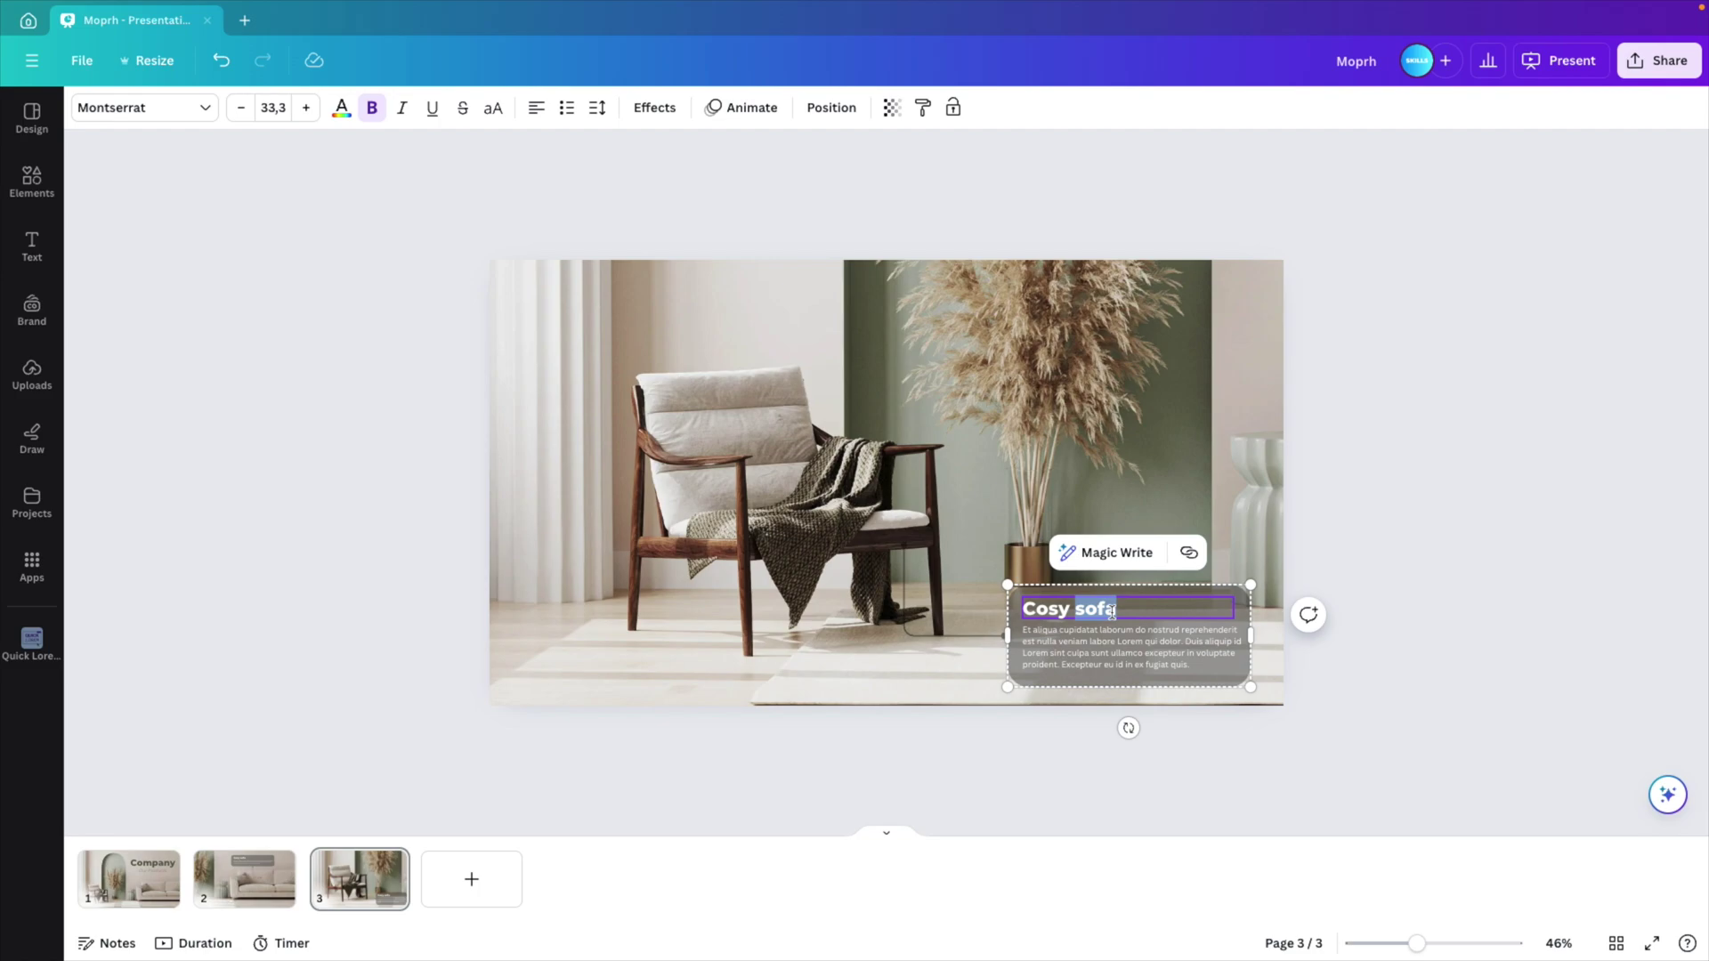
type("Small Chair")
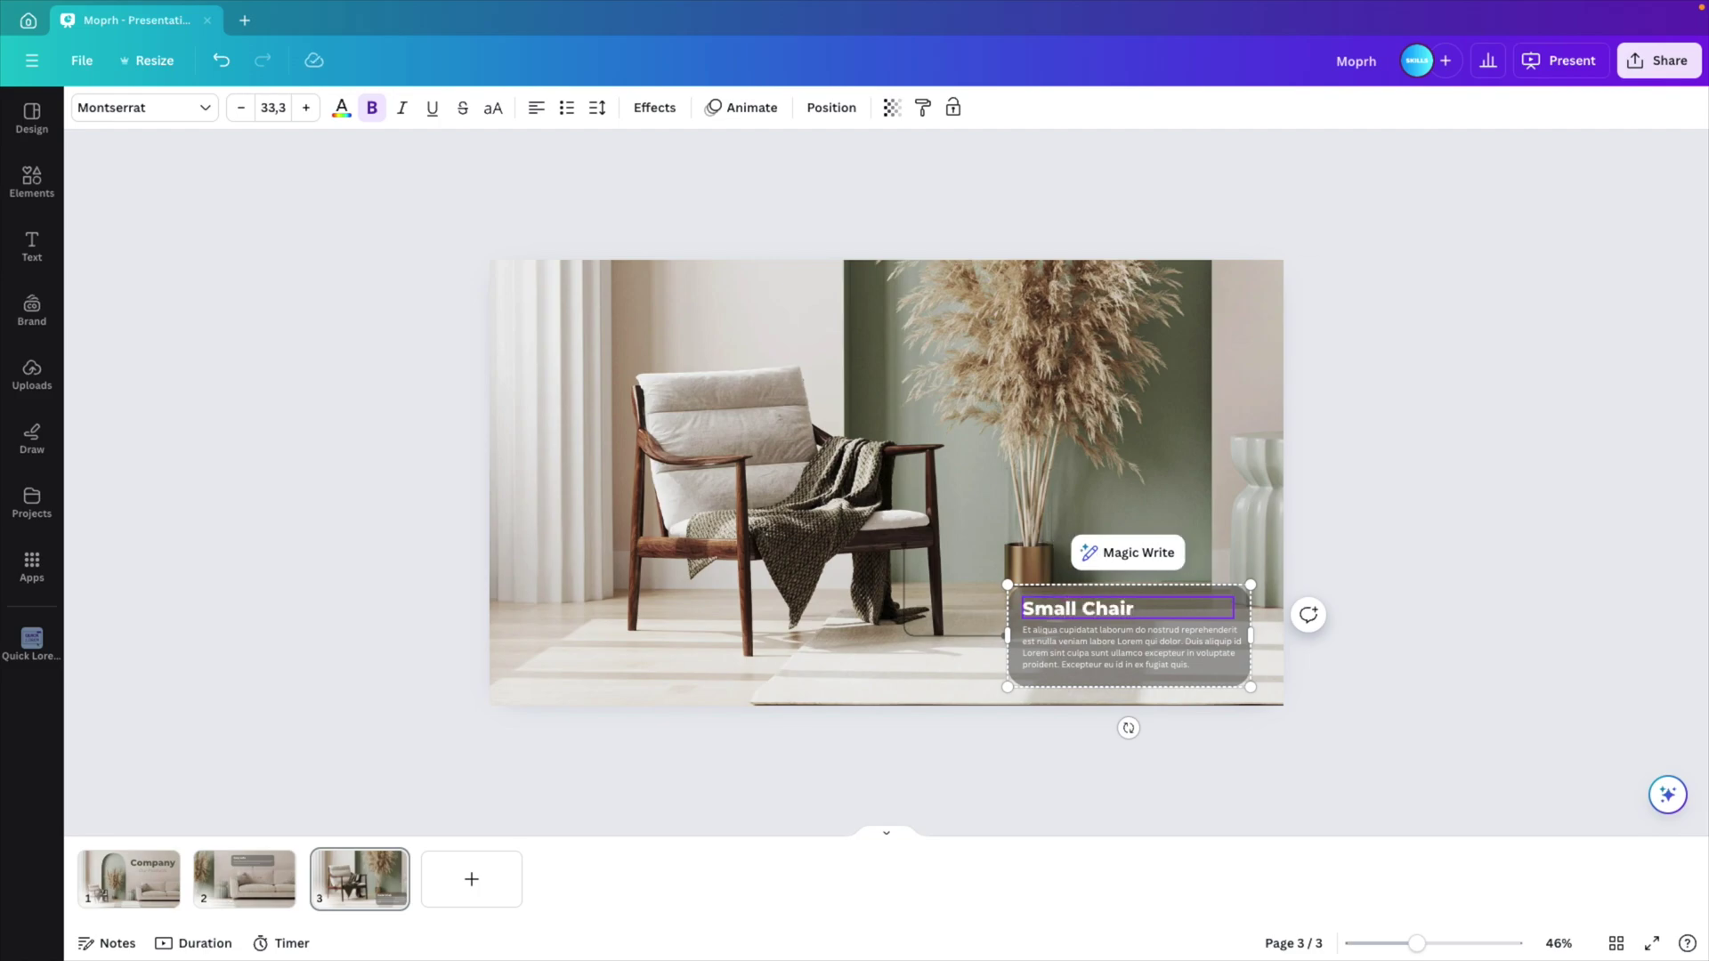
key("Escape")
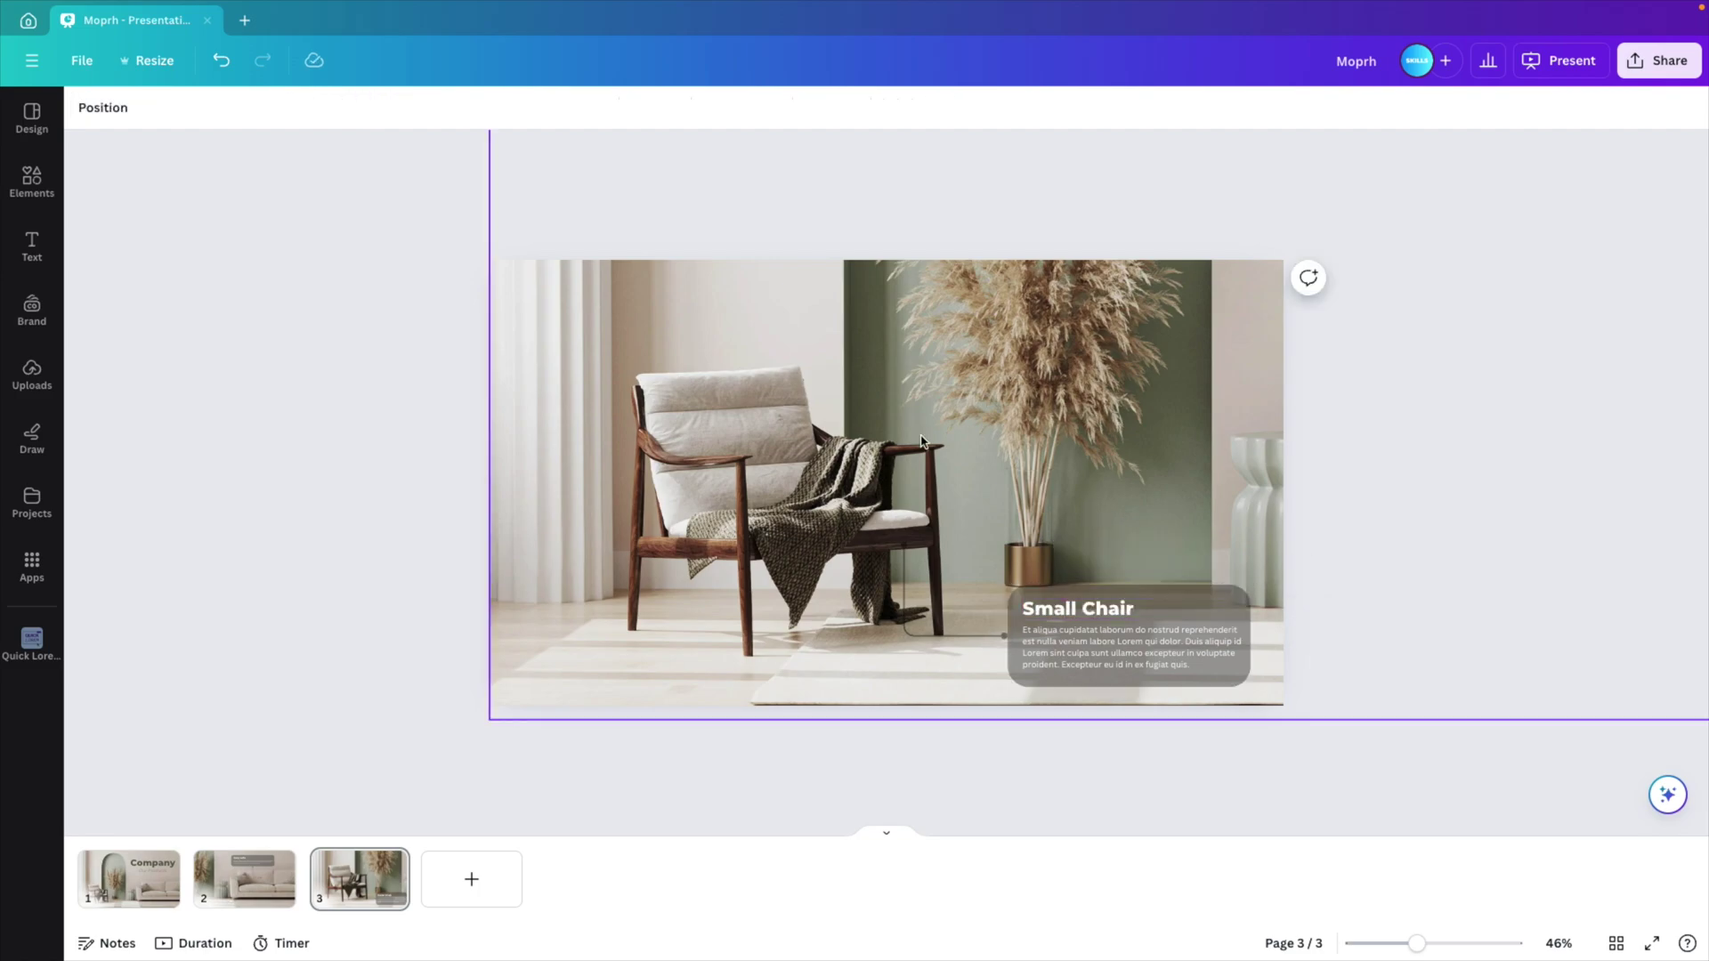
left_click(345, 875)
key("ctrl+d")
Step: Enlarge and shift slide 4's photo to frame the green stool and sofa
left_click(890, 400)
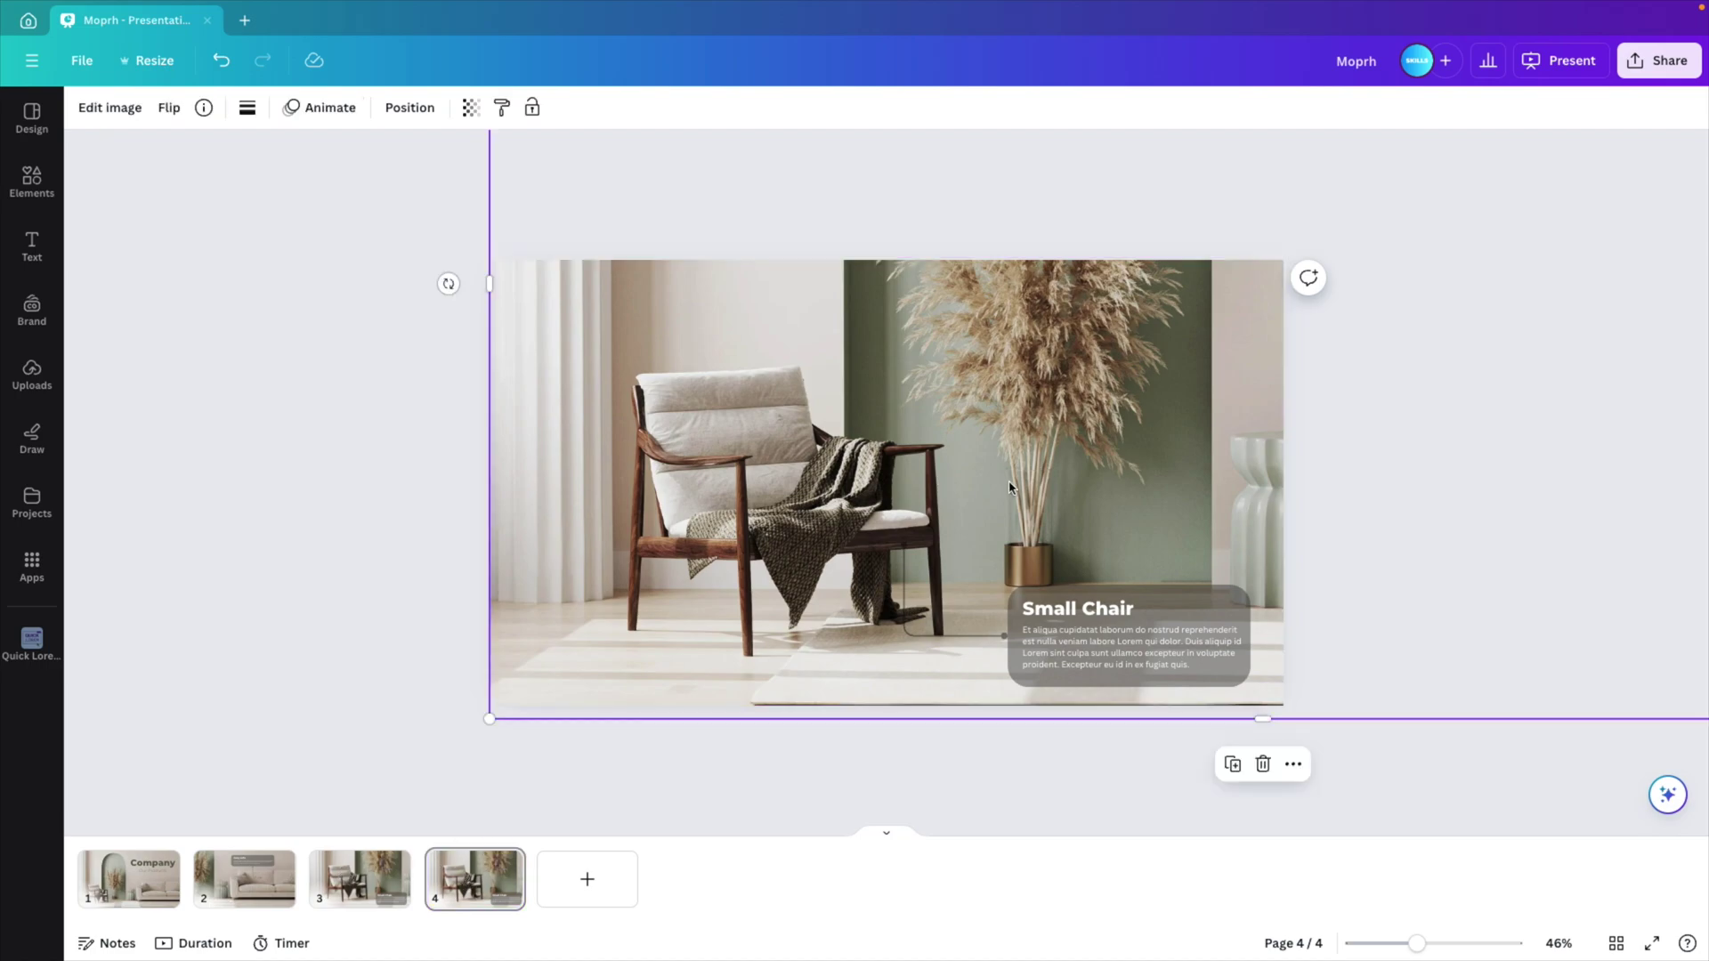
key("ctrl+minus")
left_click_drag(1362, 220, 1244, 288)
left_click_drag(704, 588, 633, 627)
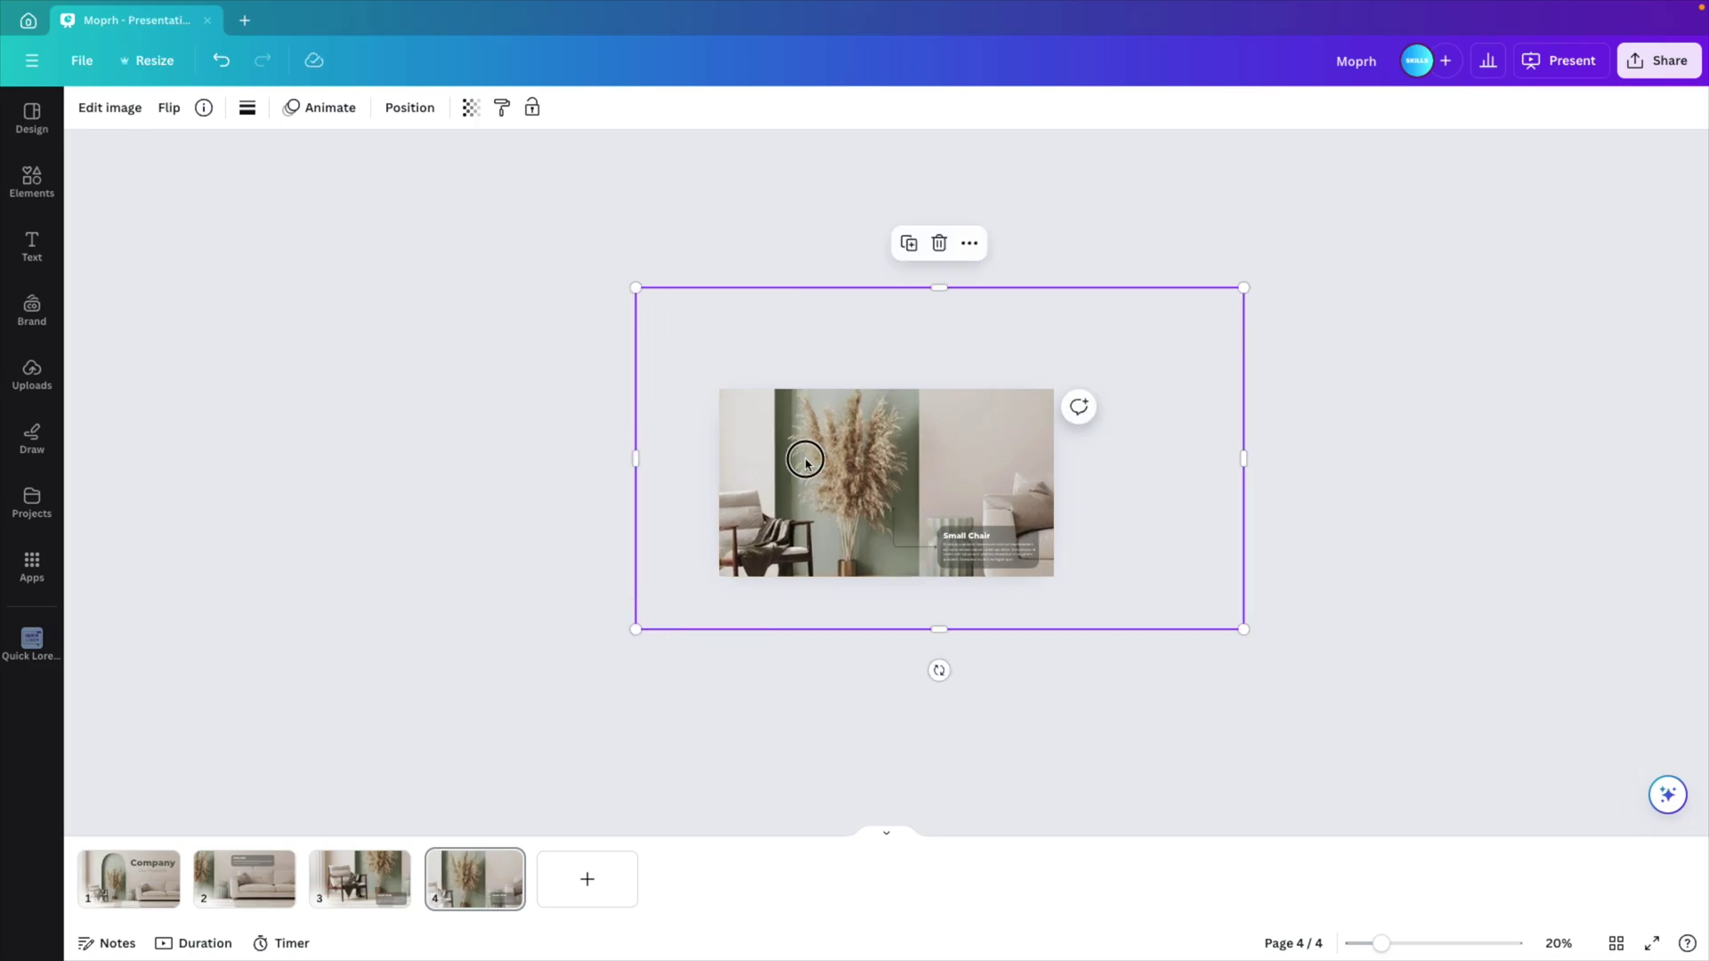
left_click_drag(801, 458, 708, 446)
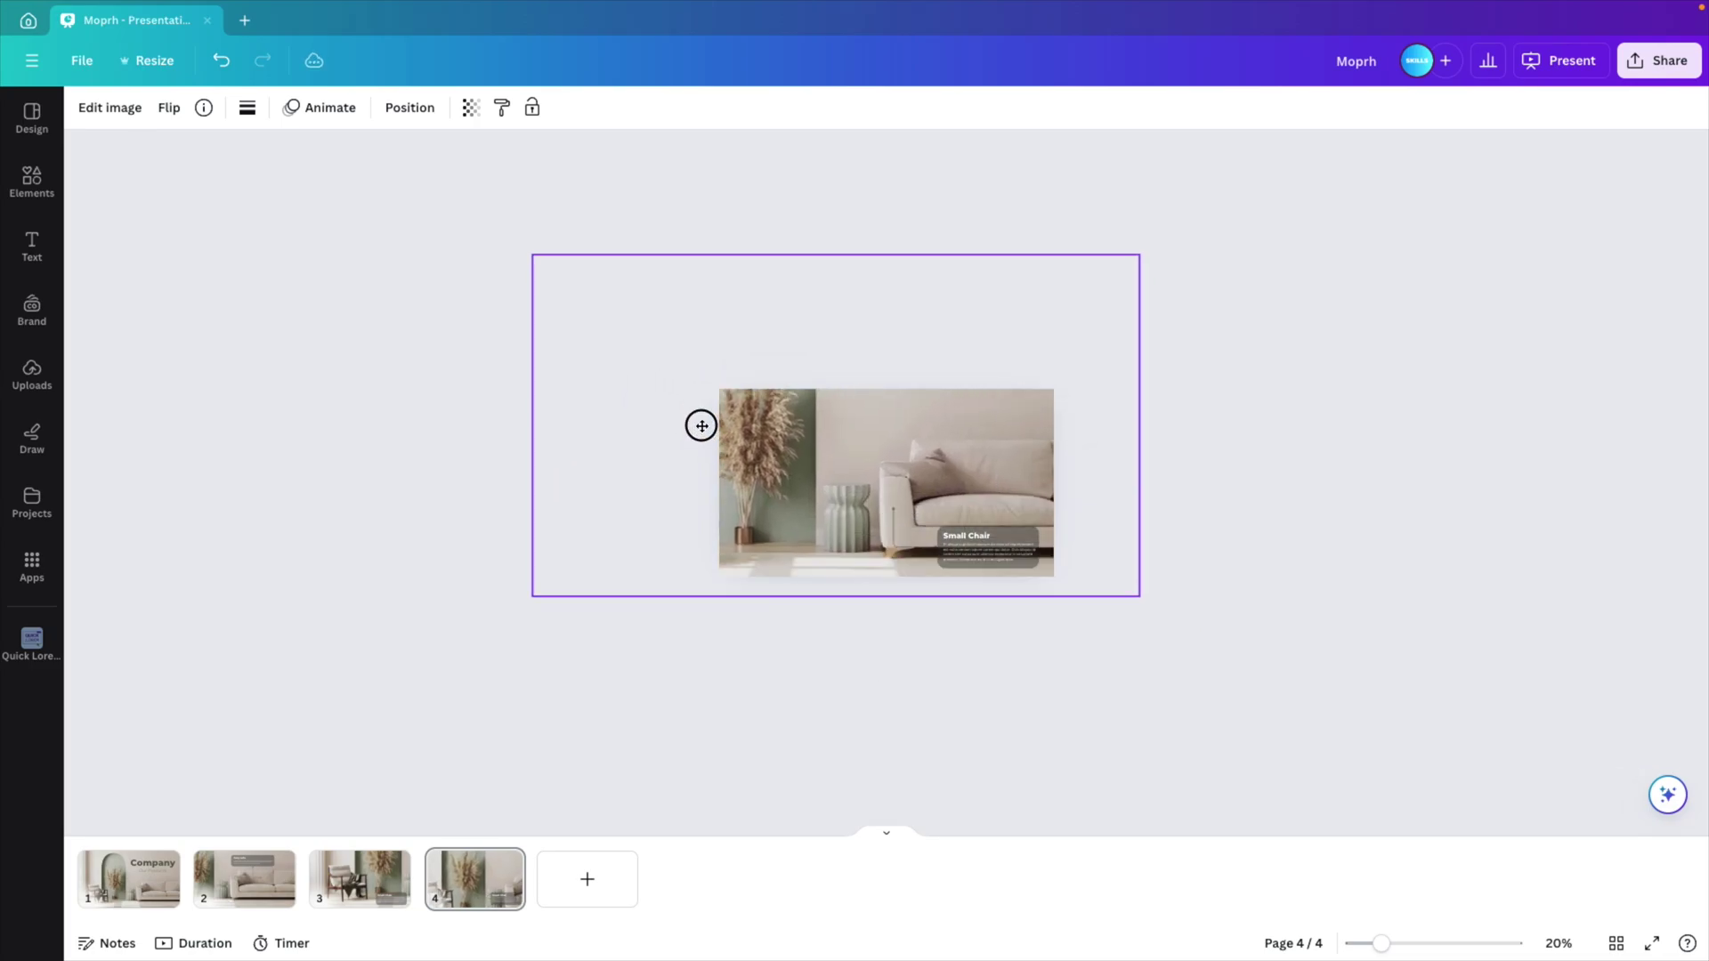
key("ctrl+alt+0")
Step: Move the label above the stool, aim its connector there, retitle it 'Small Table' and widen it
left_click(1159, 516)
left_click_drag(1159, 516, 948, 318)
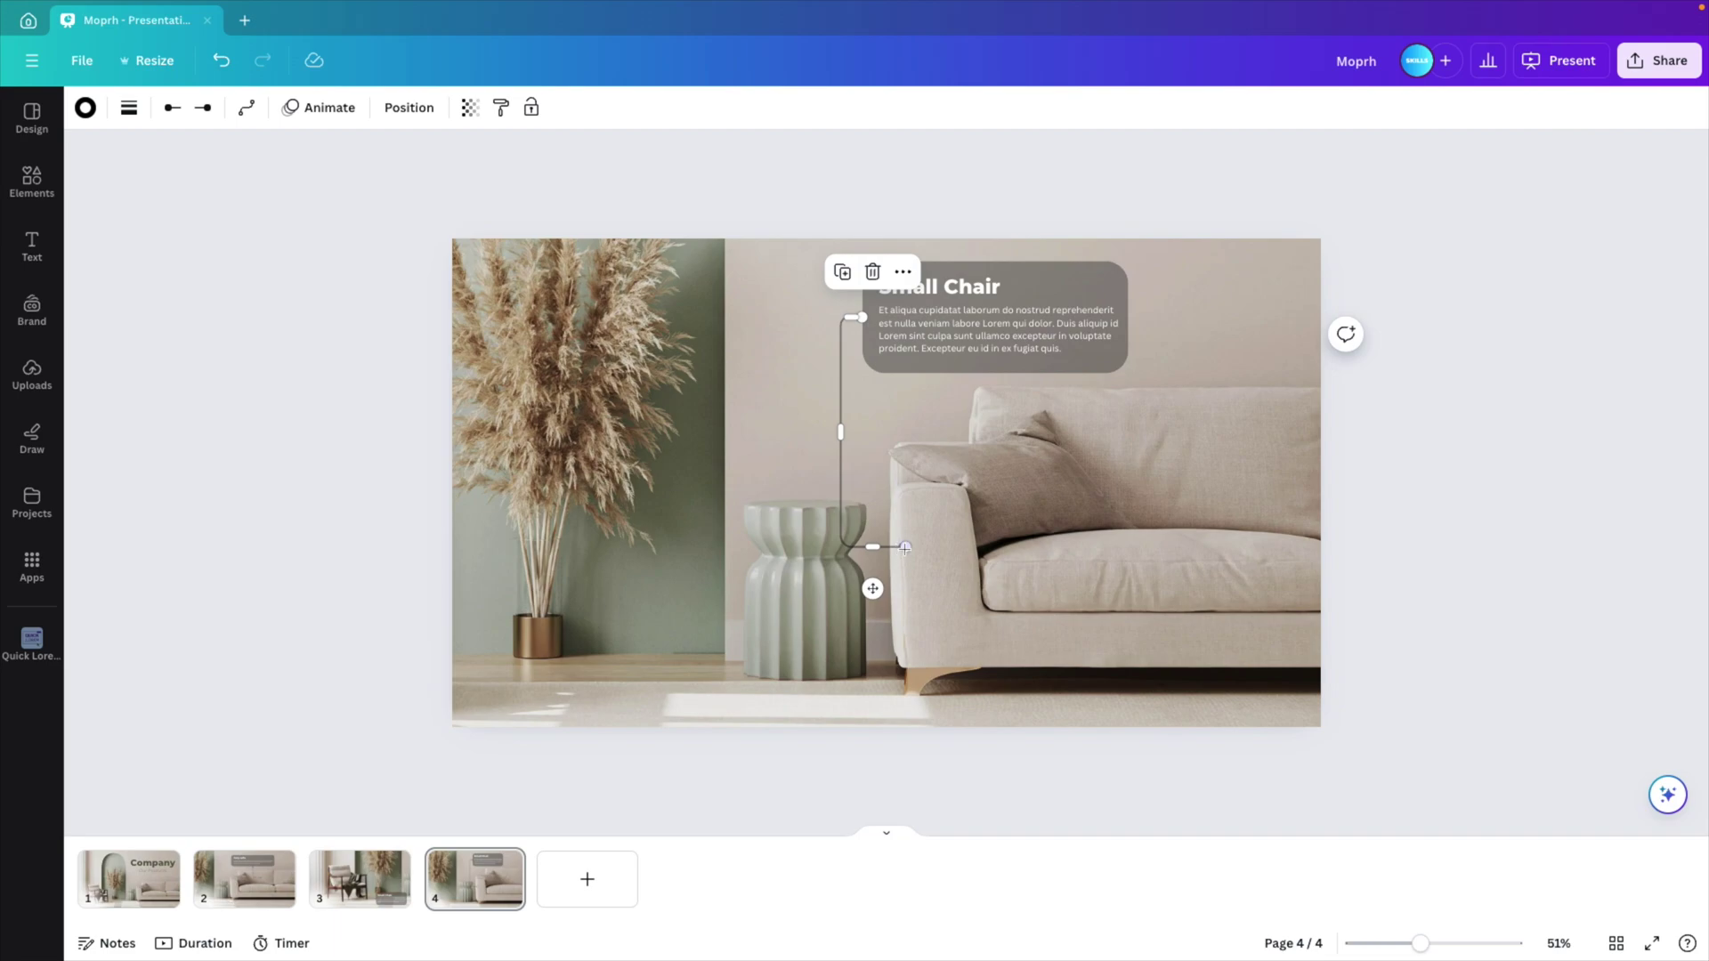
left_click_drag(905, 543, 816, 509)
double_click(970, 287)
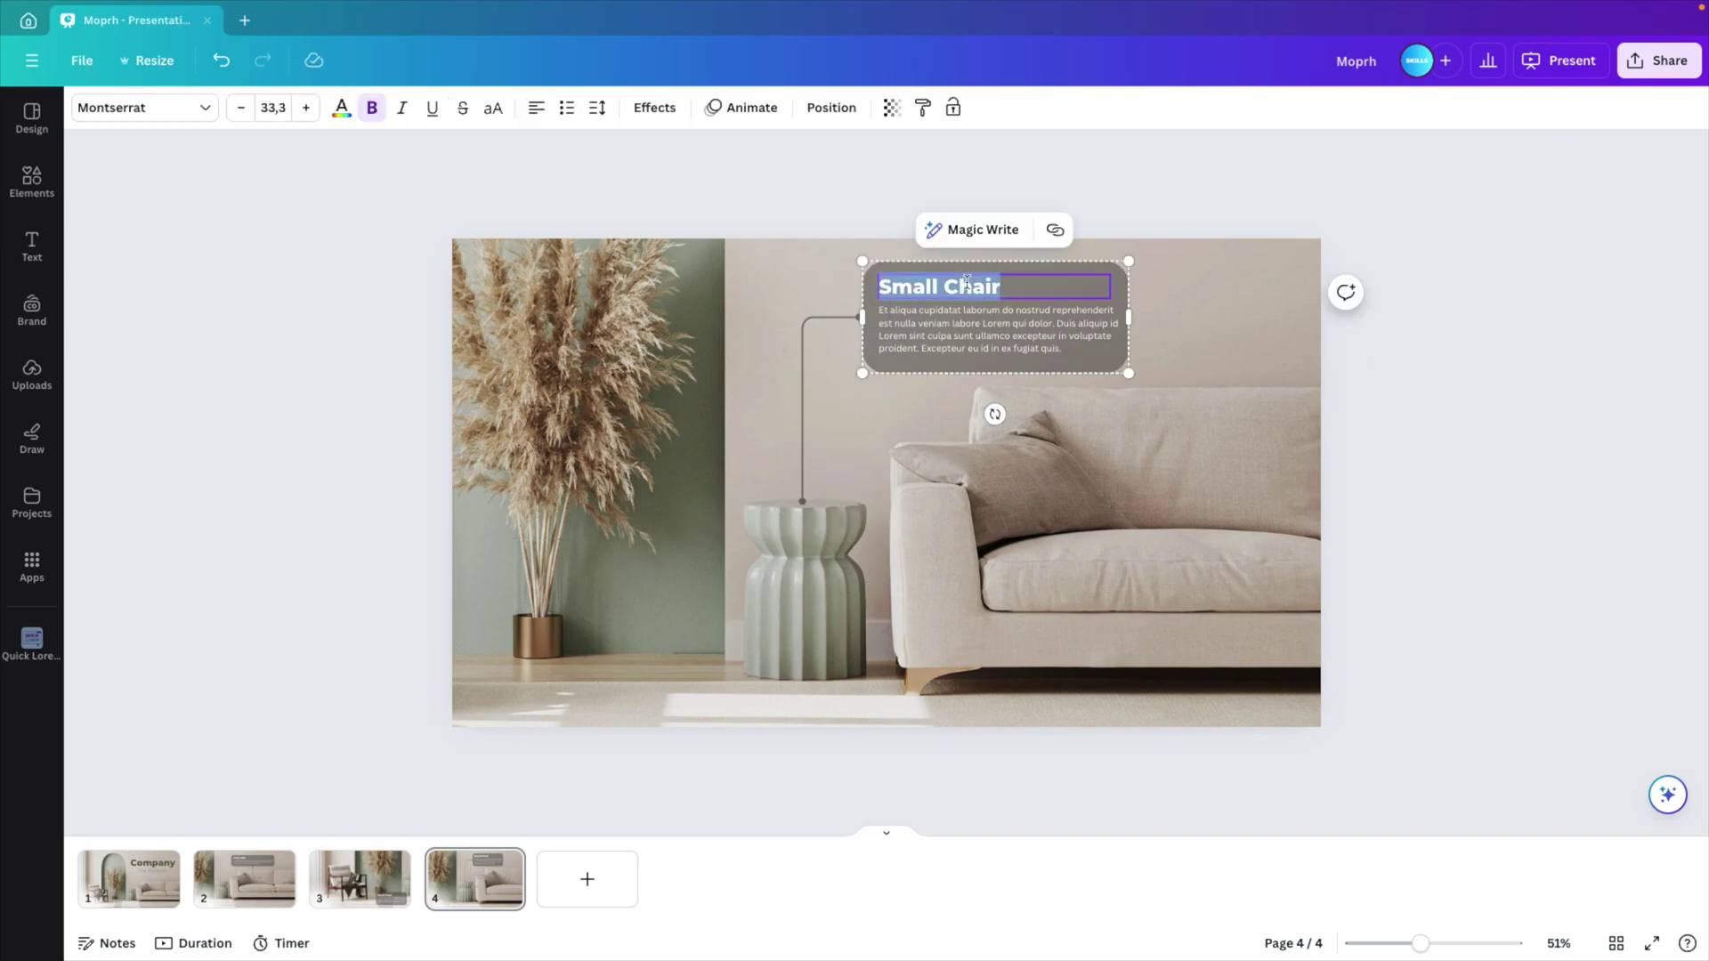
type("Table")
left_click_drag(1129, 317, 1222, 320)
left_click(1120, 336)
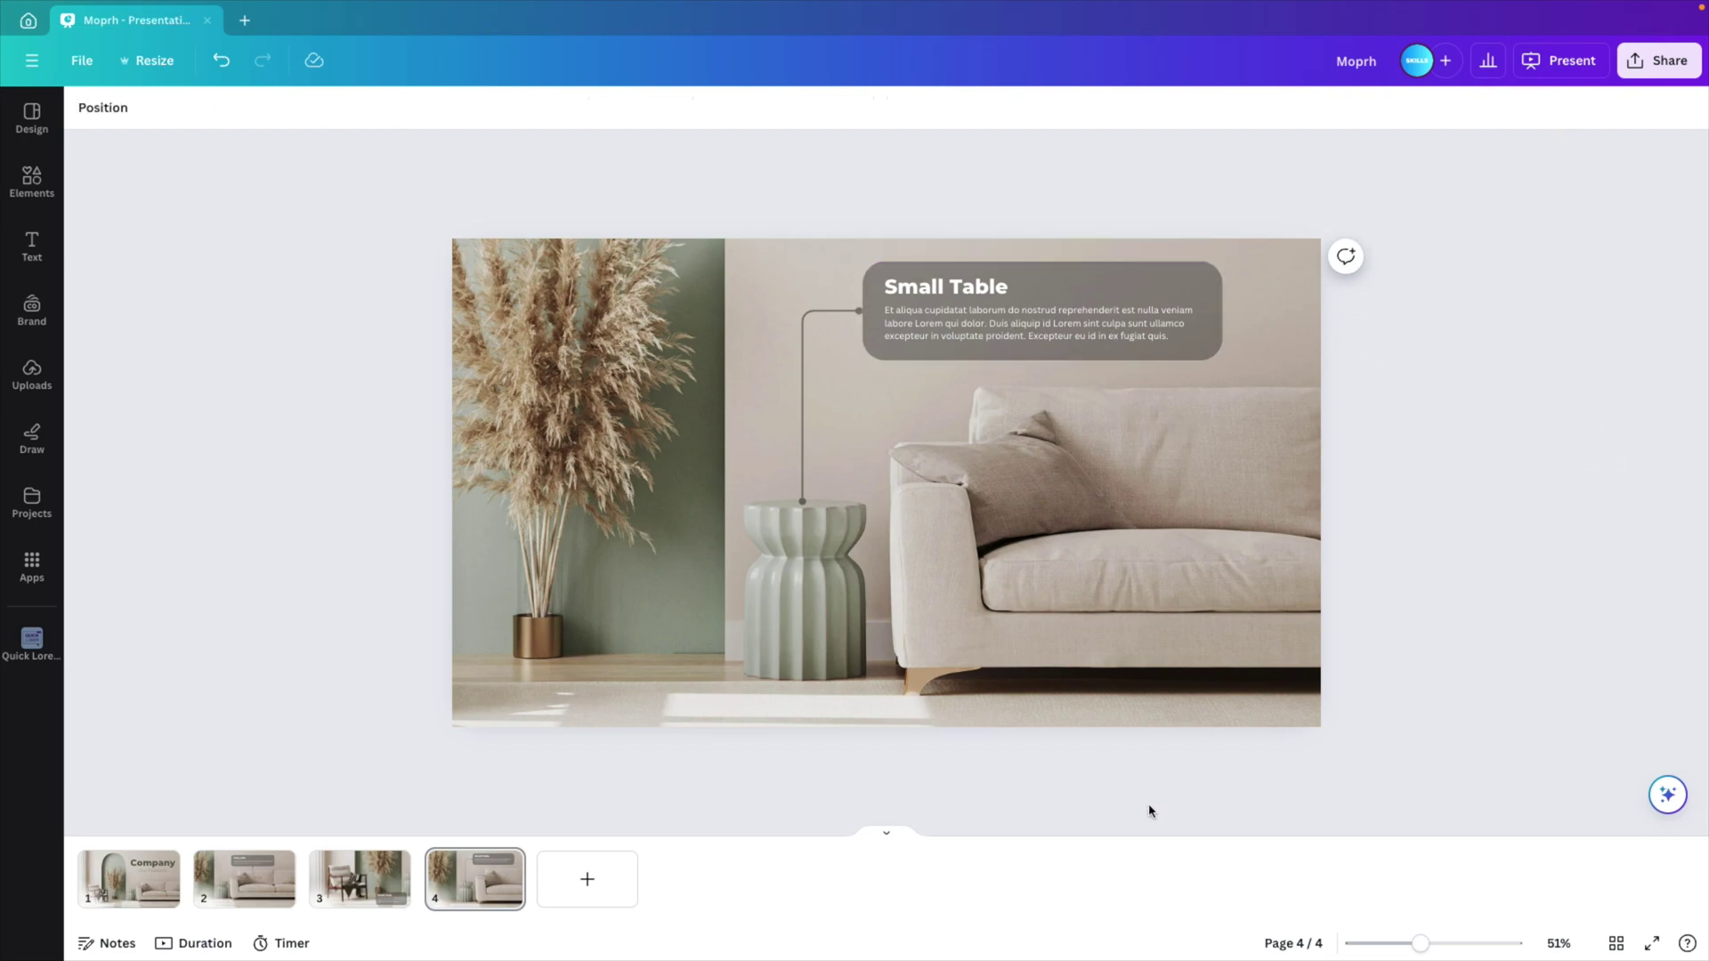
Step: Duplicate slide 4 as page 5 and delete its label box, connector line and Small Table text
left_click(509, 899)
key("ctrl+d")
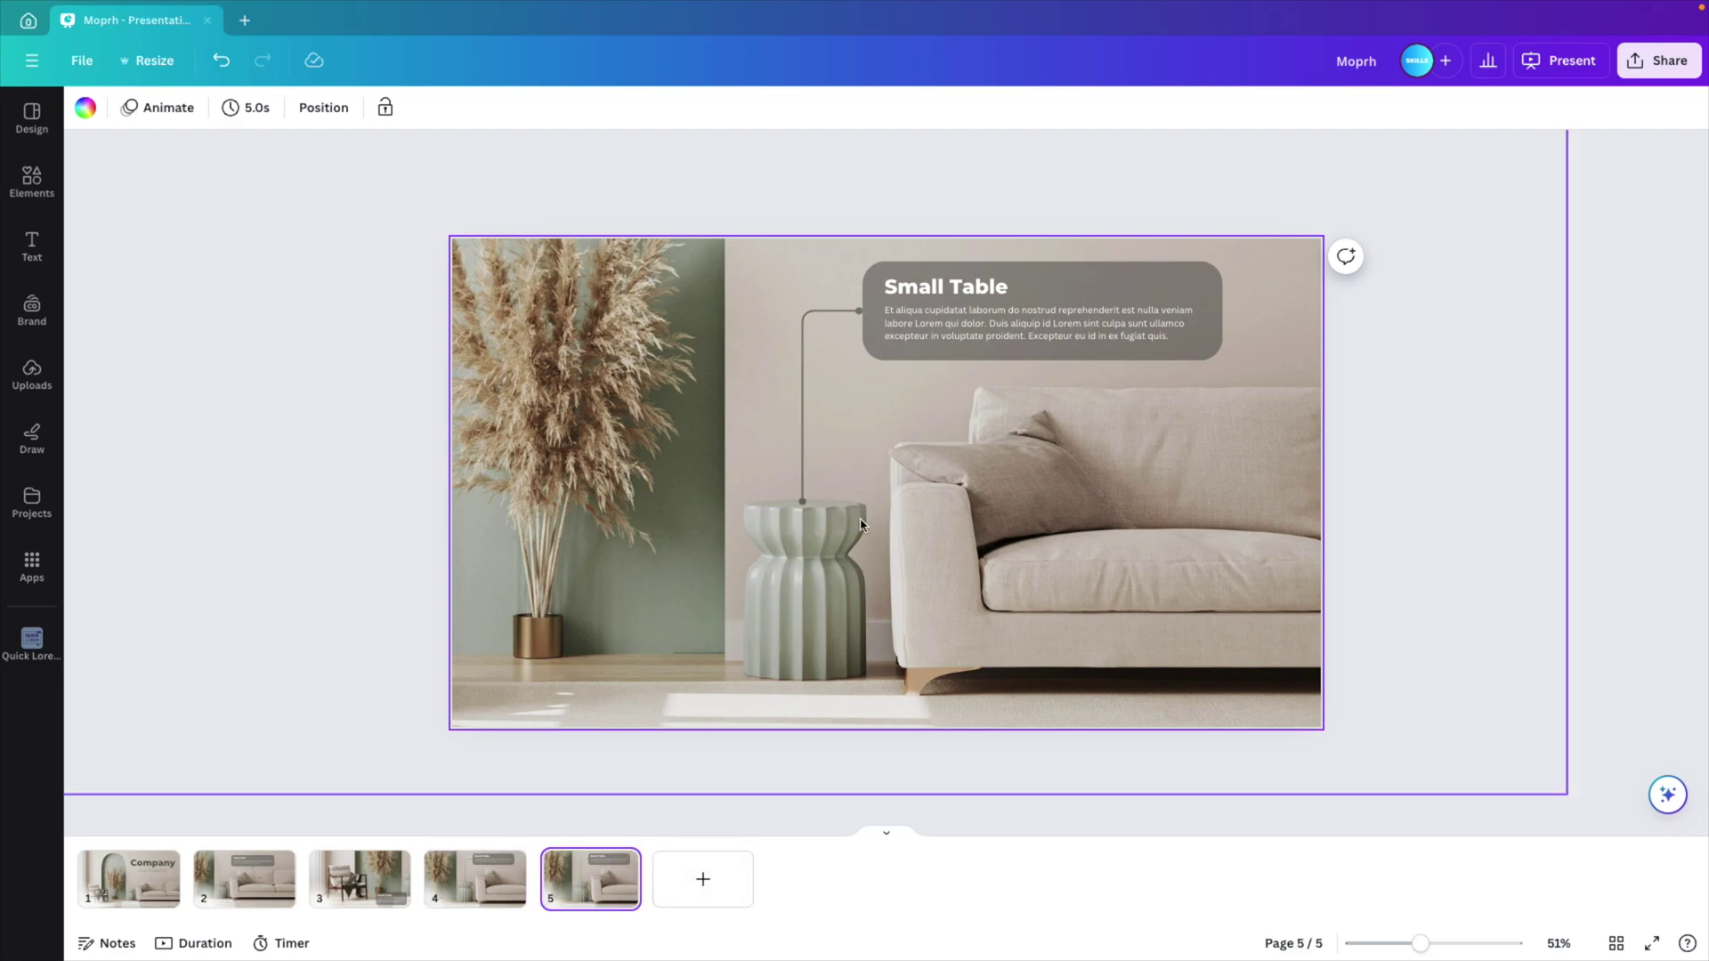
left_click(868, 320)
key("Delete")
left_click(841, 310)
key("Delete")
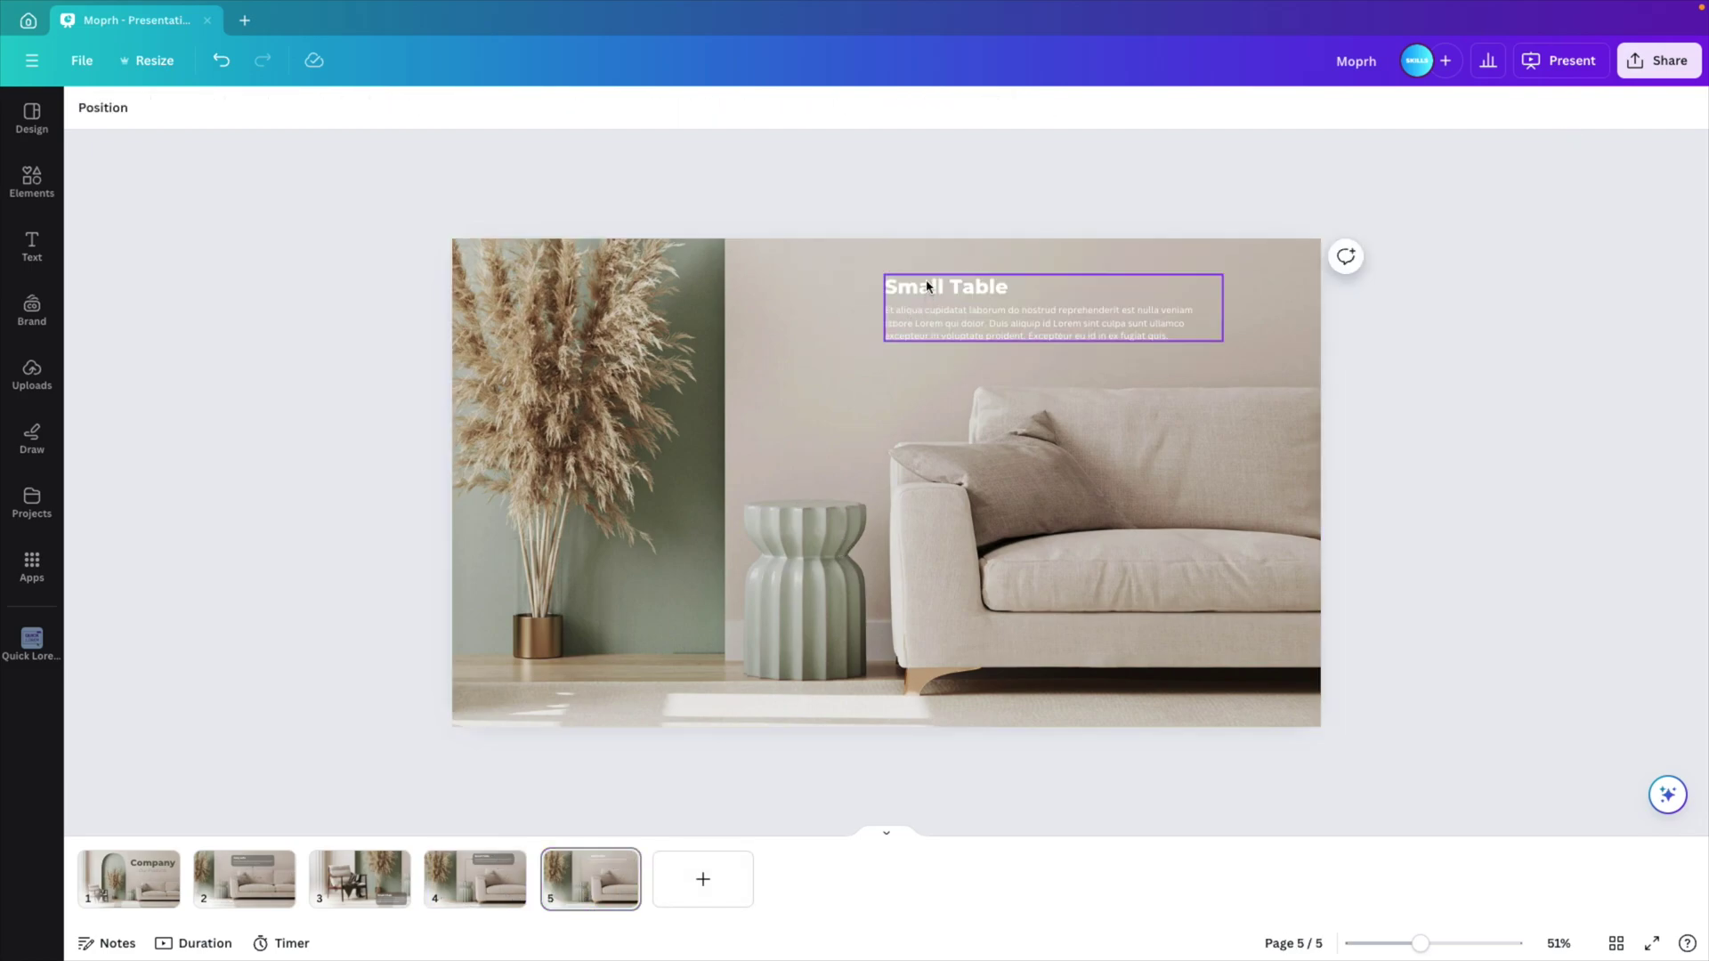
left_click(969, 332)
key("Delete")
left_click(1220, 431)
Step: Shrink the photo so the whole living room fits on the slide
scroll(1274, 239, "down", 4)
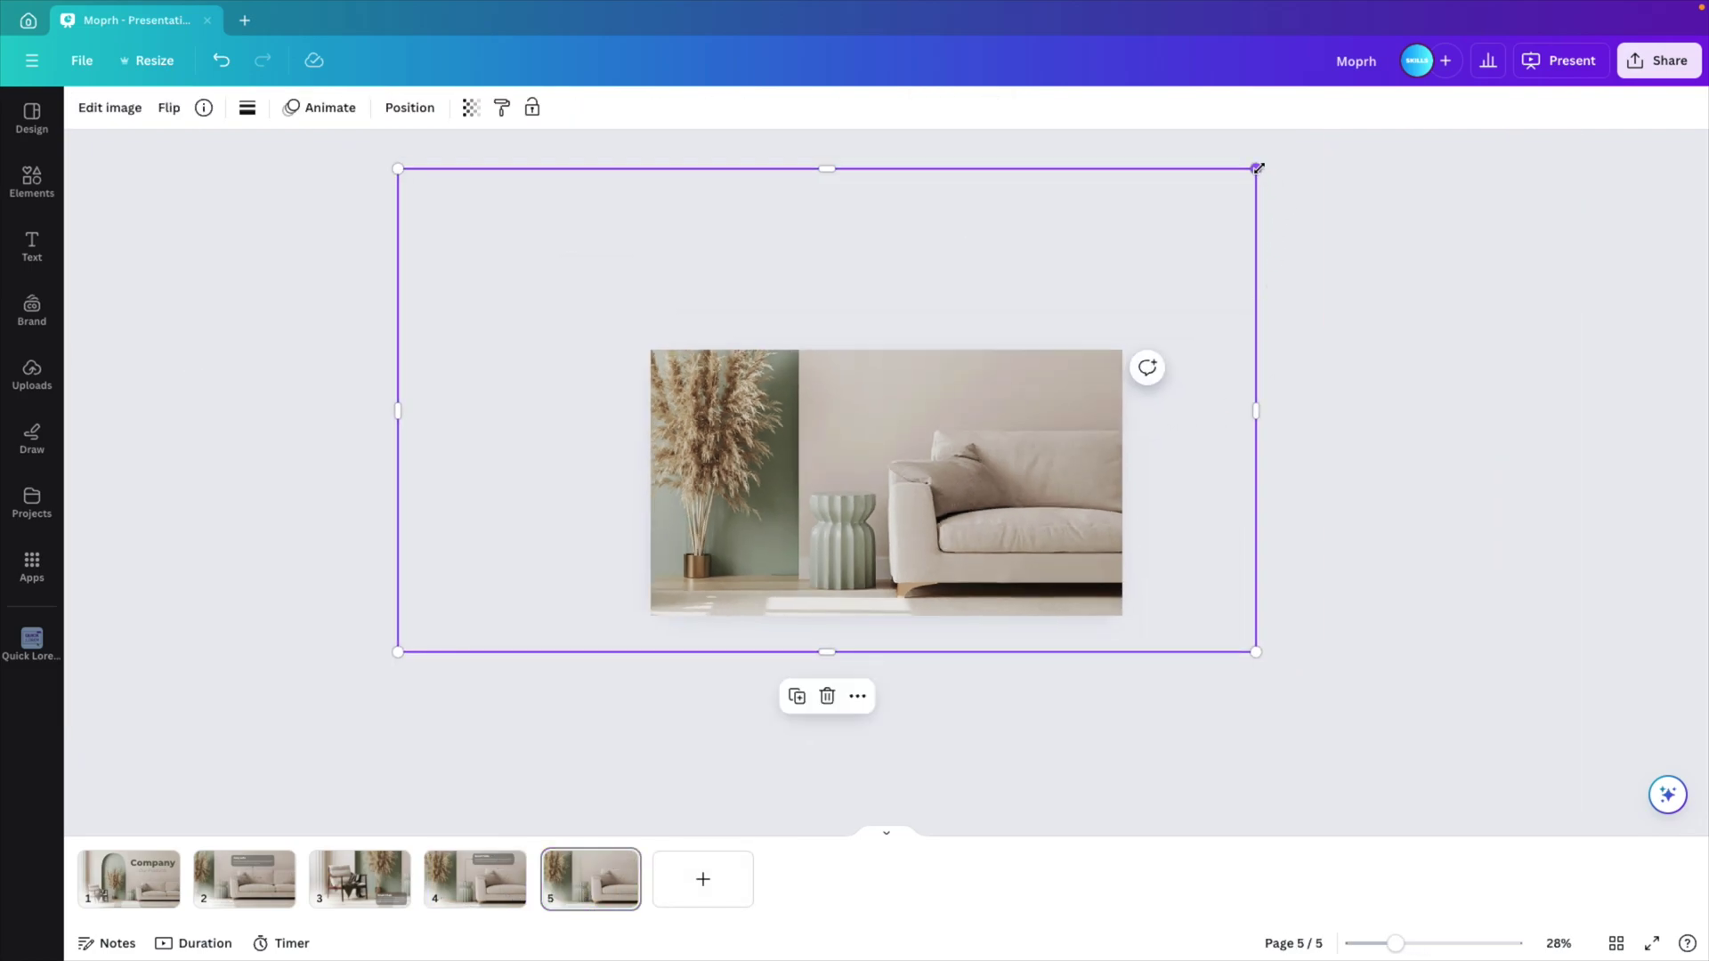
left_click_drag(1257, 167, 1125, 249)
left_click_drag(416, 263, 662, 336)
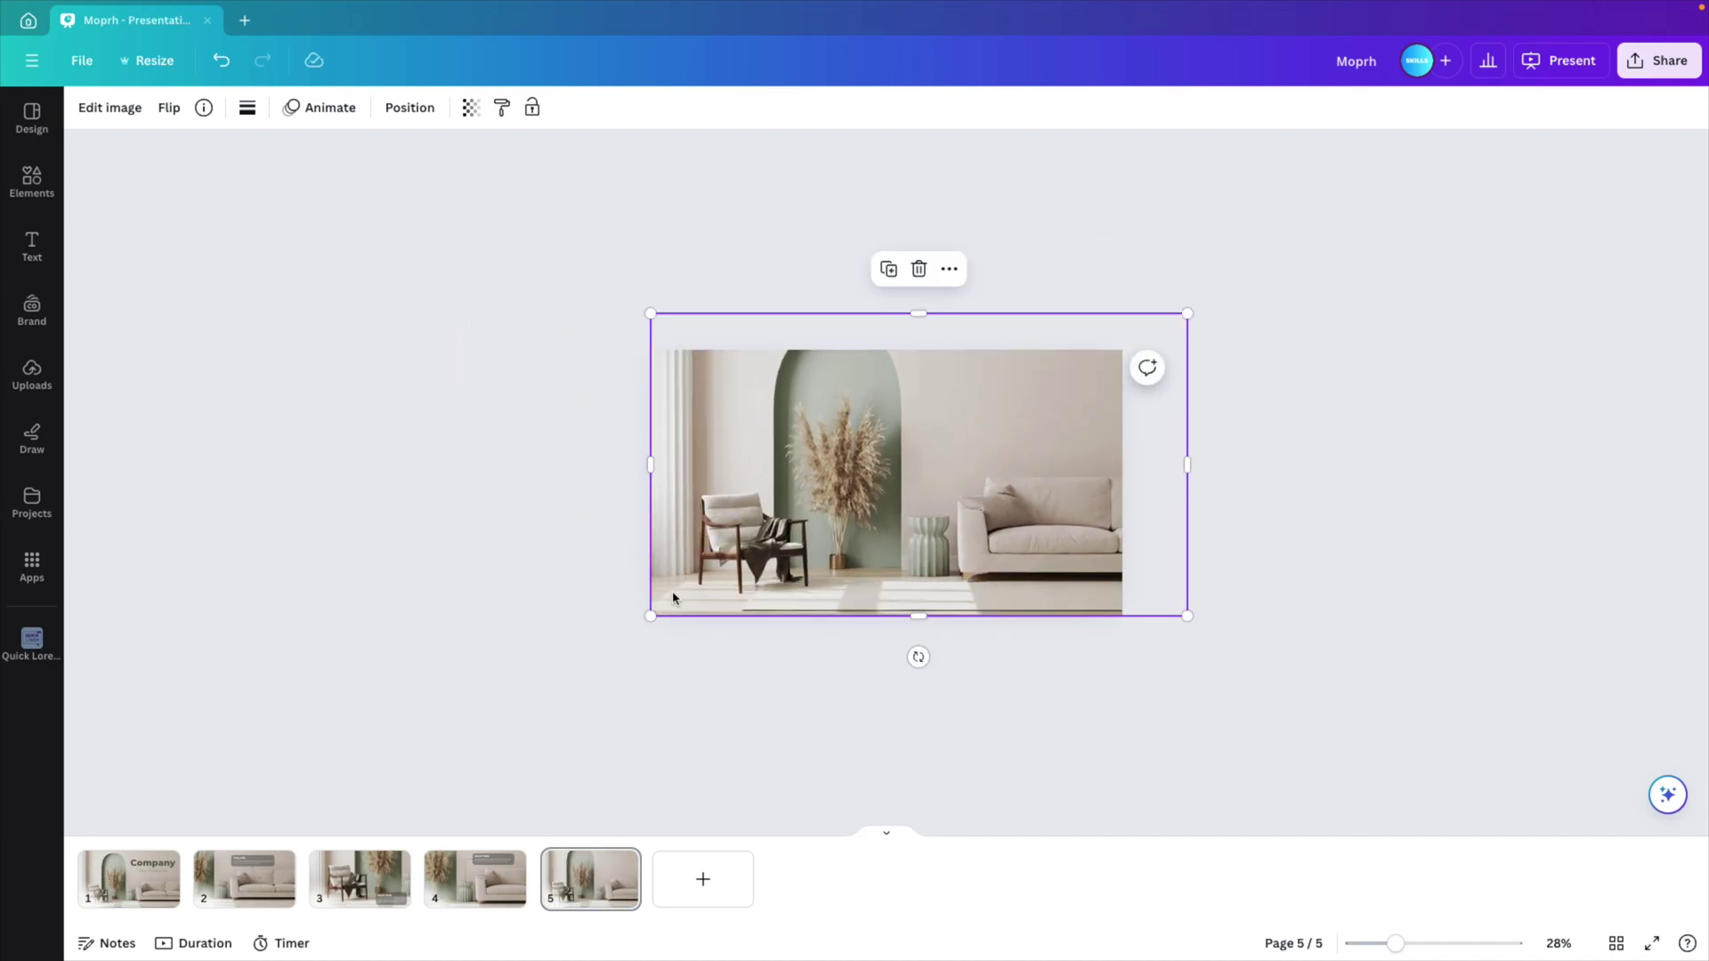
left_click_drag(1188, 314, 1129, 353)
scroll(924, 561, "up", 3)
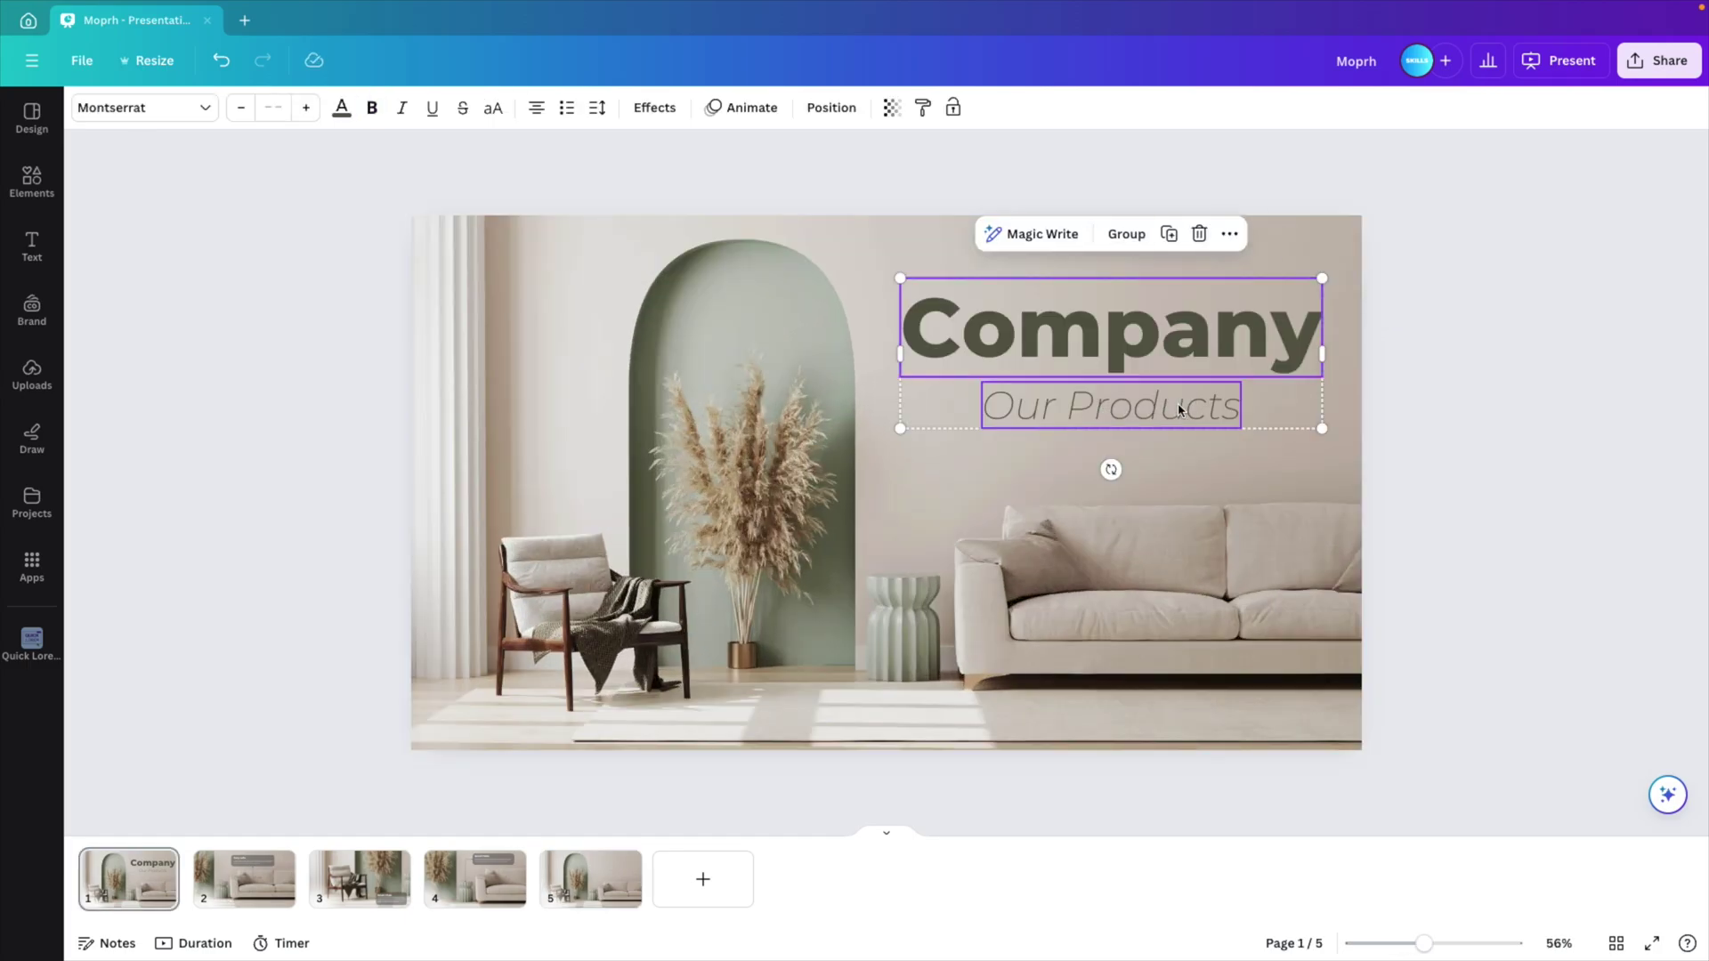
Step: Change the heading to 'Thank You' and the subtitle to 'For watching!'
left_click(615, 872)
left_click(1175, 350)
double_click(1175, 350)
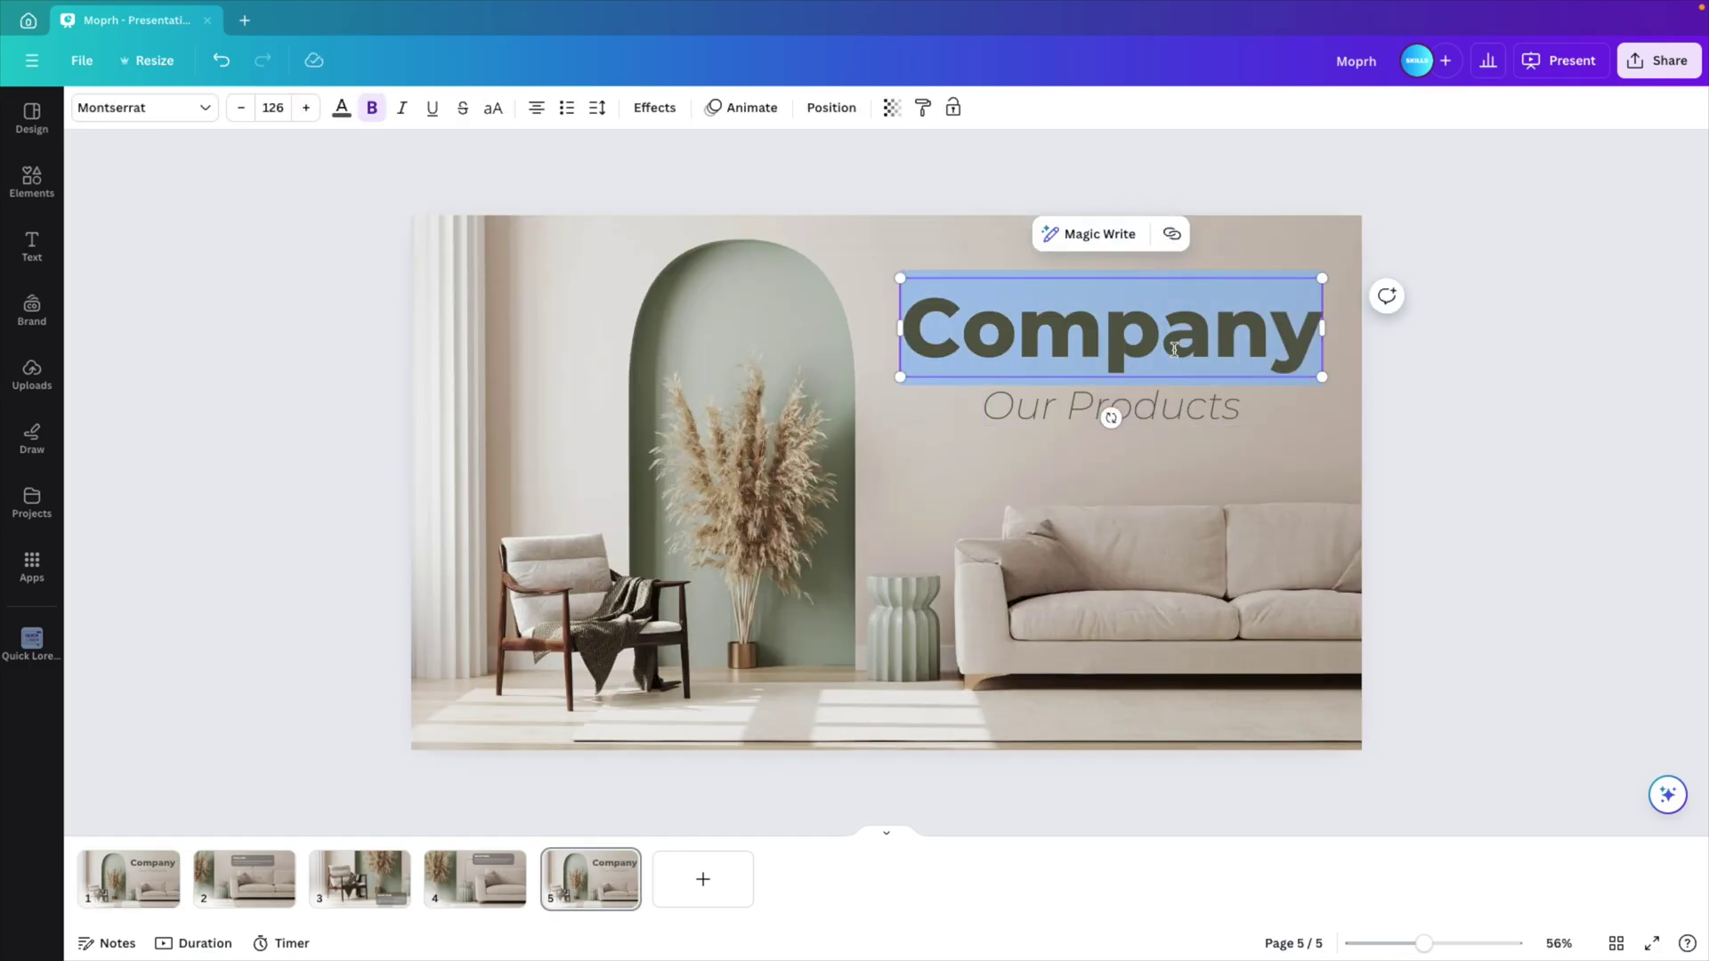
type("Thank You")
triple_click(1113, 406)
type("For watch")
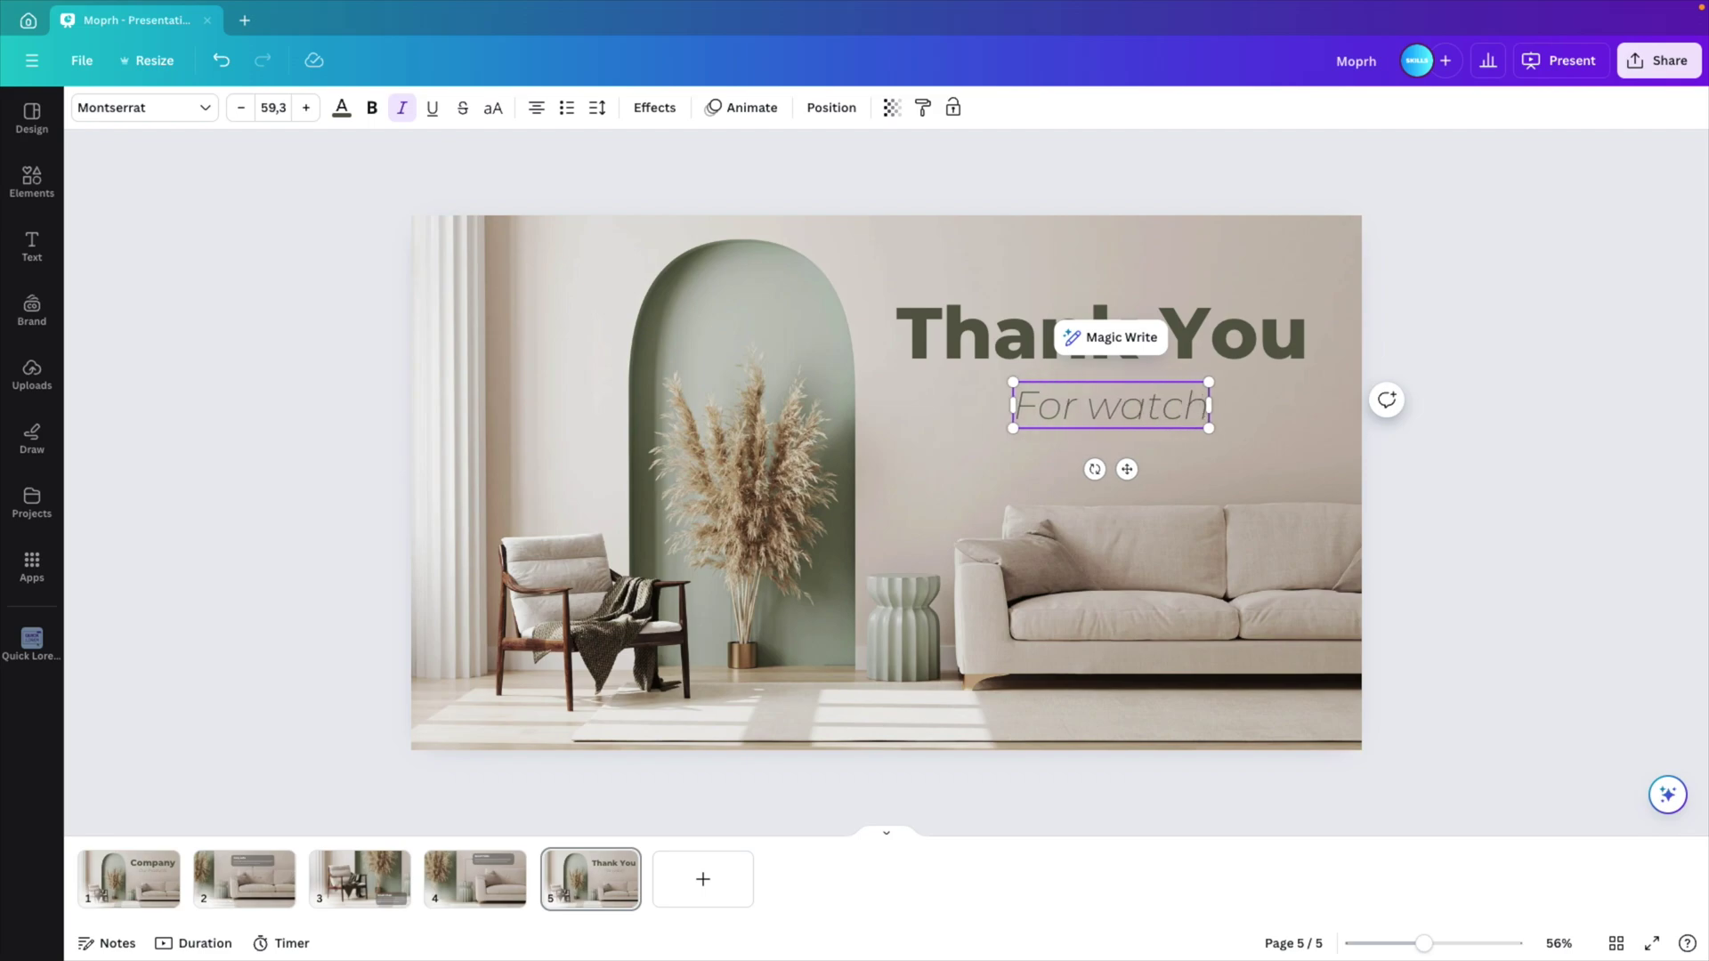
type("ing!")
key("BackSpace")
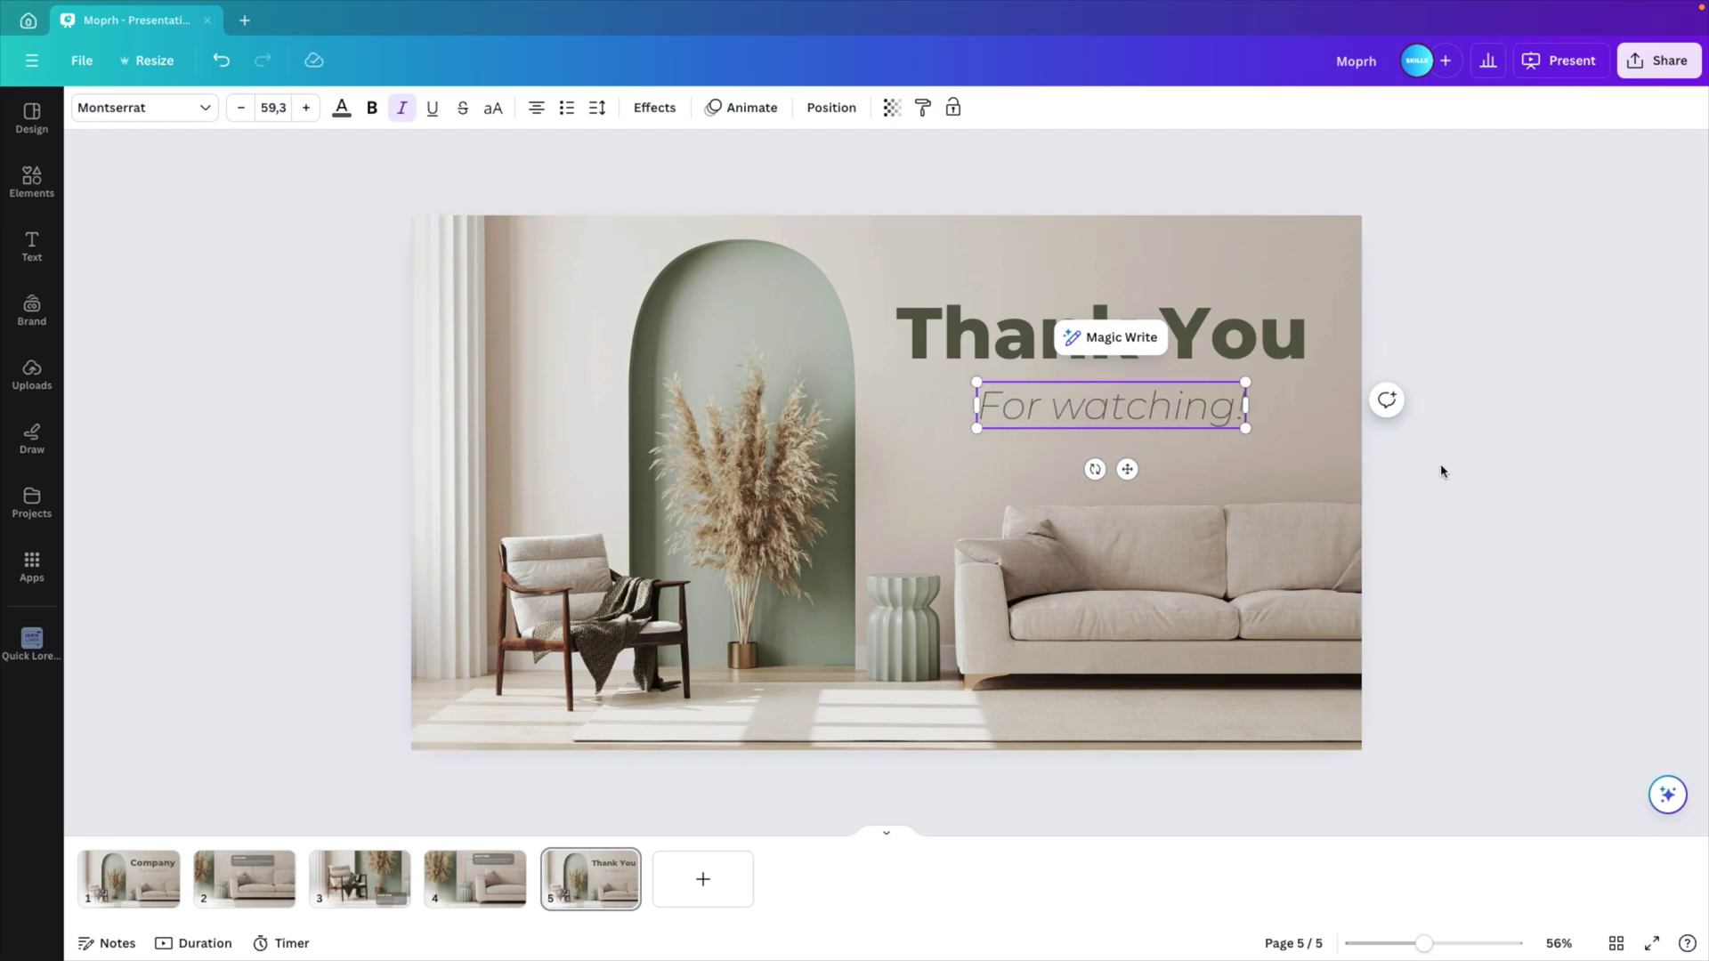
key("Escape")
Step: Move, slightly enlarge and centre the Thank You heading and subtitle on the slide
left_click(1193, 335, "shift")
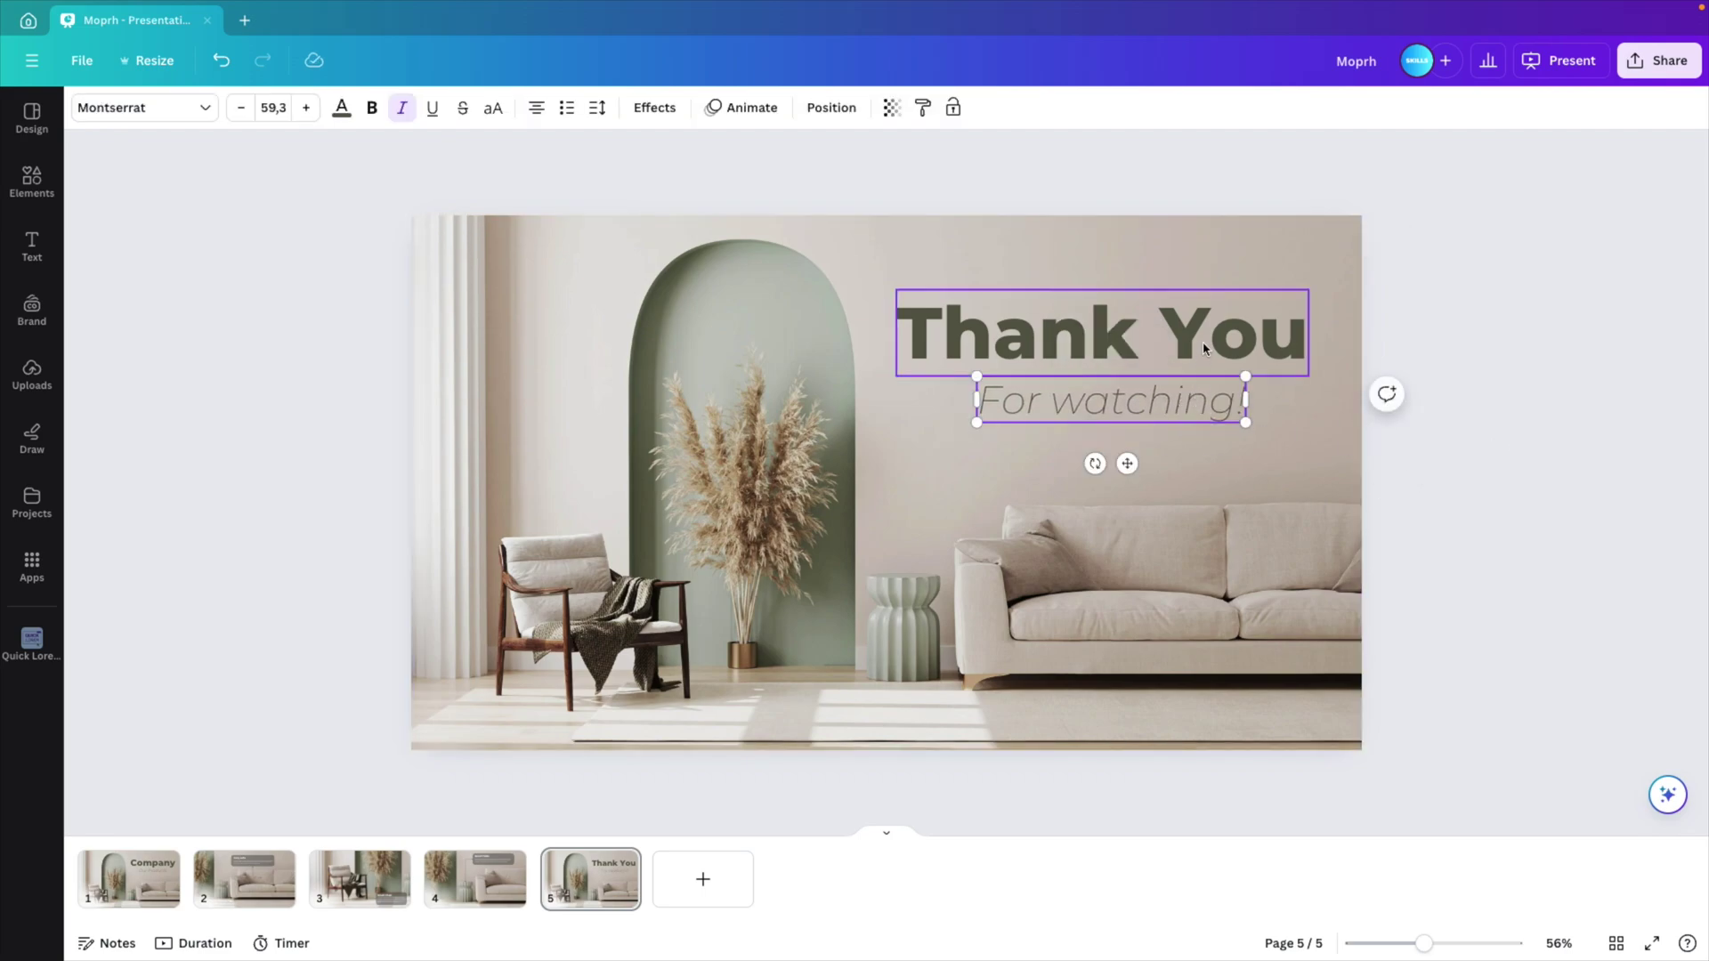
left_click(1477, 475)
left_click_drag(1172, 404, 1163, 405)
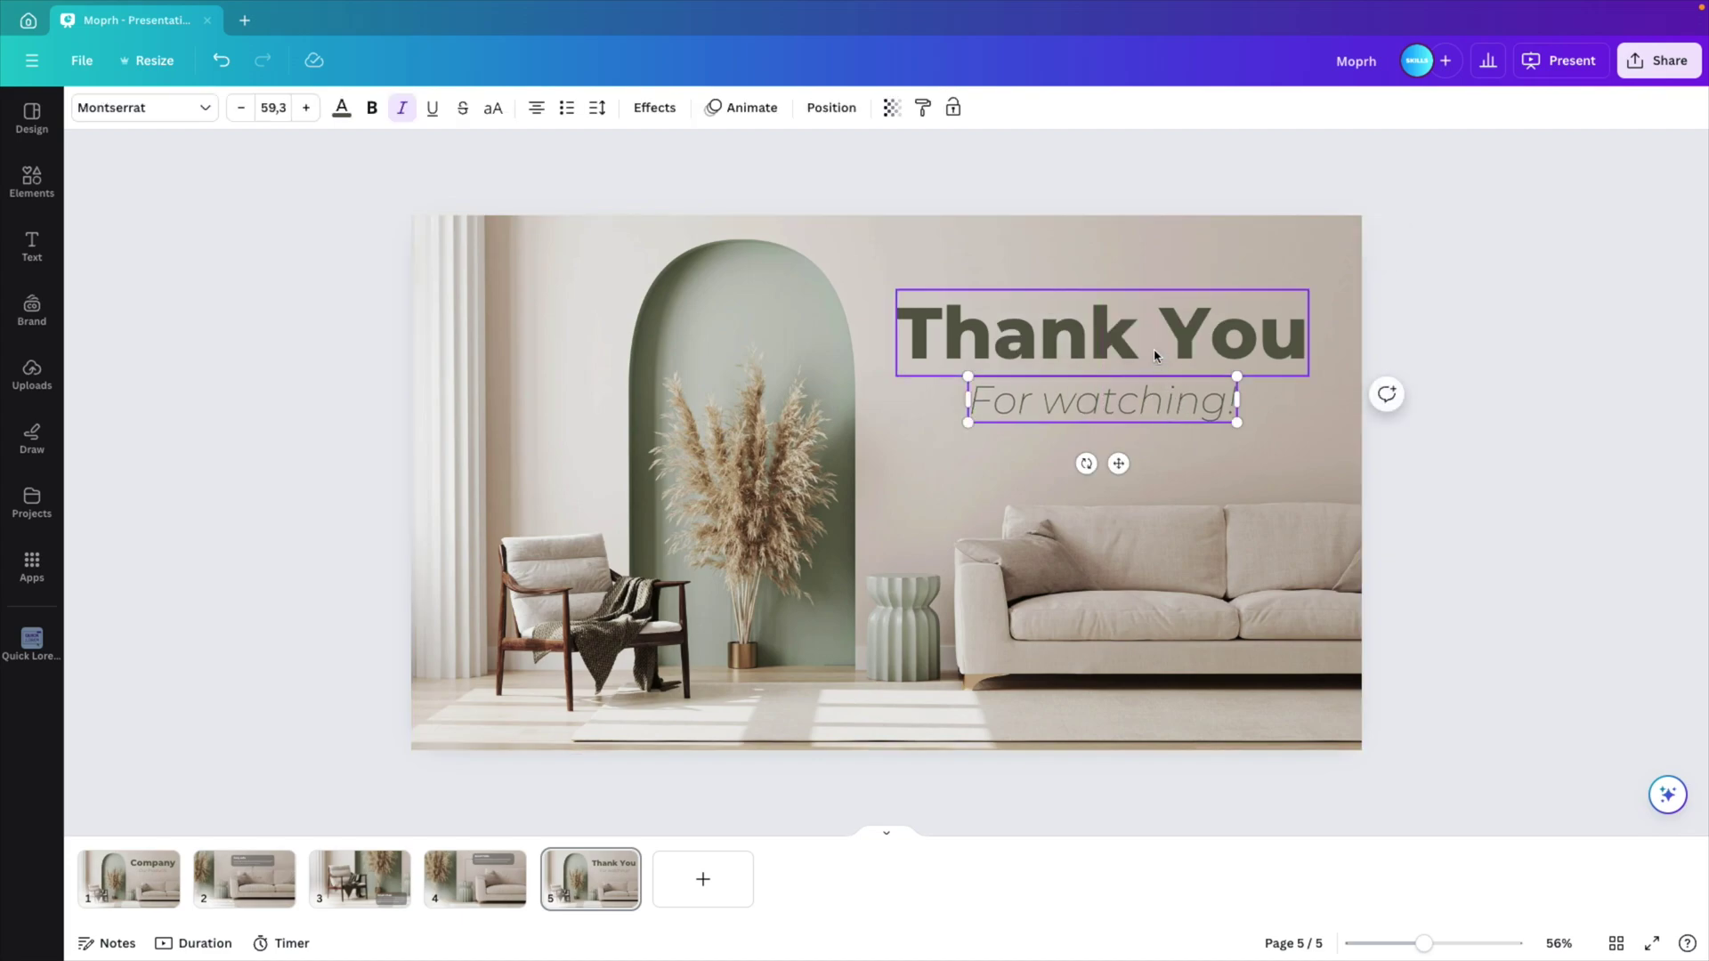
left_click(1126, 345, "shift")
left_click_drag(1126, 345, 1118, 366)
left_click_drag(1312, 317, 1324, 305)
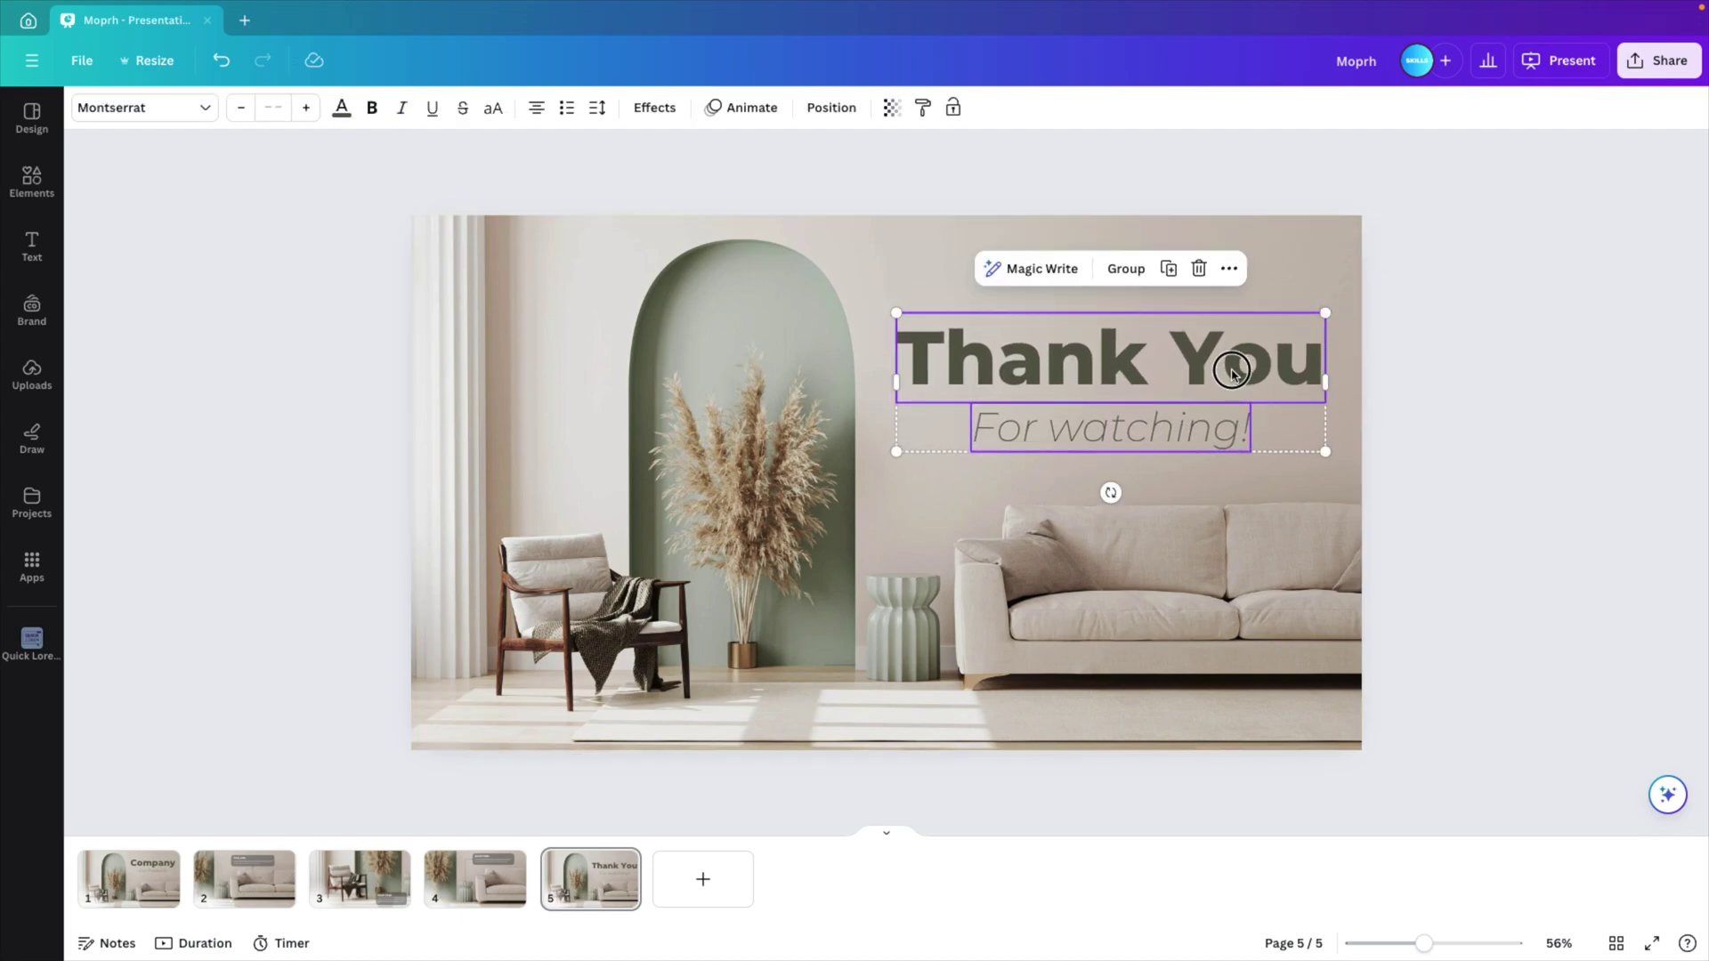
left_click_drag(1232, 371, 1237, 371)
left_click(655, 799)
Step: Starting from page 1, switch to scroll view and scroll through all five slides
left_click(136, 891)
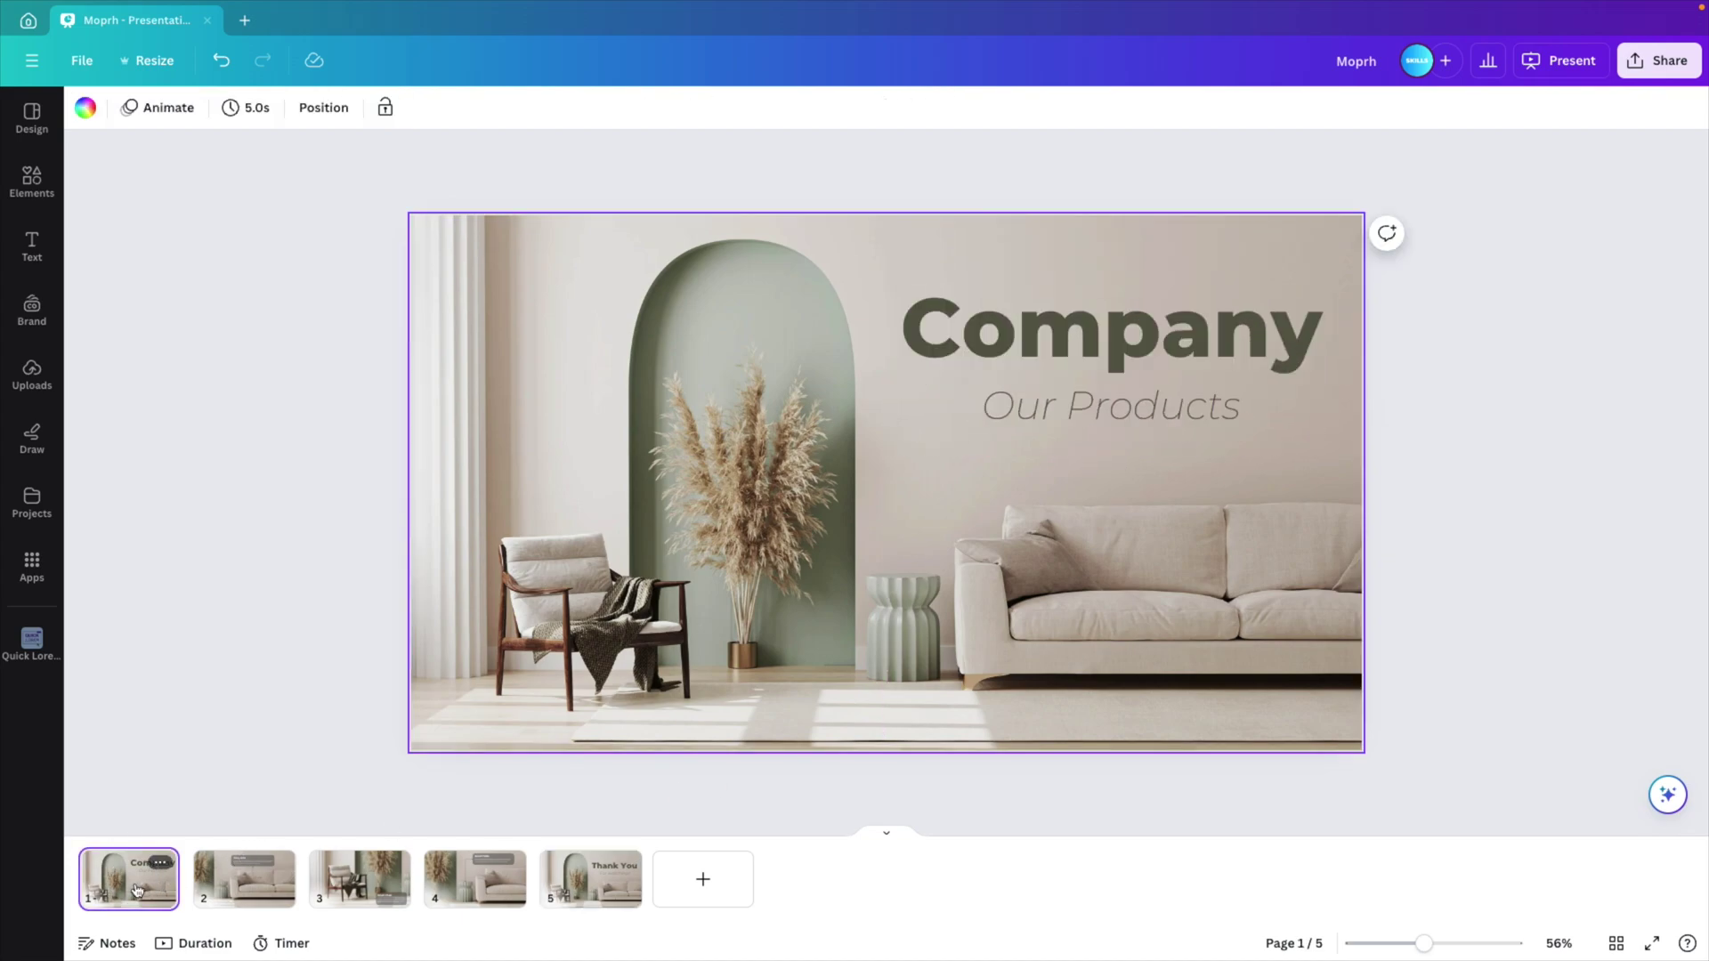
left_click(887, 835)
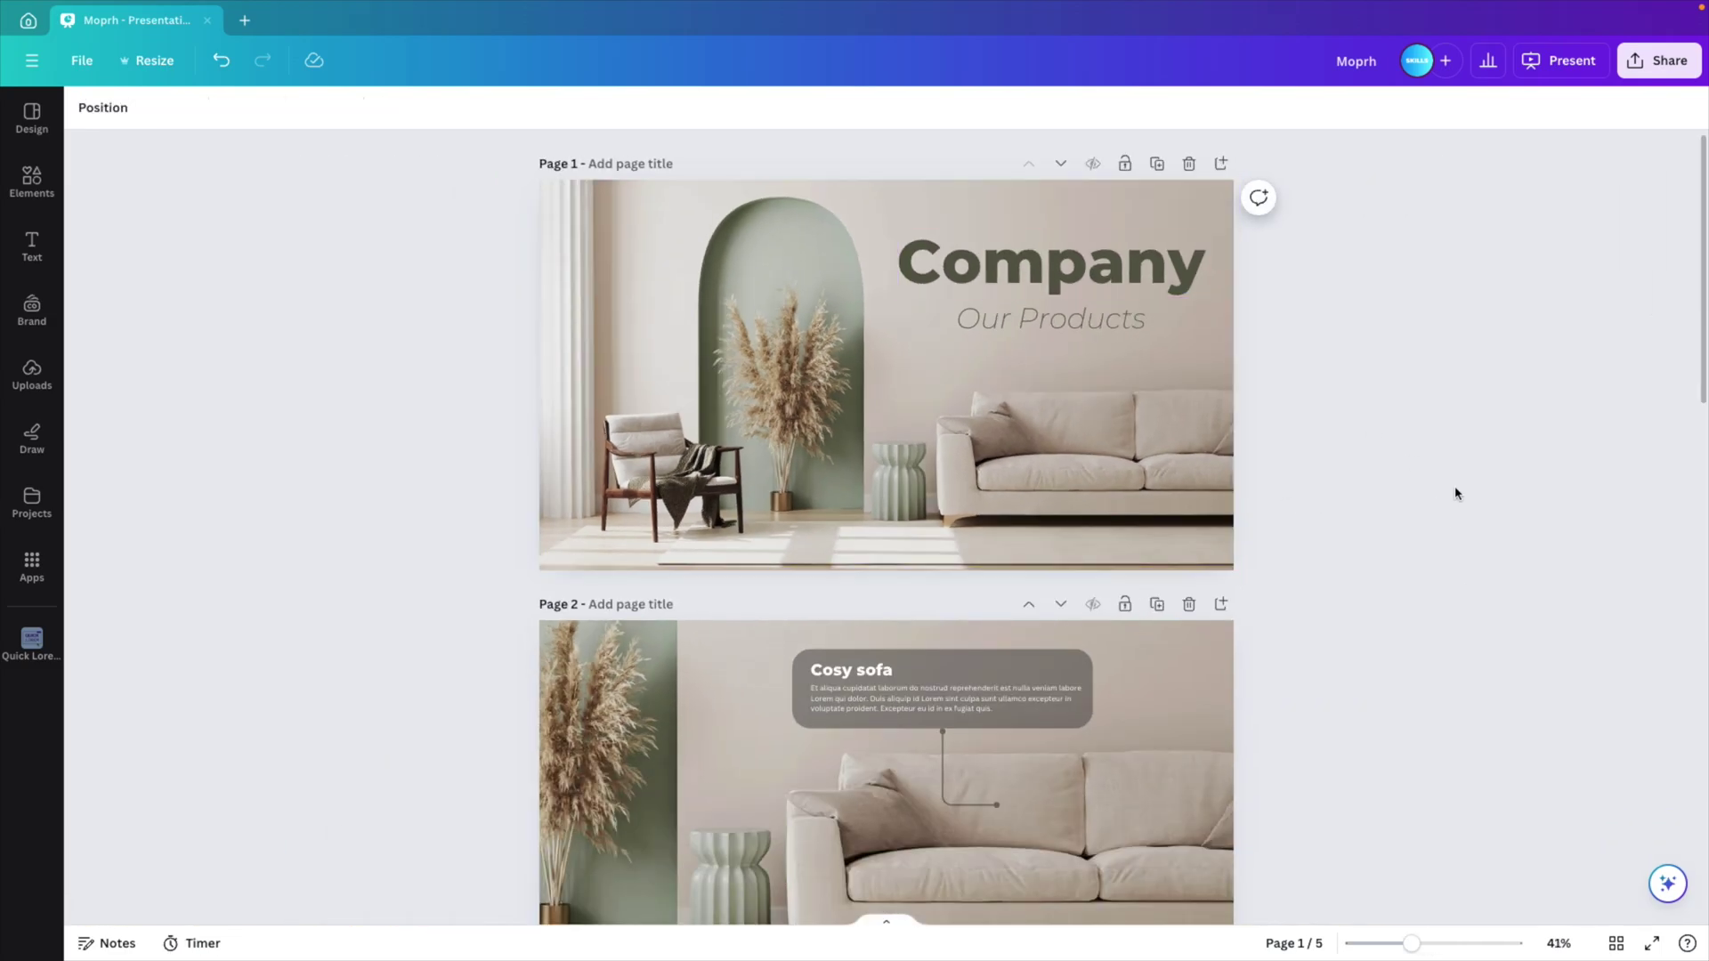
scroll(1362, 630, "down", 3)
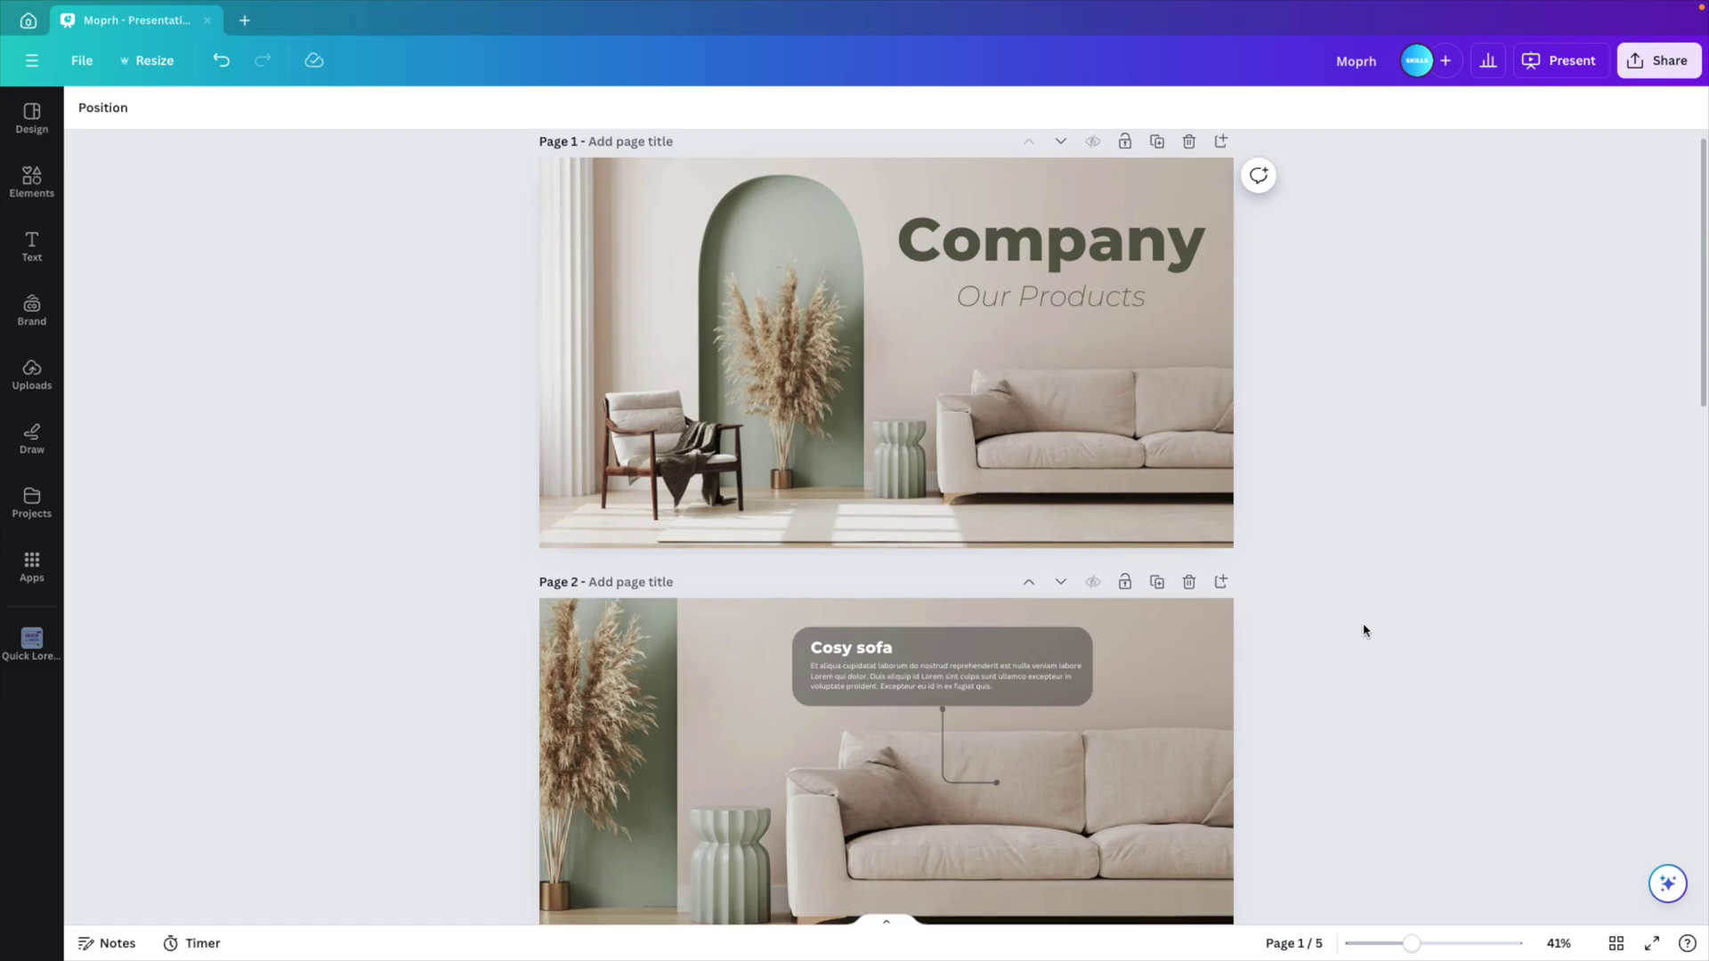
scroll(885, 603, "down", 5)
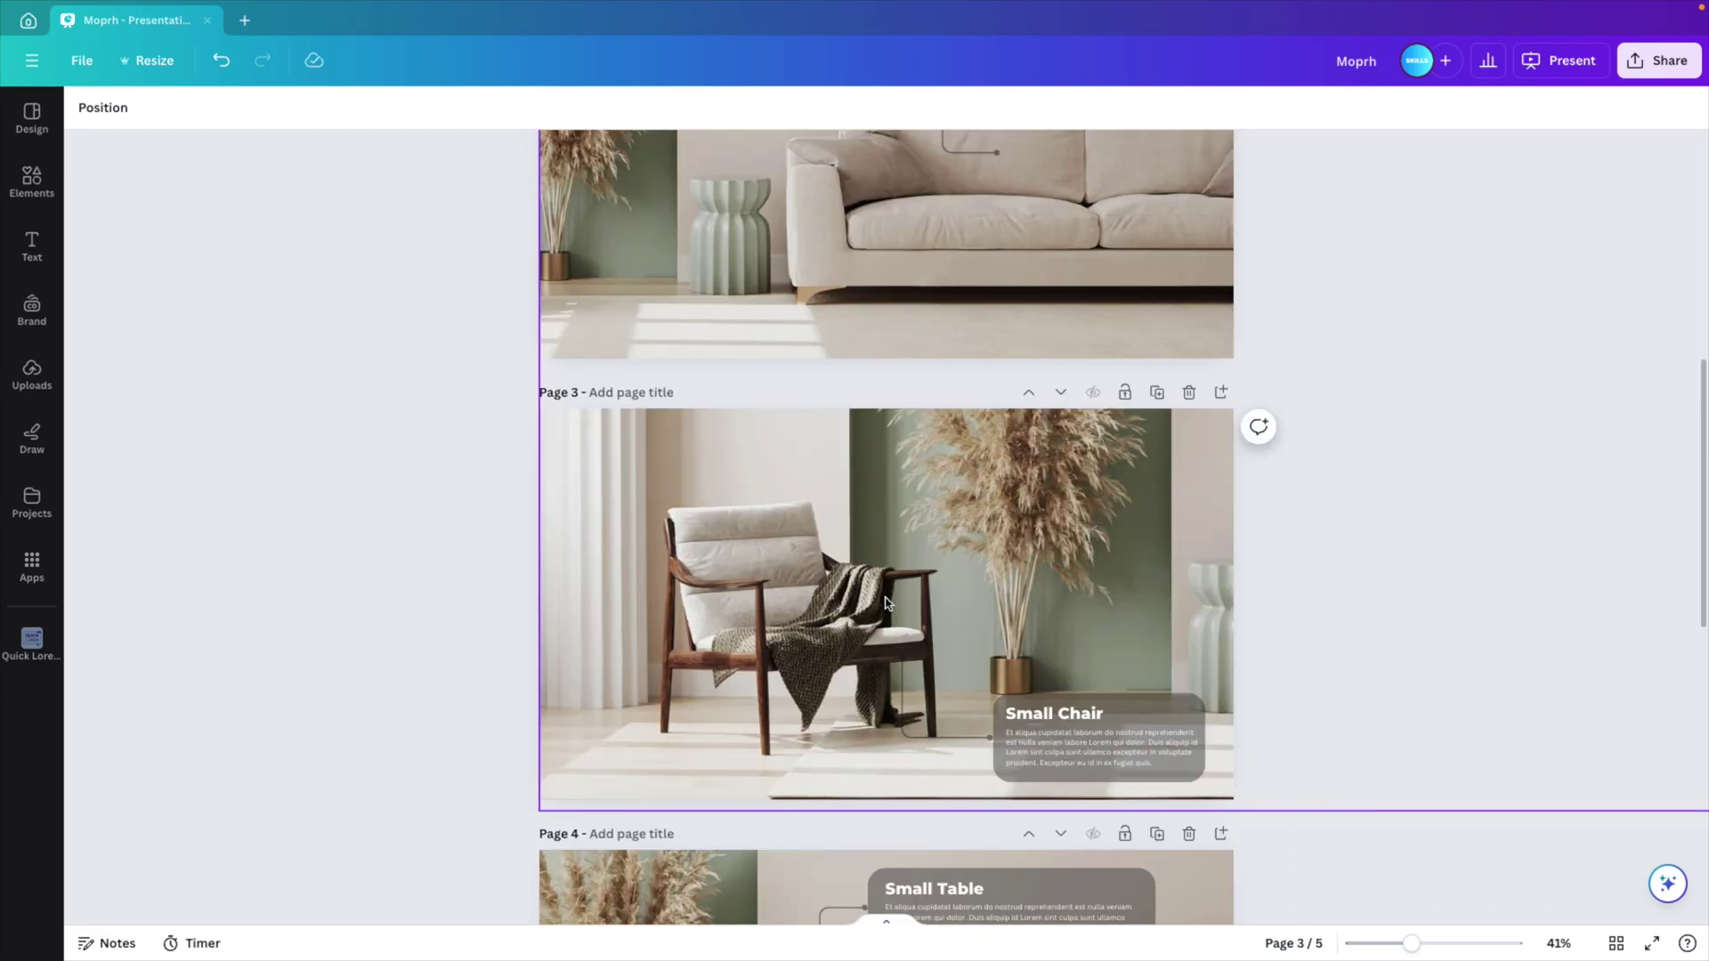
scroll(967, 693, "down", 4)
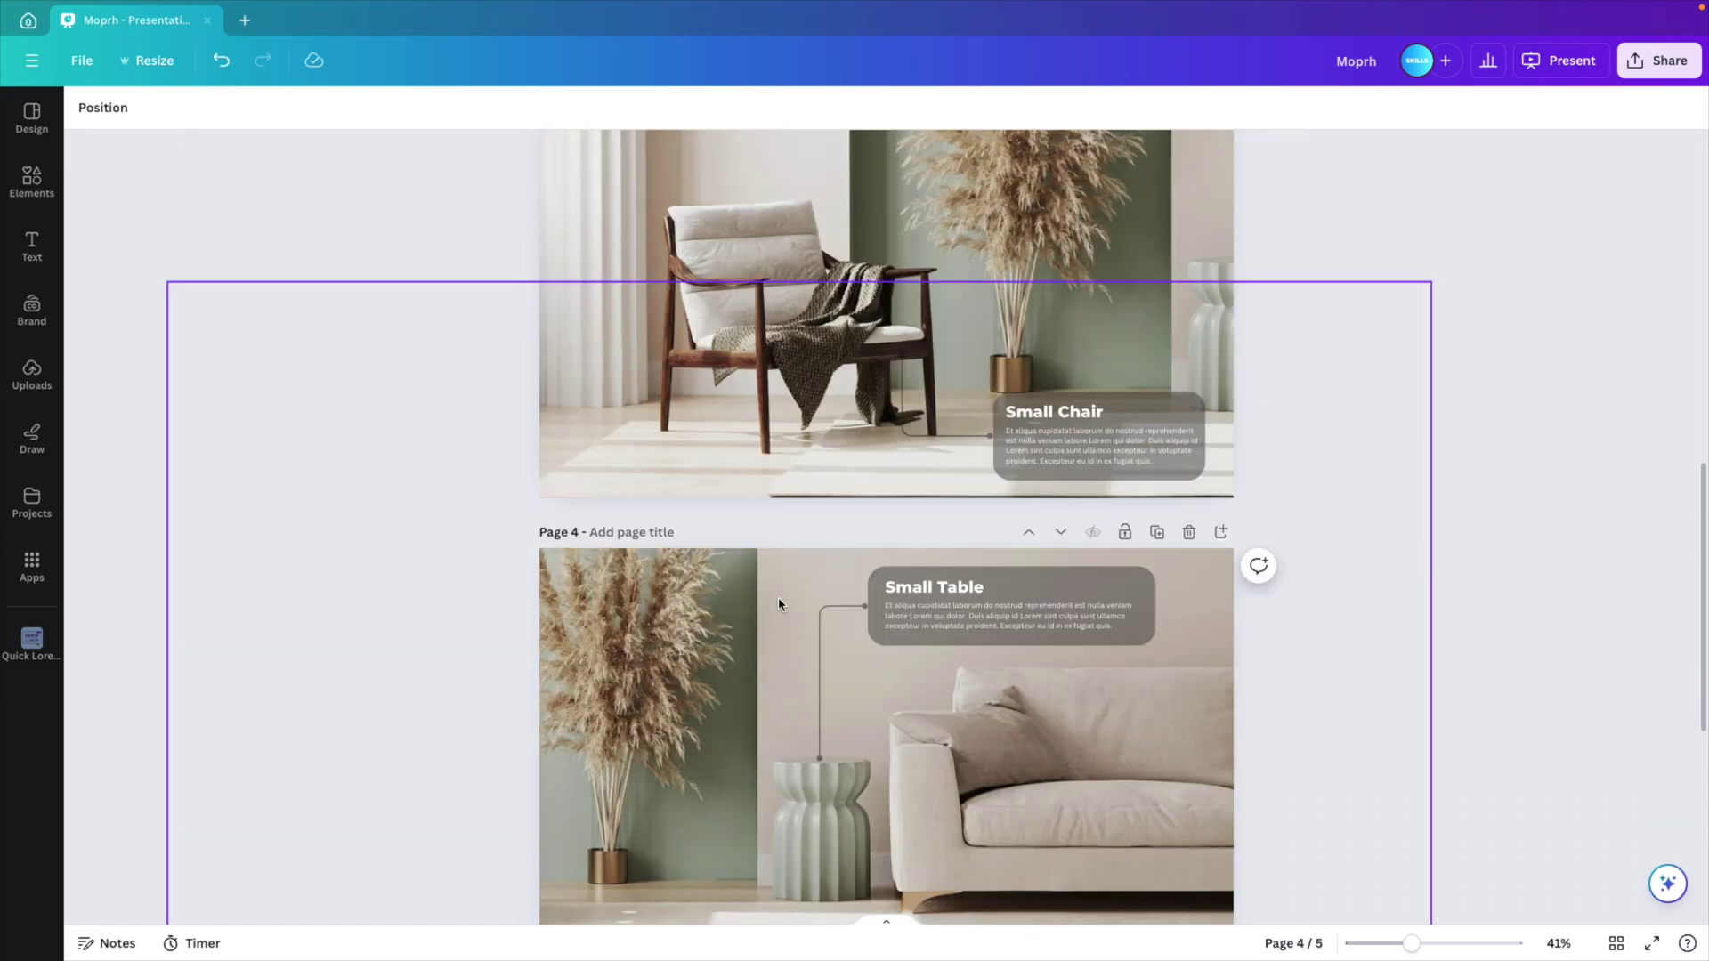
scroll(783, 605, "down", 4)
scroll(1053, 726, "down", 3)
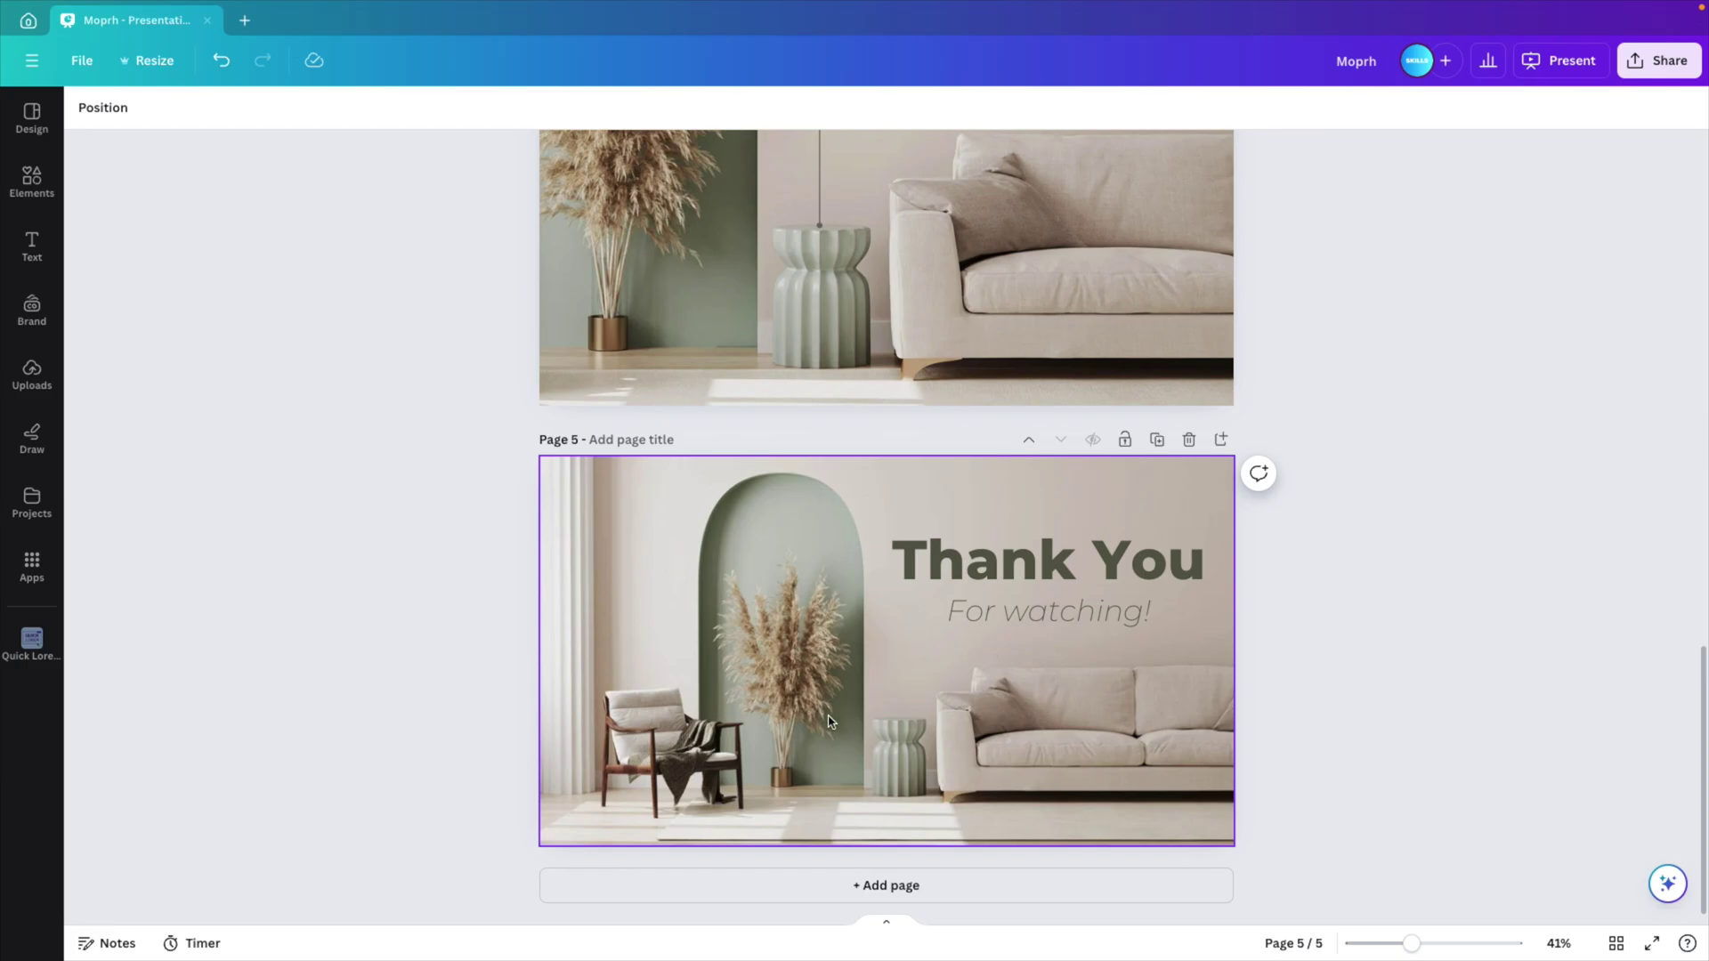
scroll(830, 722, "up", 15)
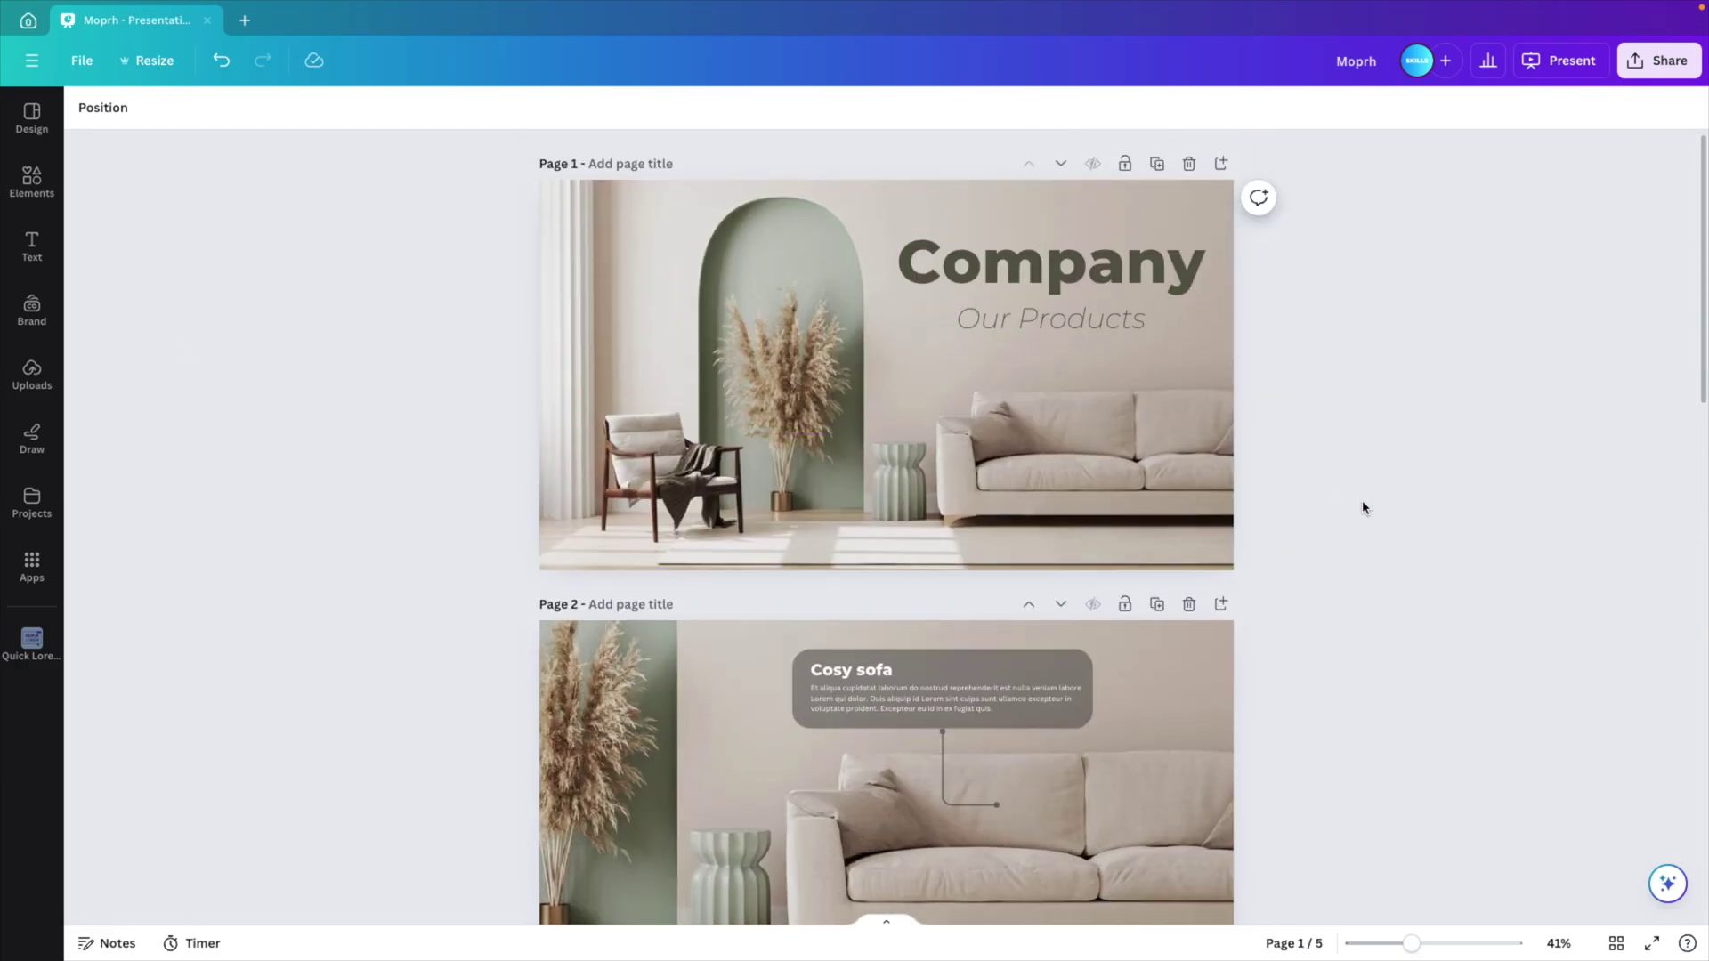
Step: Give the Company heading and Our Products text a Rise animation
scroll(1363, 509, "up", 2)
scroll(1161, 333, "up", 1)
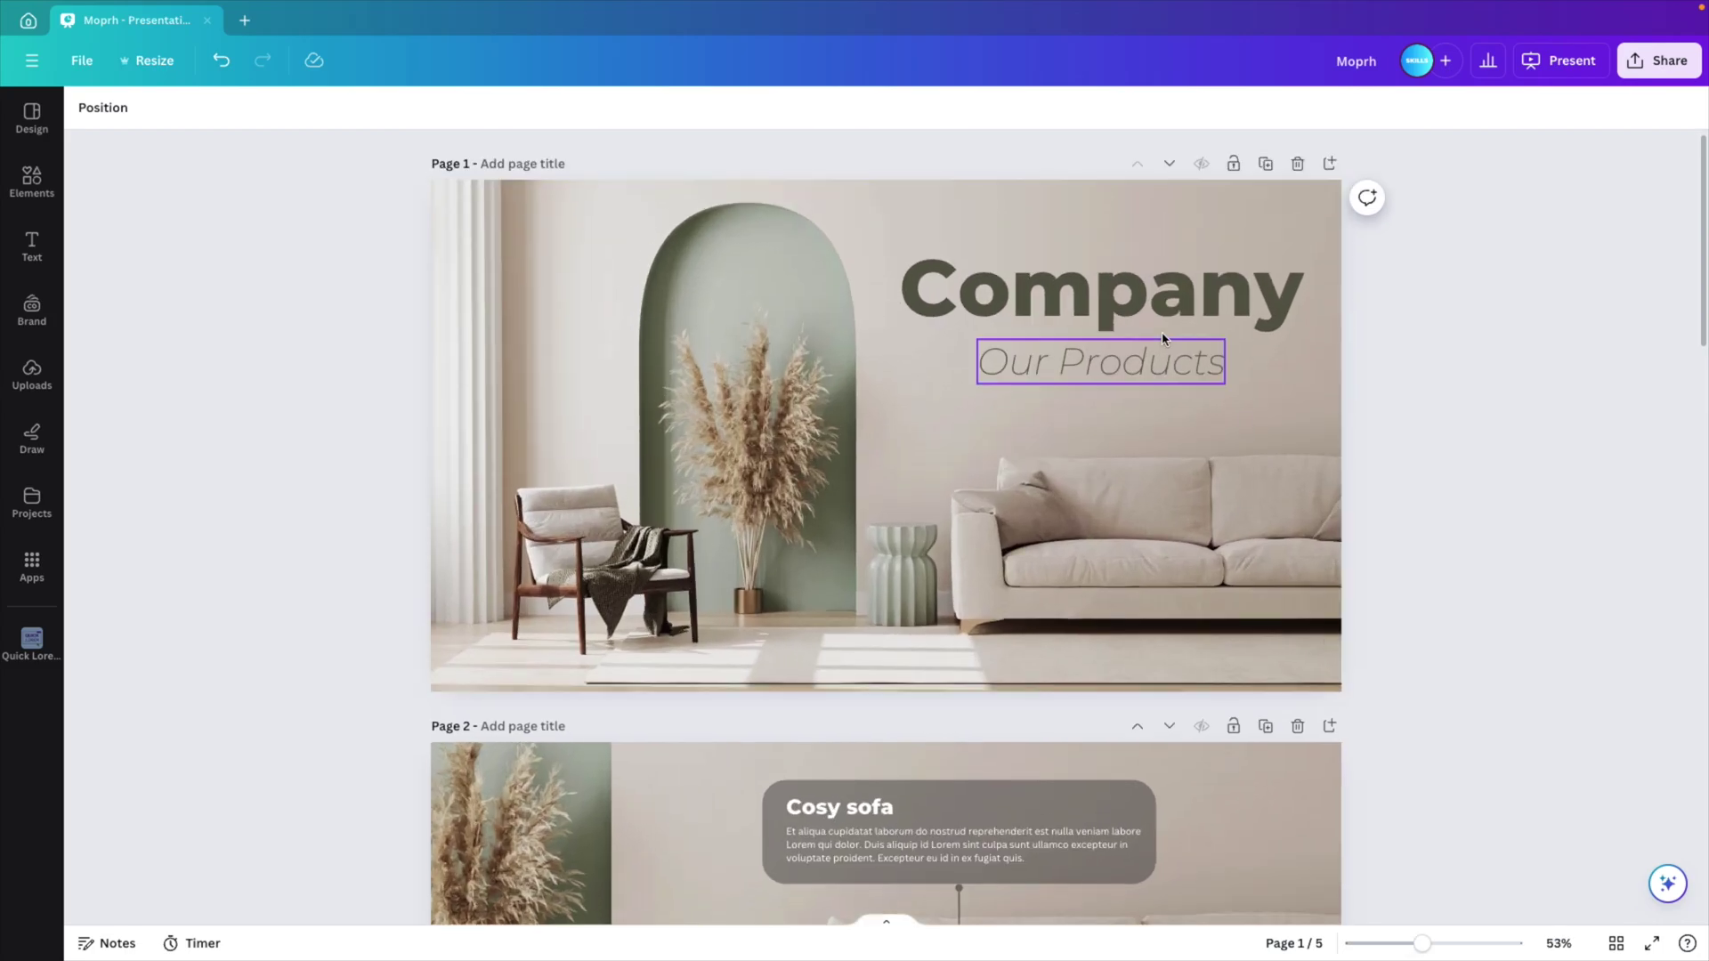
left_click(1150, 309)
left_click(1014, 369, "shift")
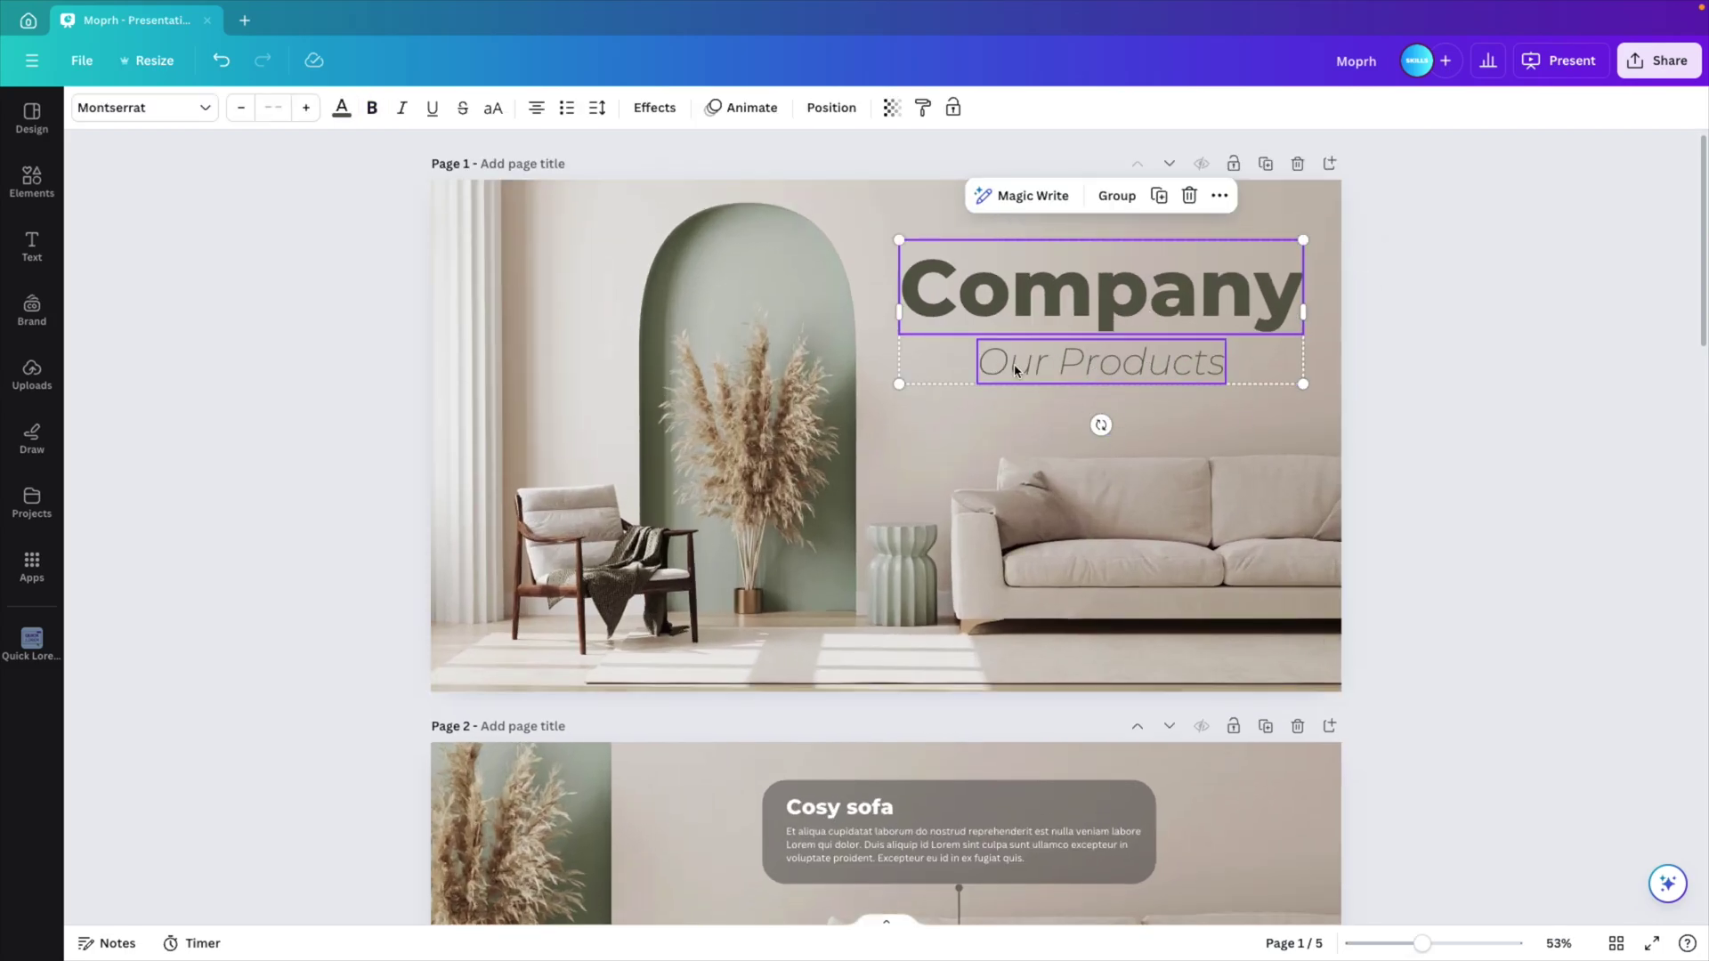
left_click(752, 108)
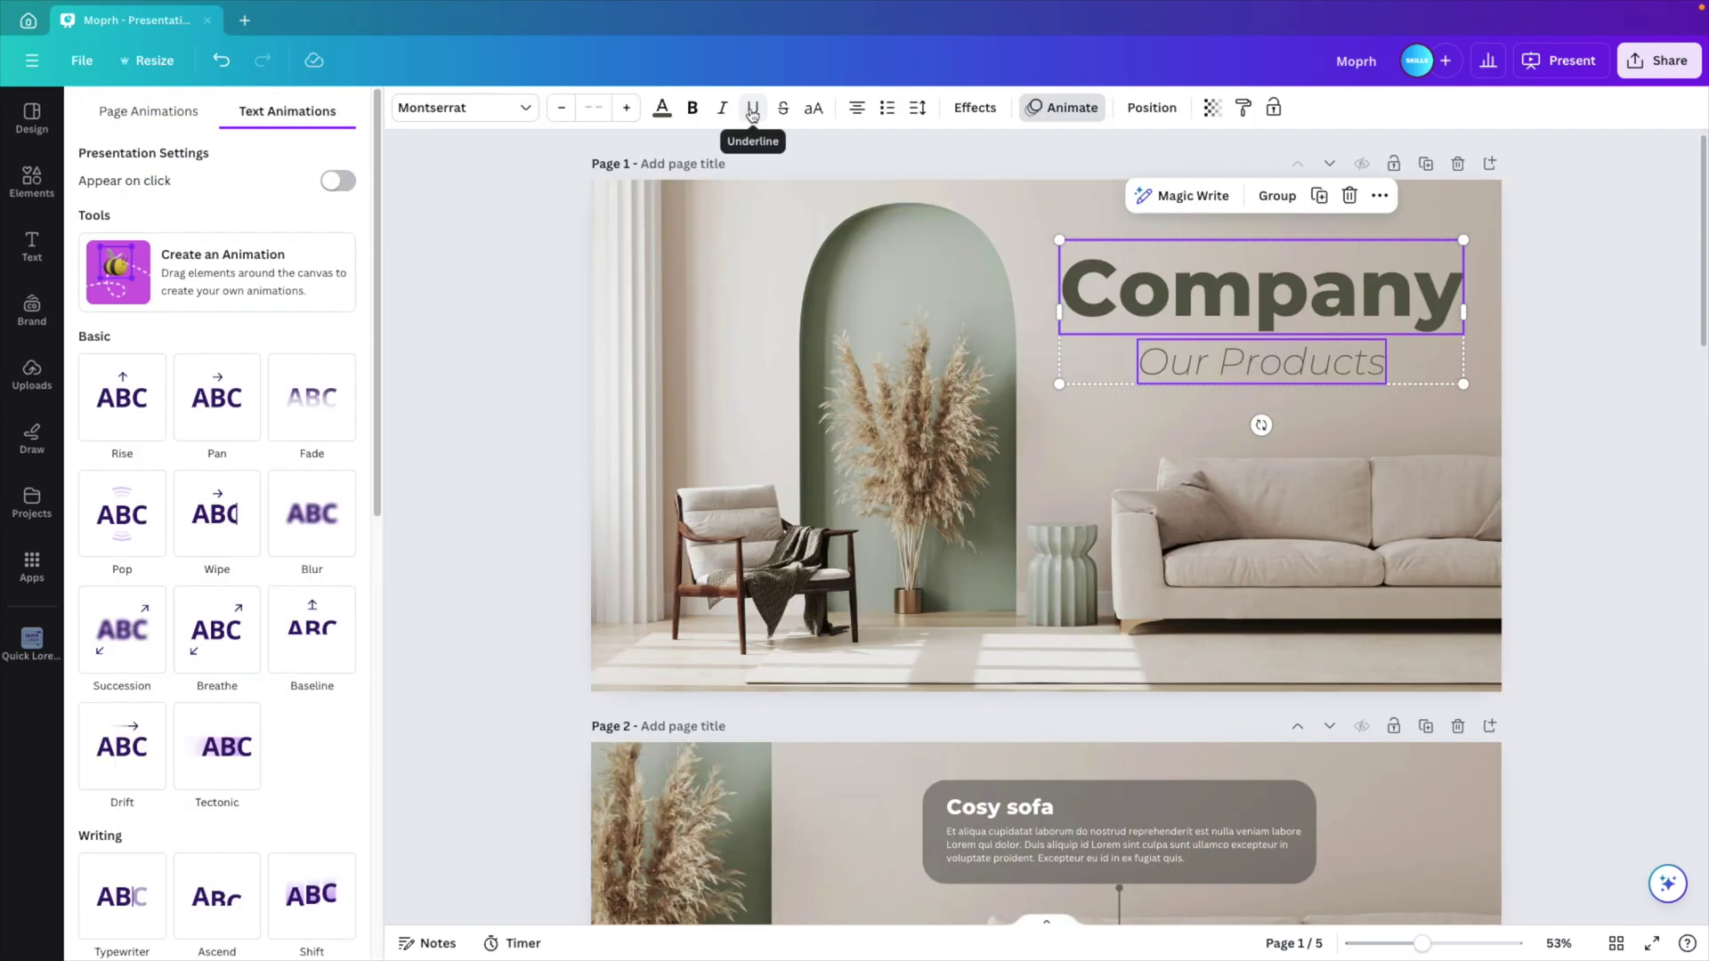
left_click(138, 423)
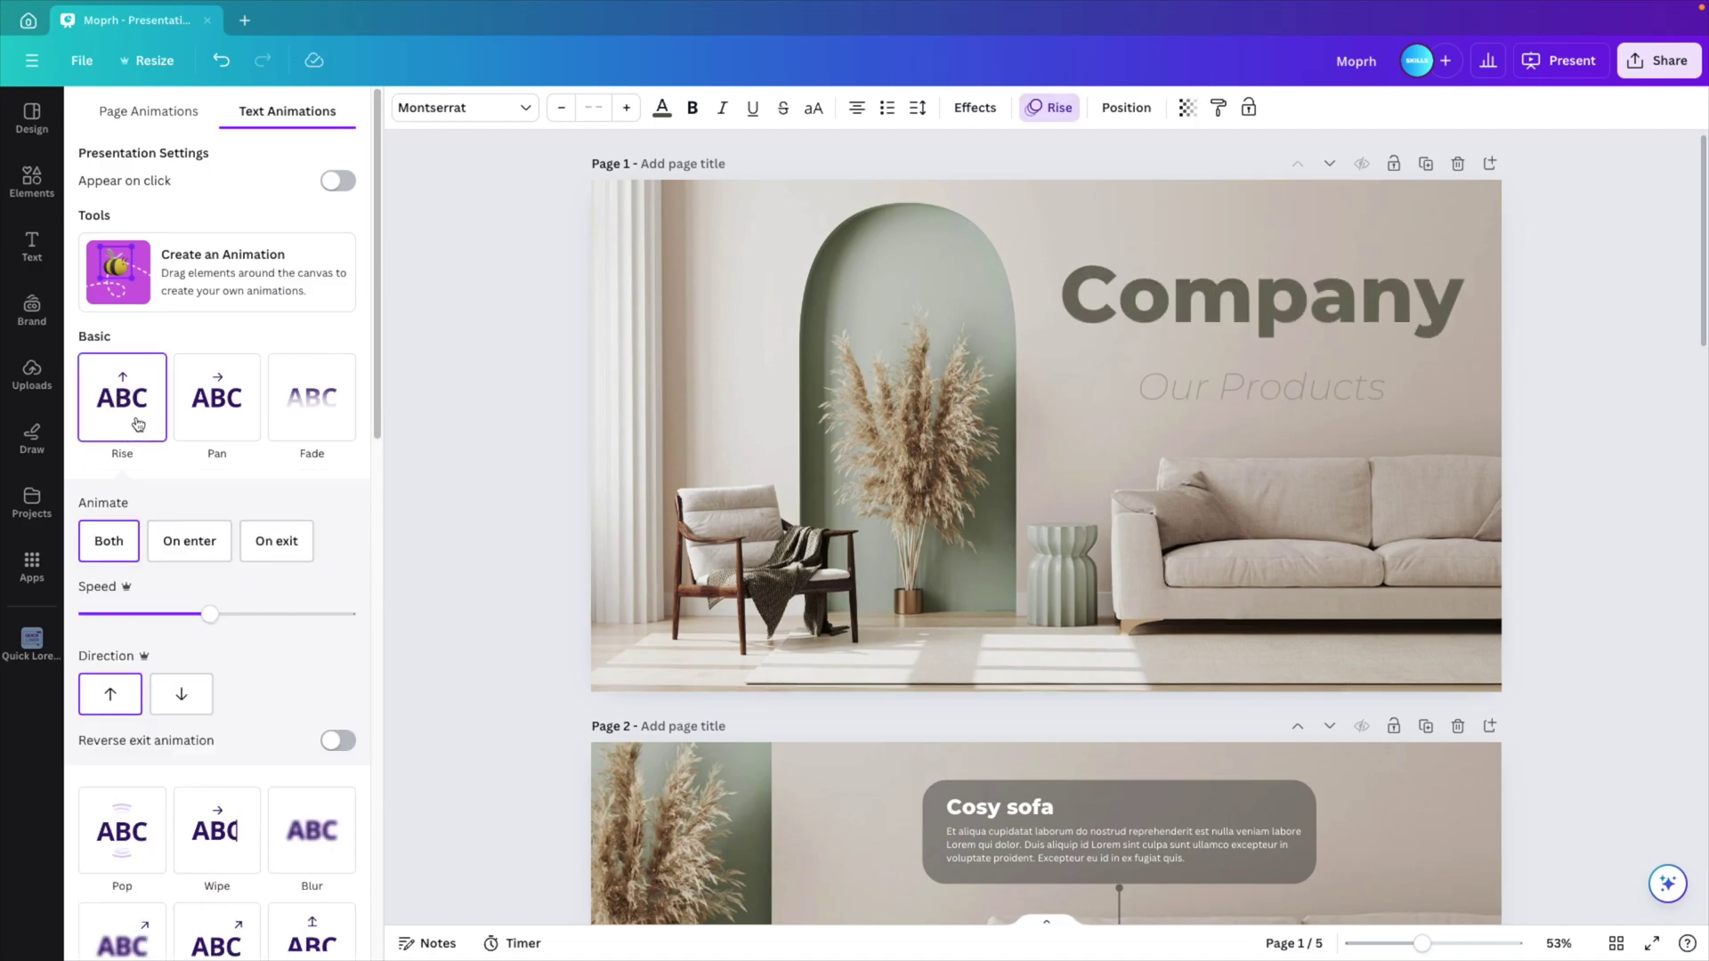
Step: Apply Rise to page 2's Cosy sofa card and connector, lowering the animation speed
scroll(138, 424, "down", 4)
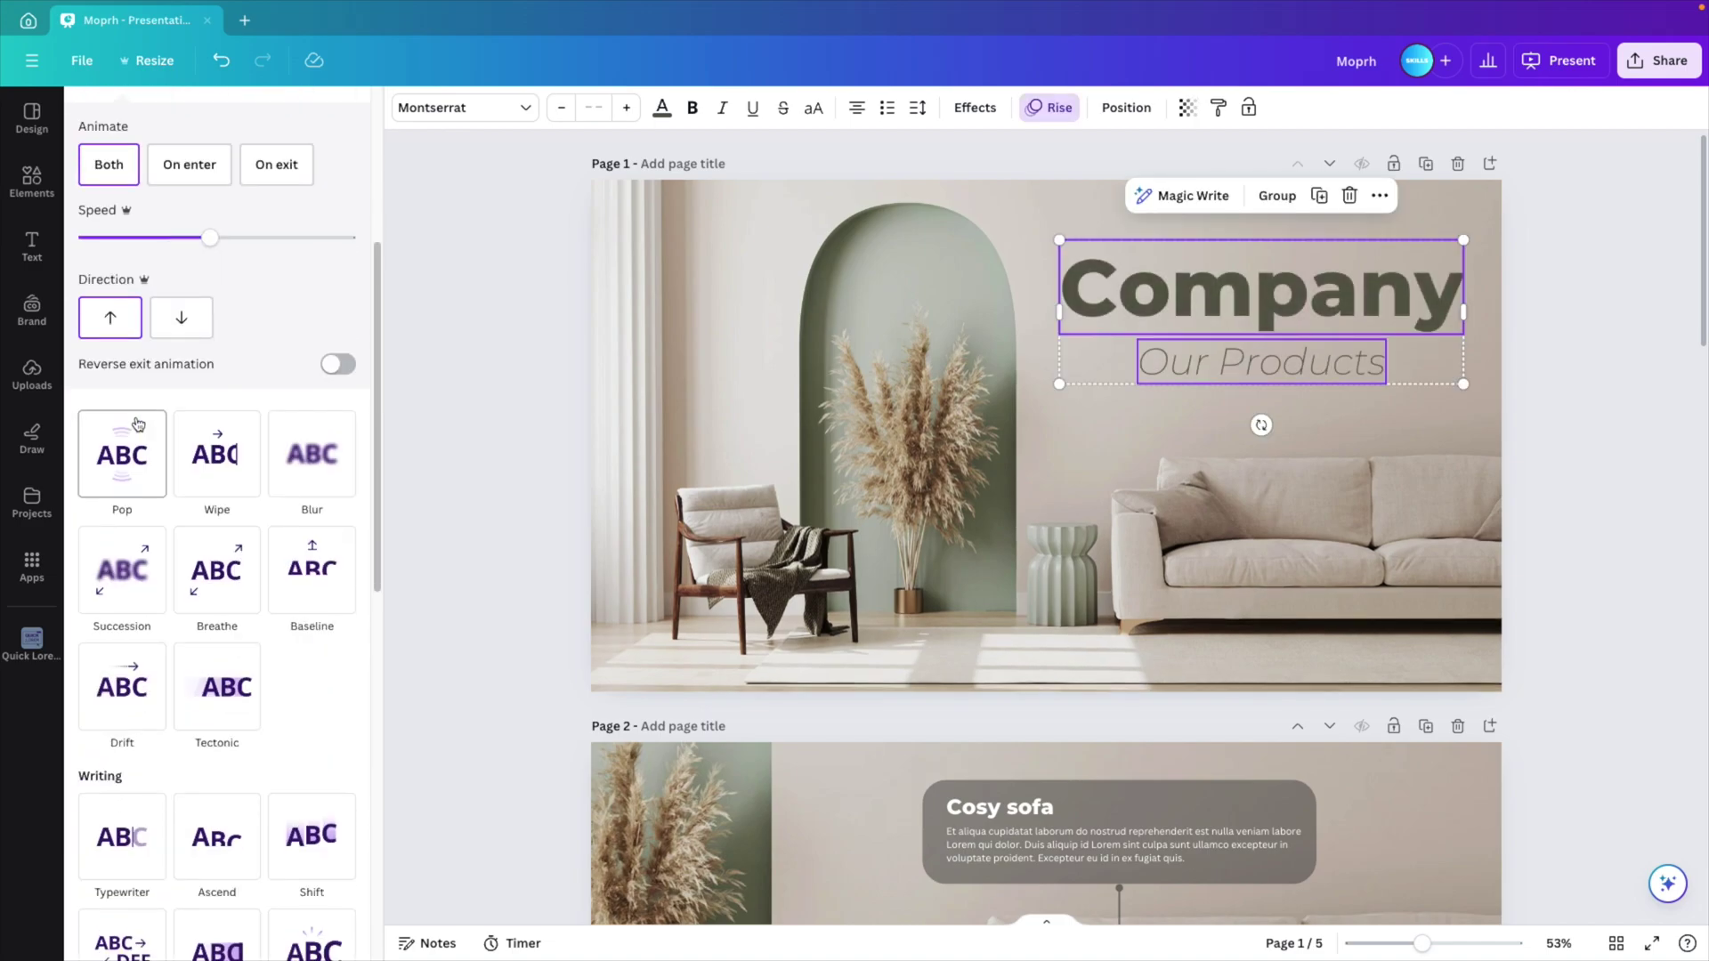
scroll(629, 573, "down", 5)
left_click_drag(1463, 397, 869, 544)
key("ctrl+z")
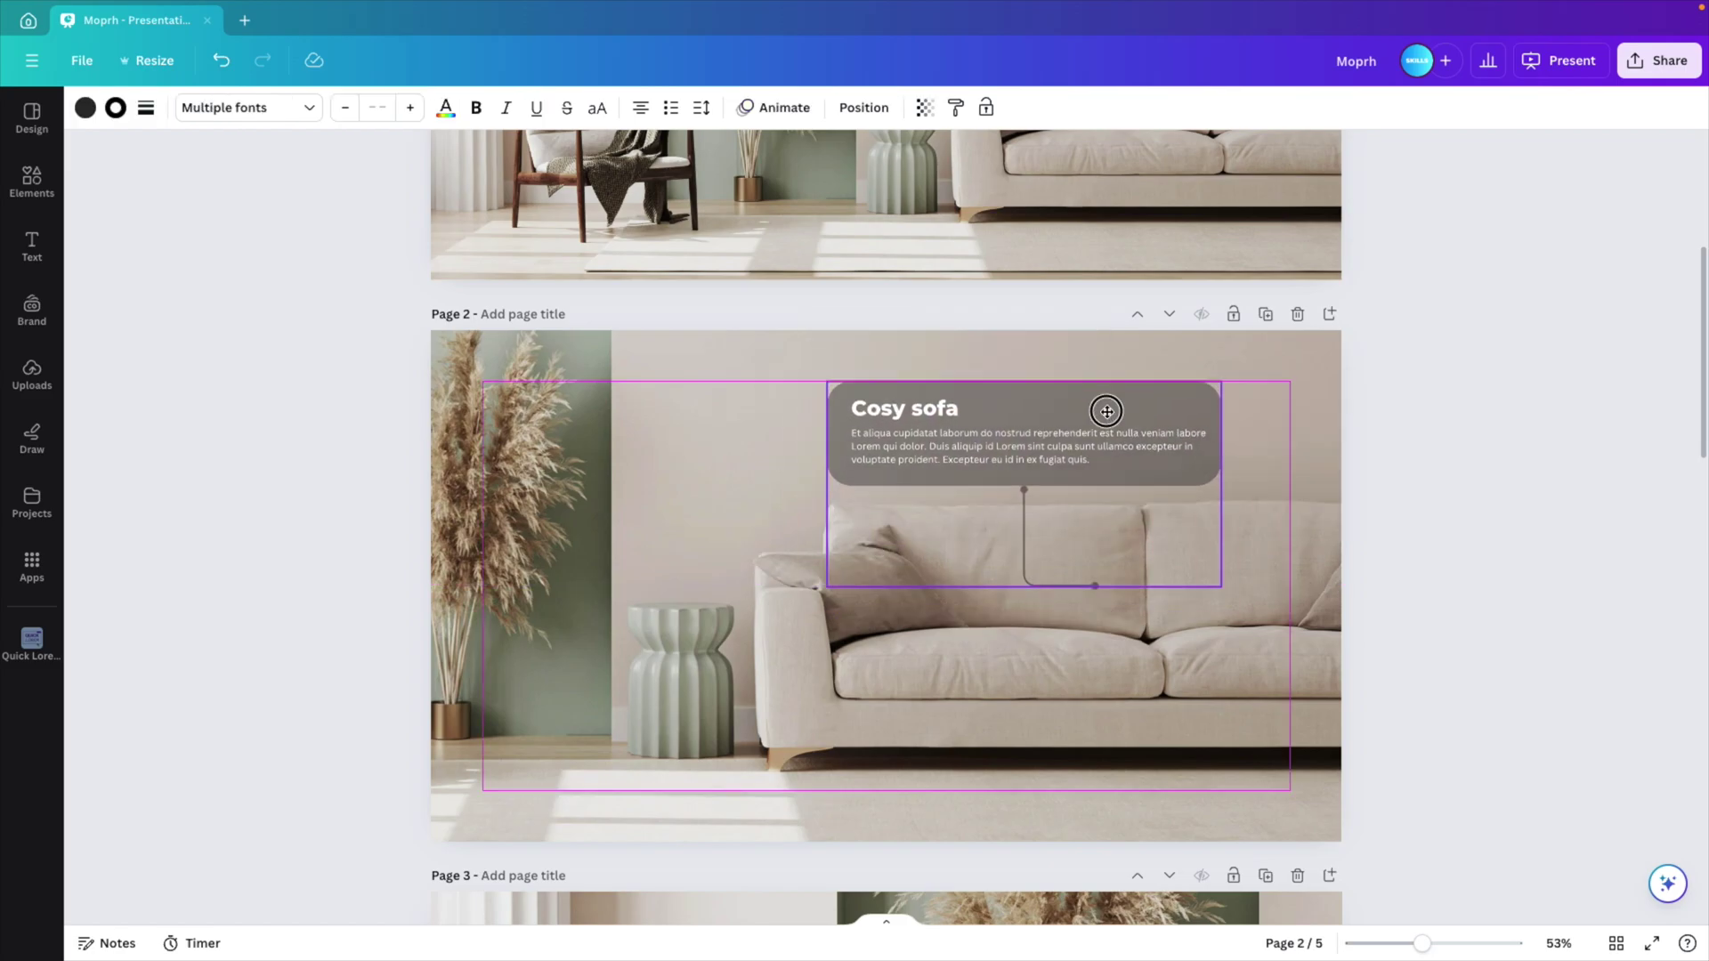
left_click(774, 126)
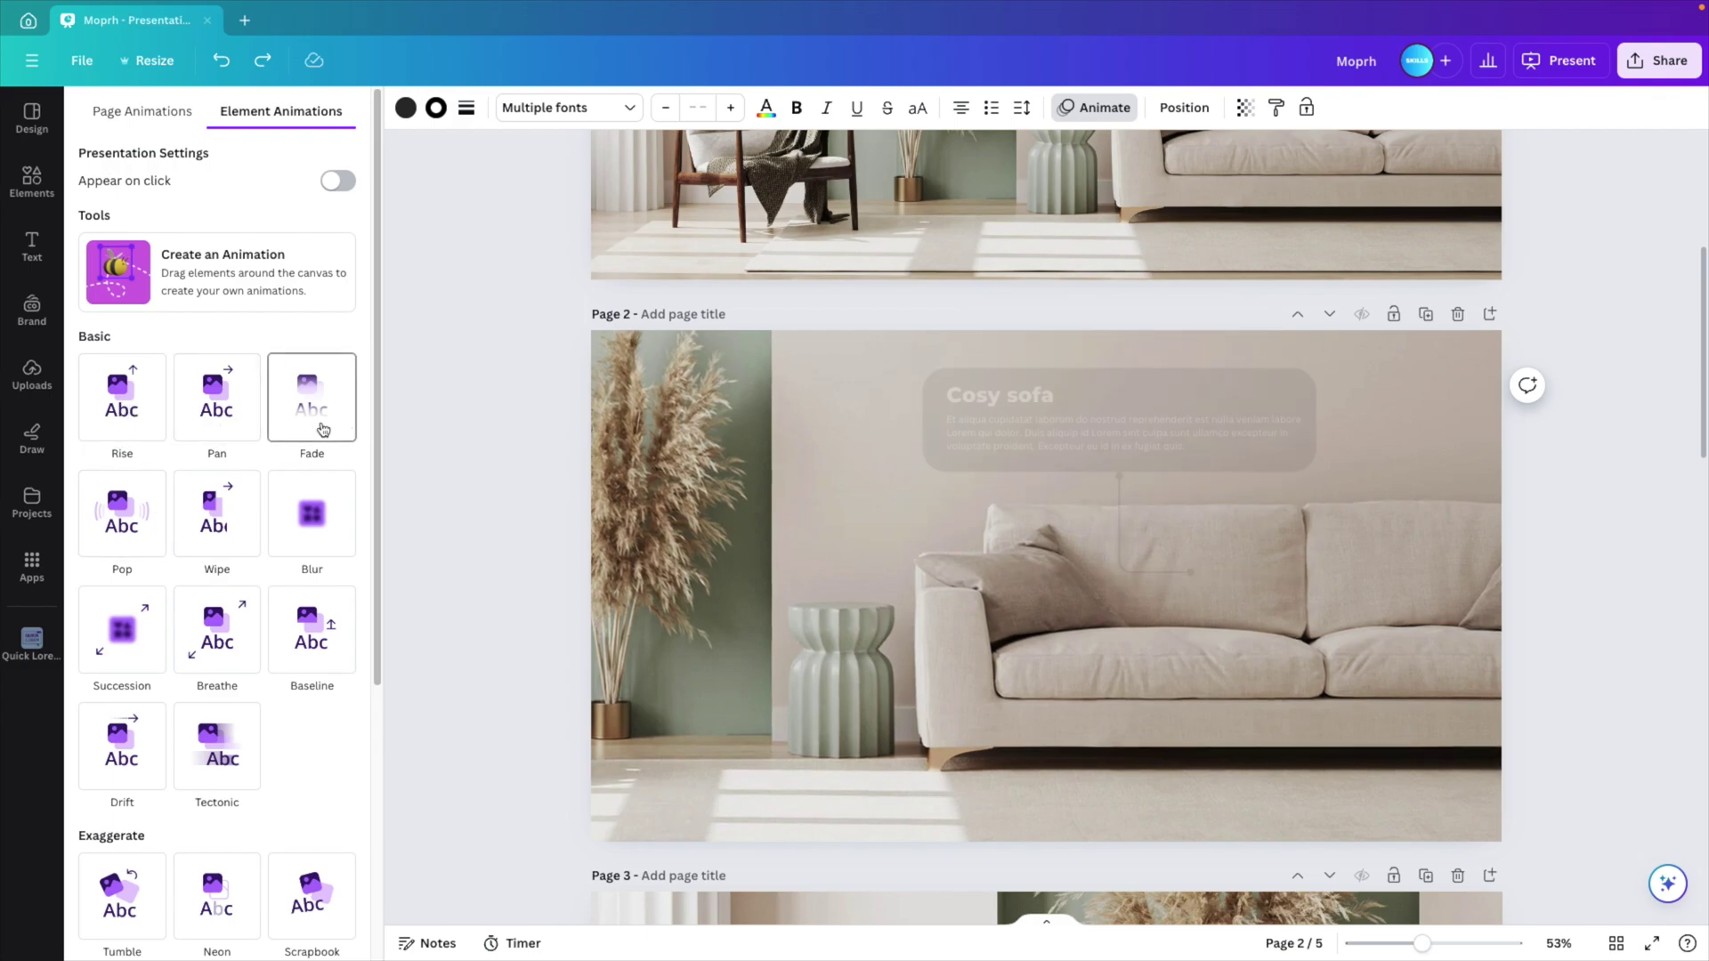
scroll(313, 429, "down", 1)
scroll(313, 432, "down", 1)
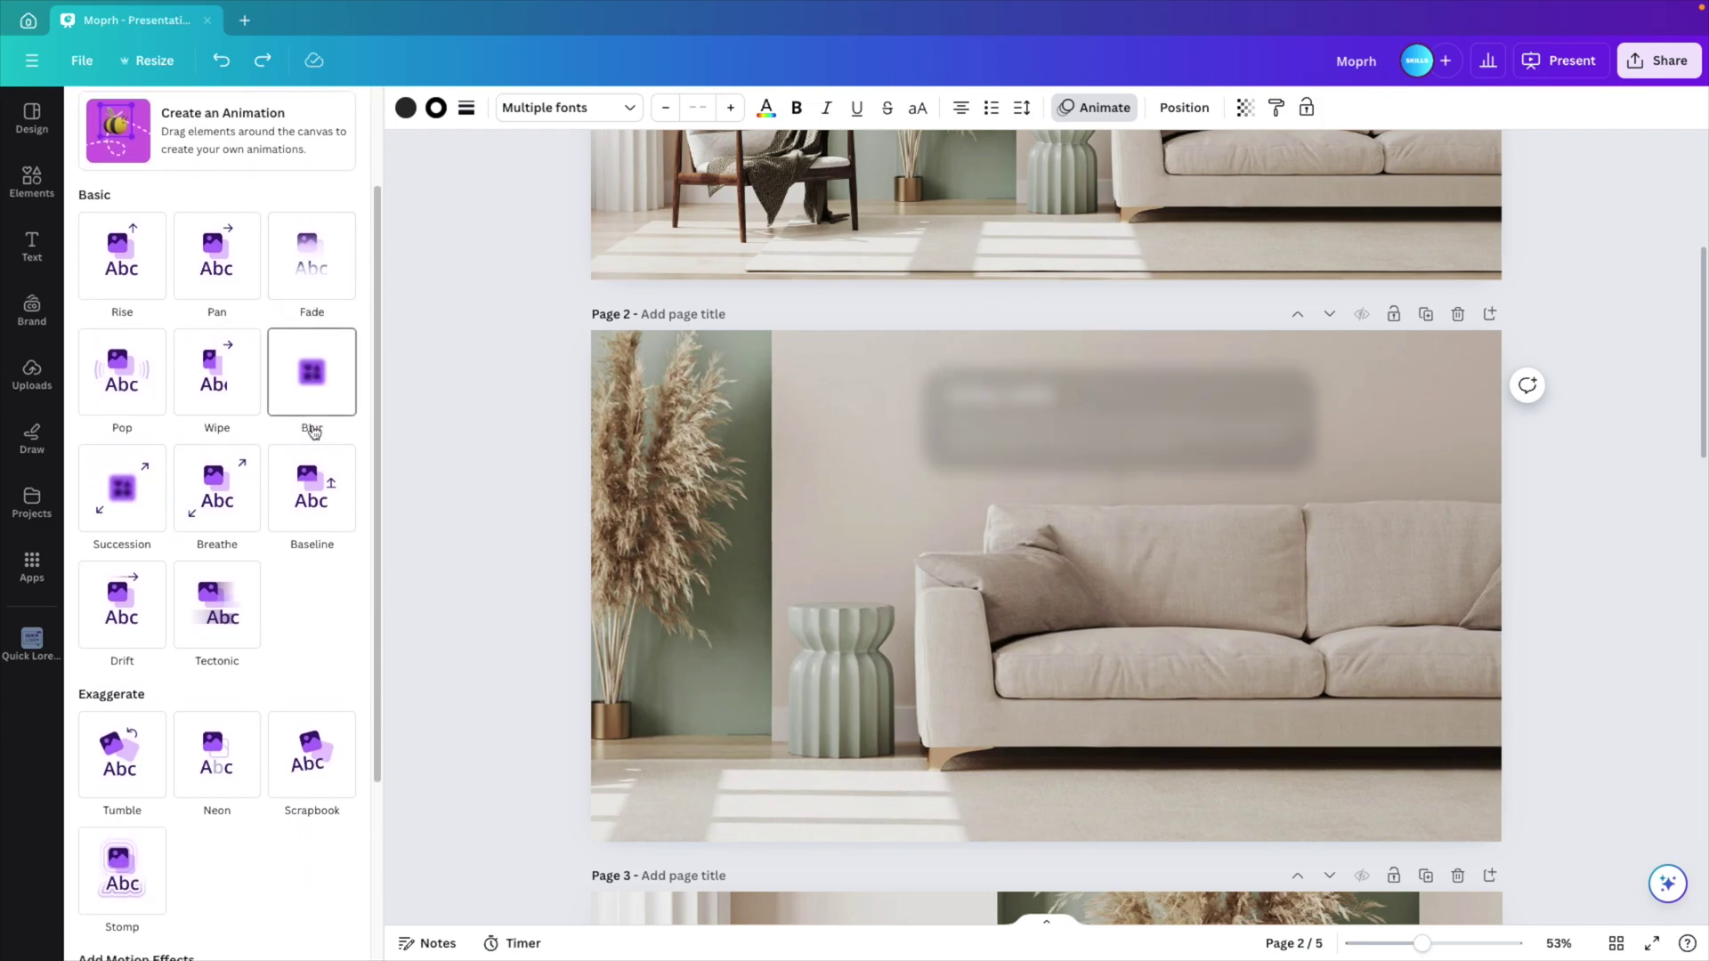
scroll(313, 497, "down", 1)
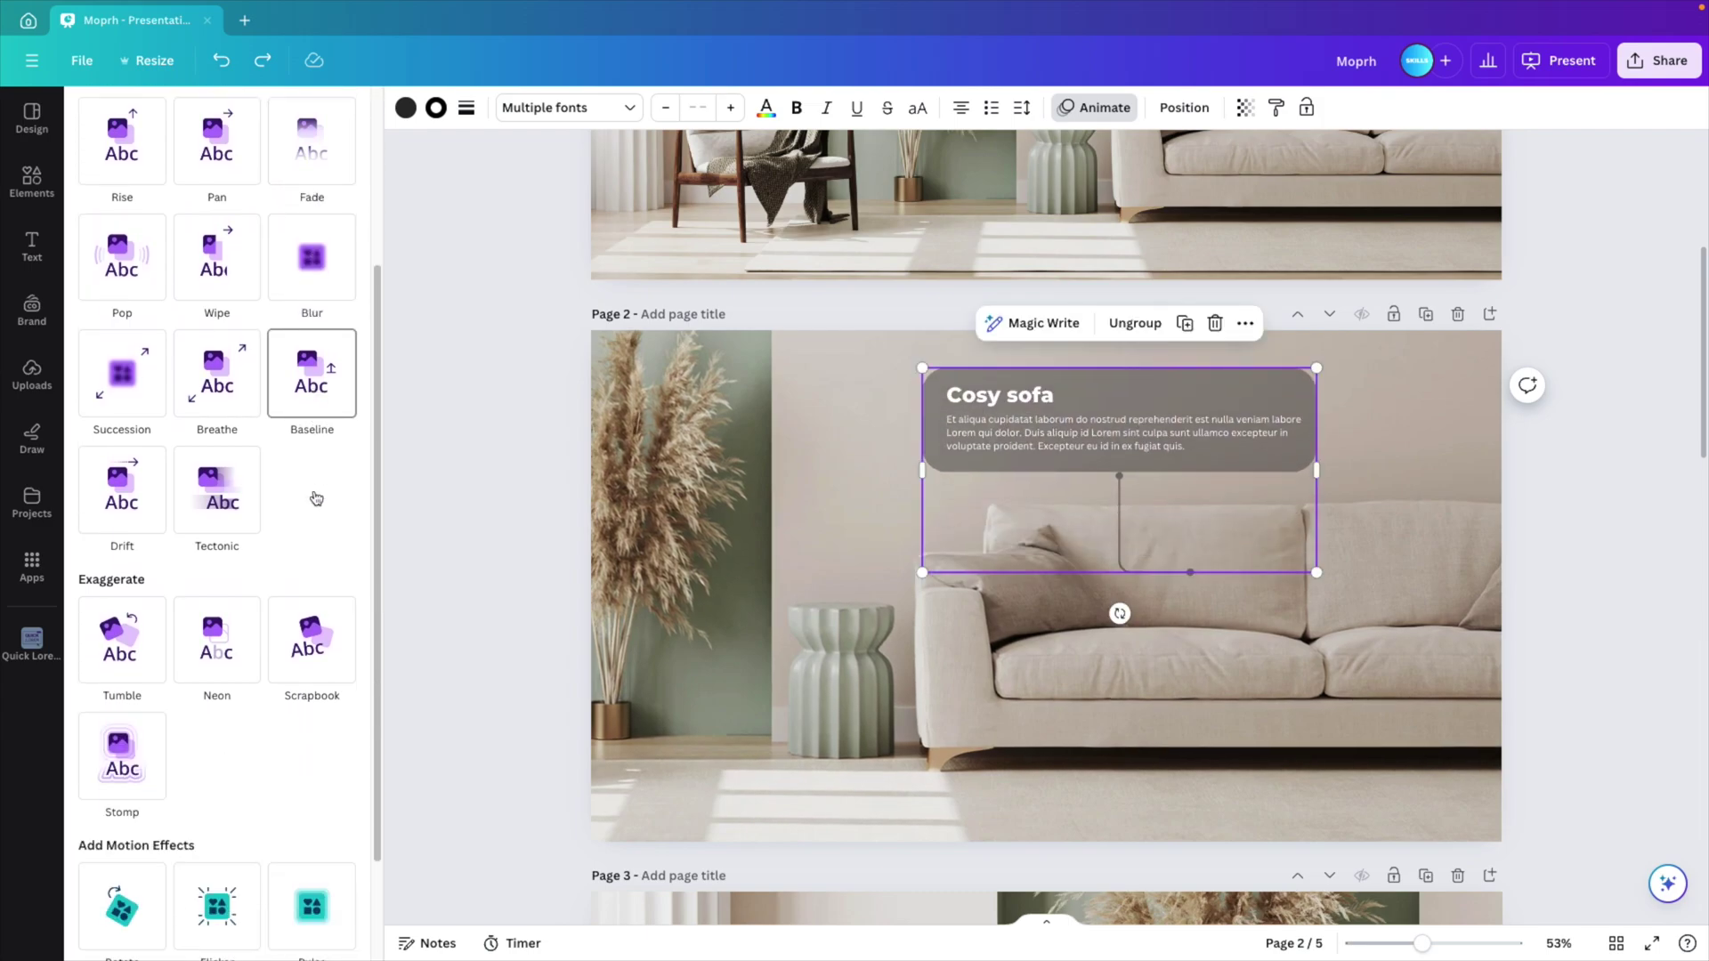
scroll(285, 481, "up", 3)
left_click(135, 409)
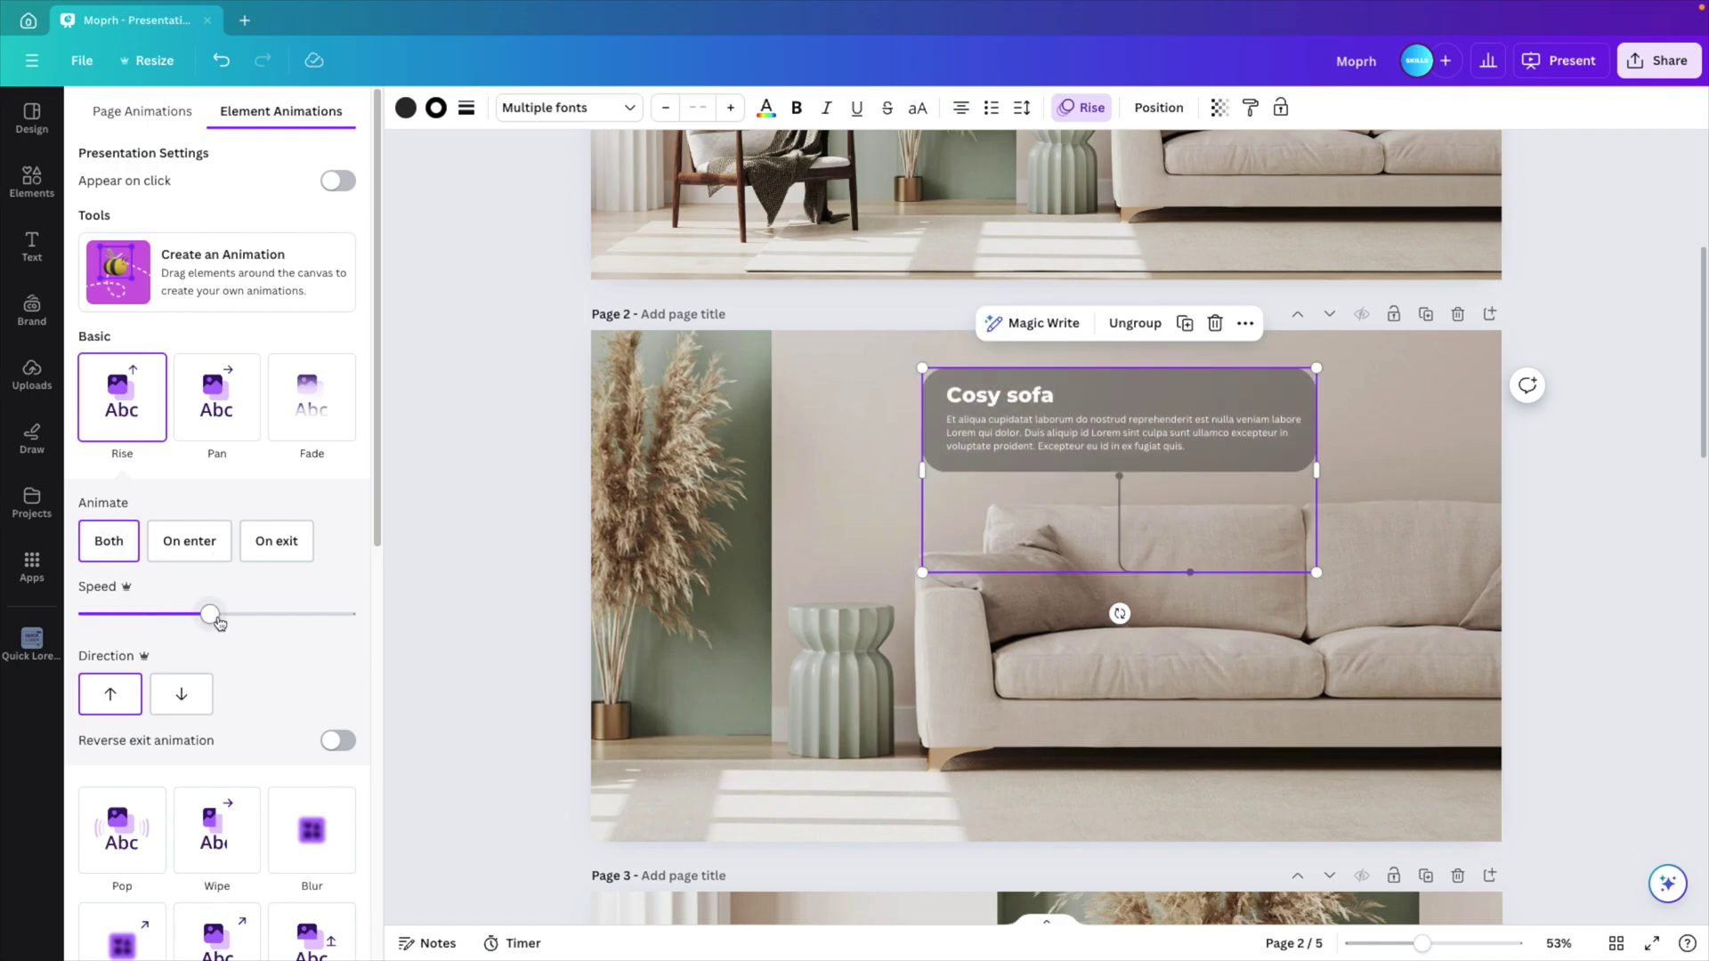
left_click_drag(149, 614, 137, 616)
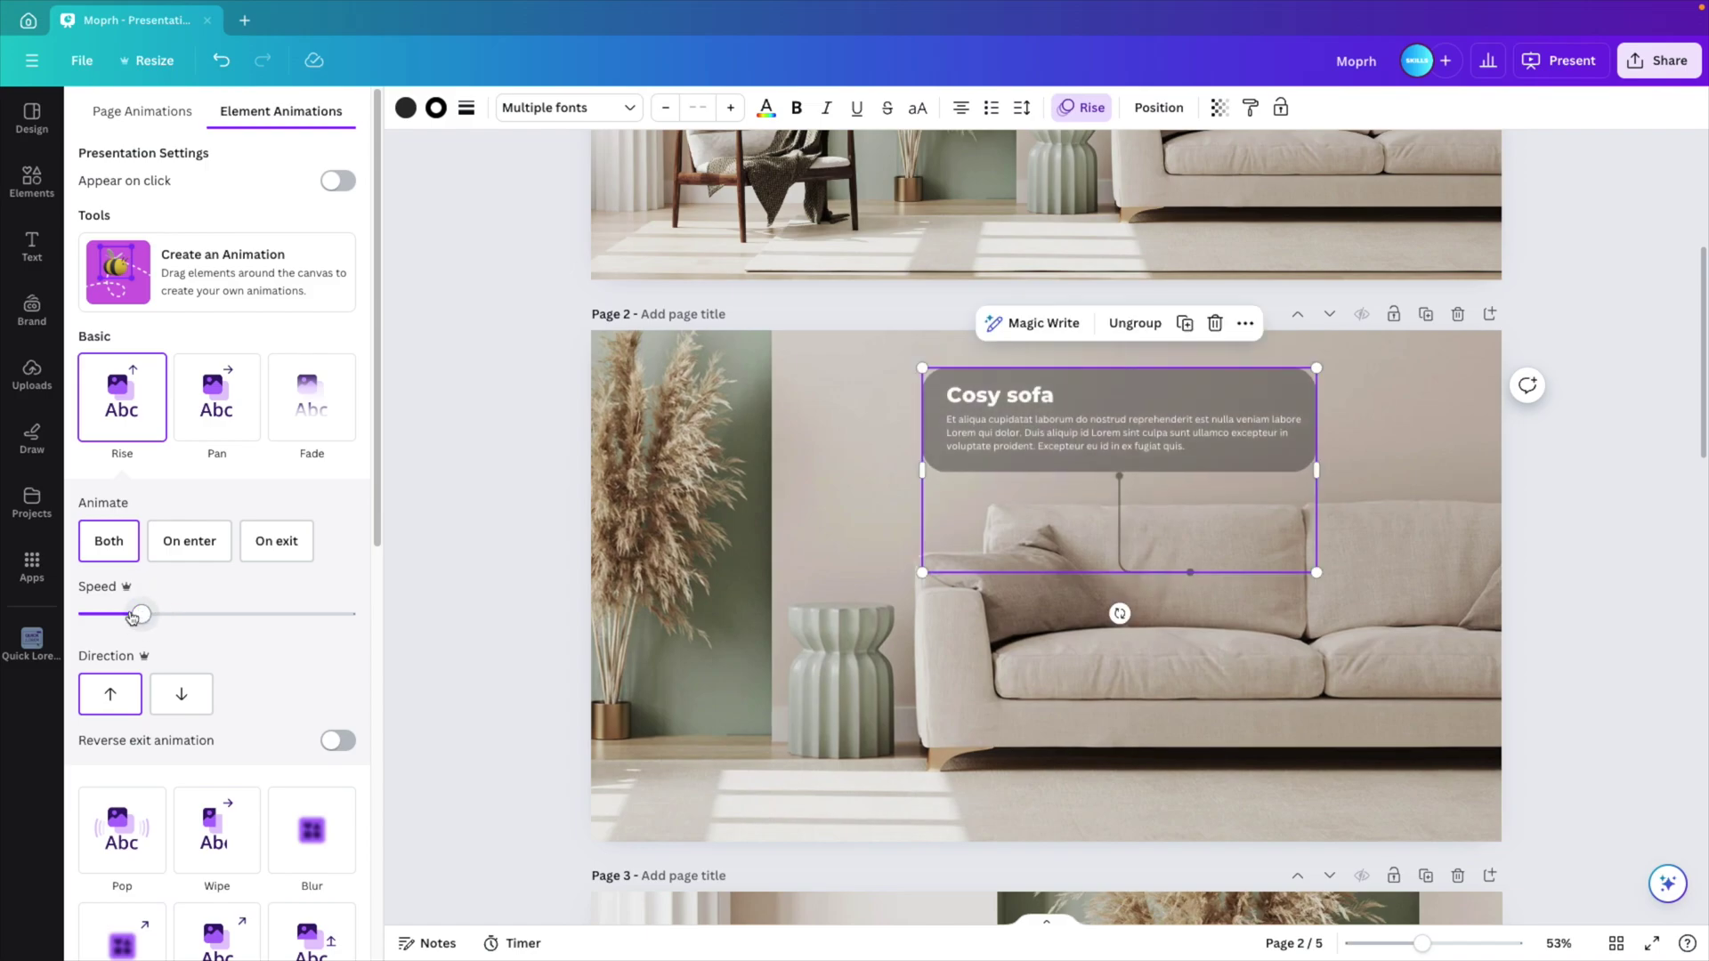
left_click(417, 630)
Step: Give the Small Chair card and its connector line a slower Rise animation
scroll(619, 578, "down", 7)
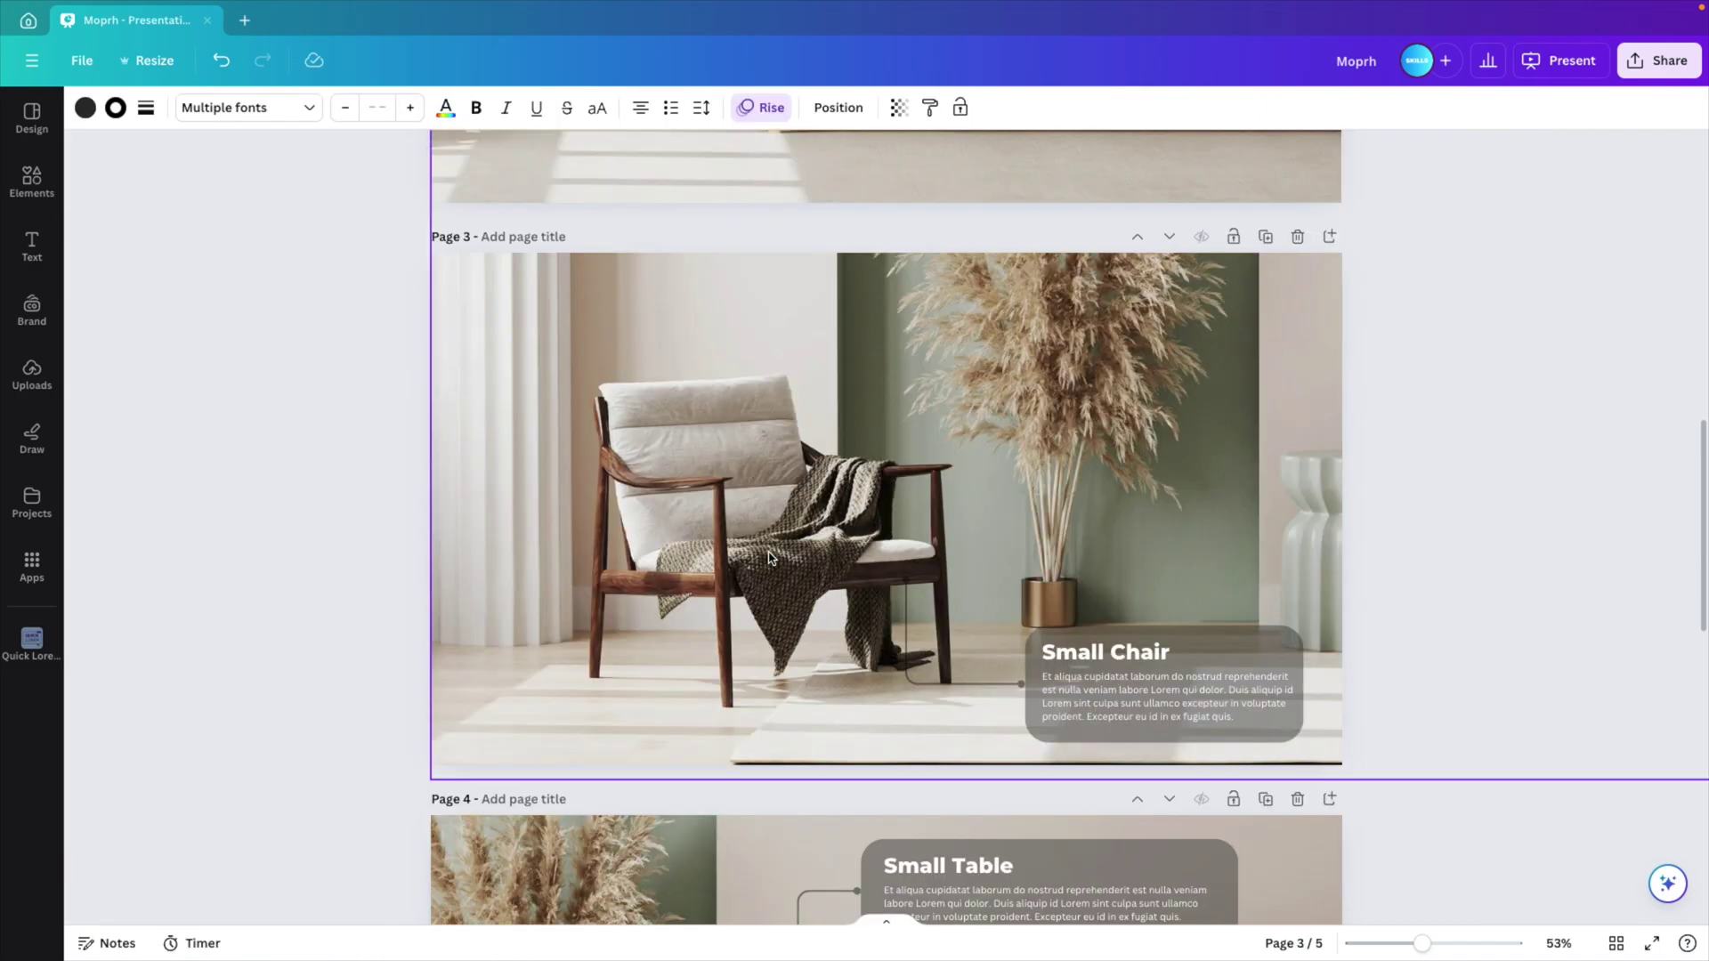
left_click(1124, 646)
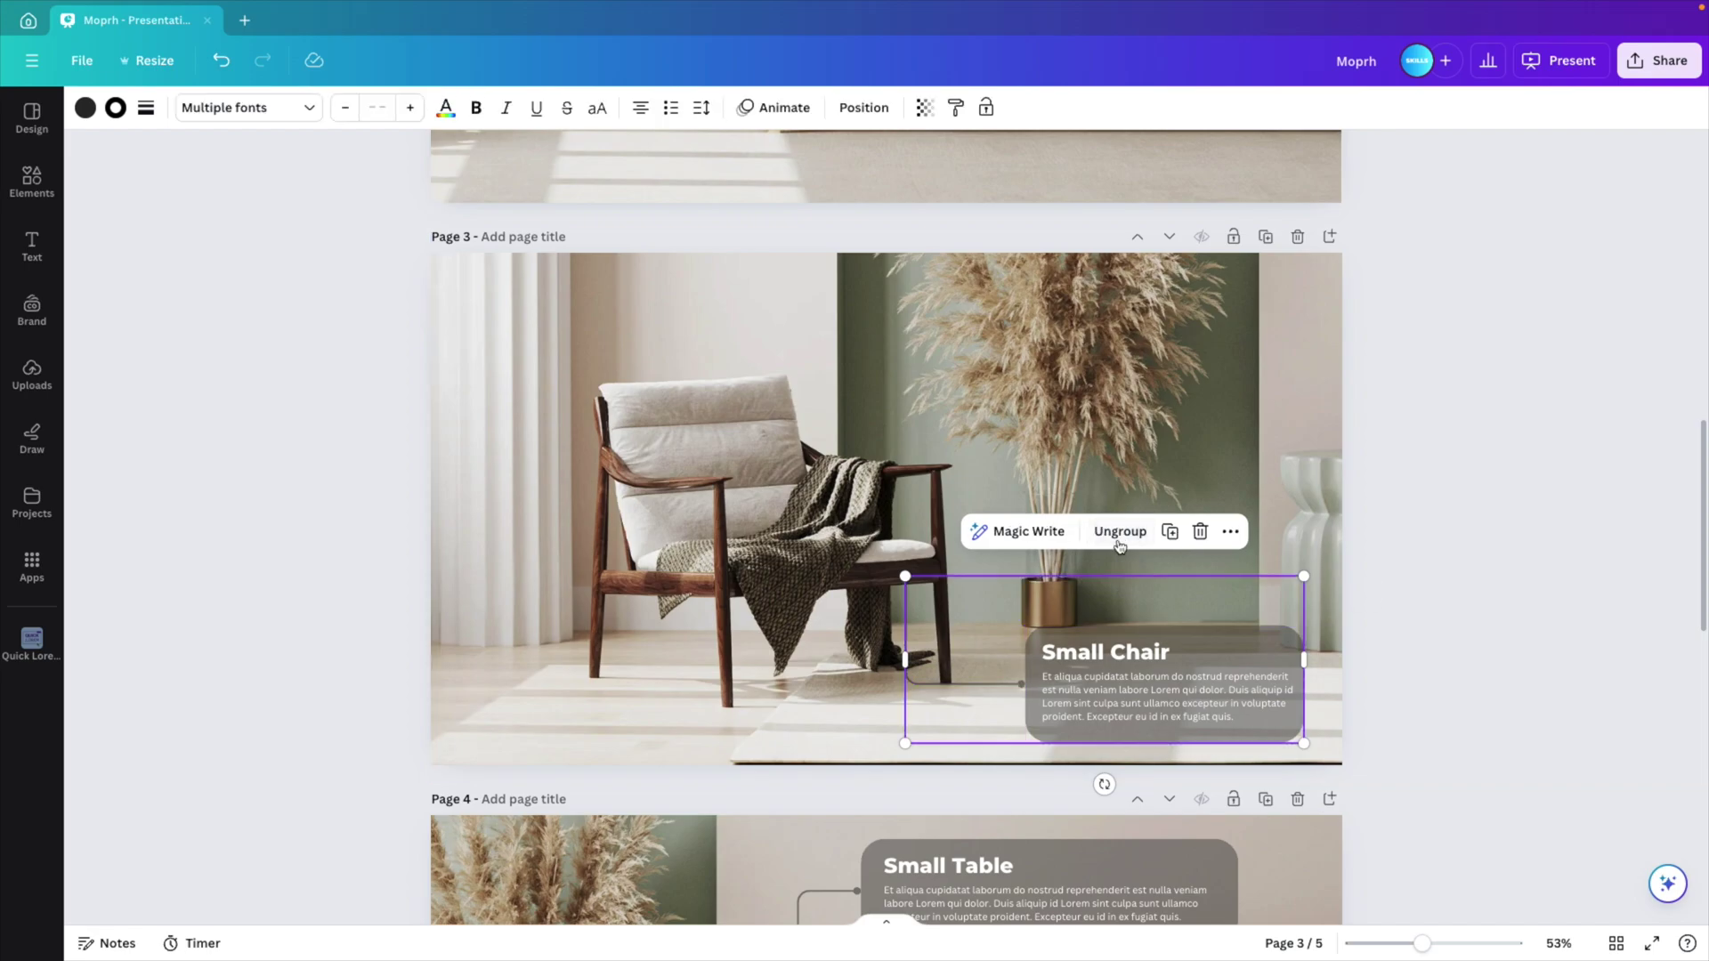
left_click(1469, 722)
left_click_drag(1434, 738, 890, 584)
left_click(767, 107)
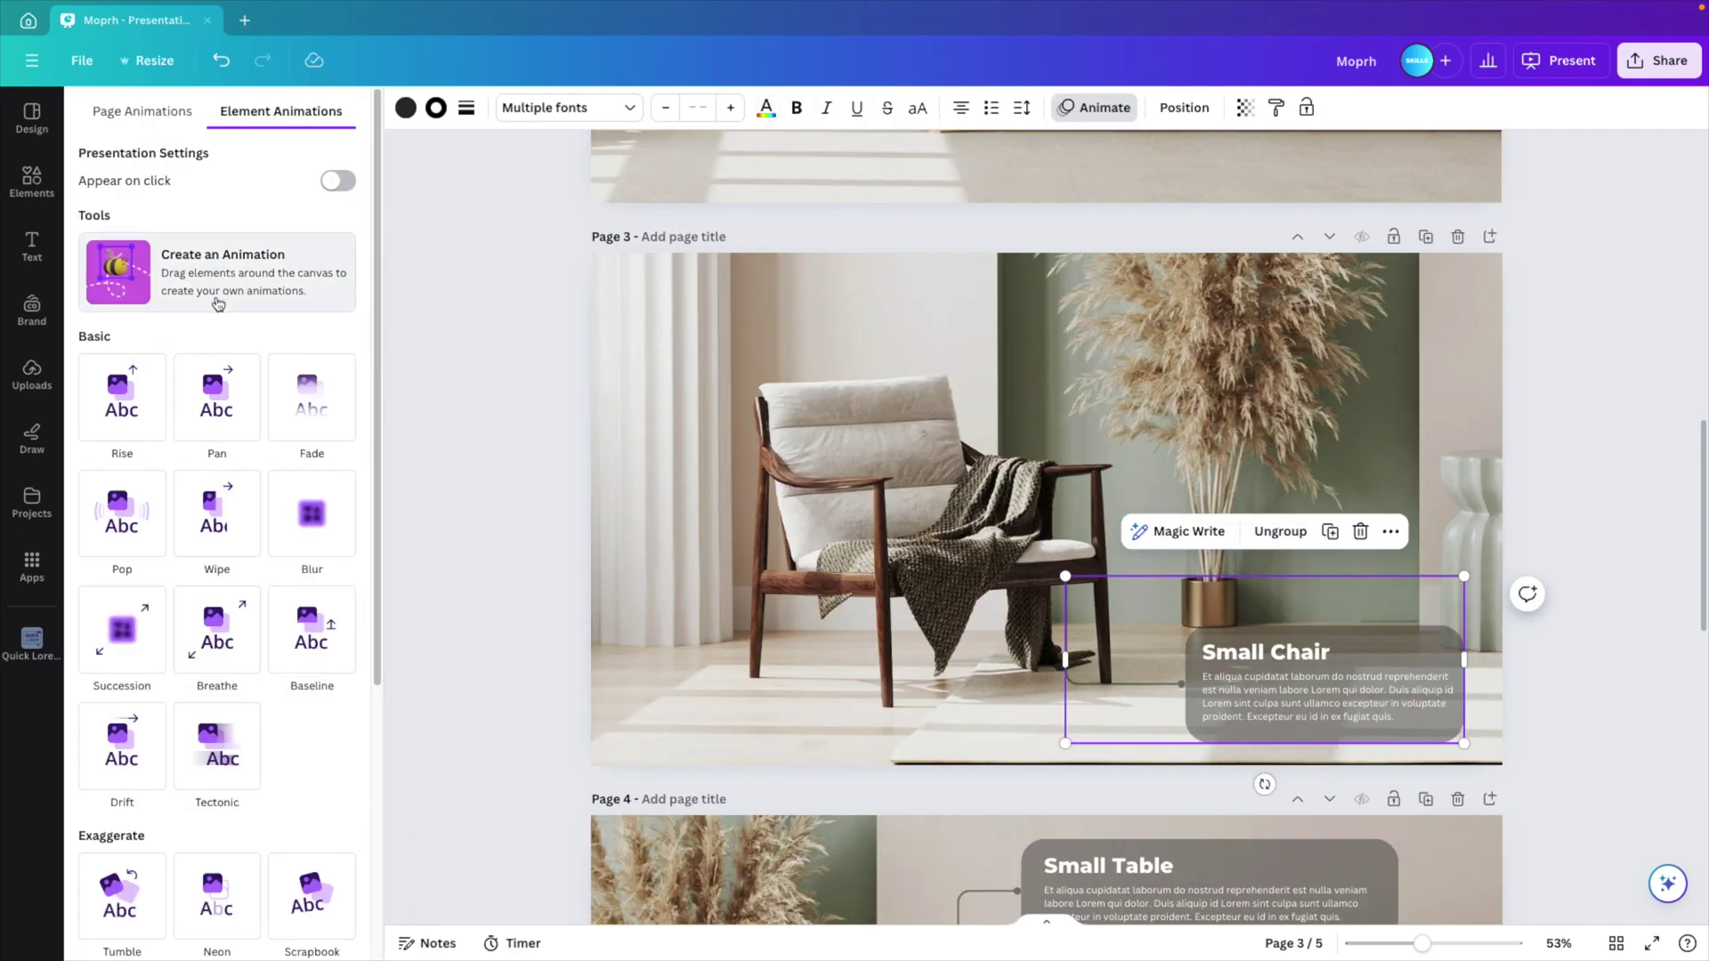
left_click(122, 405)
left_click_drag(202, 613, 142, 615)
Step: Group the Small Table card with its connector and give it a slower Rise animation
scroll(771, 606, "down", 4)
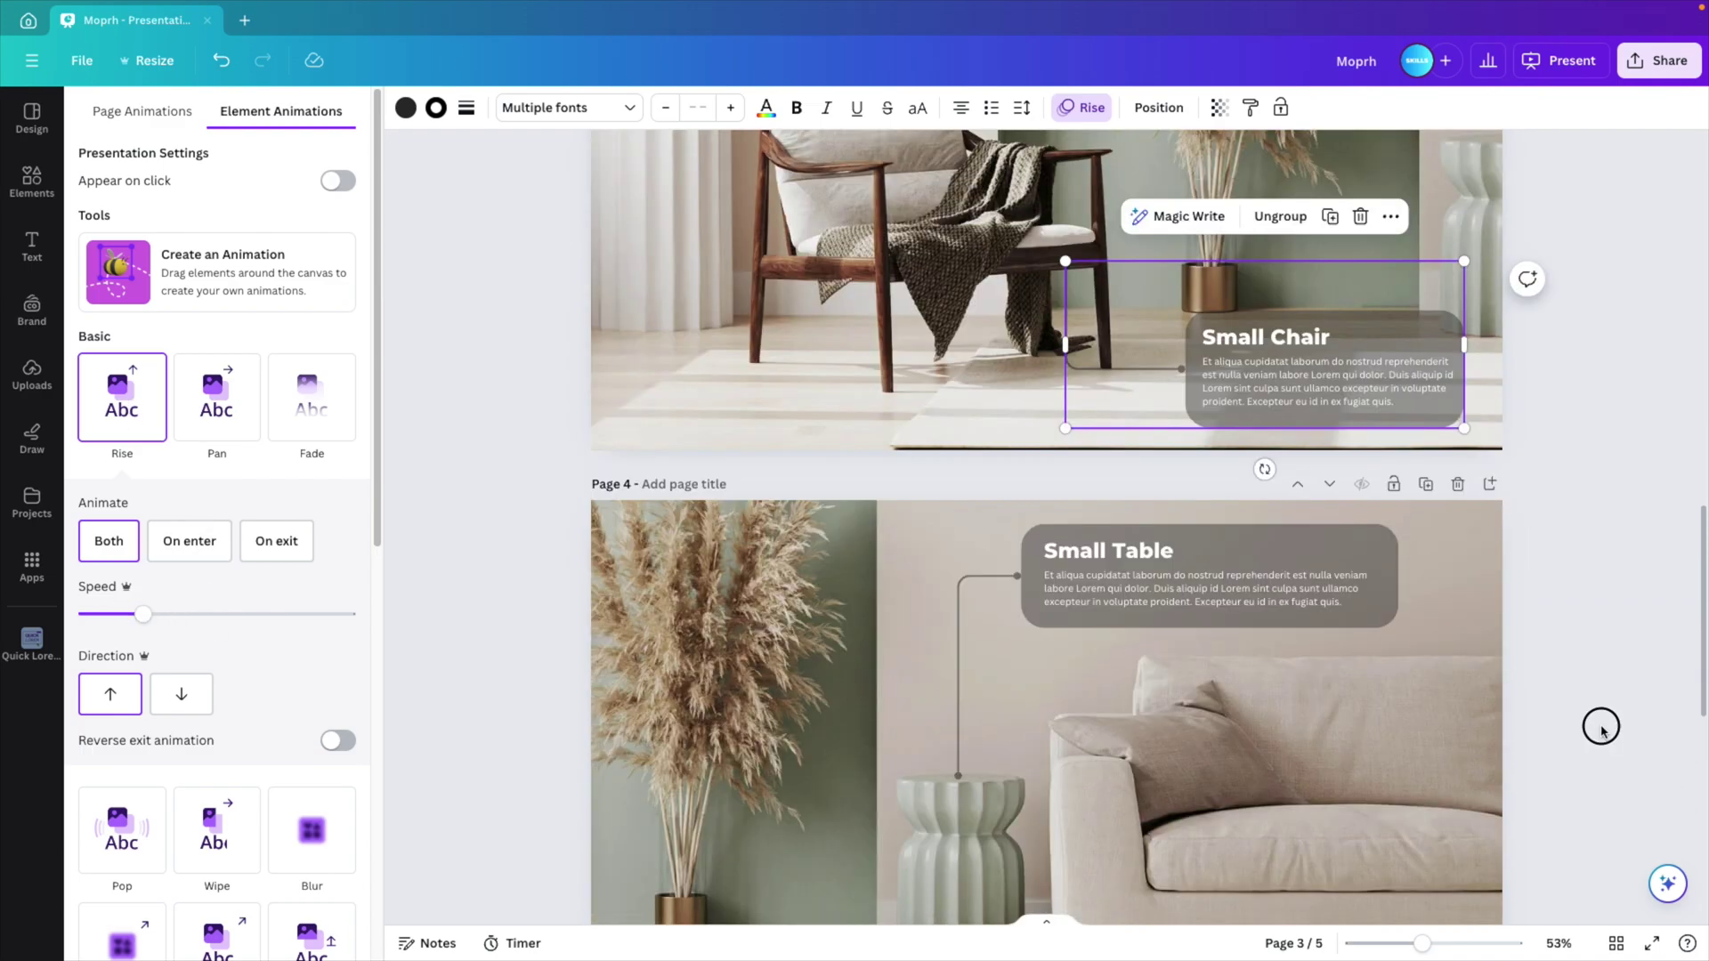
left_click(1108, 569)
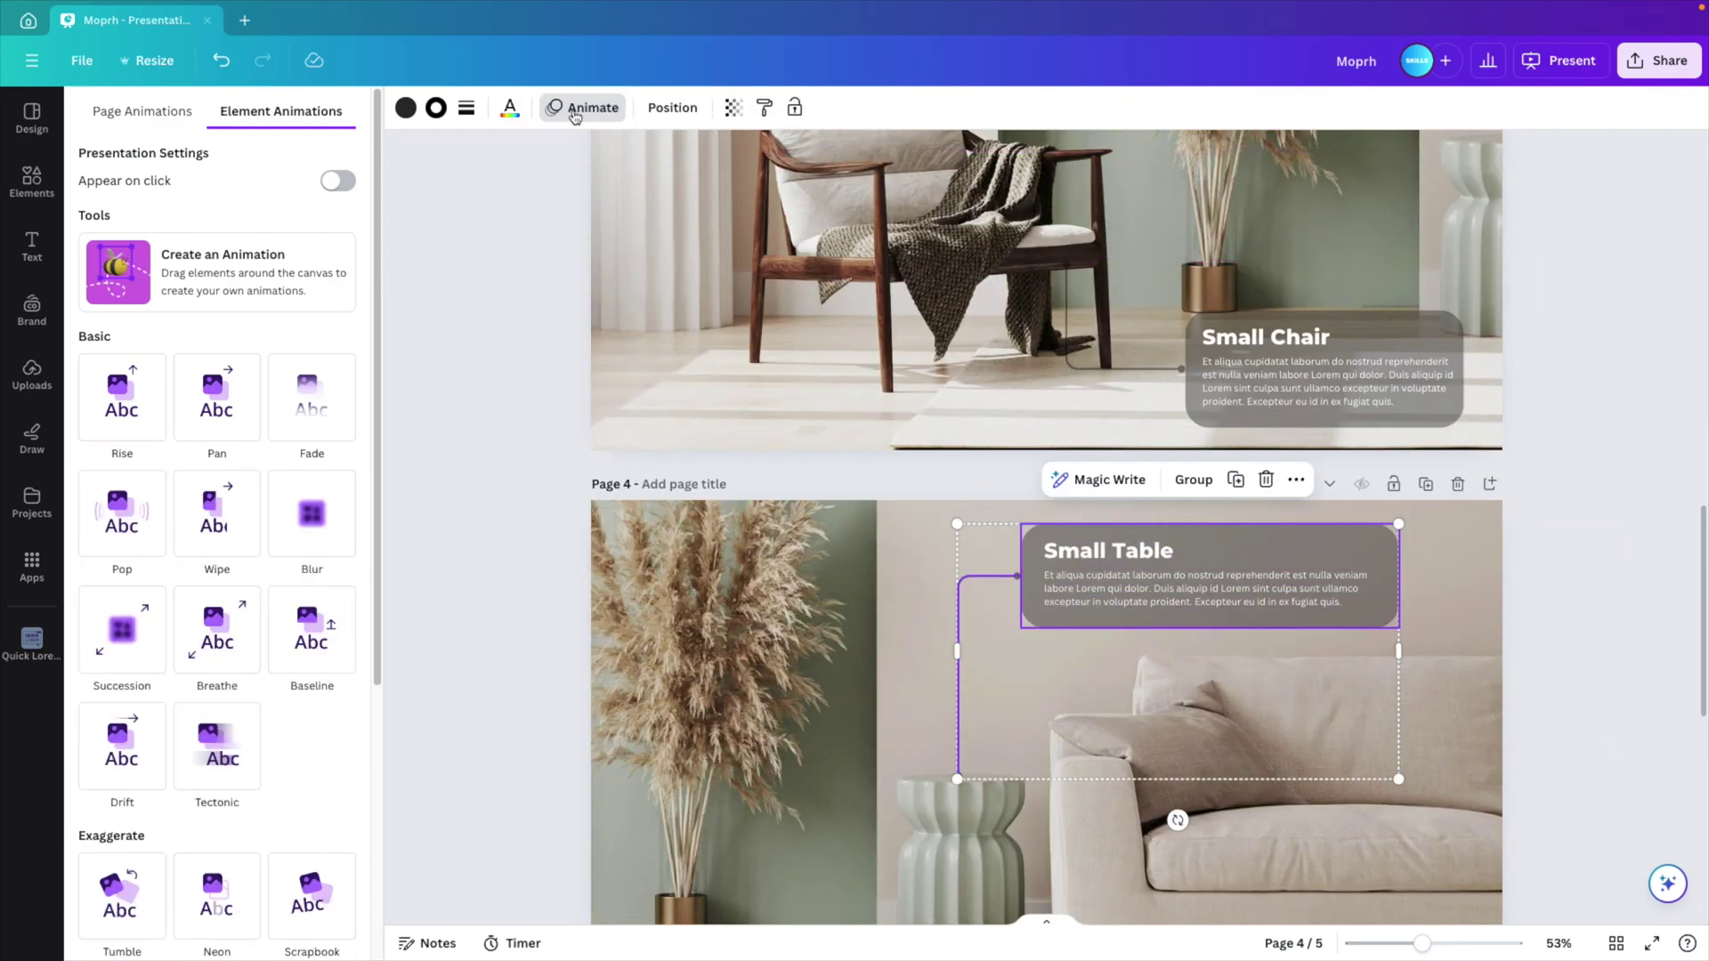
left_click(1193, 481)
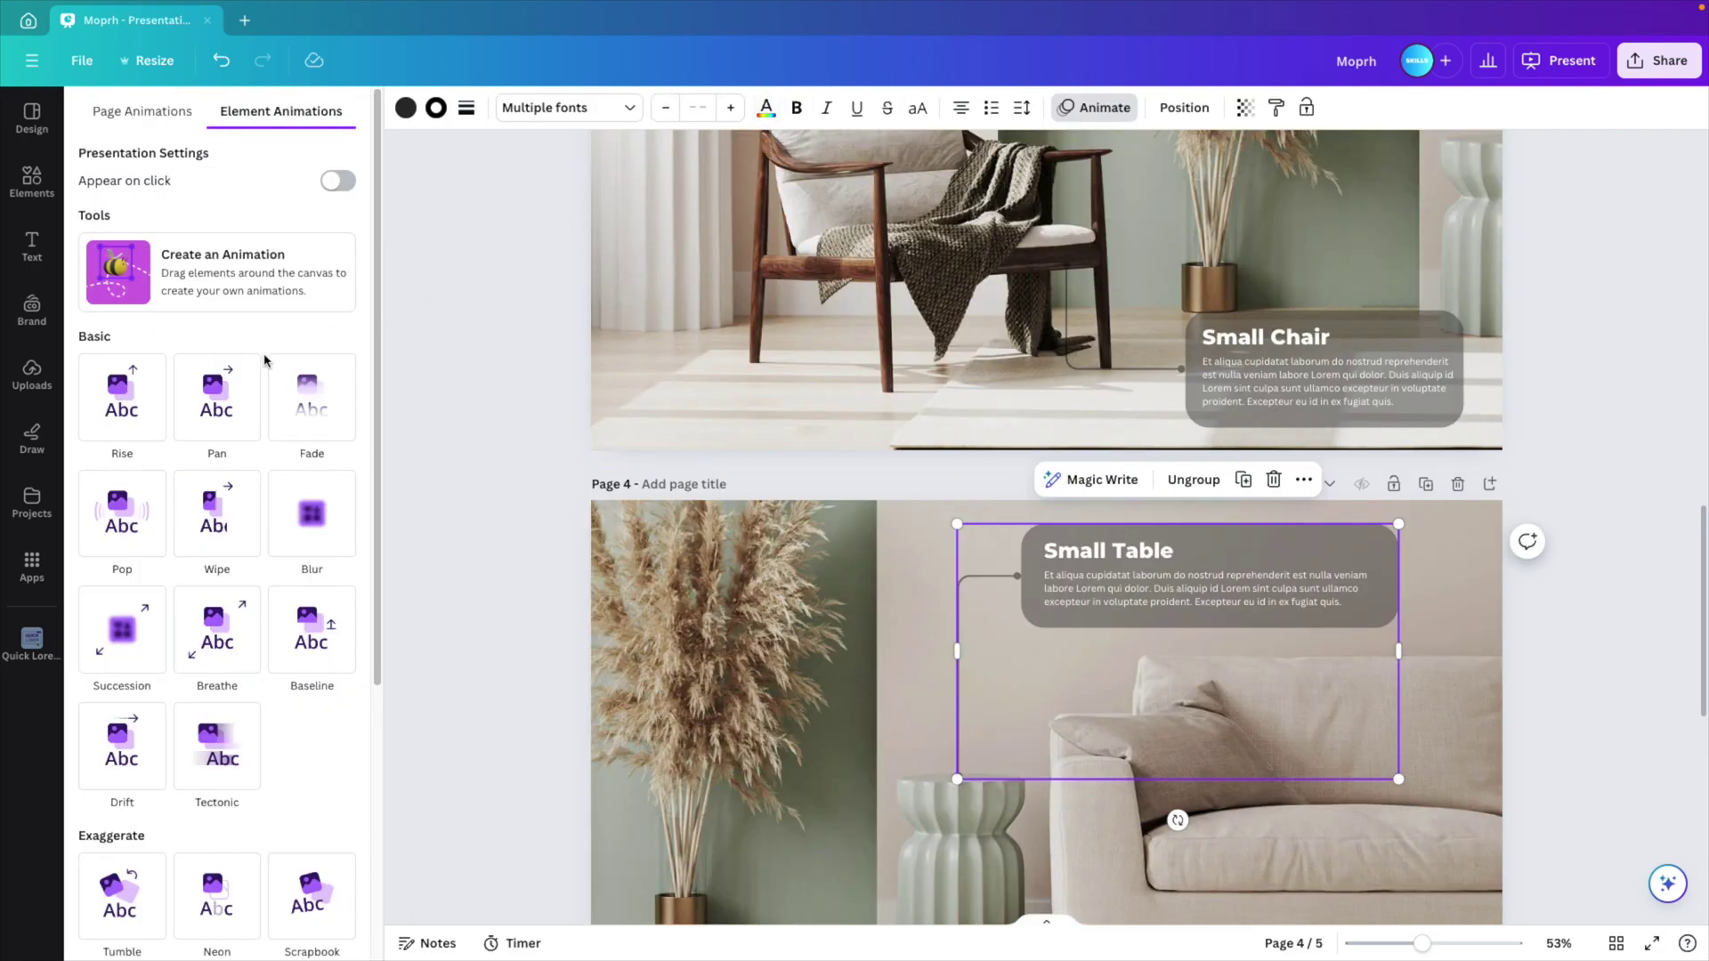
left_click(139, 431)
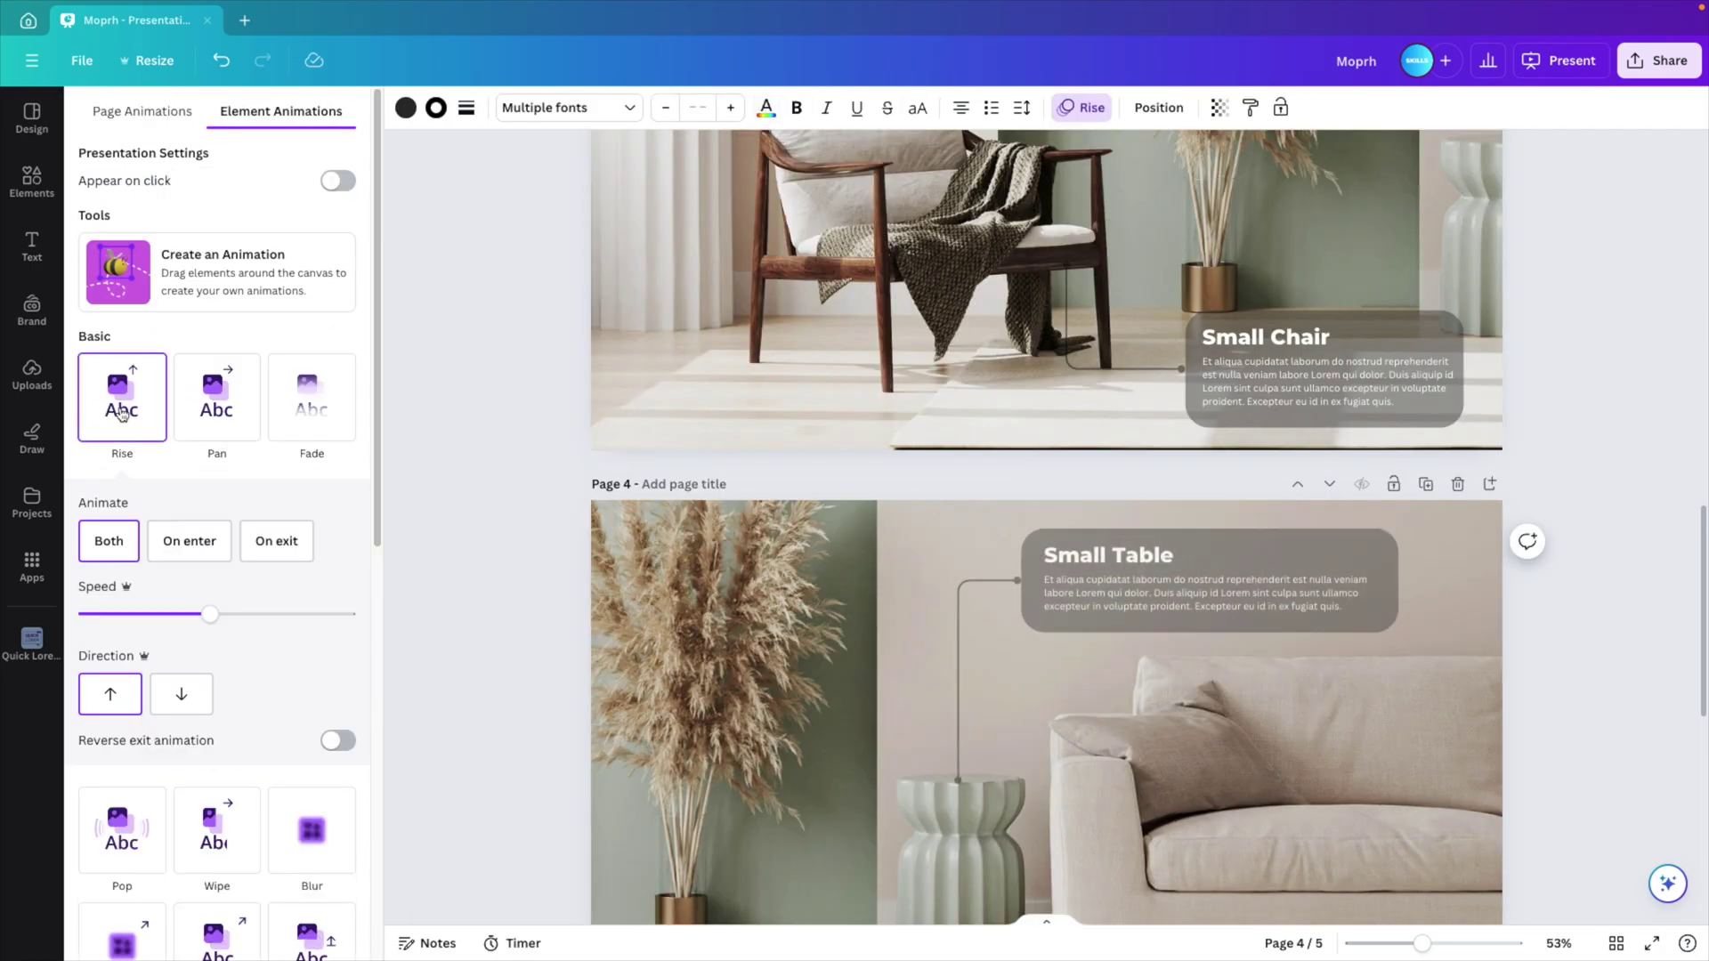
left_click_drag(149, 614, 140, 614)
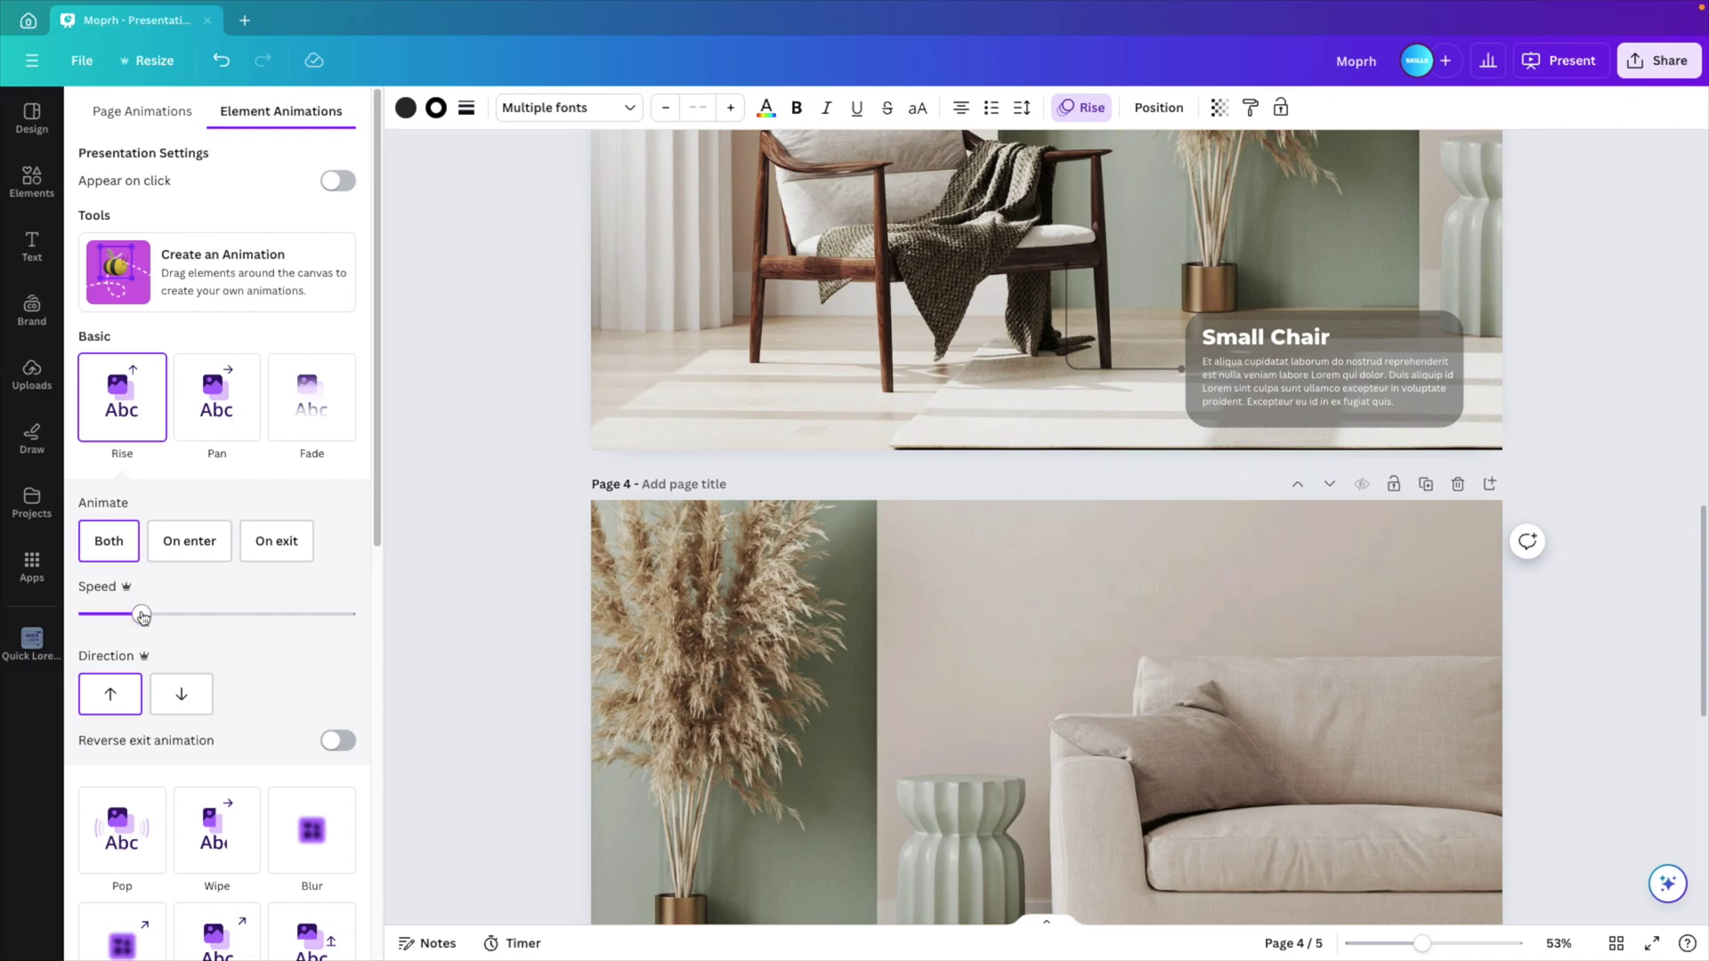
Step: Give the 'Thank You' and 'For watching!' text a Rise animation
scroll(1575, 584, "down", 6)
left_click_drag(1576, 584, 1104, 461)
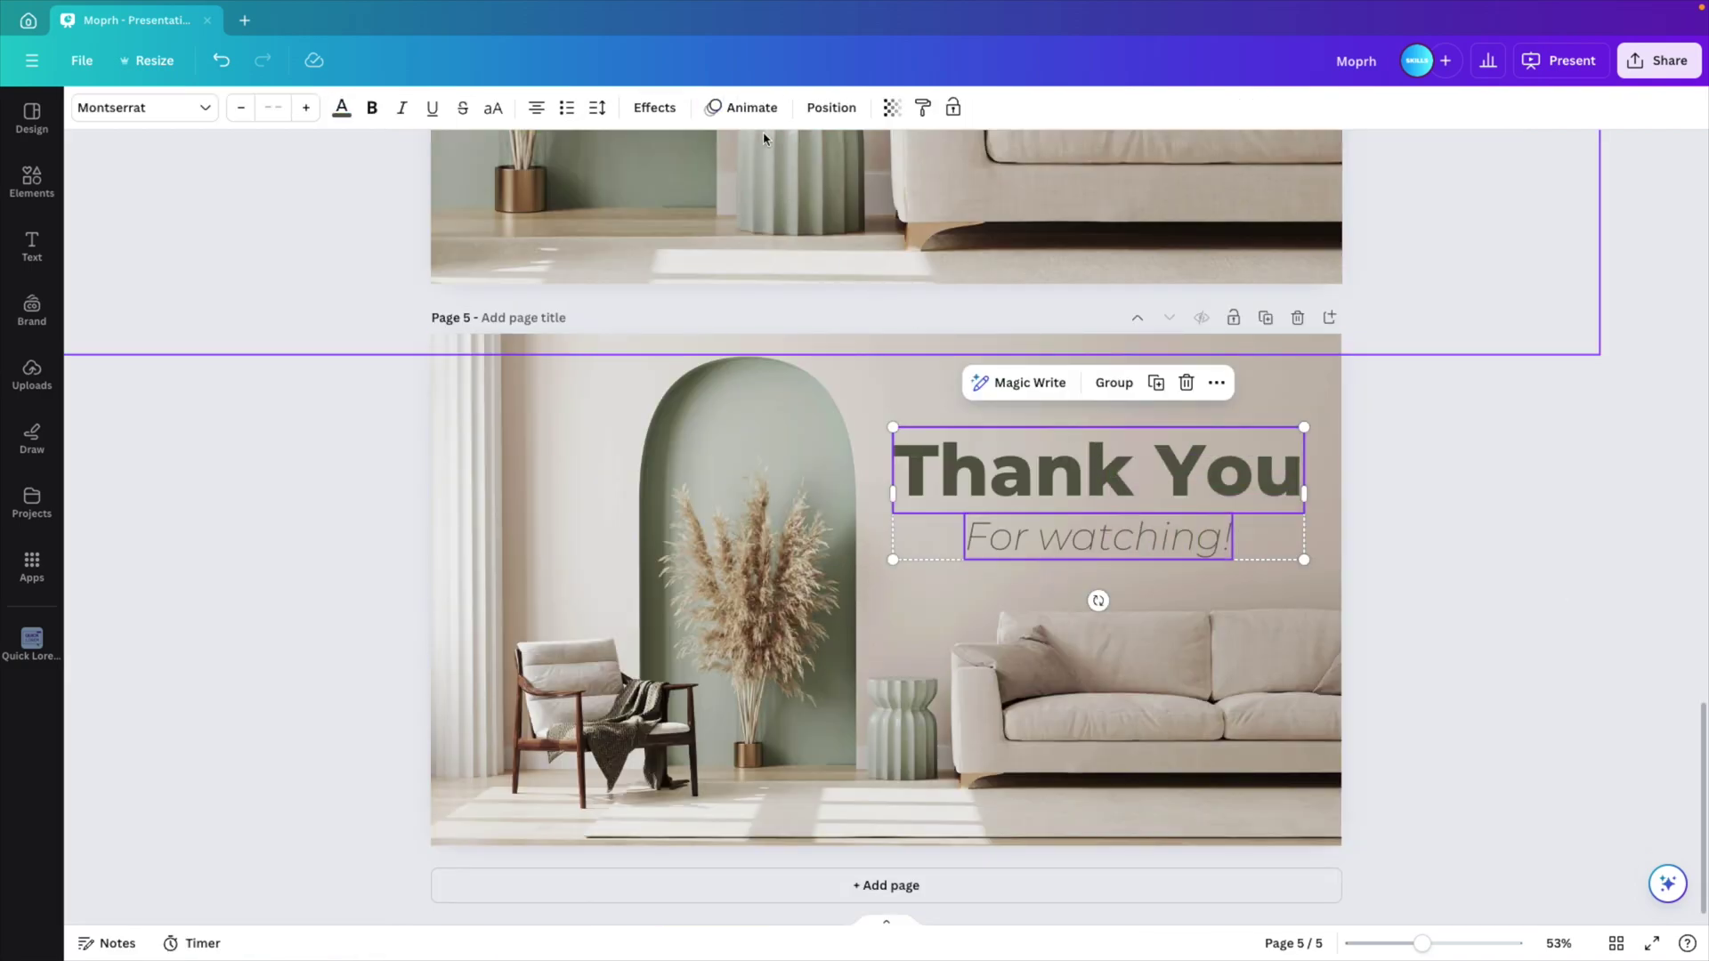
left_click(748, 107)
left_click(115, 420)
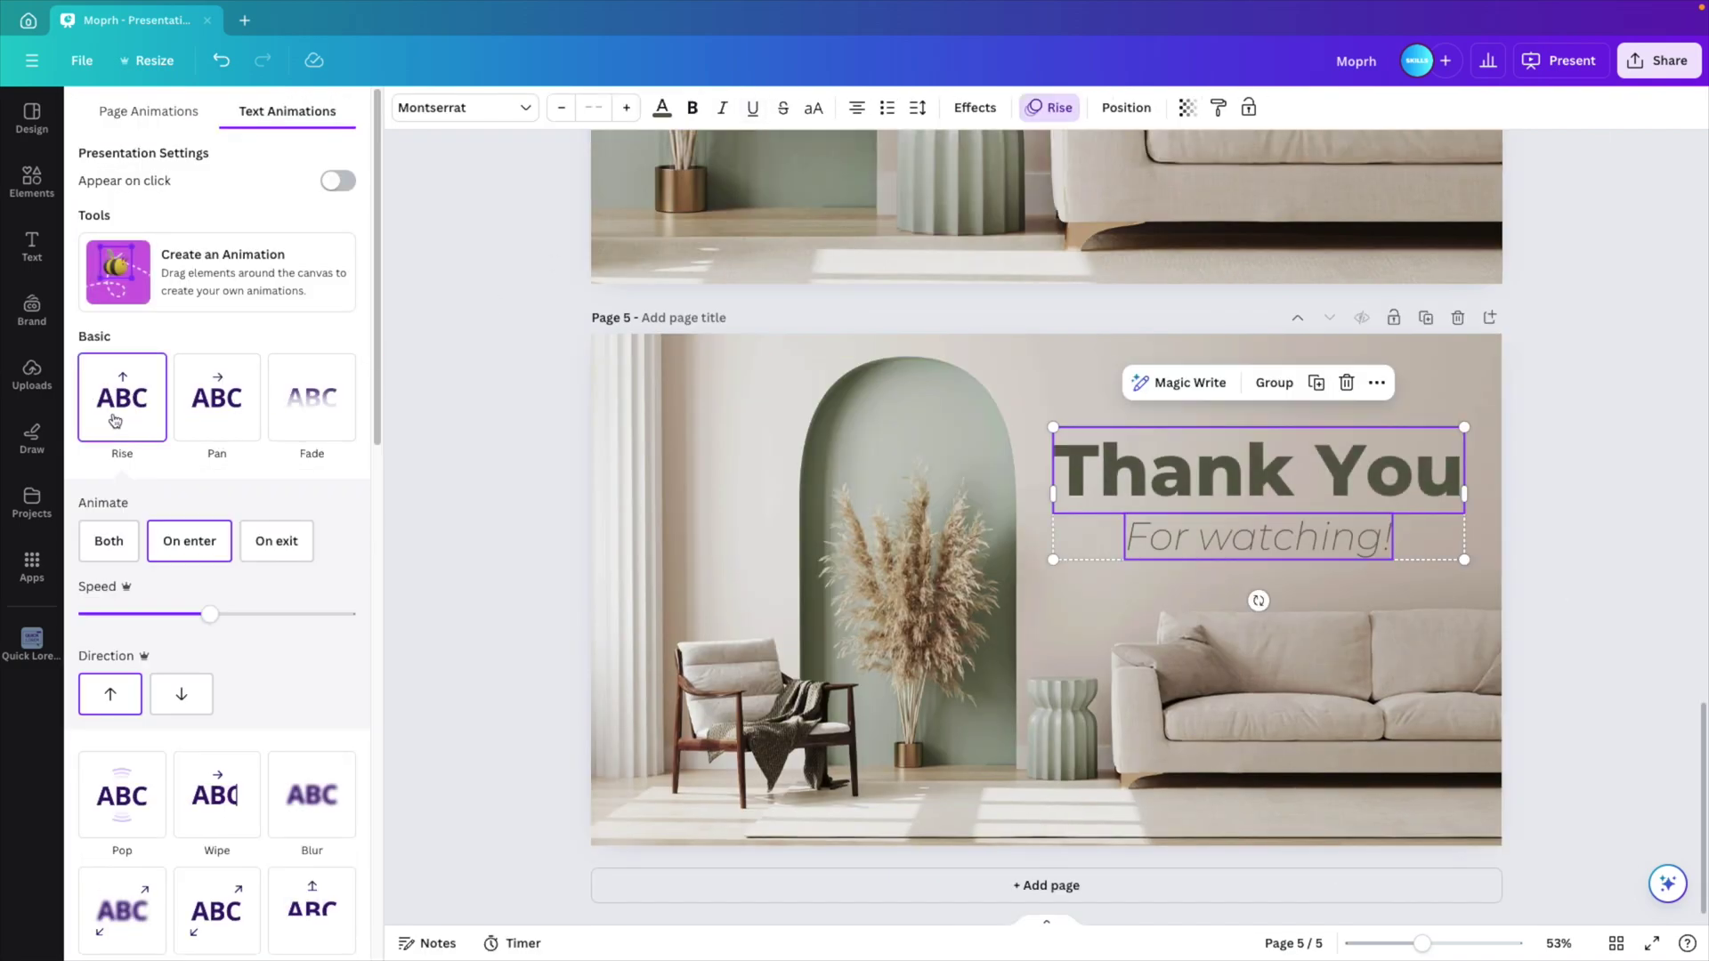
Step: Slow down the Rise animation on the Company and Our Products title group
scroll(667, 623, "up", 15)
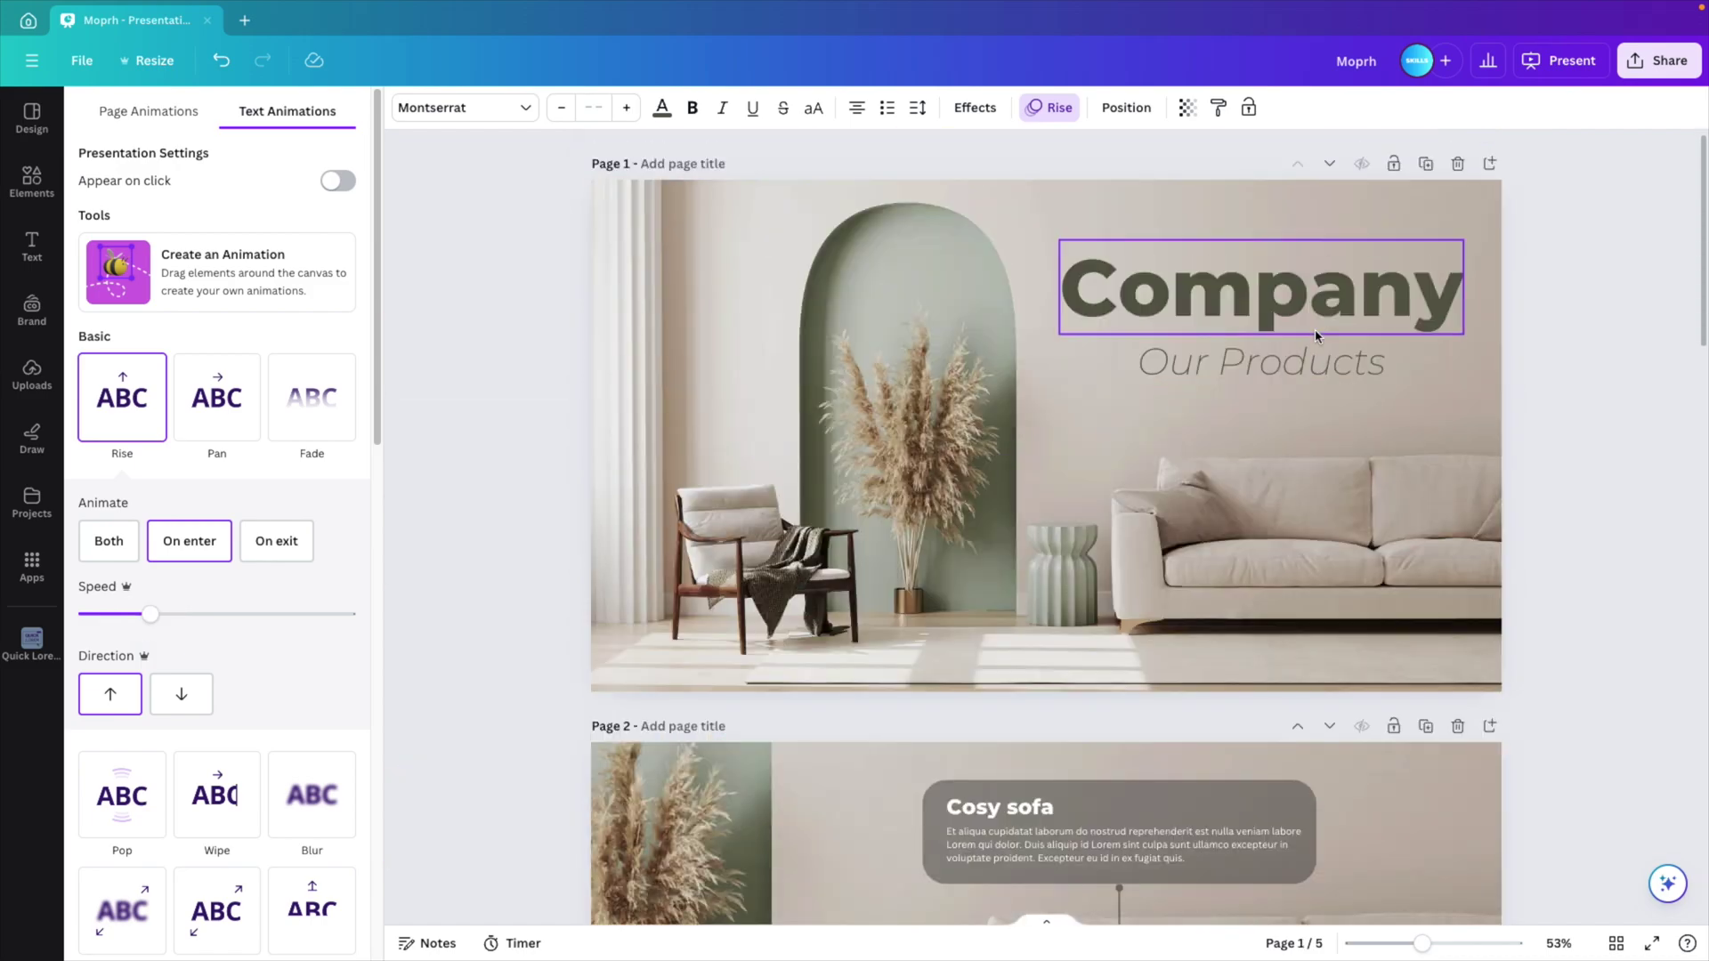
left_click(1194, 301)
left_click_drag(209, 615, 145, 614)
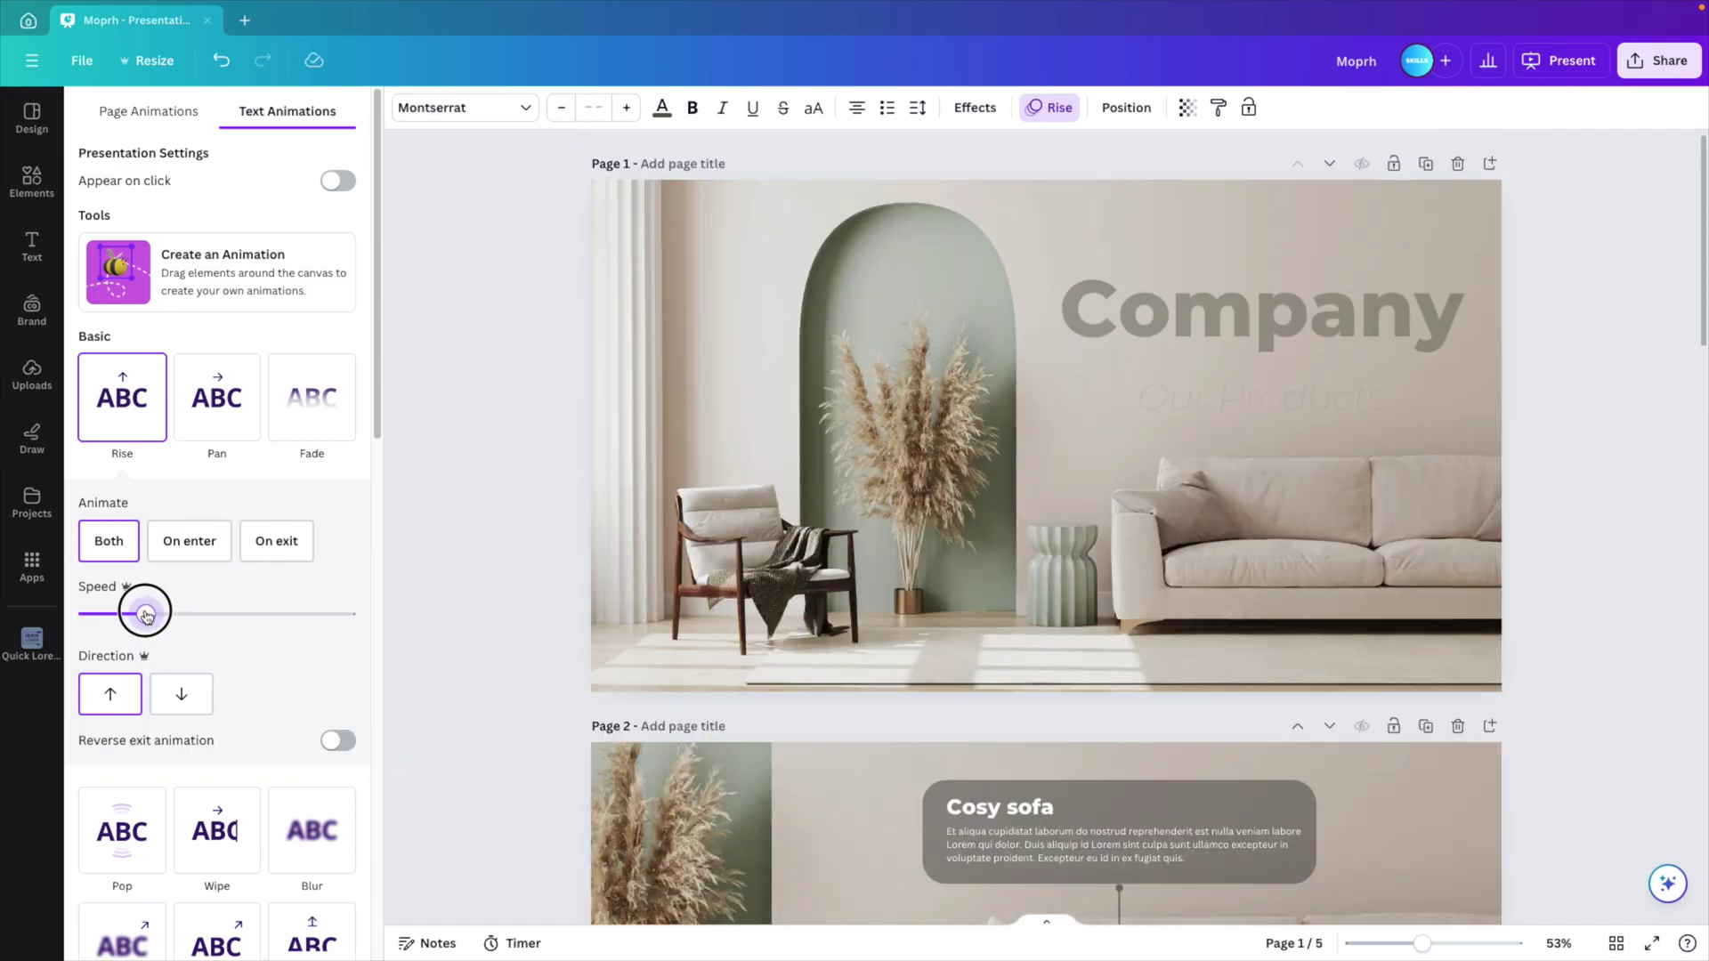
left_click(484, 516)
left_click(1522, 538)
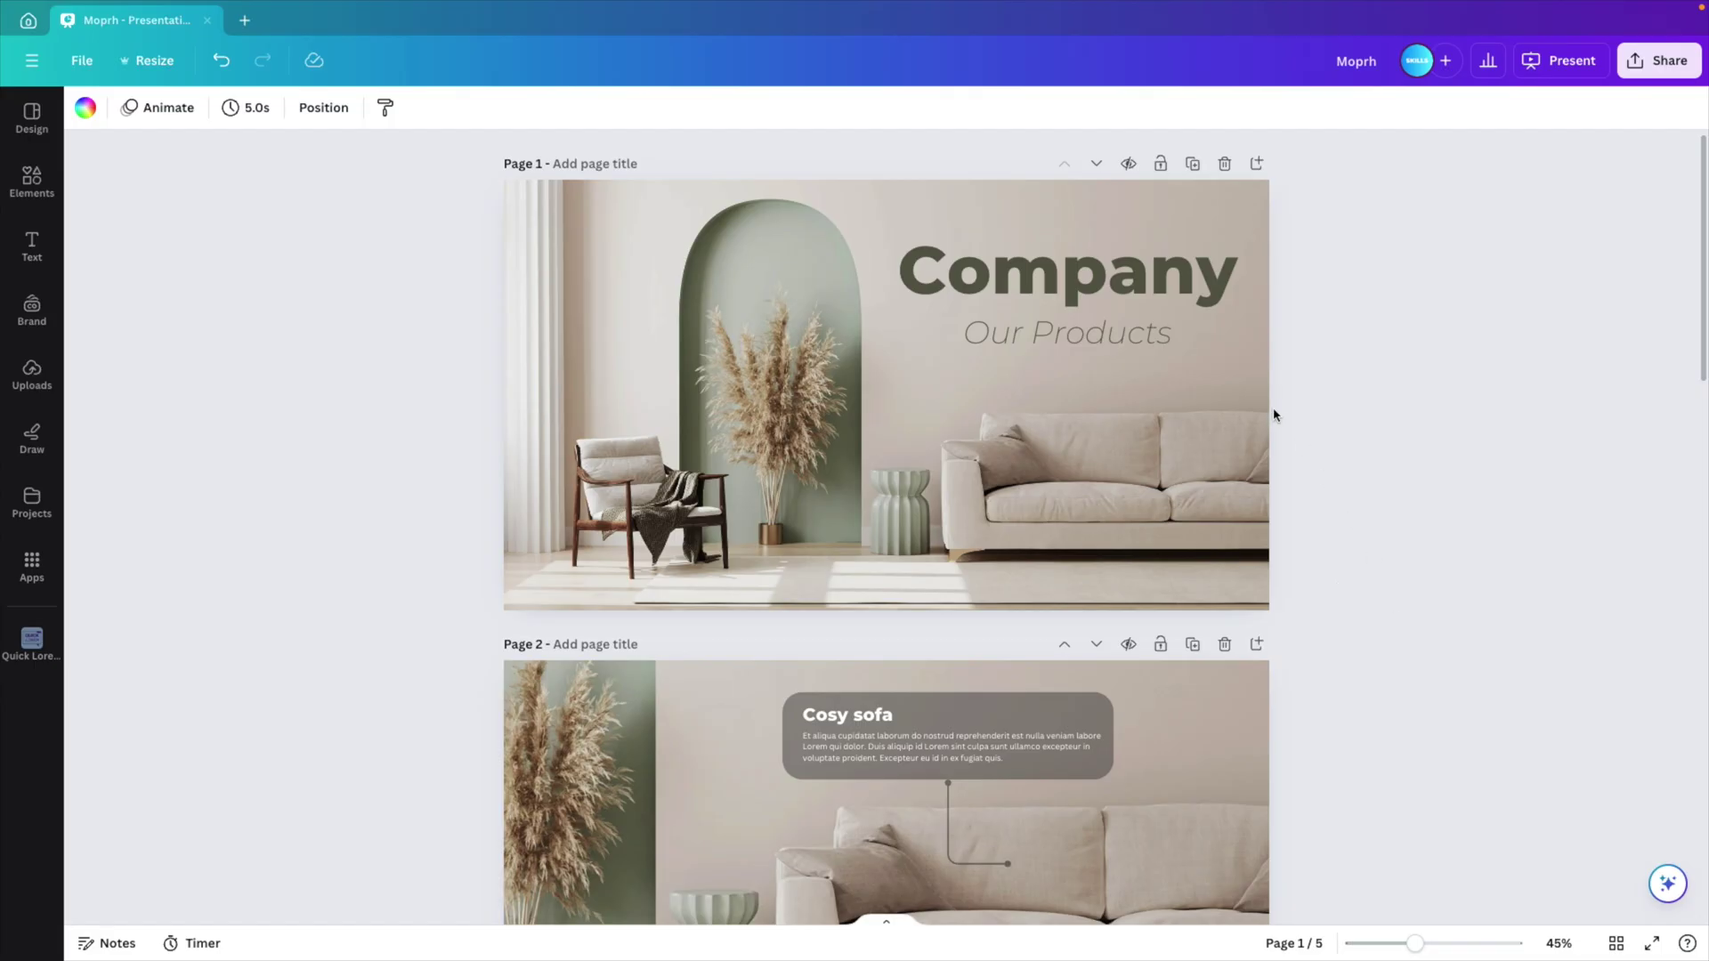
Step: Duplicate page 1 and delete the Company and Our Products text from the first copy
left_click(1193, 171)
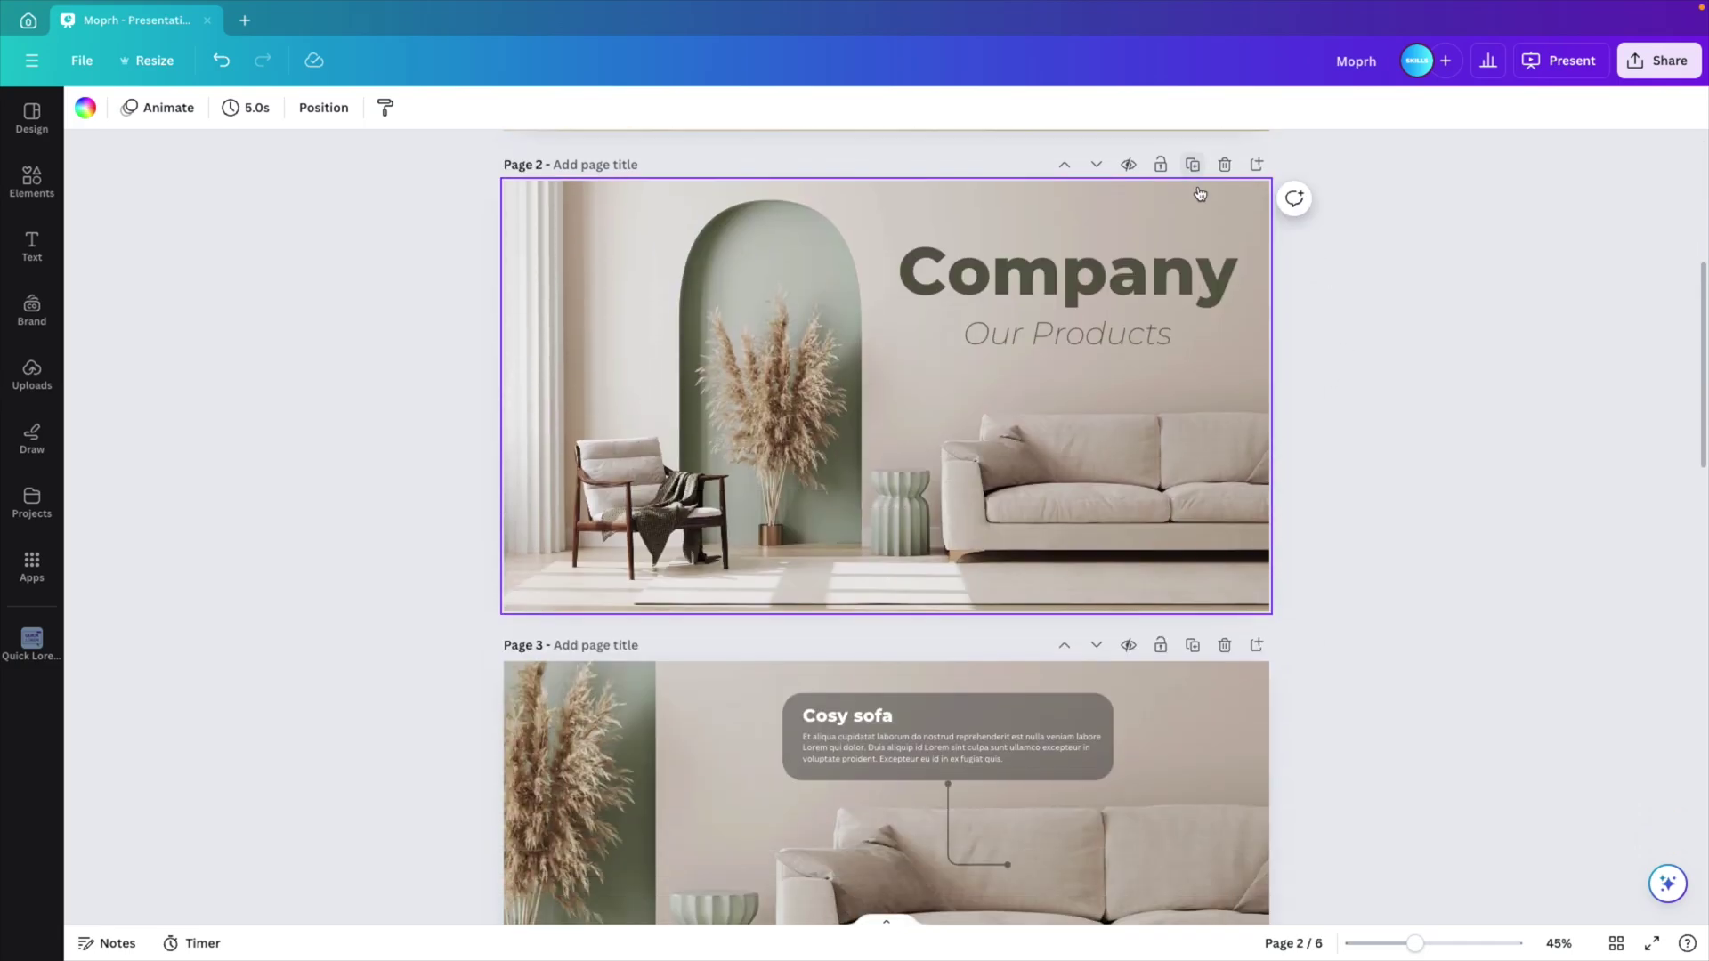
left_click(1188, 313)
key("Delete")
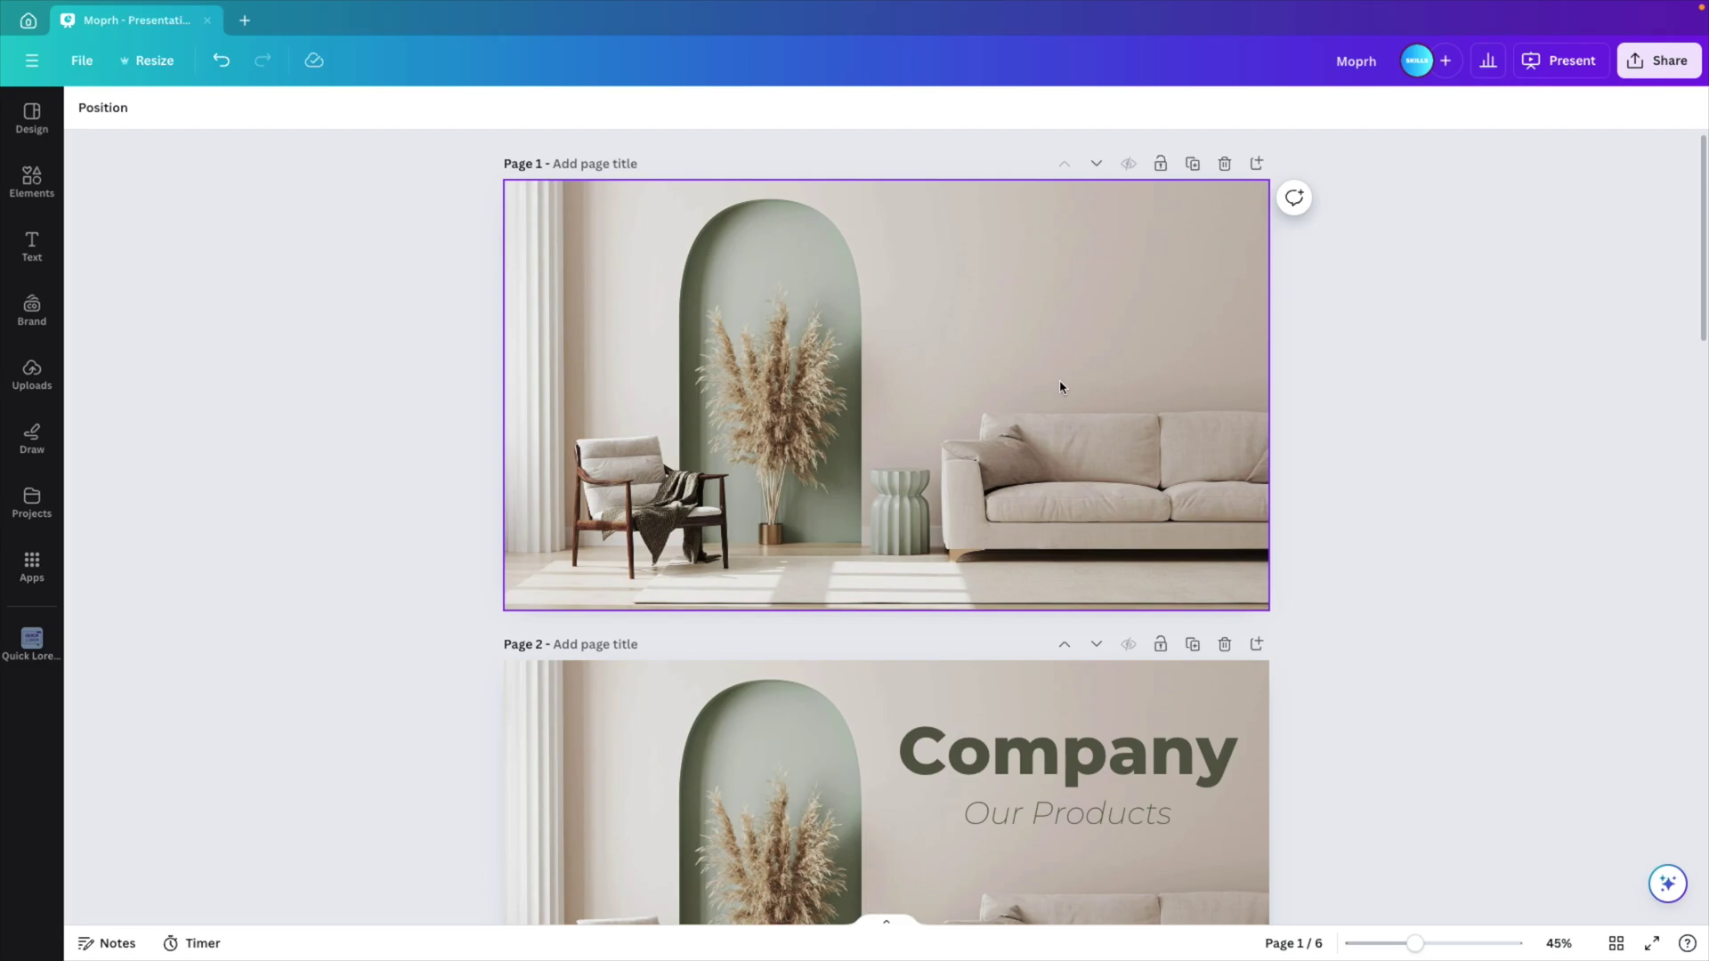
scroll(1060, 387, "down", 2)
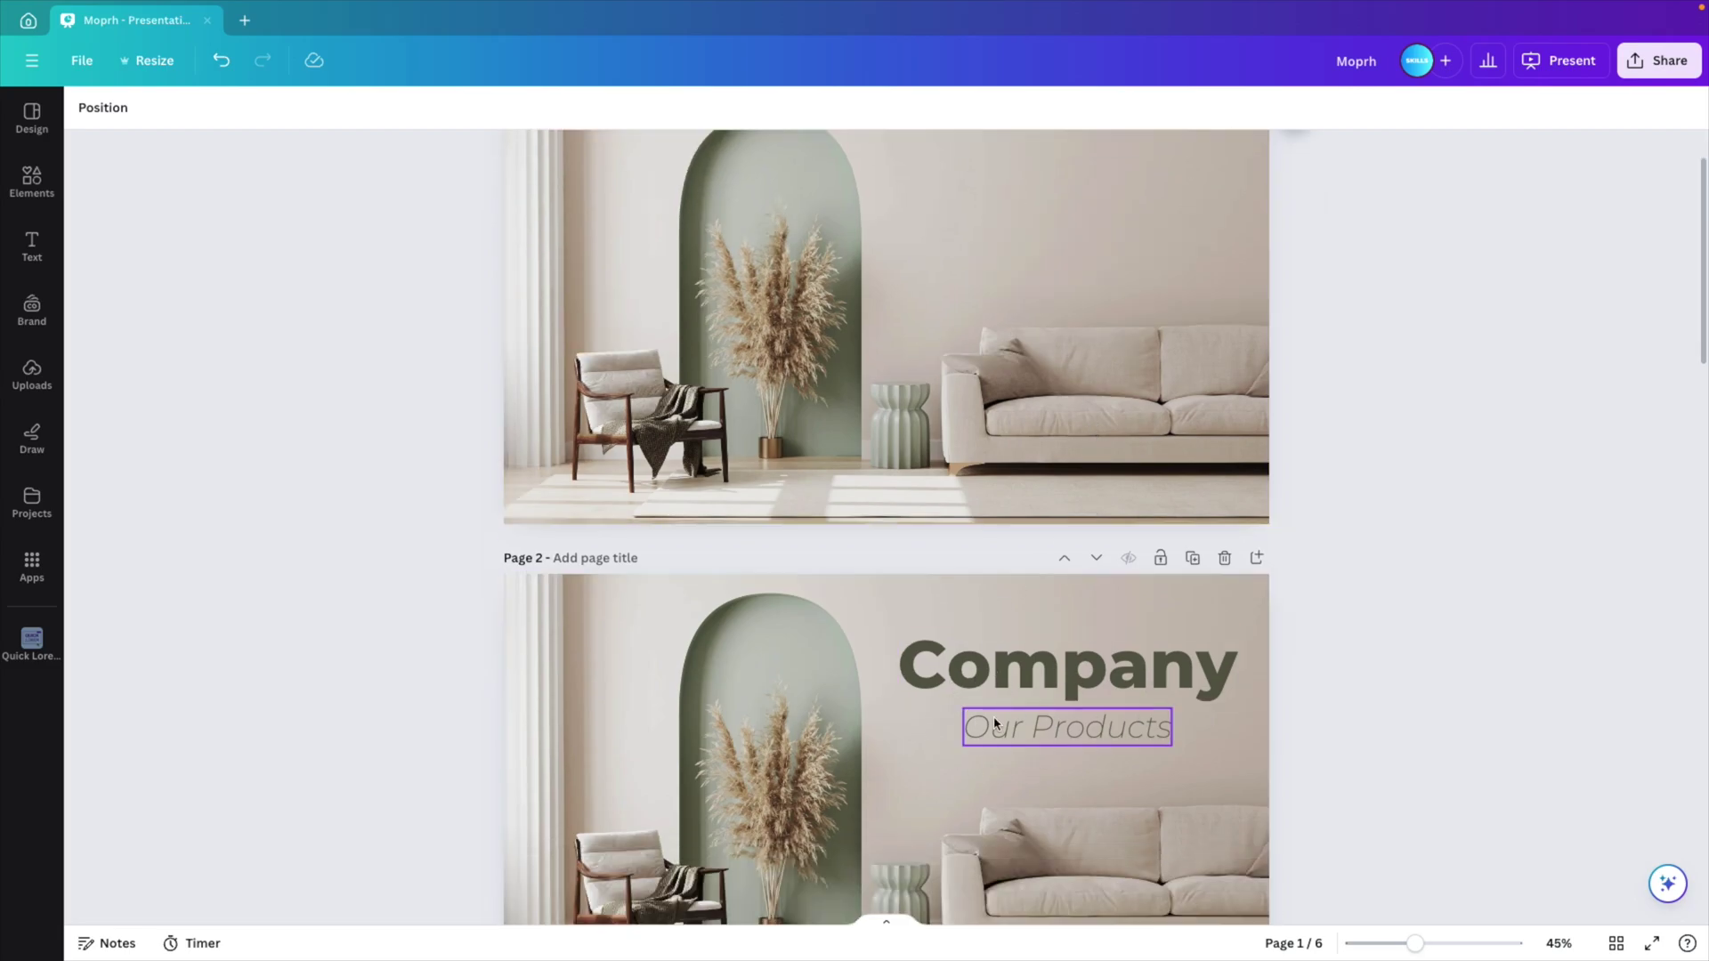
scroll(1065, 301, "up", 2)
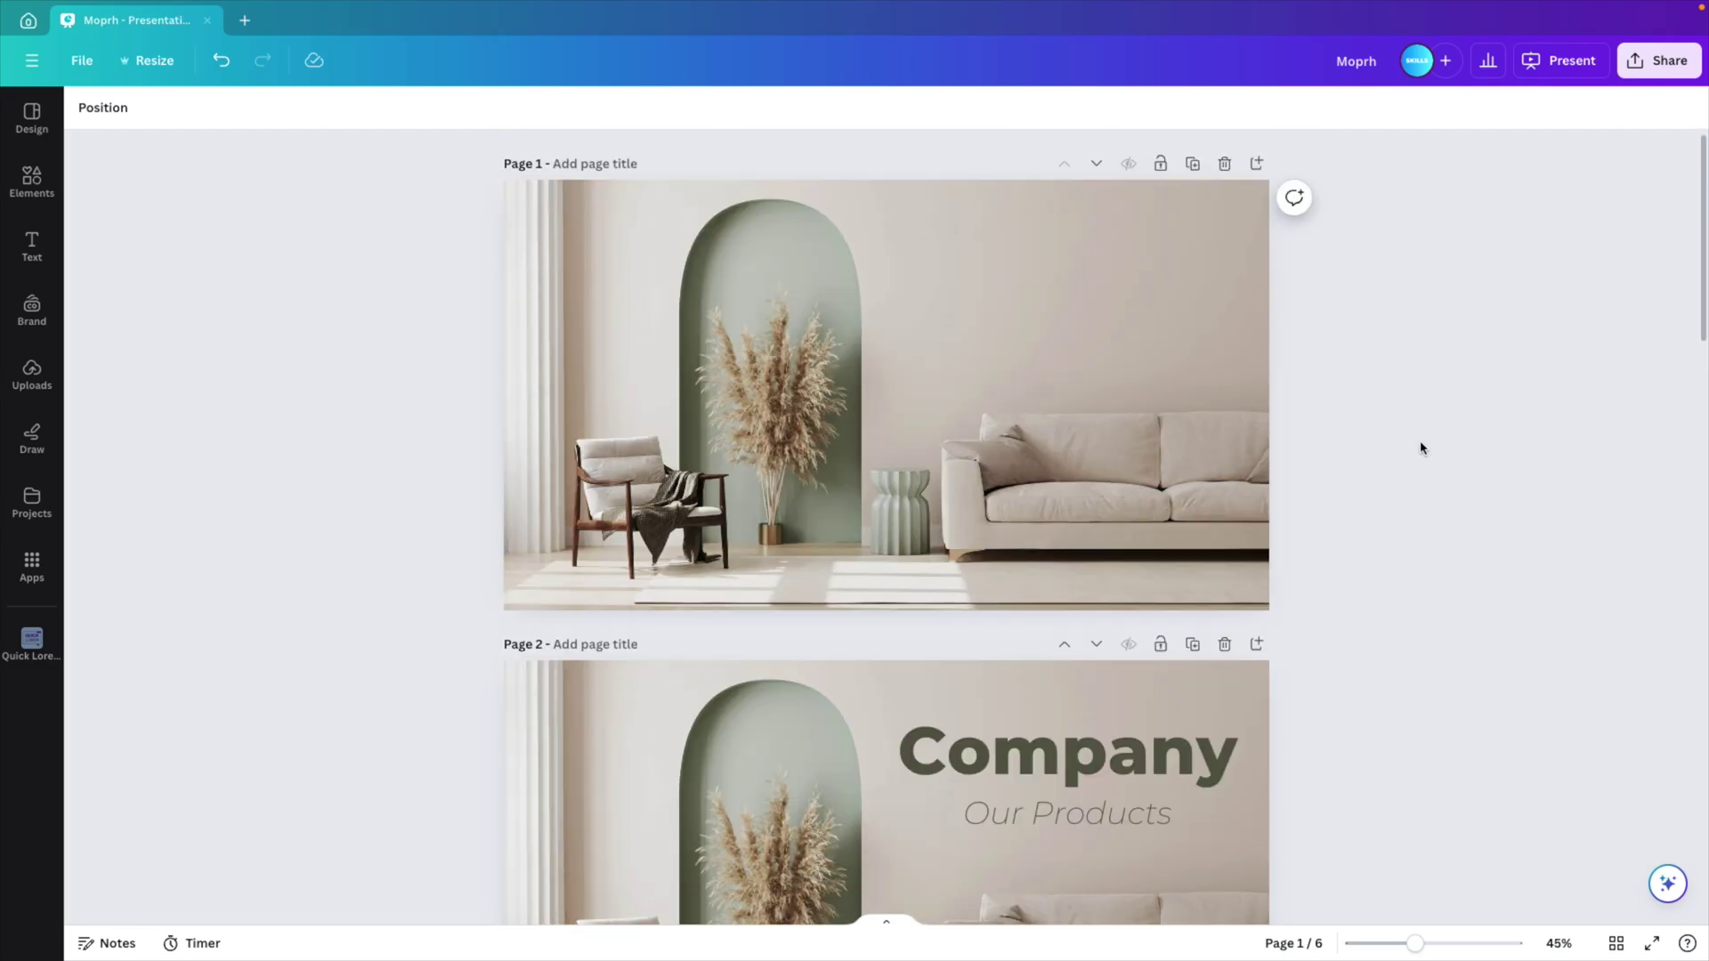
Step: Apply a 1.5-second Match & Move transition between all six pages
left_click(885, 922)
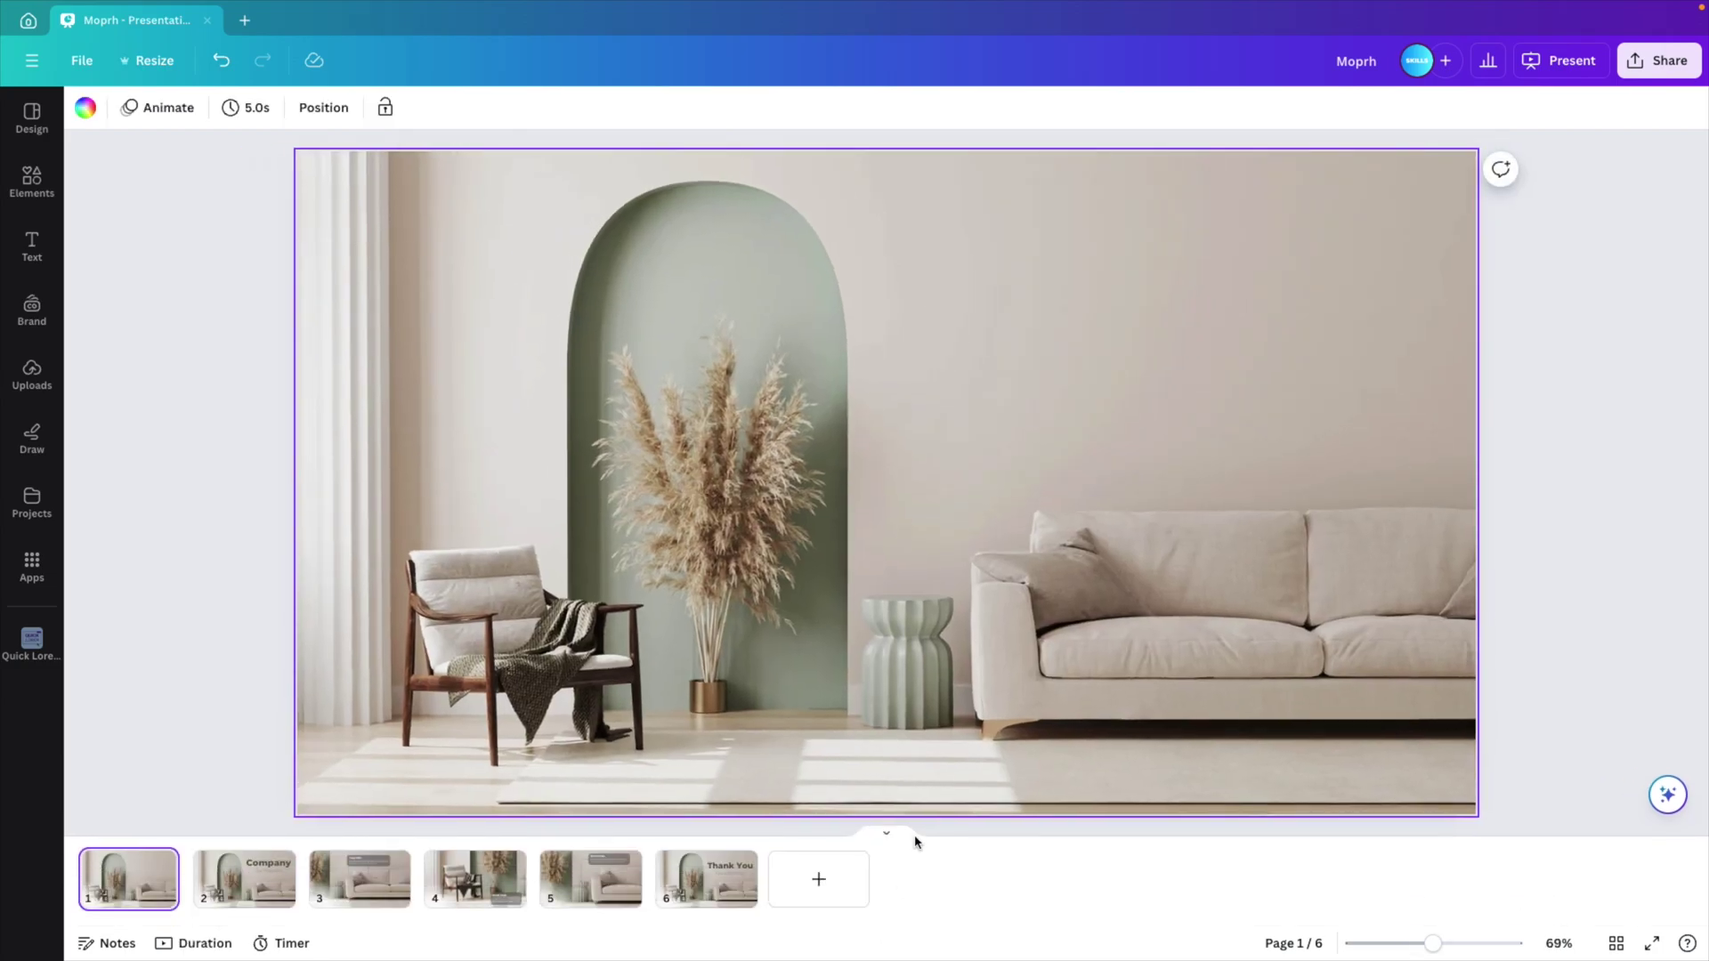
mouse_move(191, 896)
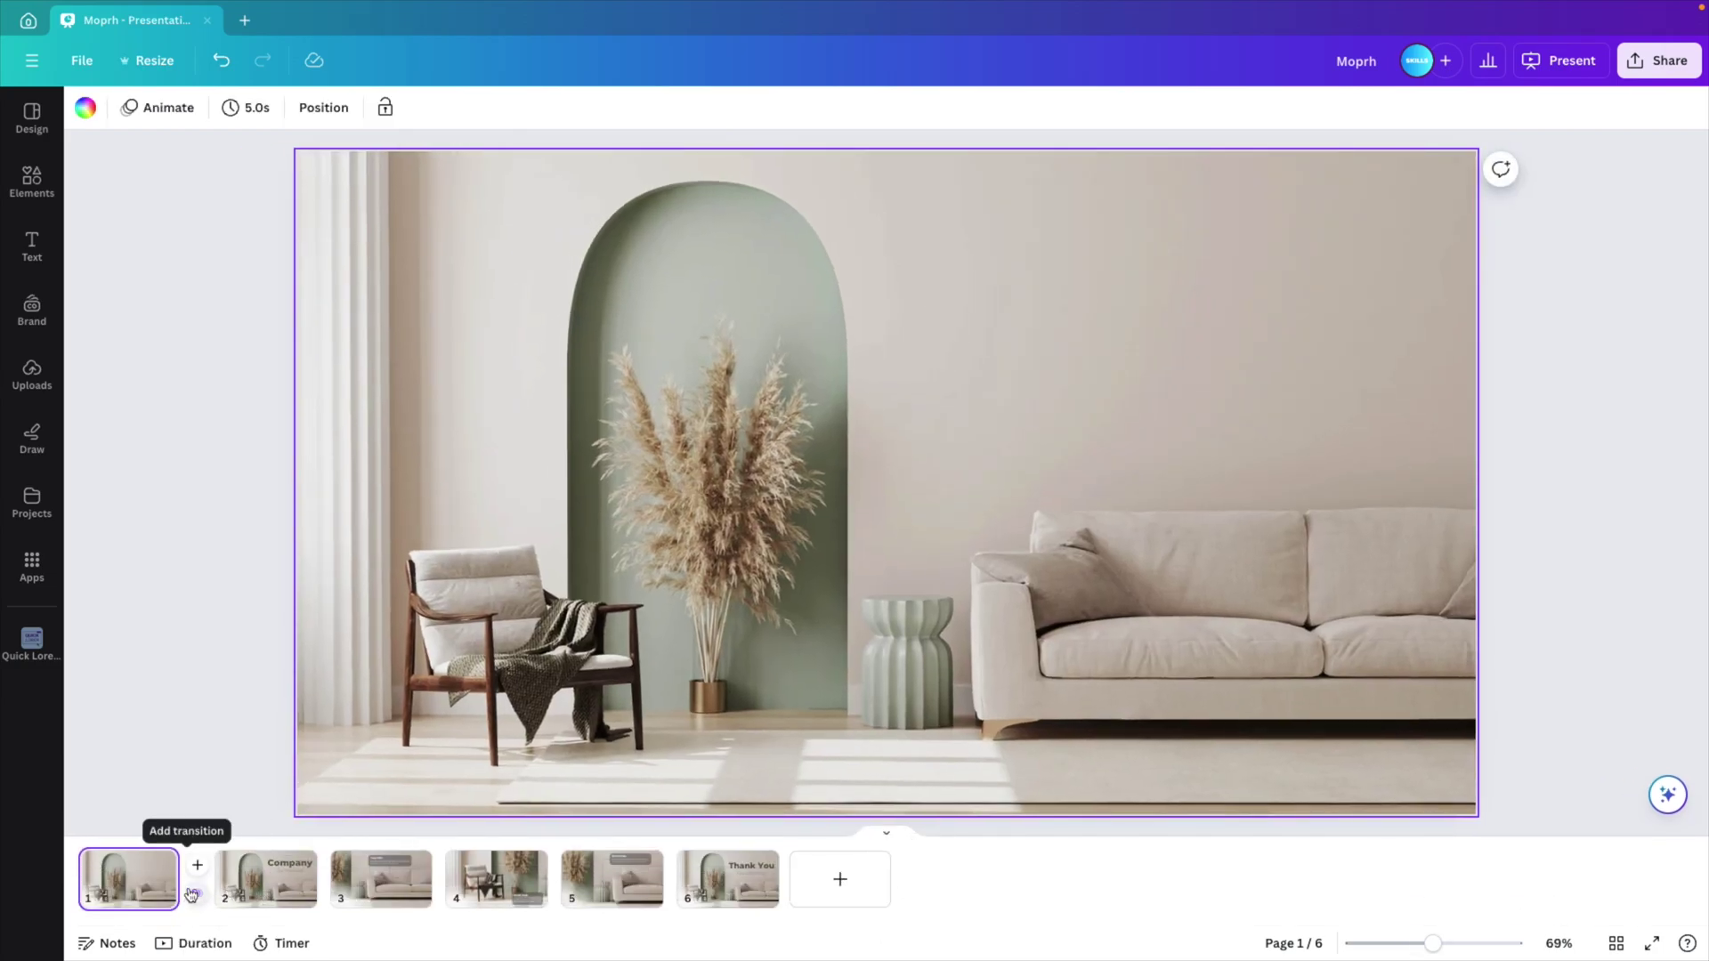
left_click(198, 896)
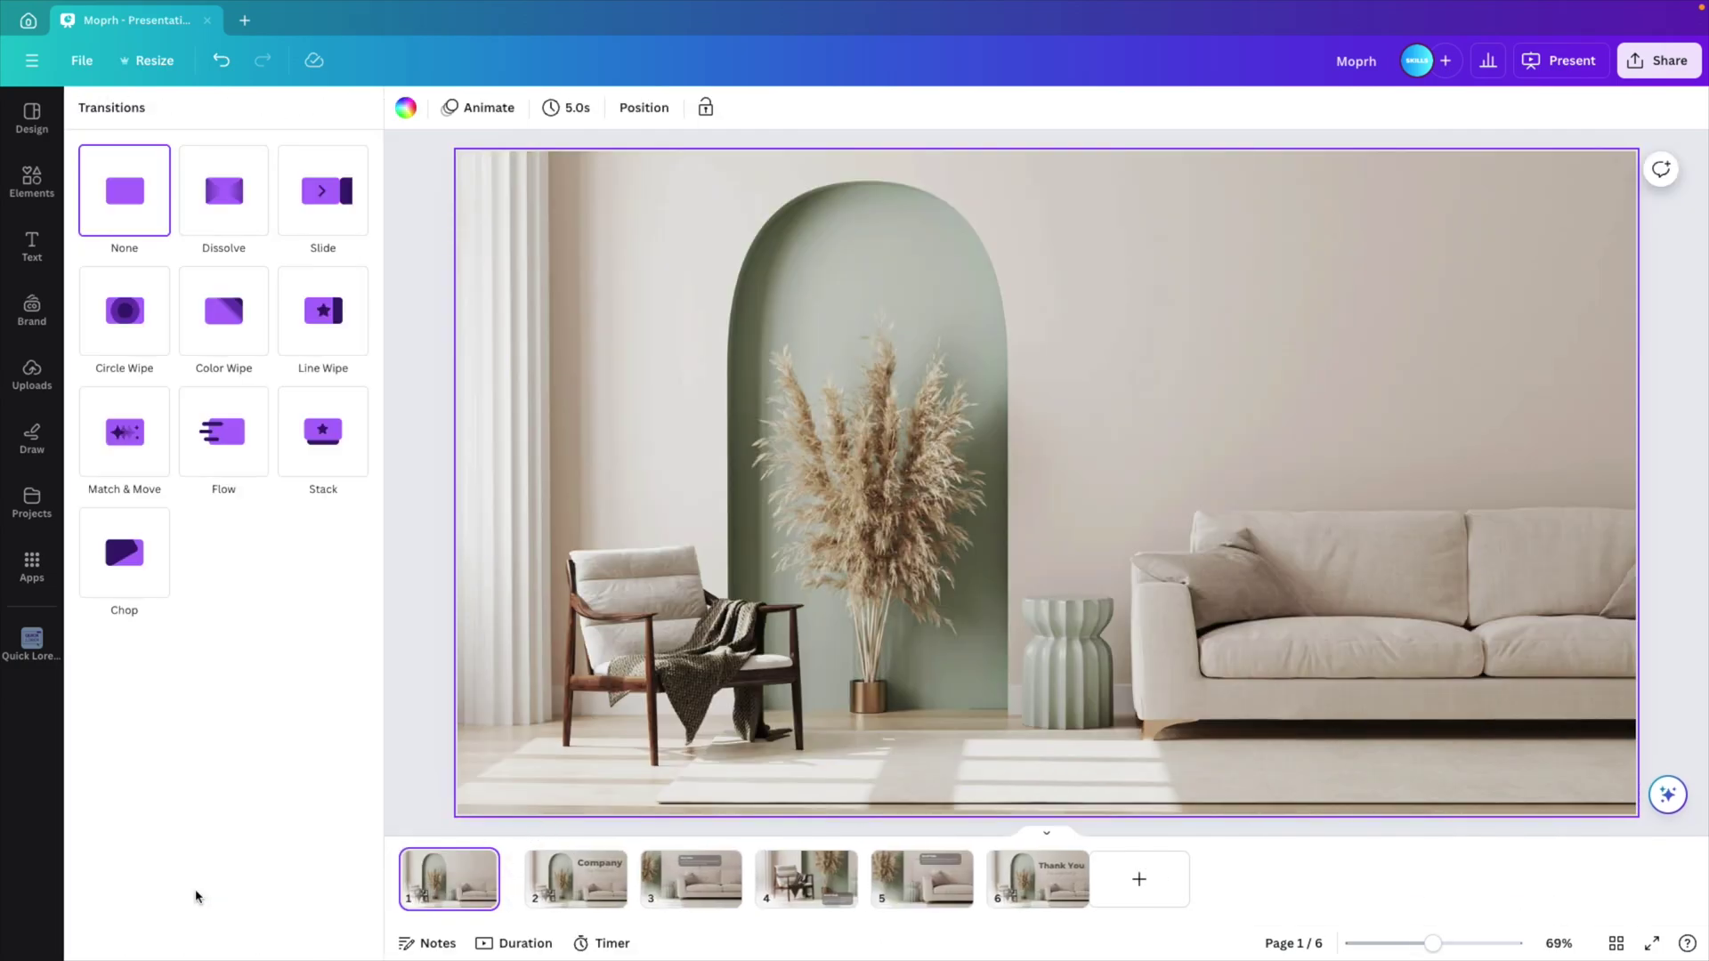
left_click(119, 458)
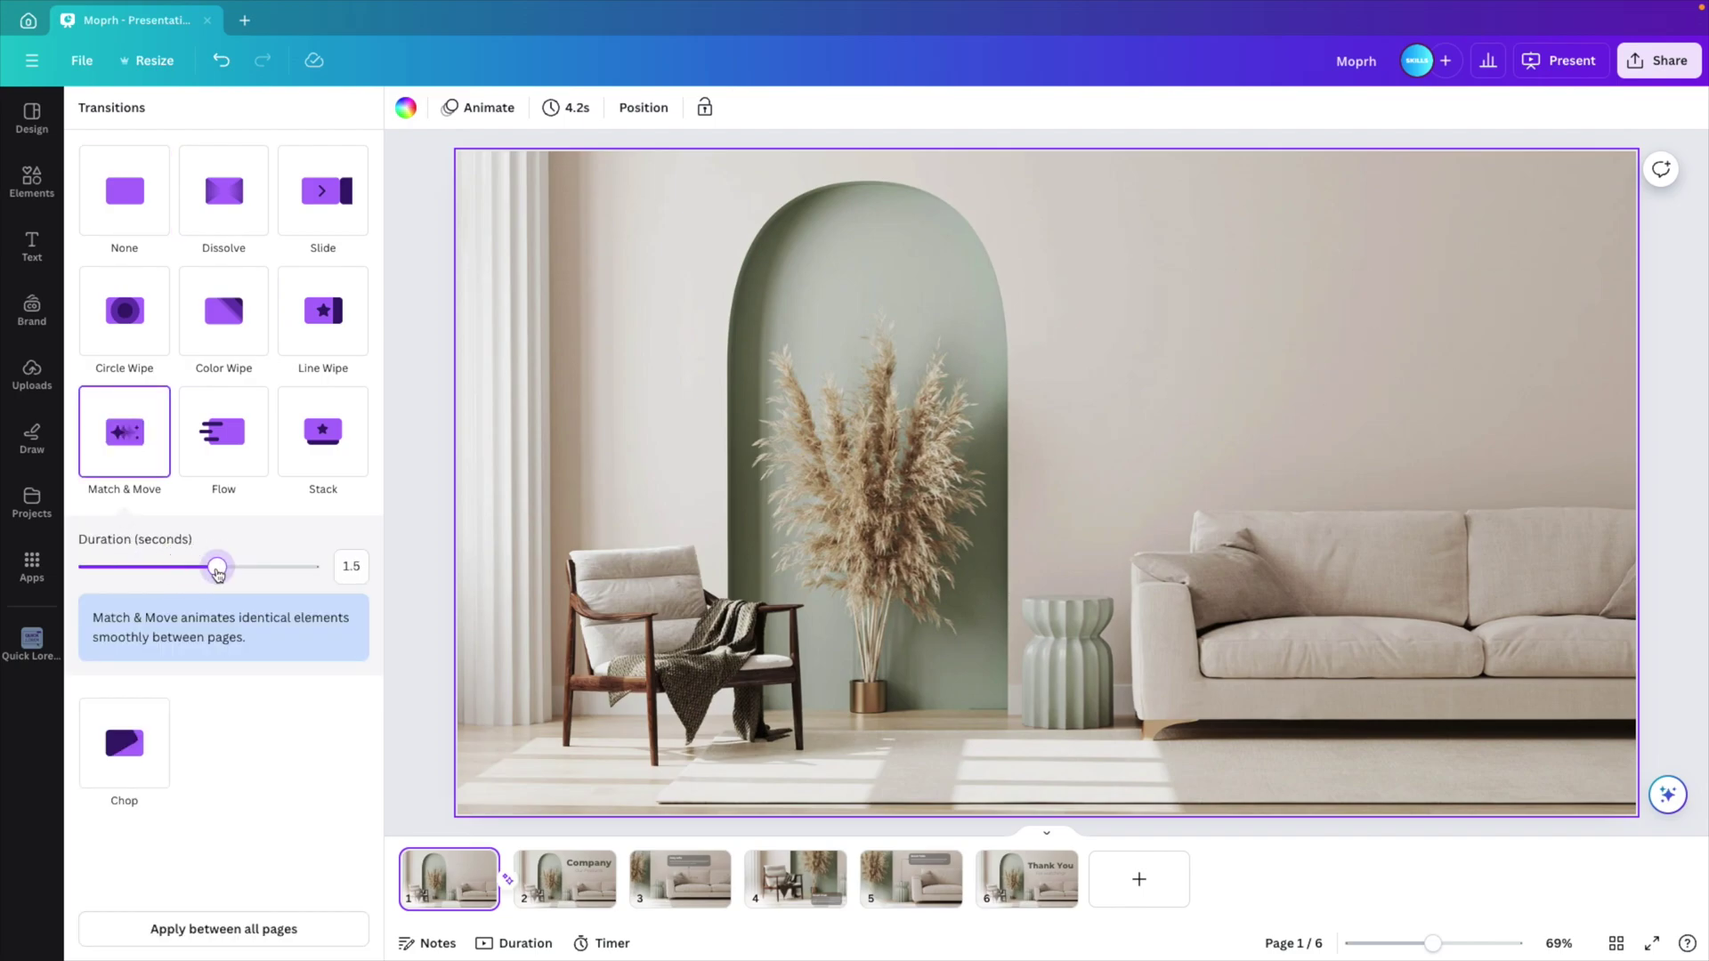
left_click(210, 930)
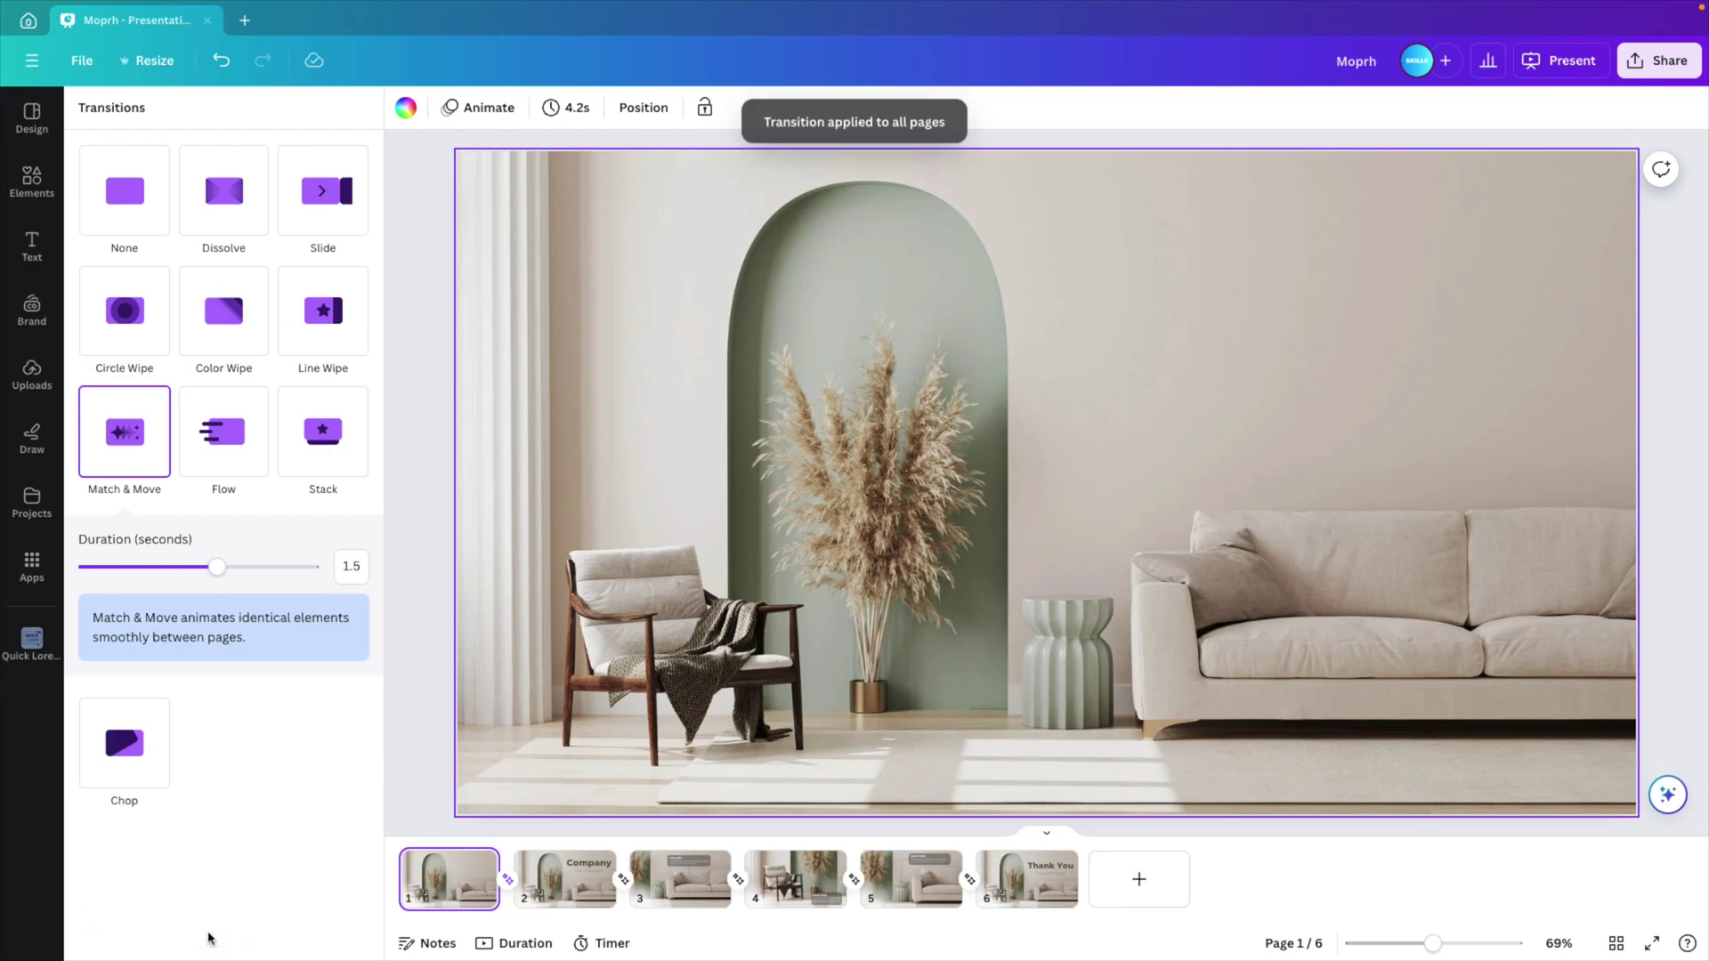